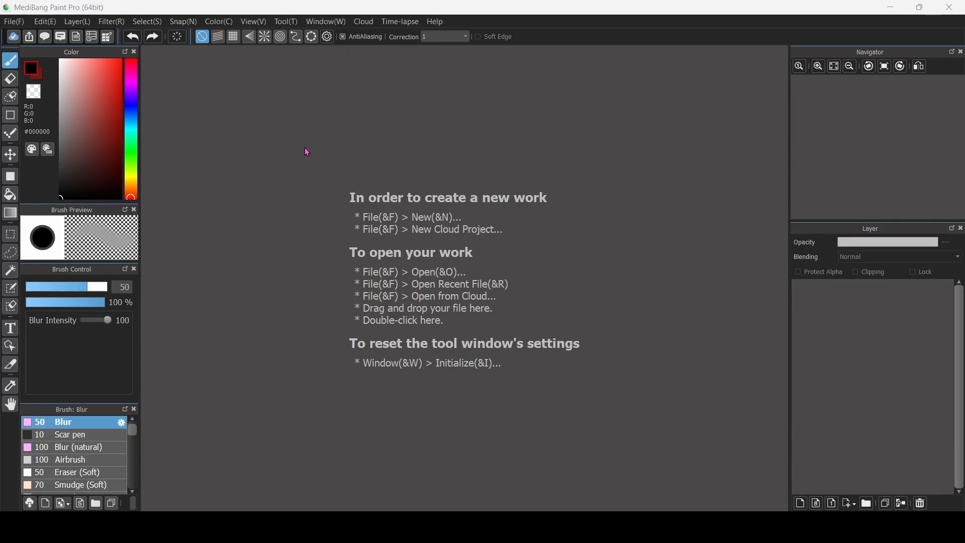
Switch to the web browser and open the MediBang Paint for Desktop site's download page from the search results
key("alt+Tab")
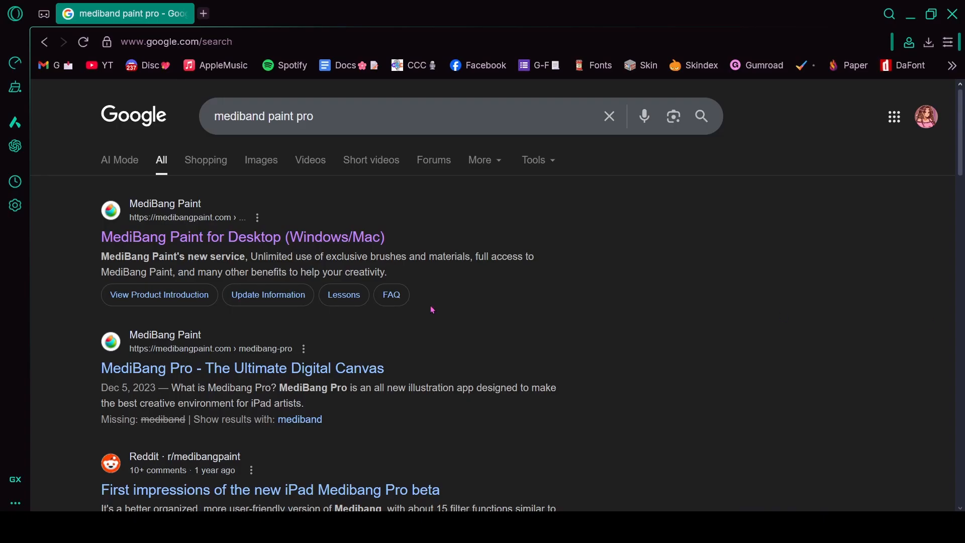
left_click(216, 239)
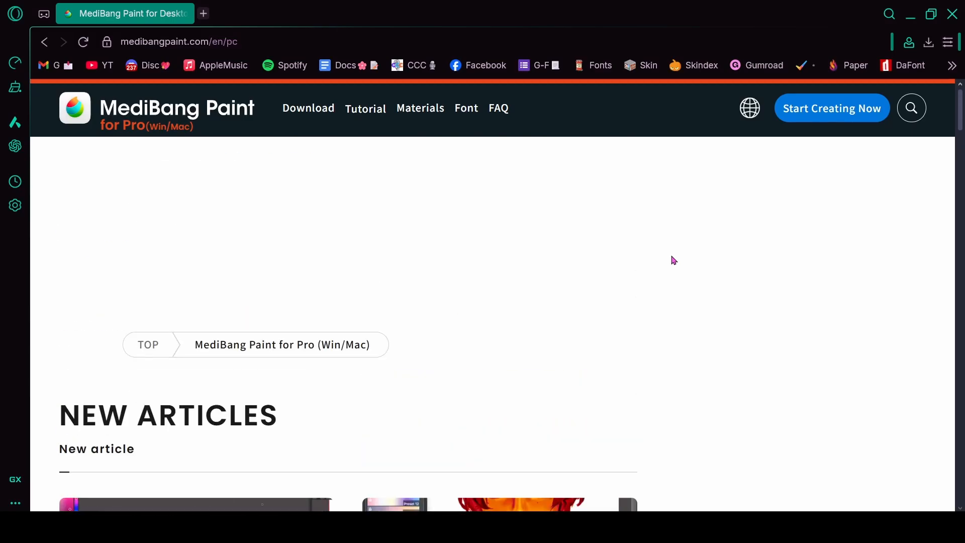
left_click(308, 107)
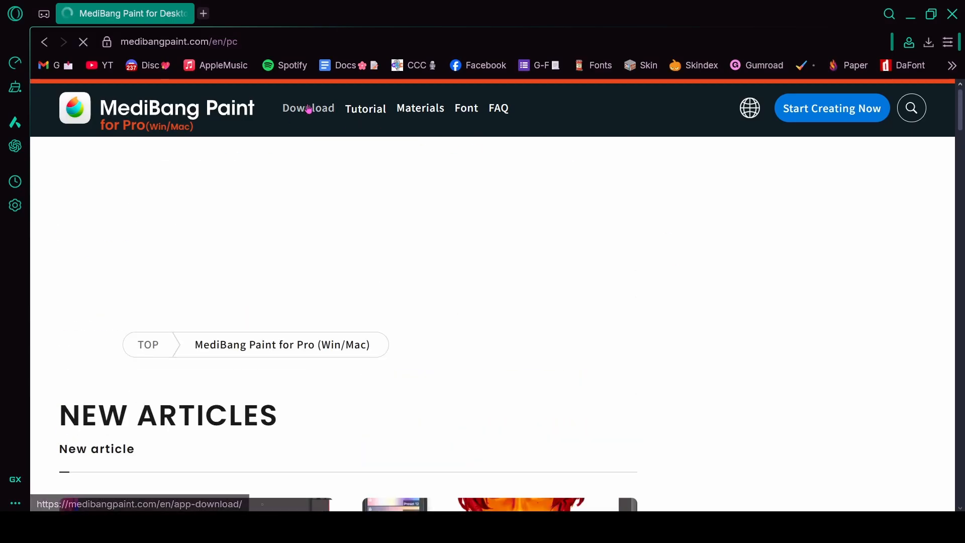
Download the Windows installer MediBangPaintProSetup-29.1-64bit to the Downloads folder and run it
scroll(612, 260, "down", 10)
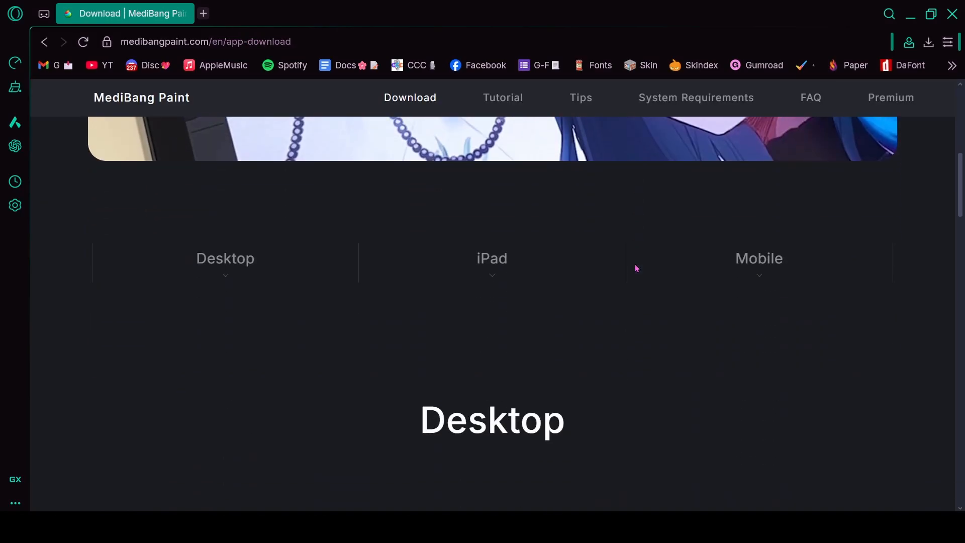
scroll(636, 270, "up", 9)
scroll(635, 268, "down", 12)
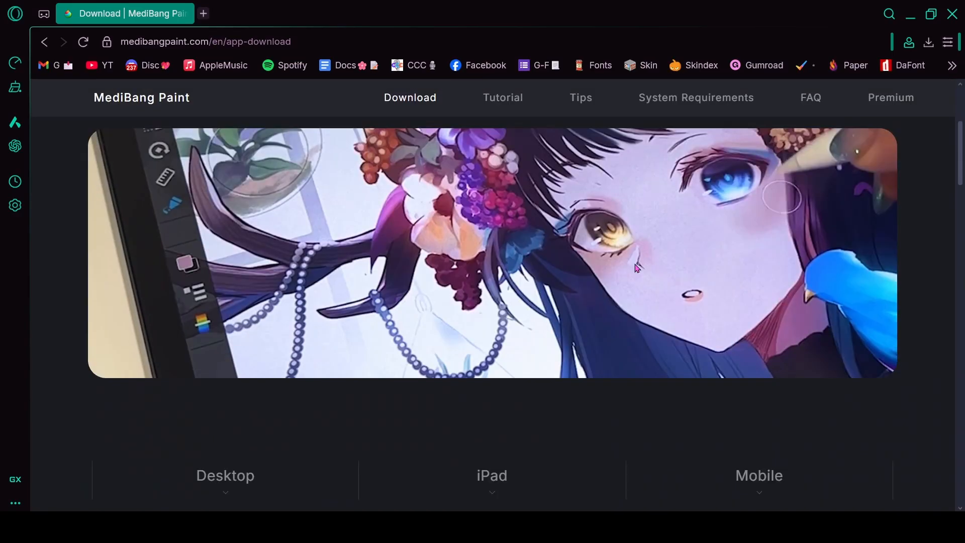
scroll(636, 269, "down", 3)
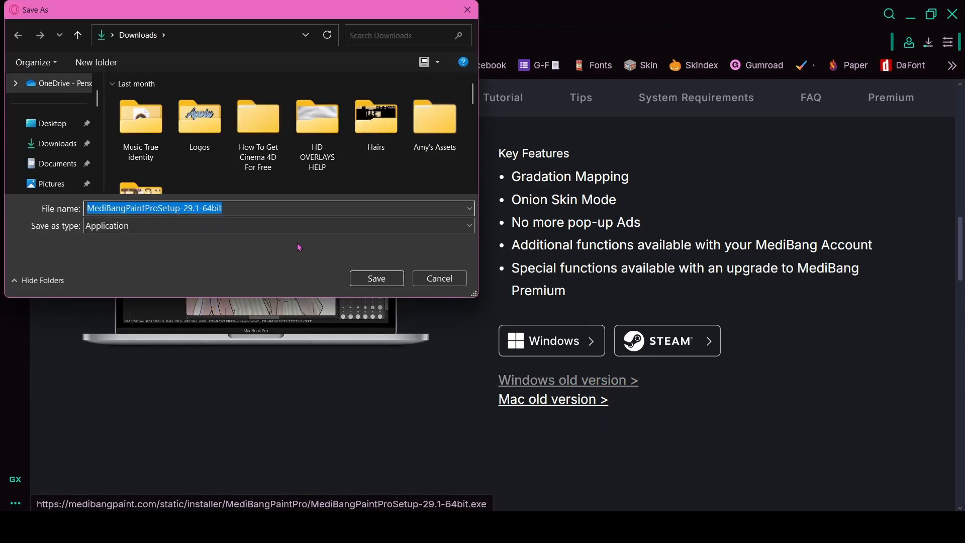
left_click(46, 145)
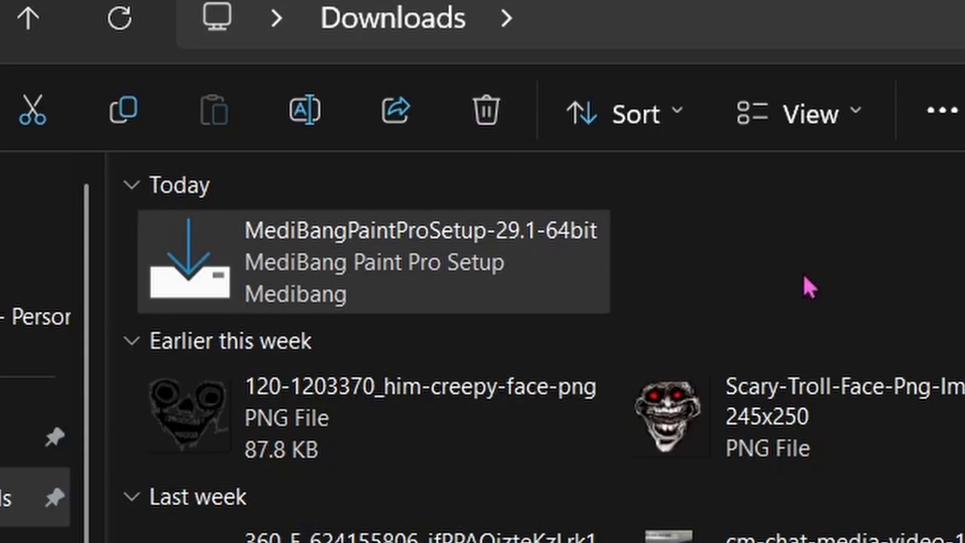
left_click(499, 297)
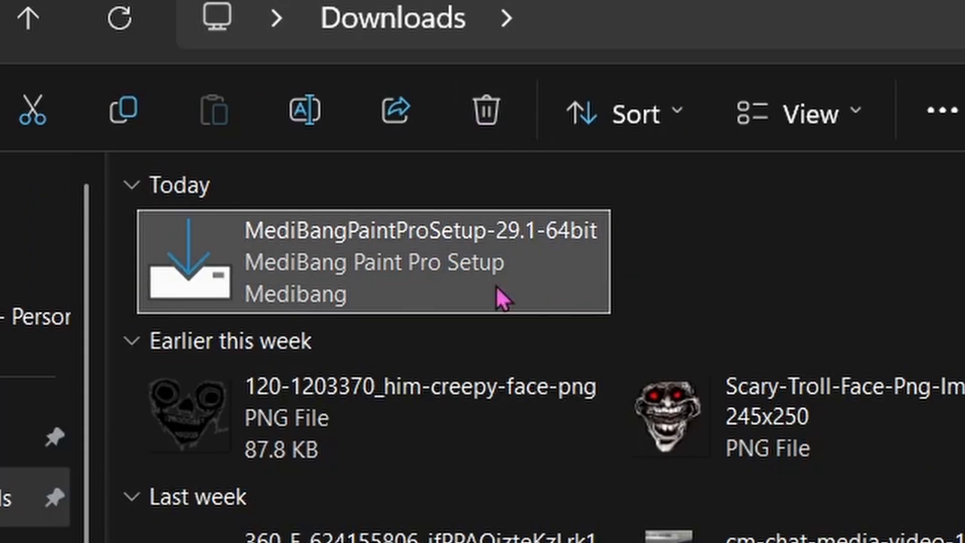
double_click(474, 252)
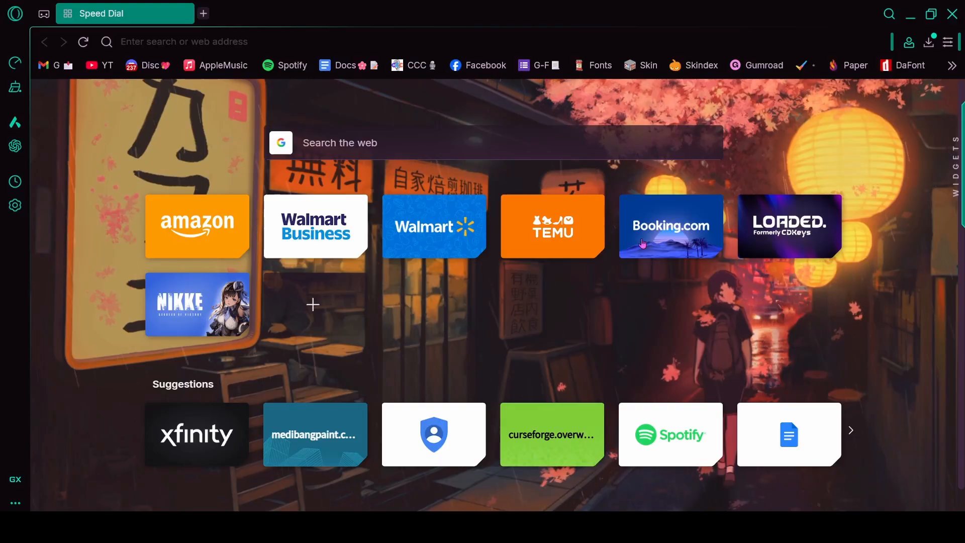
left_click(167, 42)
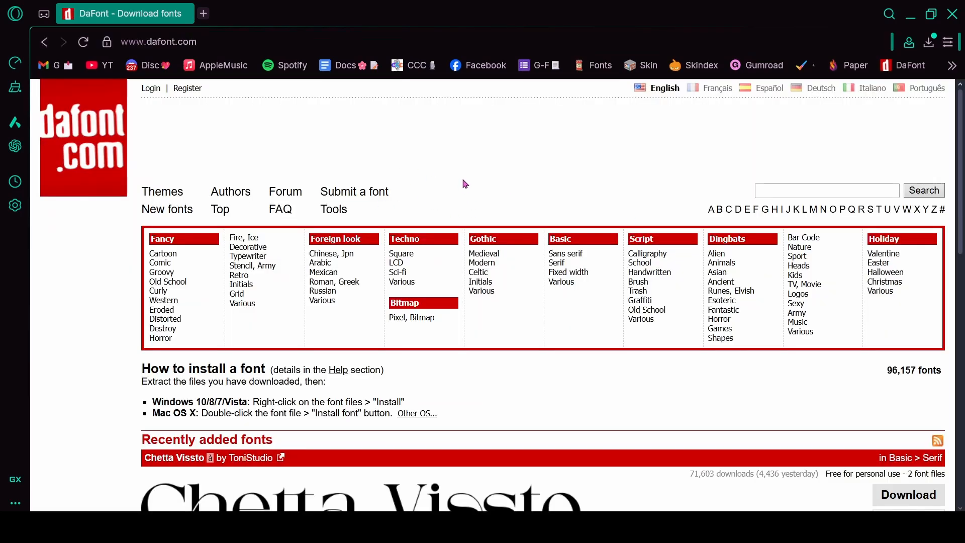
scroll(465, 184, "down", 13)
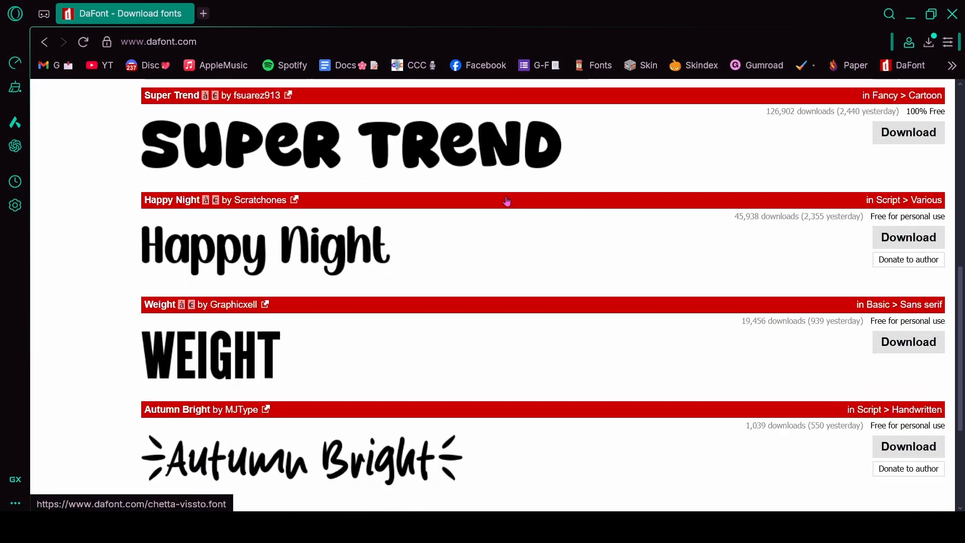
scroll(507, 201, "up", 13)
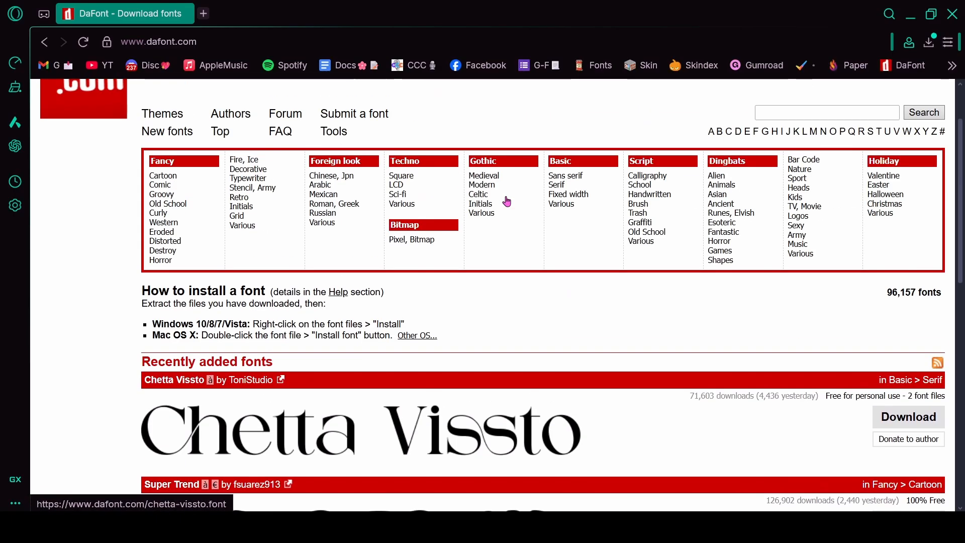
left_click(274, 190)
scroll(424, 274, "down", 9)
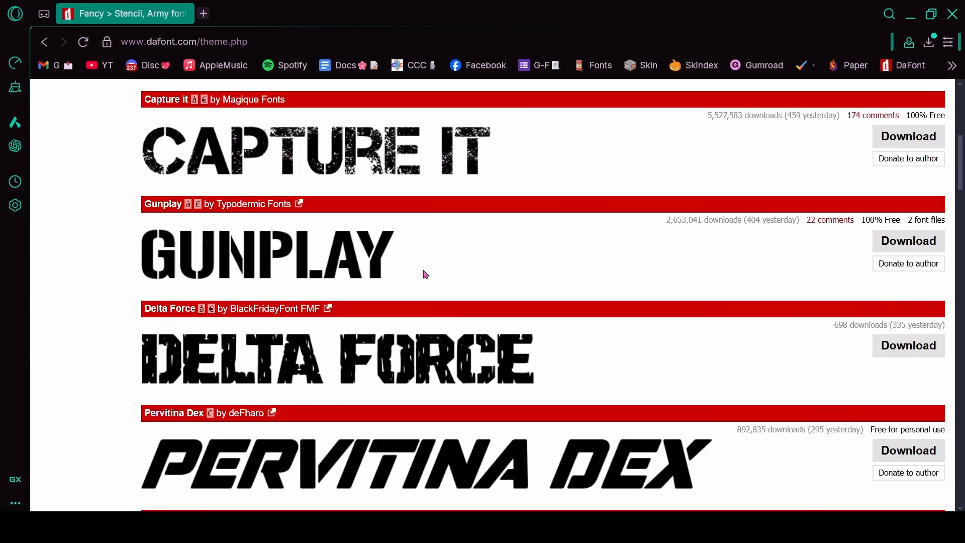
scroll(653, 211, "up", 6)
Browse the fonts in the Fancy category and download the New Romantics font
scroll(652, 264, "down", 5)
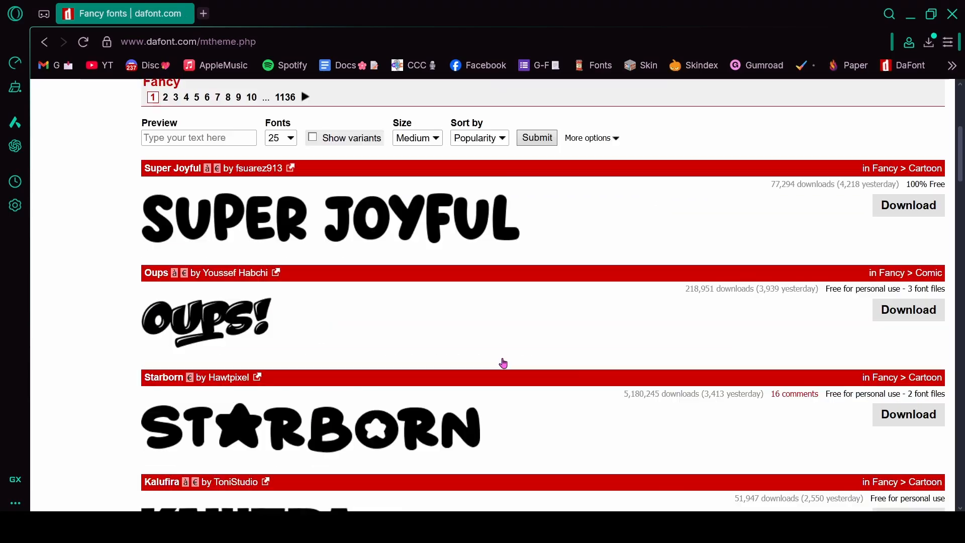
scroll(384, 326, "up", 4)
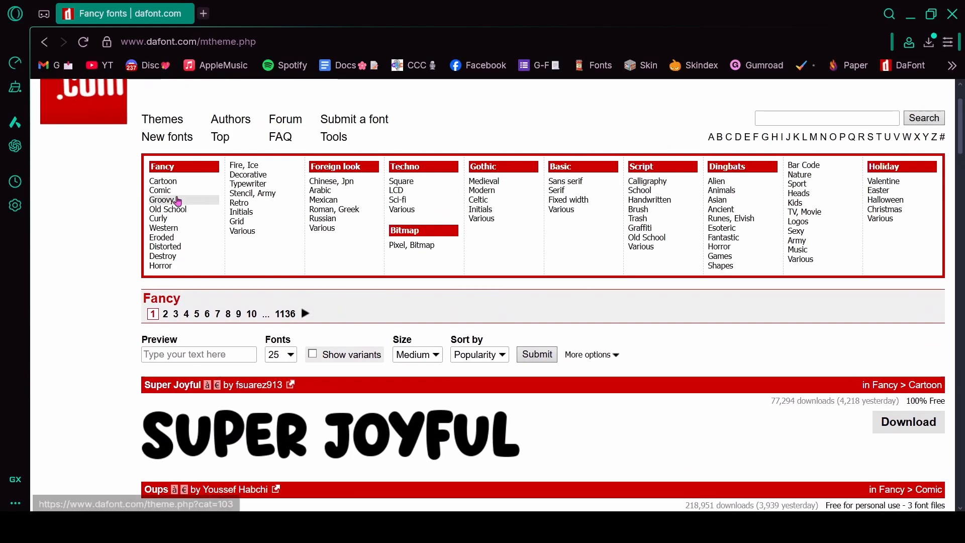
scroll(476, 321, "down", 10)
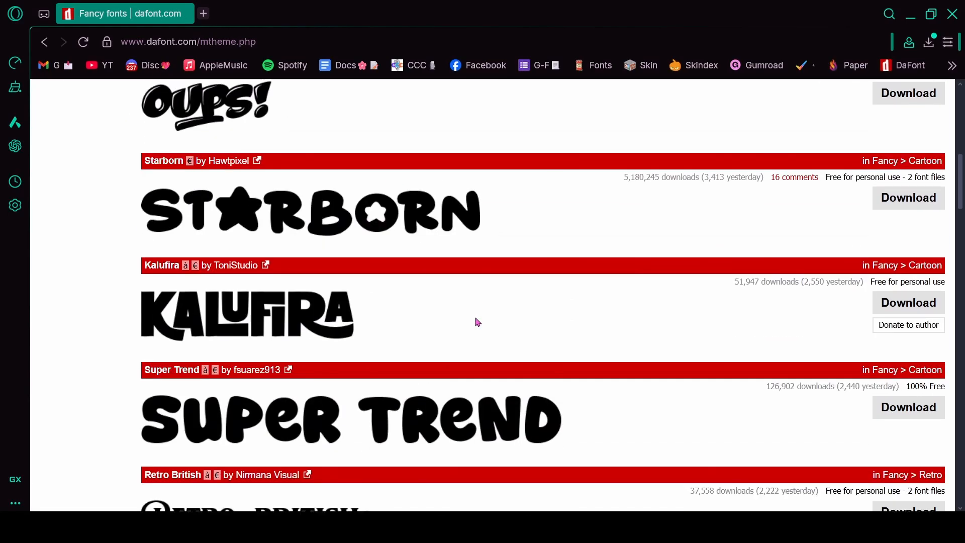
scroll(477, 322, "down", 7)
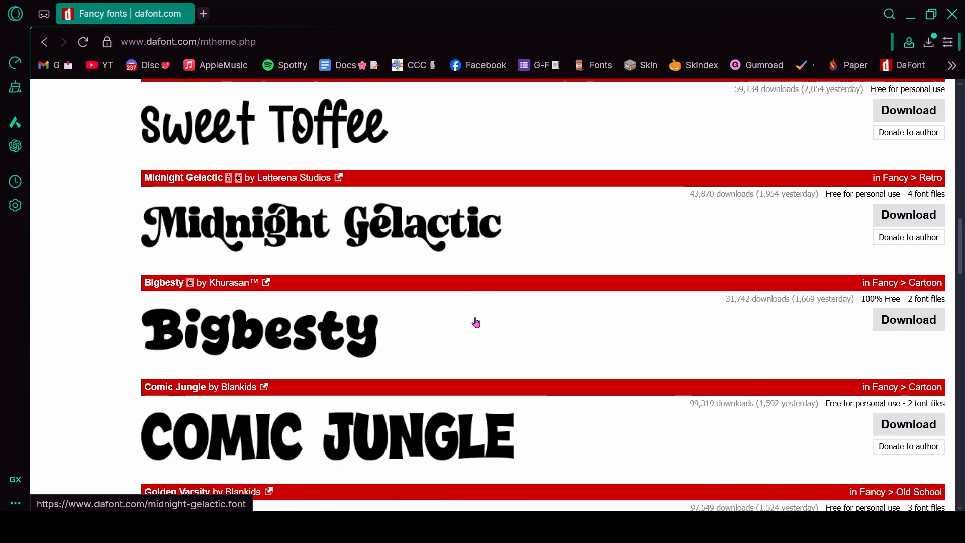
scroll(476, 322, "down", 8)
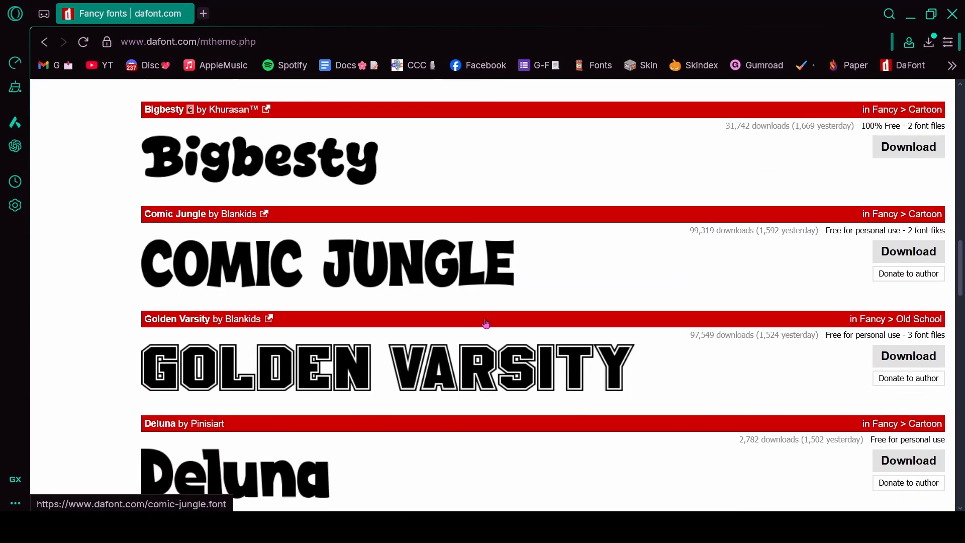
scroll(486, 323, "down", 8)
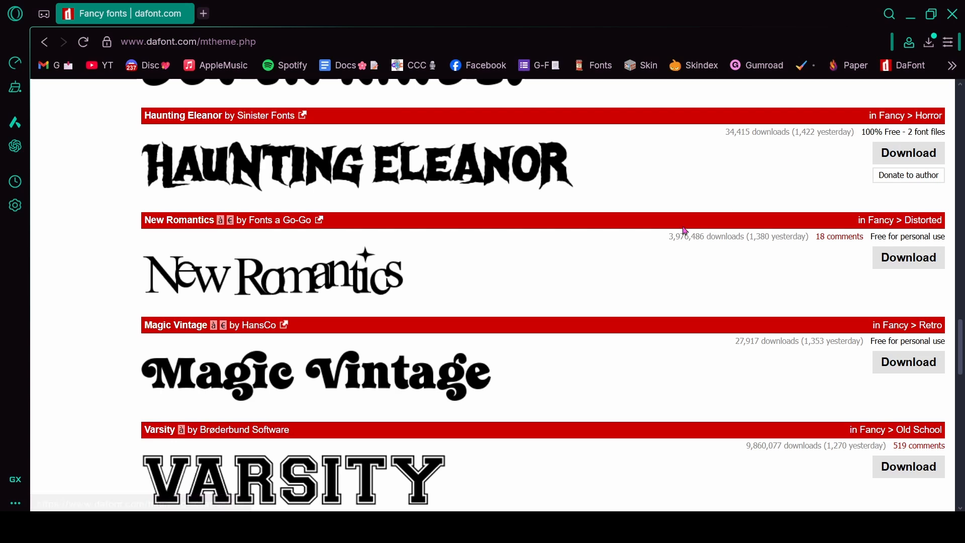
left_click(898, 262)
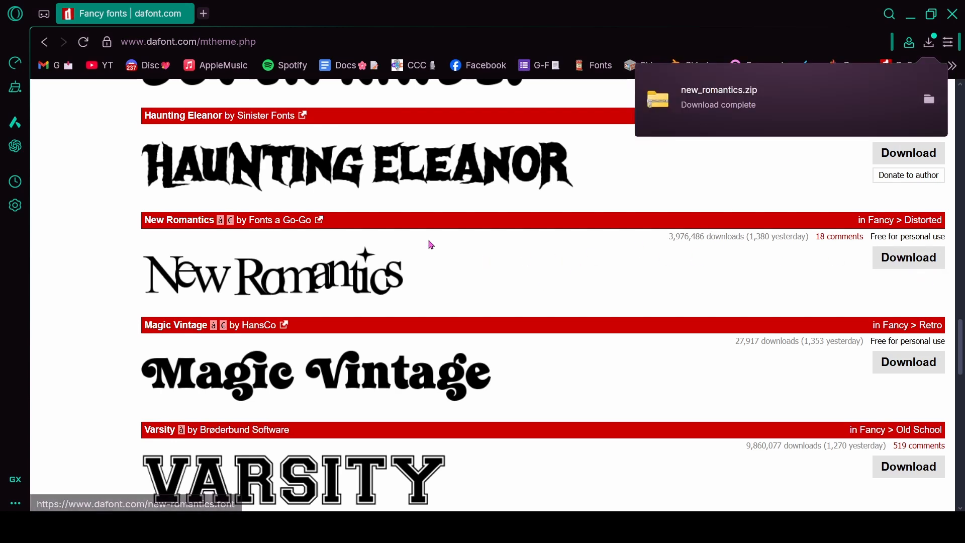
Open the New Romantics font page and examine its letters, symbols and accented characters
left_click(430, 249)
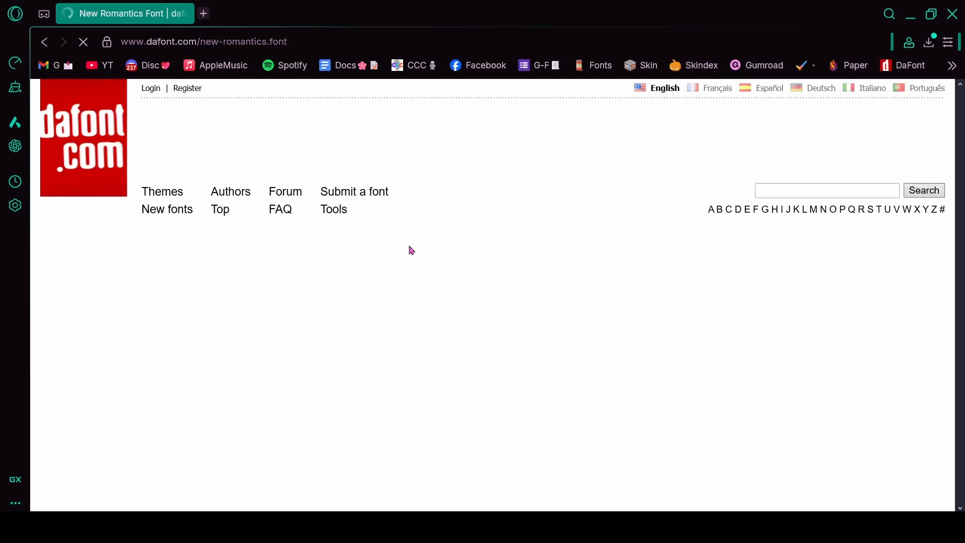
scroll(463, 273, "down", 4)
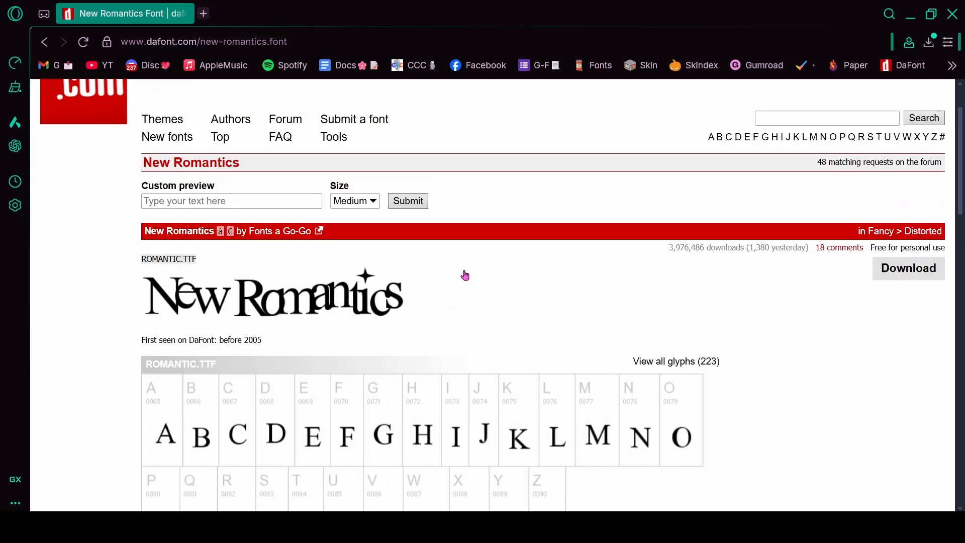
scroll(464, 274, "down", 8)
scroll(464, 271, "down", 10)
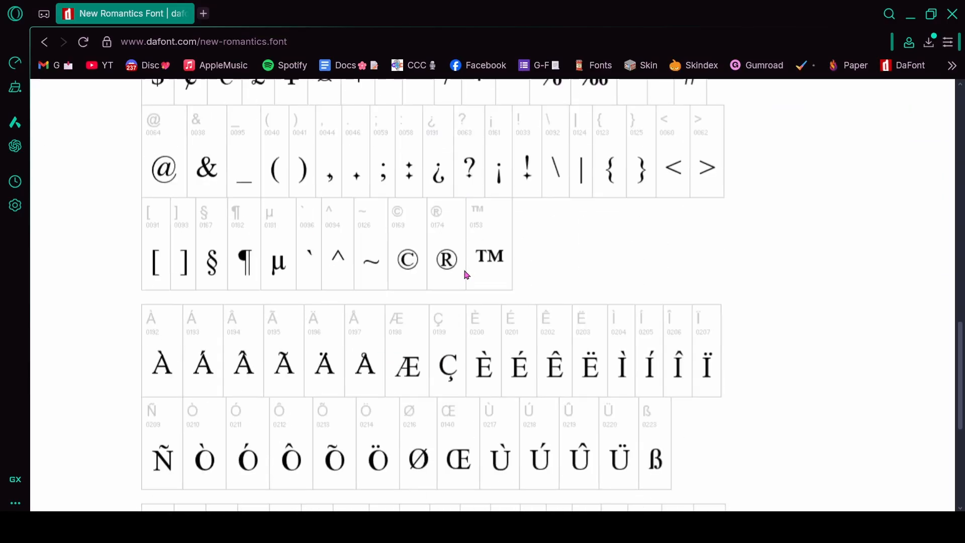
Preview the New Romantics font with the custom text "Youtube Tut"
scroll(464, 271, "up", 12)
scroll(466, 274, "up", 5)
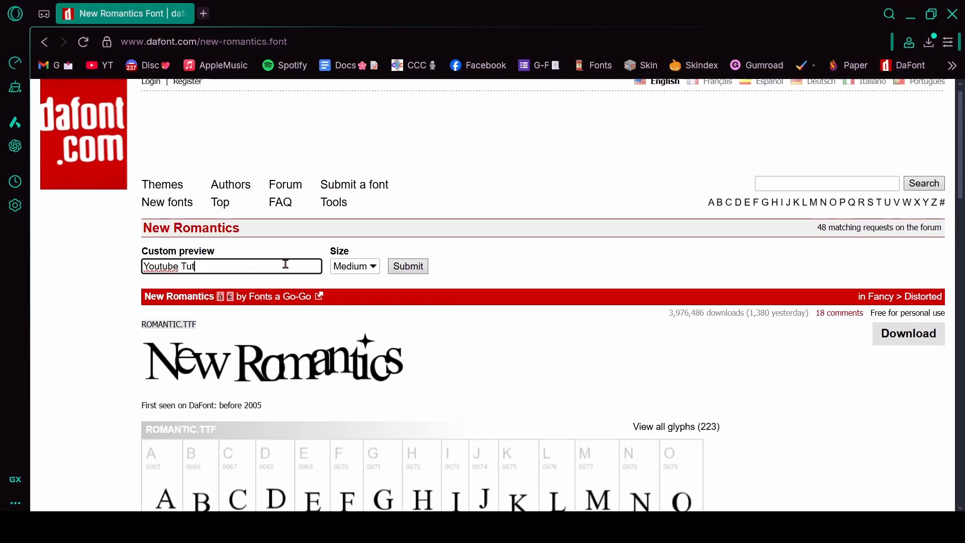
left_click(408, 267)
scroll(349, 297, "down", 3)
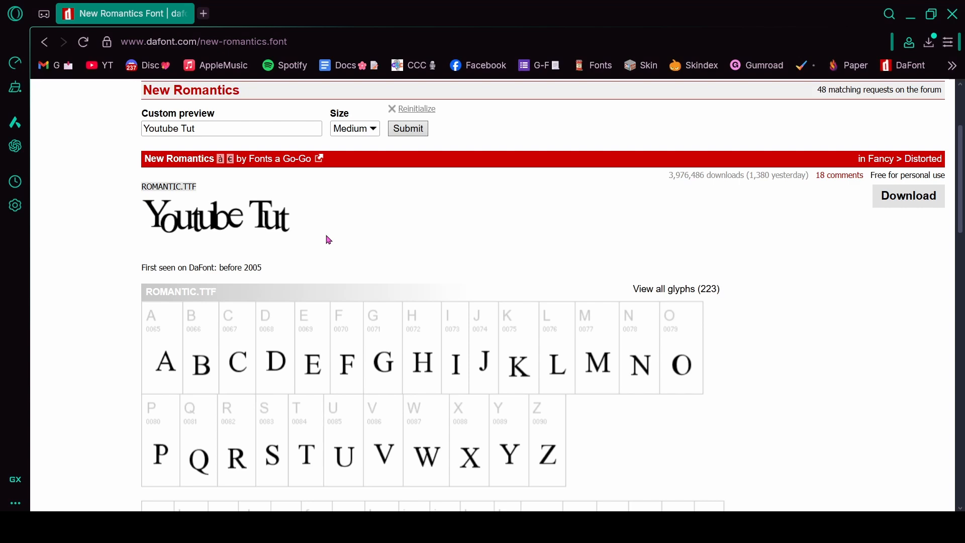
Preview "Youtube Tut" in the New Romantics font at the Large size and at the Tiny size
key("alt+Left")
scroll(488, 263, "down", 1)
scroll(489, 263, "up", 2)
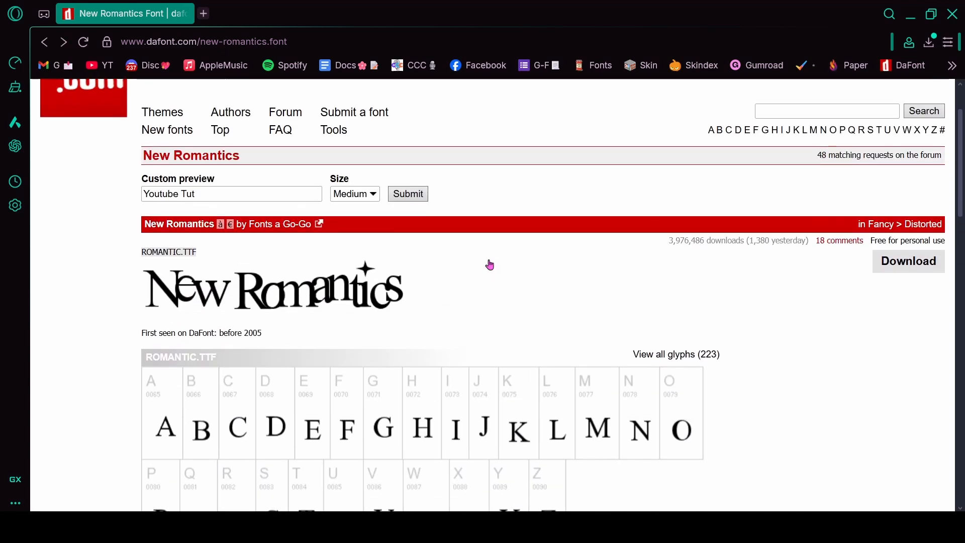
left_click(373, 194)
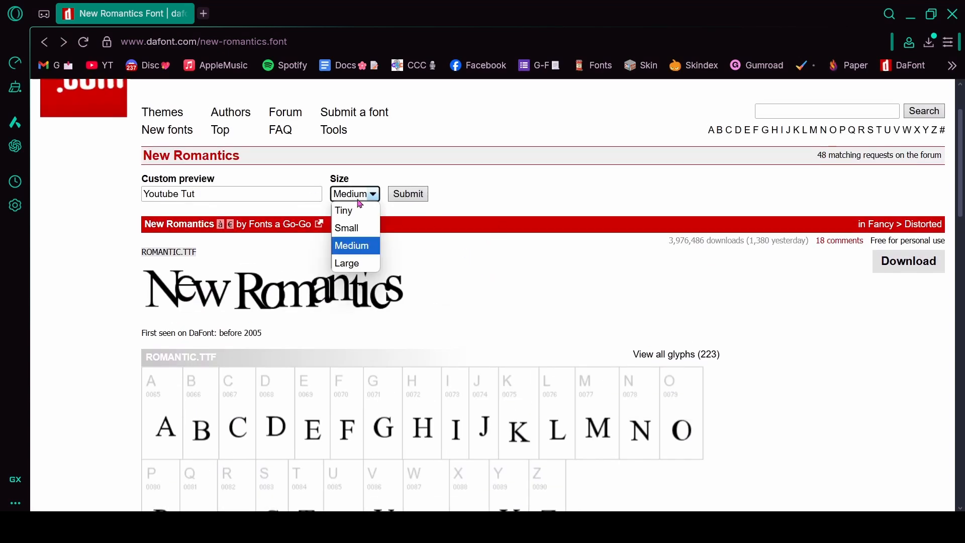
left_click(362, 261)
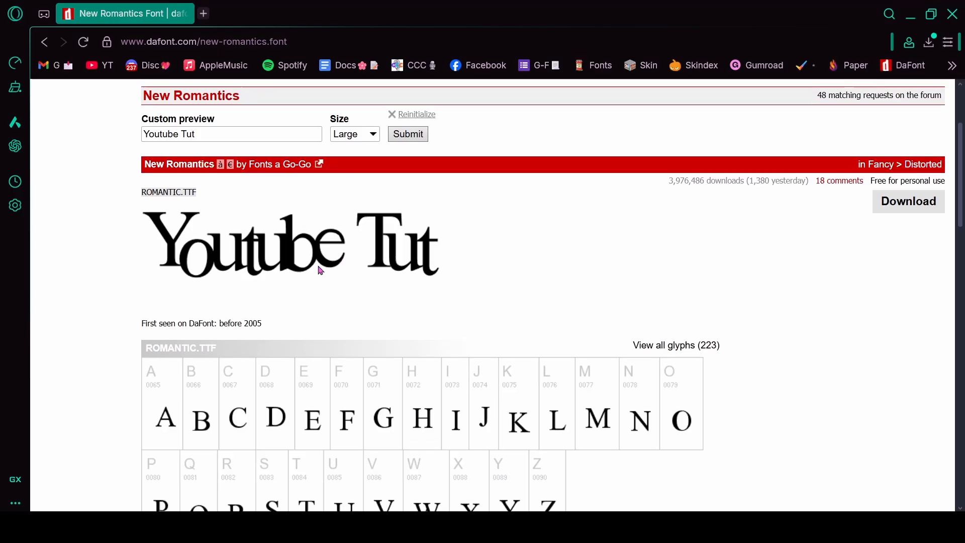
scroll(382, 281, "up", 1)
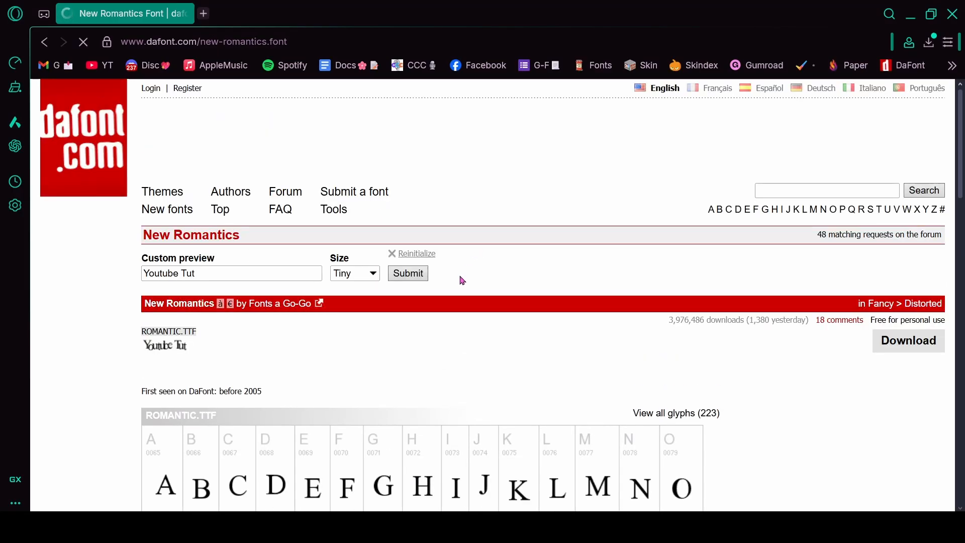
scroll(461, 280, "down", 1)
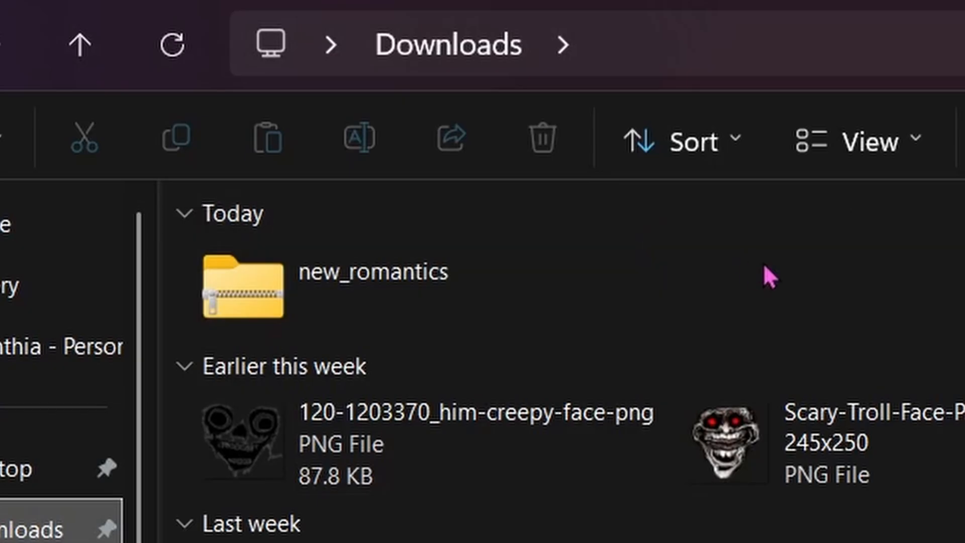
Open the downloaded new_romantics archive and install the ROMANTIC TrueType font file
double_click(456, 294)
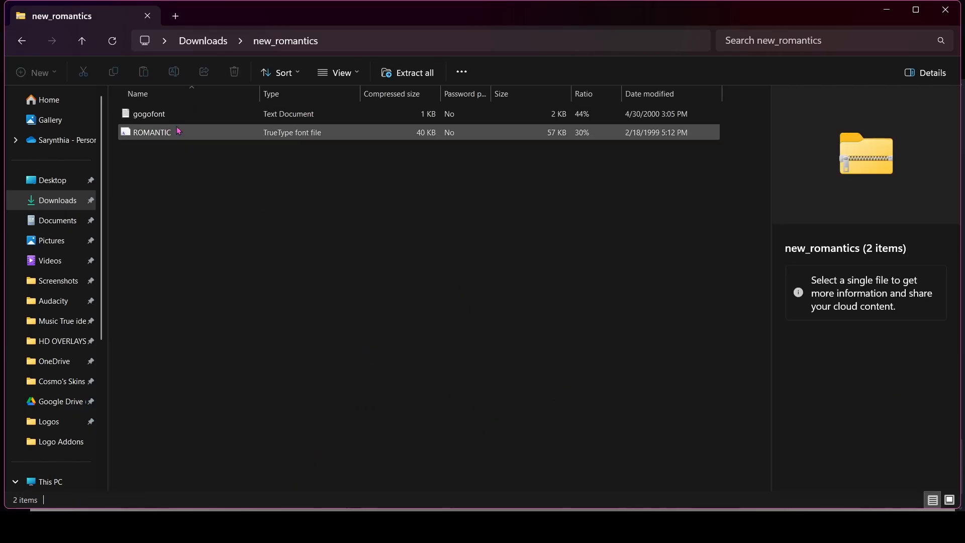
left_click(178, 132)
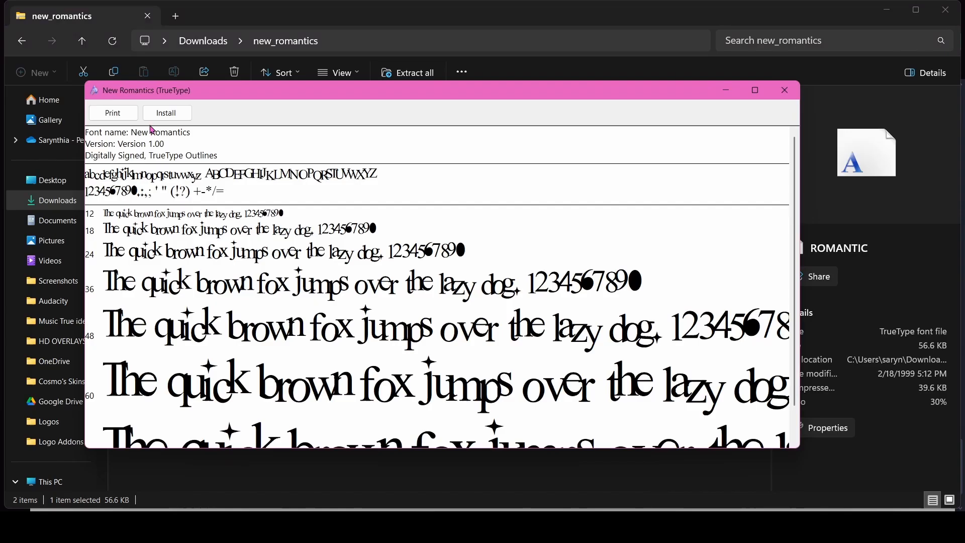
left_click(154, 116)
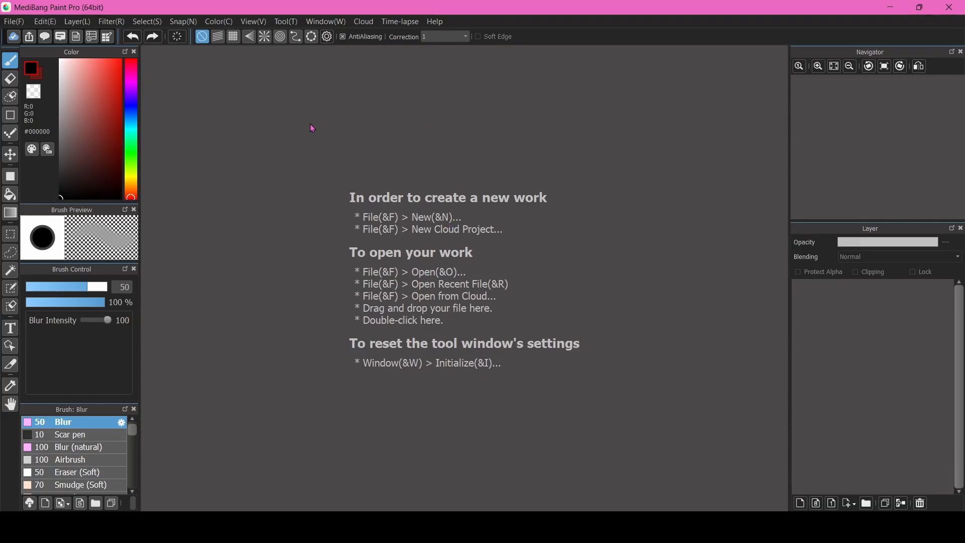
Create a new 1600 x 1200 pixel image at 350 dpi with a transparent background and a color layer
left_click(15, 21)
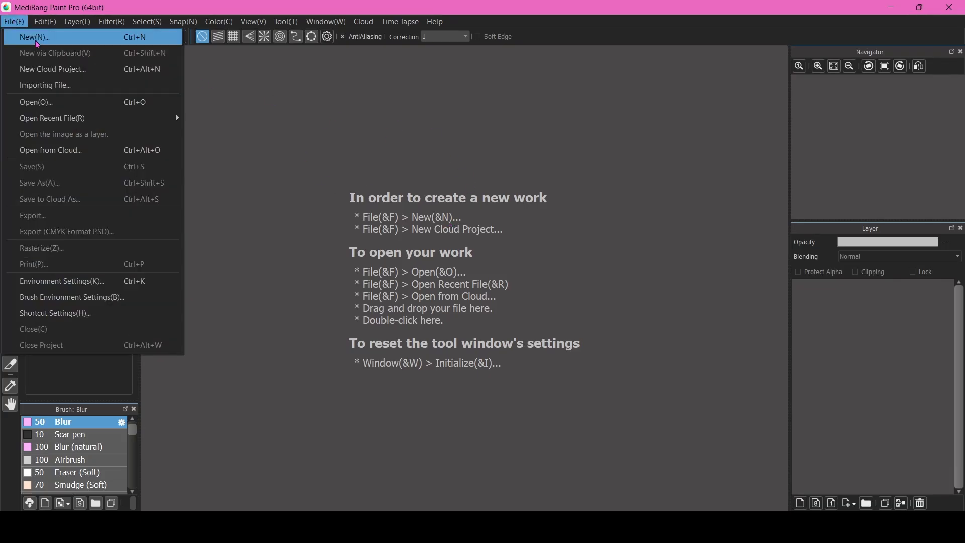
left_click(34, 37)
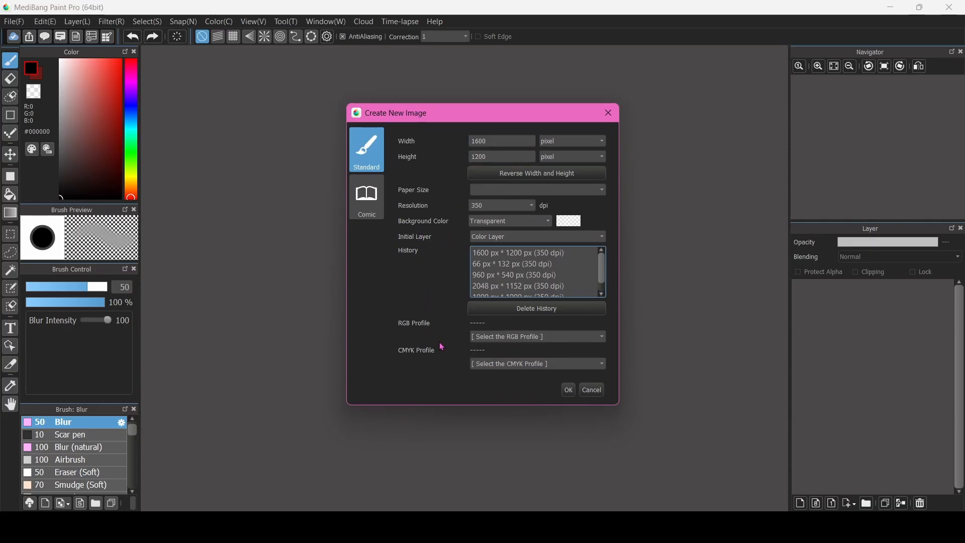
key("Return")
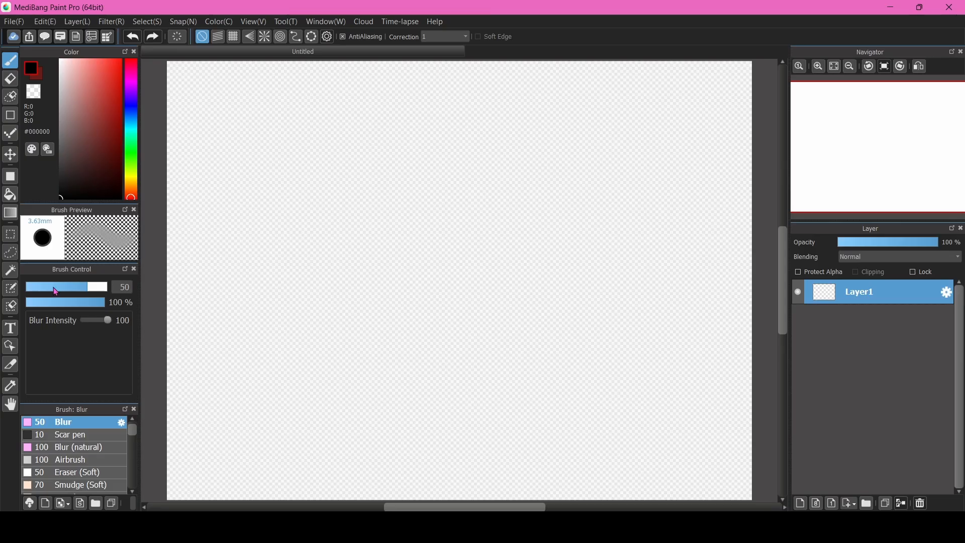
Start a new text object near the middle of the canvas and set its font to Cherry Blossom
left_click(9, 331)
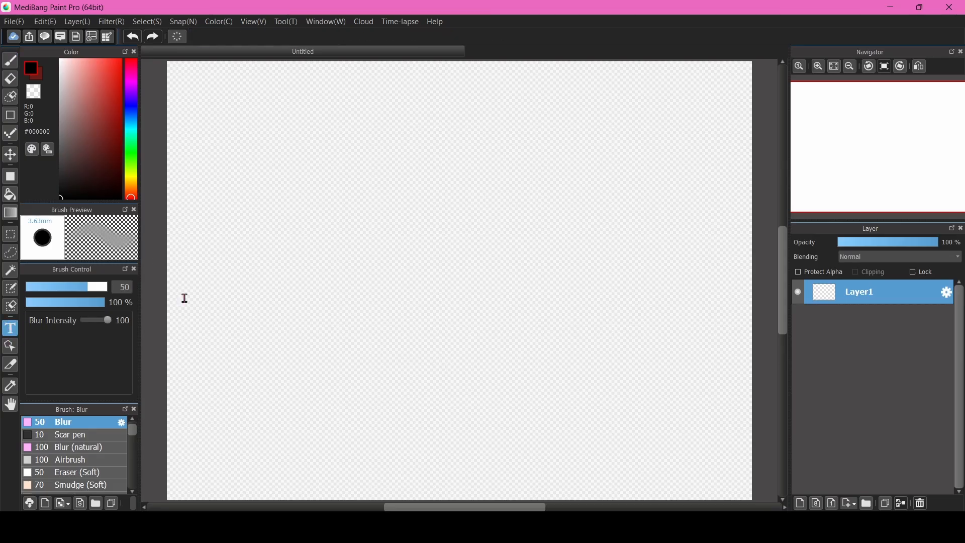
left_click(447, 270)
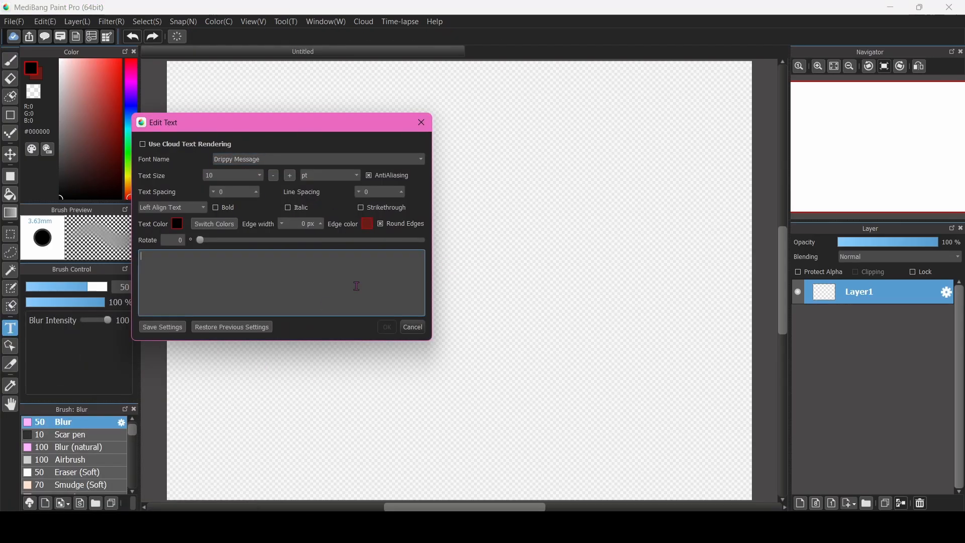
left_click(281, 159)
scroll(290, 250, "down", 10)
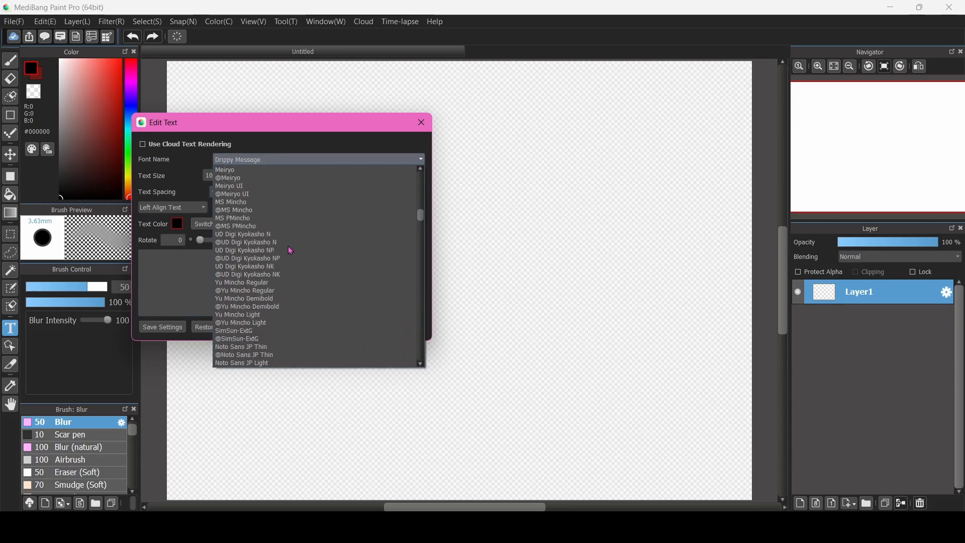
scroll(290, 251, "down", 7)
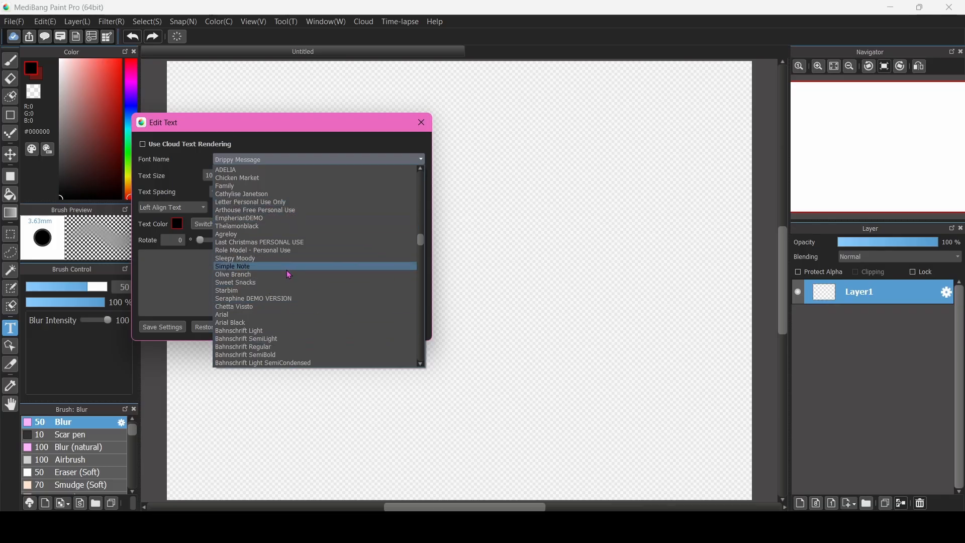
scroll(289, 275, "up", 1)
scroll(289, 275, "down", 10)
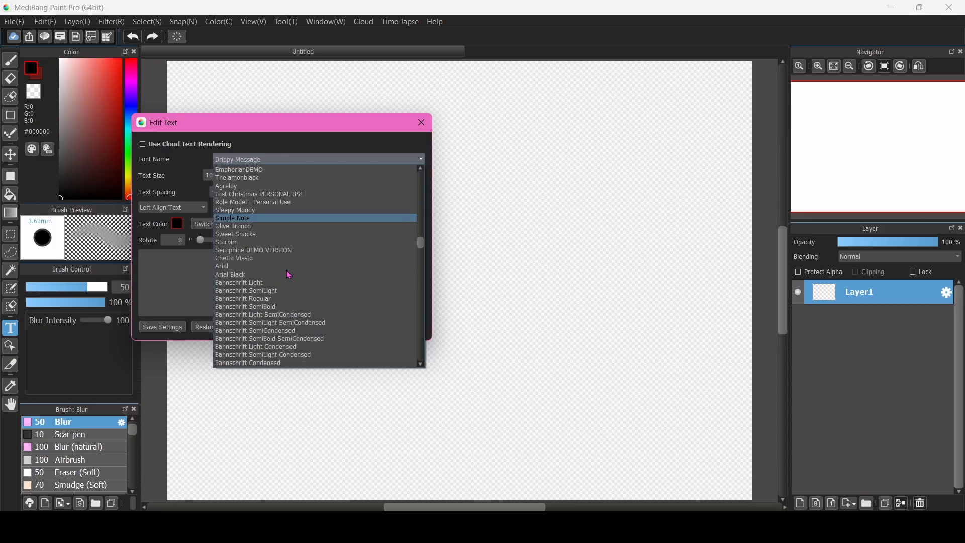
scroll(290, 275, "down", 15)
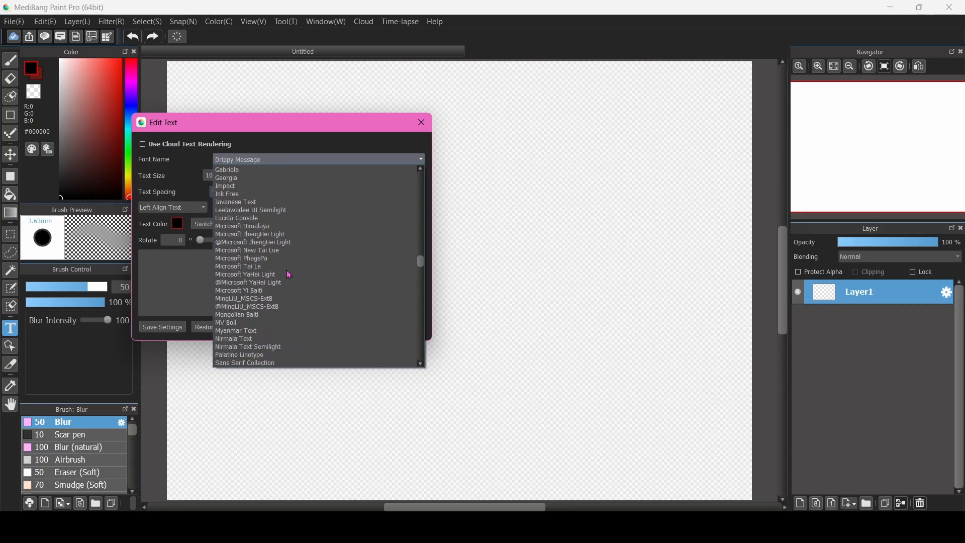
scroll(289, 275, "down", 15)
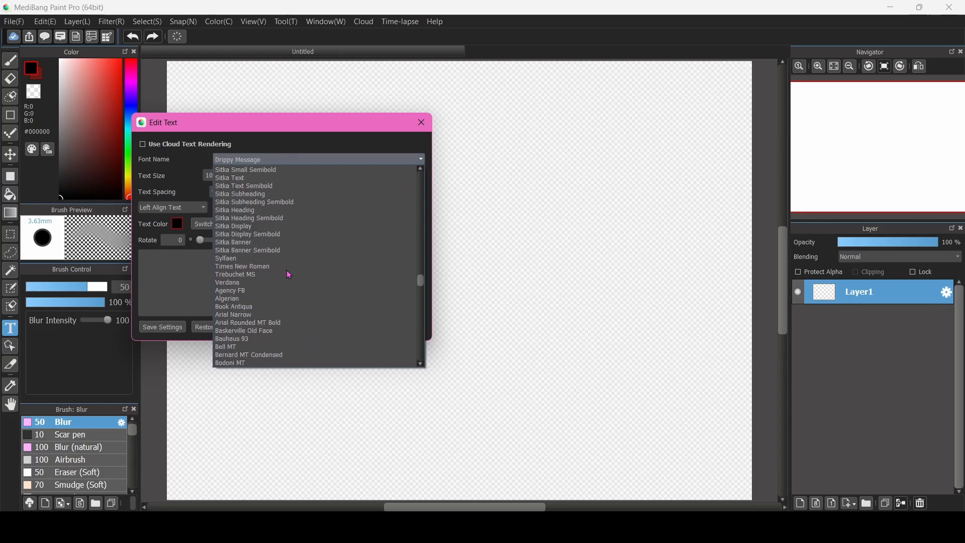
scroll(289, 274, "down", 12)
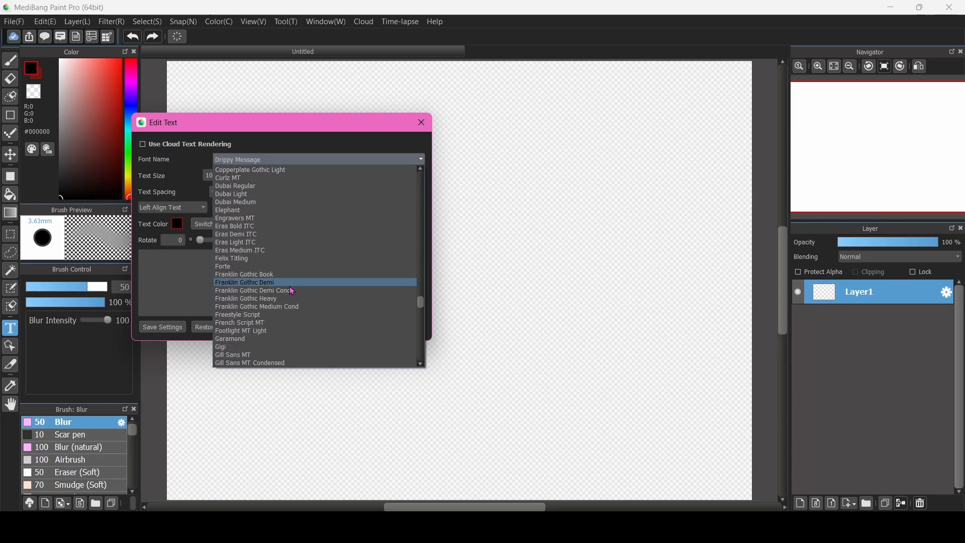
scroll(288, 315, "down", 5)
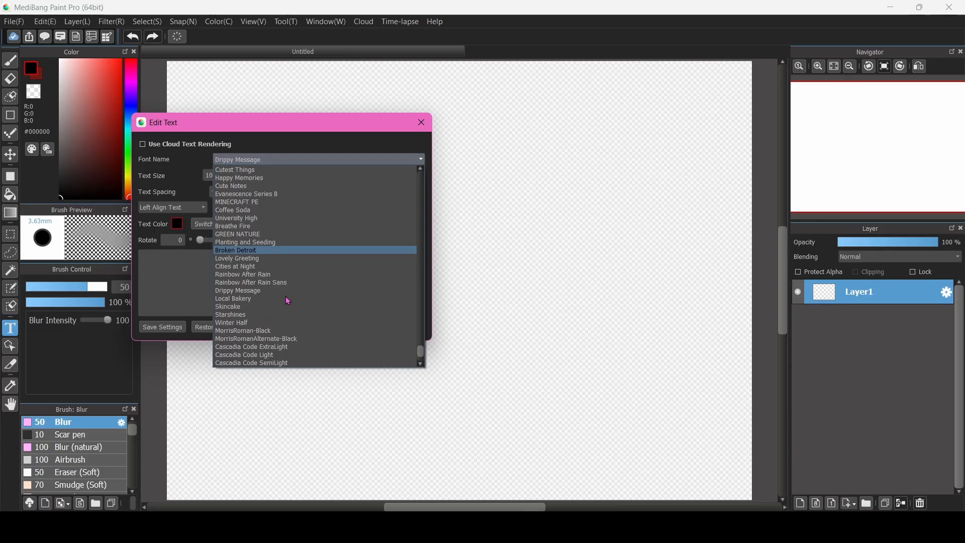
scroll(287, 300, "up", 2)
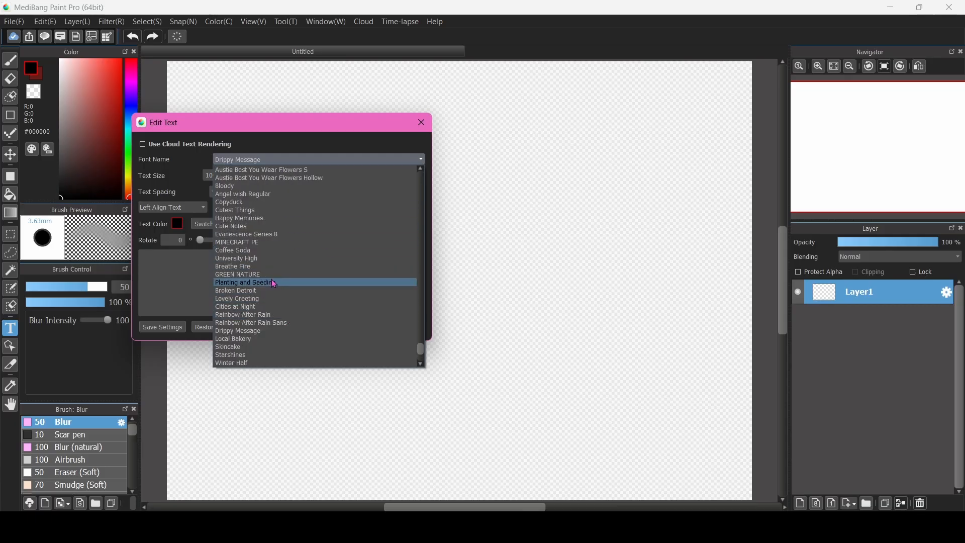
scroll(280, 285, "up", 1)
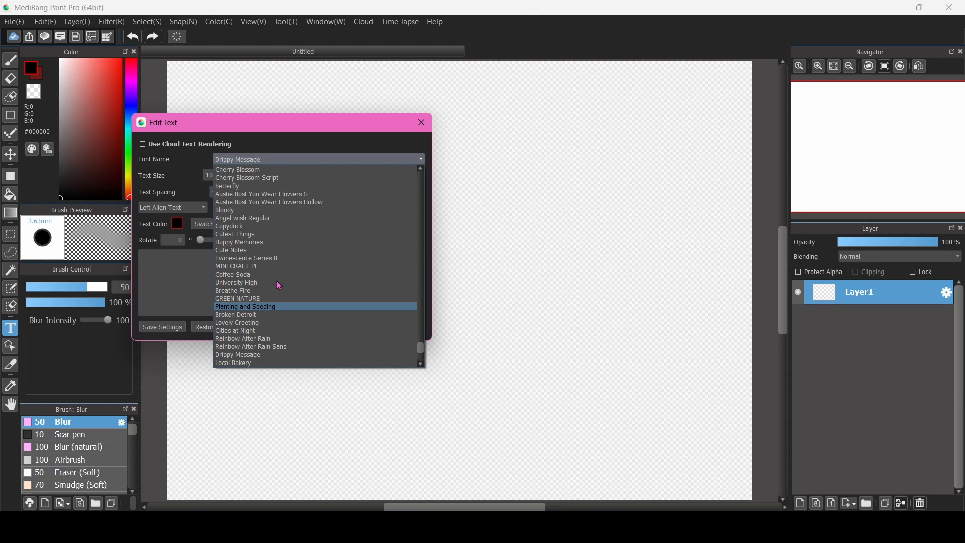
scroll(280, 285, "up", 2)
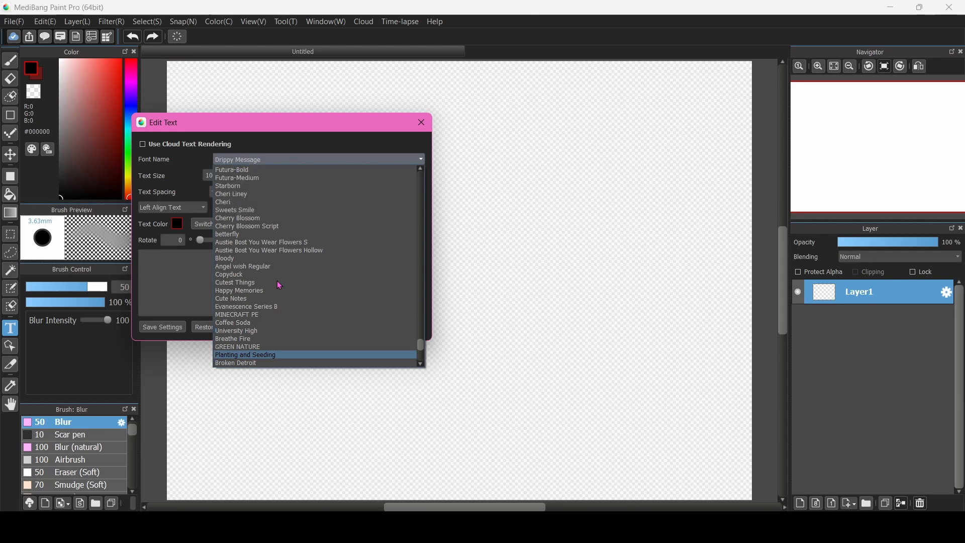
left_click(272, 221)
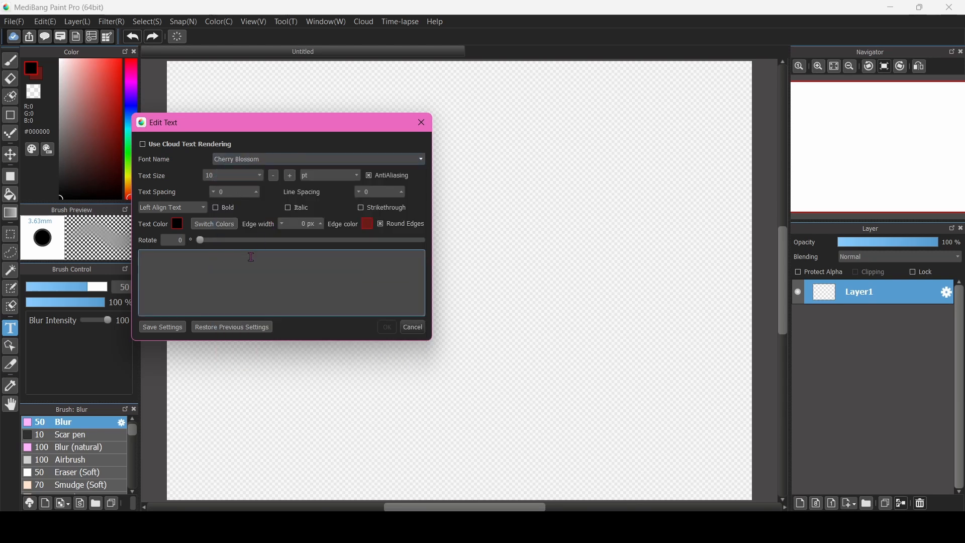
Set the text size to 36 pt and place the word "Youtube" on the canvas
left_click(260, 175)
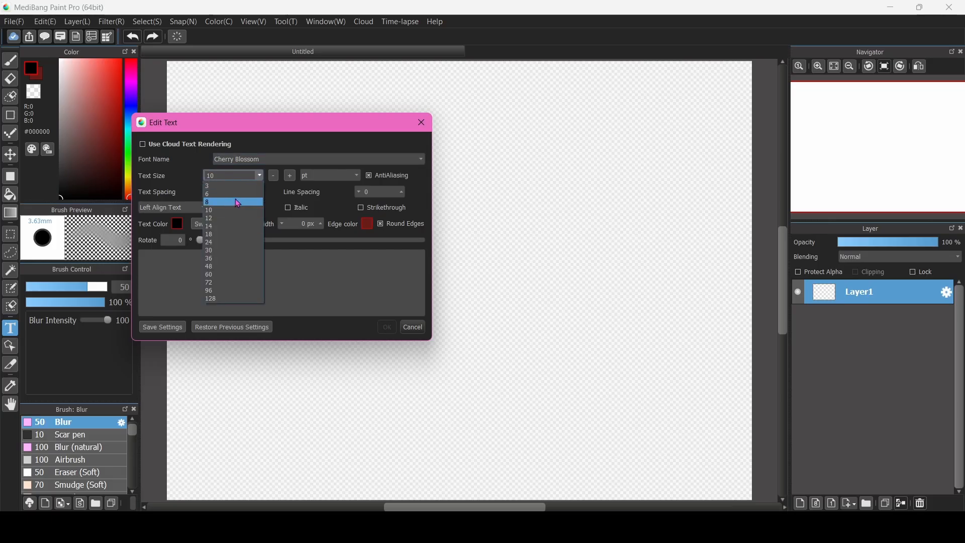
key("Up")
left_click(227, 259)
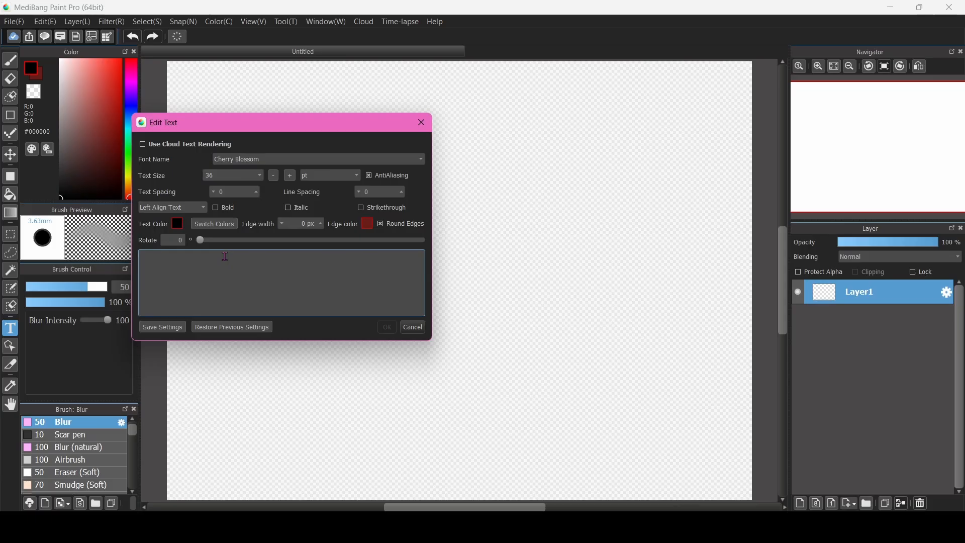
type("FantasyLogo")
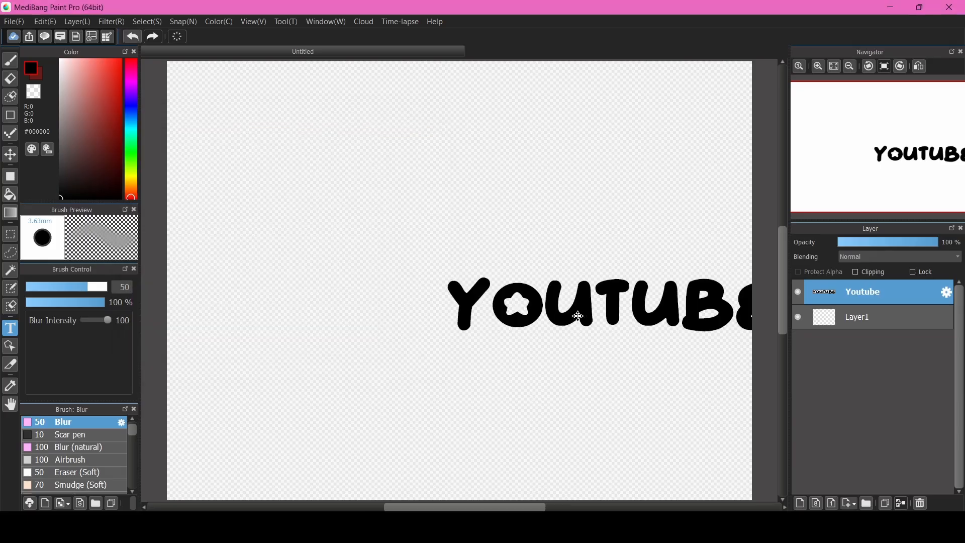
Move the Youtube text to the middle of the canvas and add the text "Tutorial" directly beneath it
left_click_drag(577, 317, 425, 303)
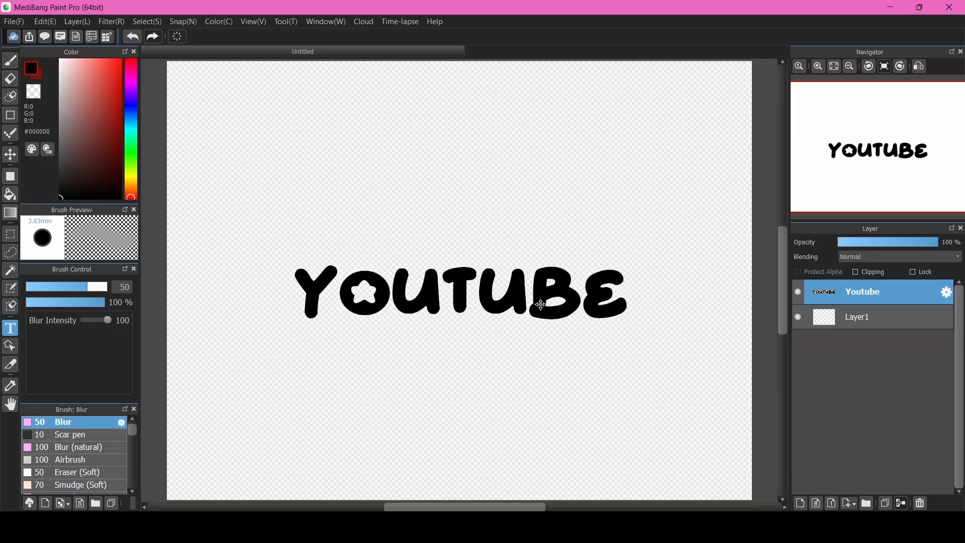
left_click_drag(541, 305, 491, 284)
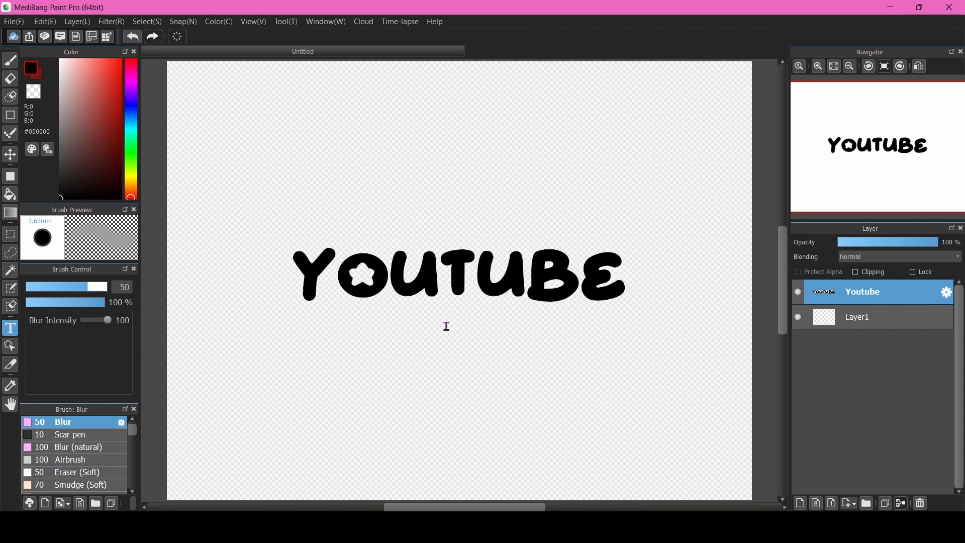
left_click(446, 343)
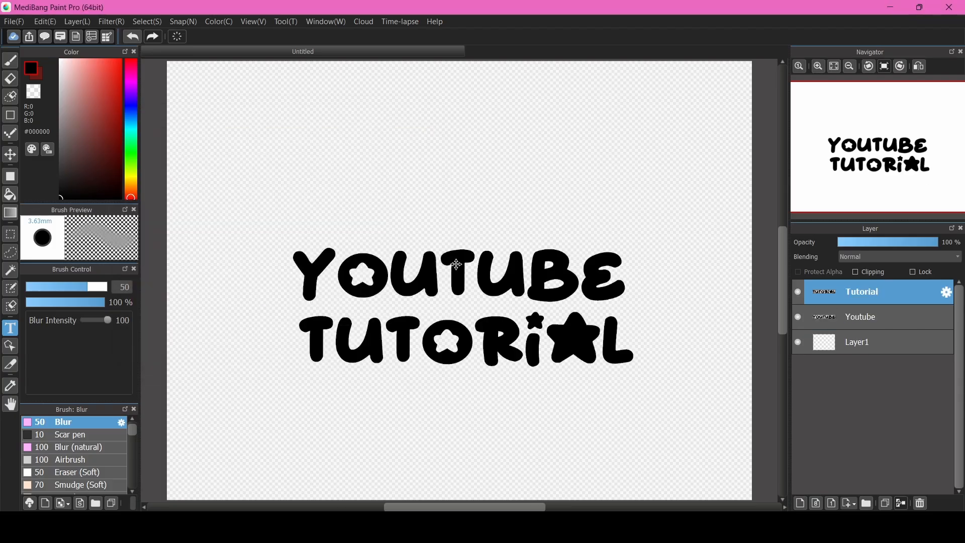
Align the Youtube text layer to the center of the canvas
left_click(862, 317)
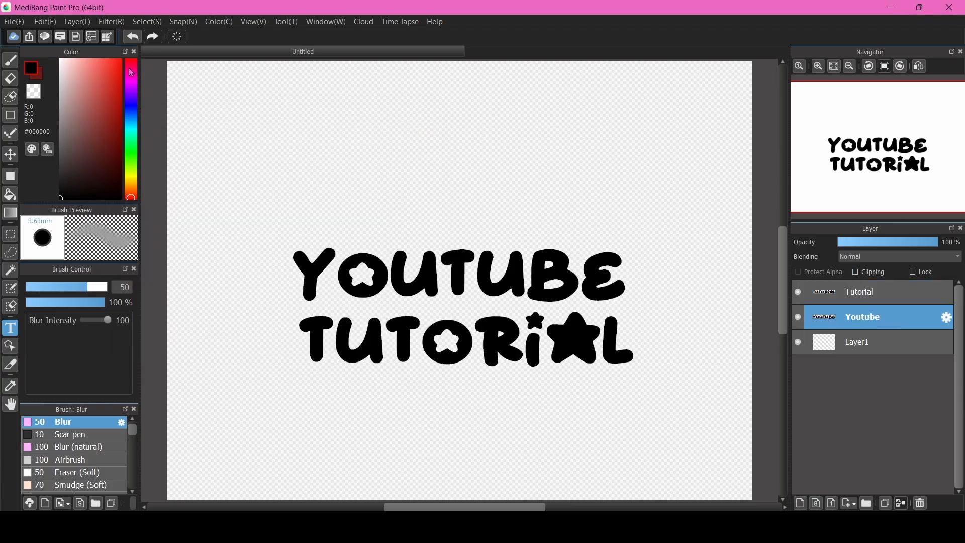
left_click(76, 25)
mouse_move(122, 385)
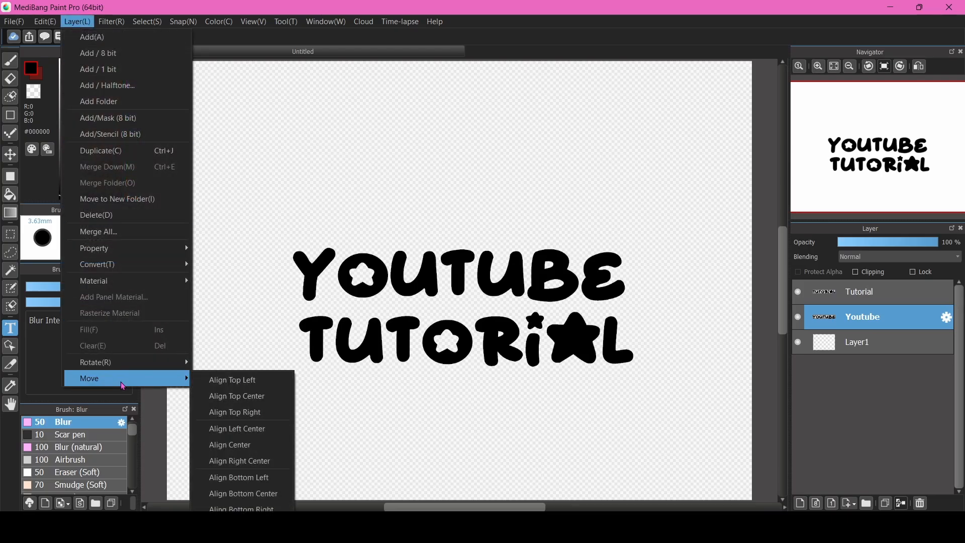
mouse_move(99, 21)
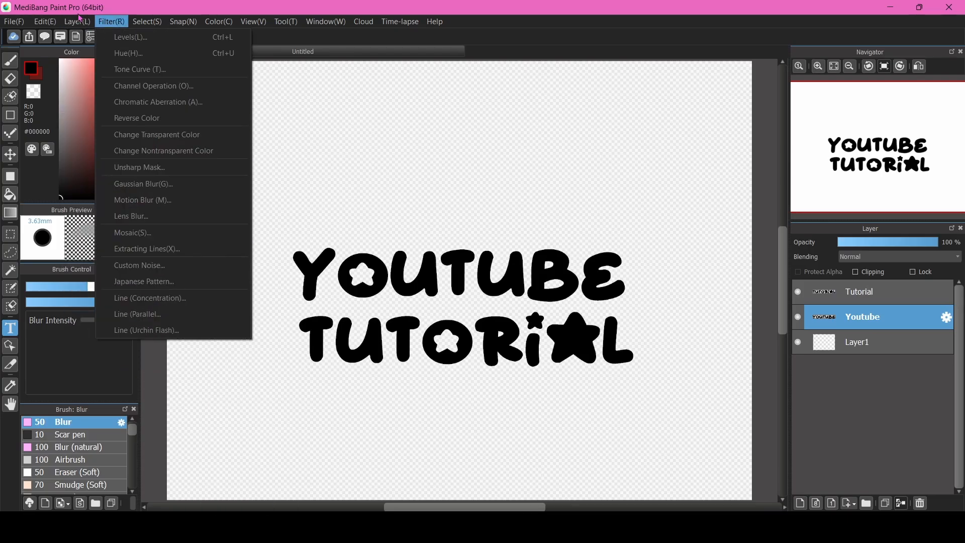
mouse_move(182, 379)
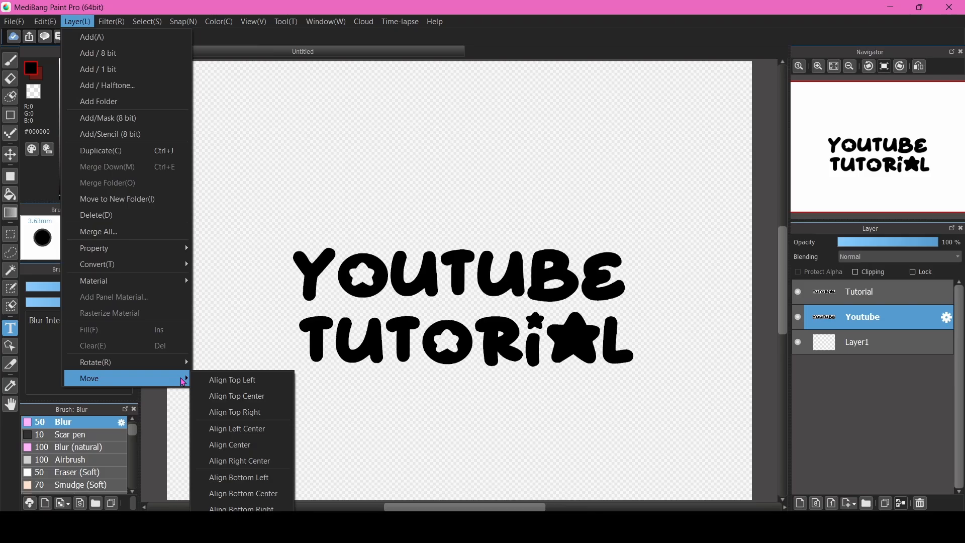
left_click(229, 445)
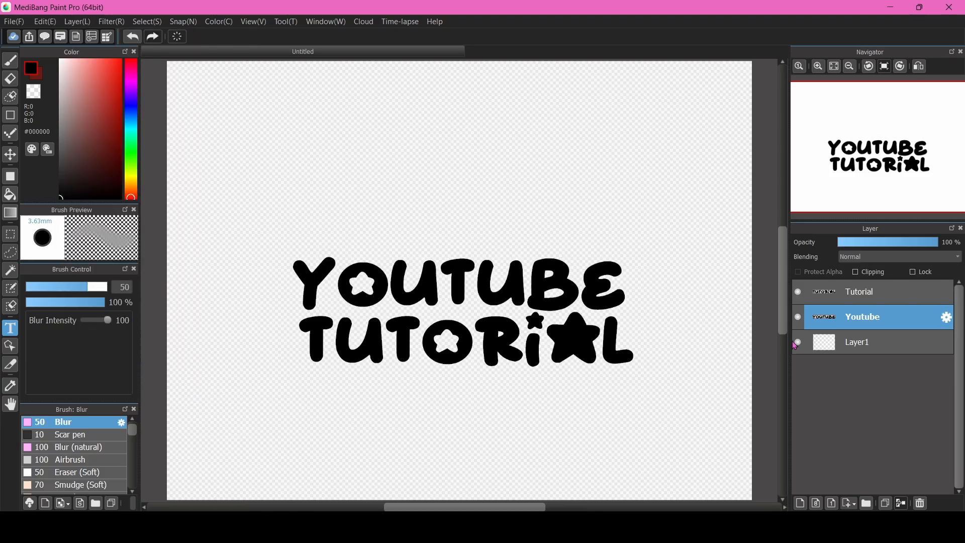
Align the Tutorial text layer to the center of the canvas
left_click(849, 301)
key("alt+l")
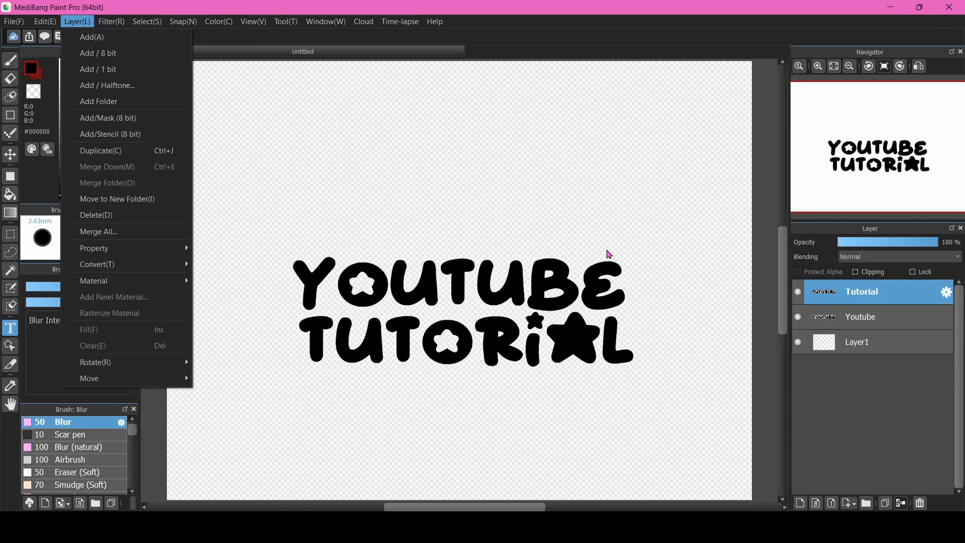
mouse_move(126, 378)
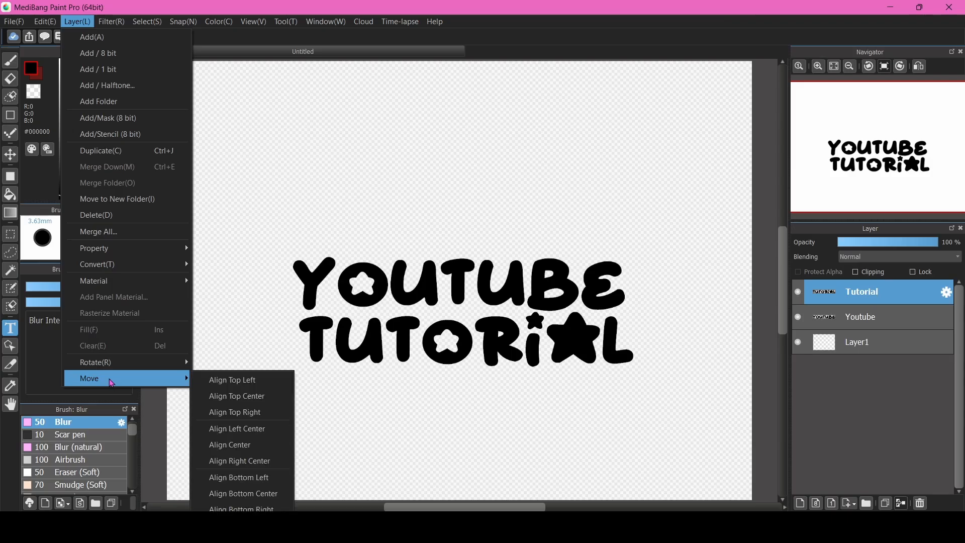
left_click(238, 449)
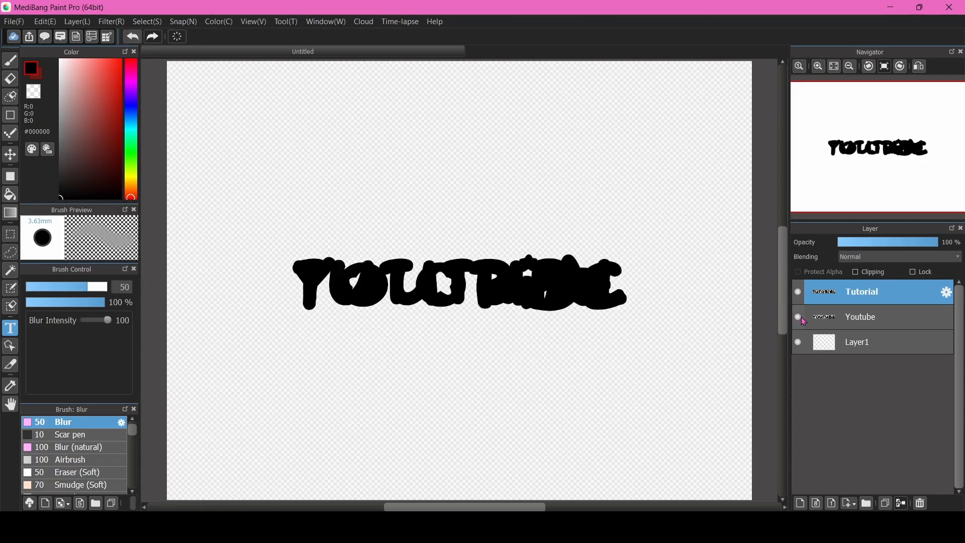
Hide the Youtube layer and move the Tutorial text straight down from its centered position
left_click(802, 322)
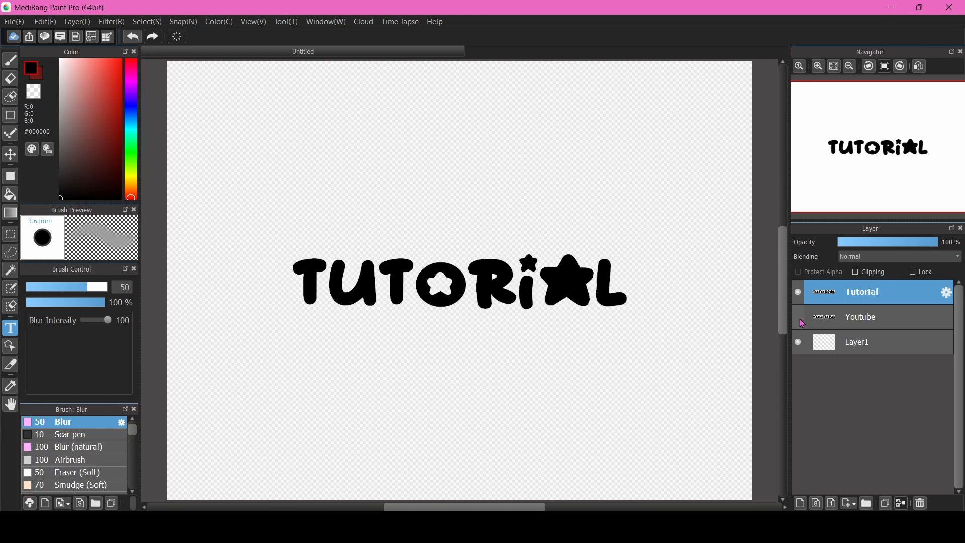
scroll(307, 314, "up", 10)
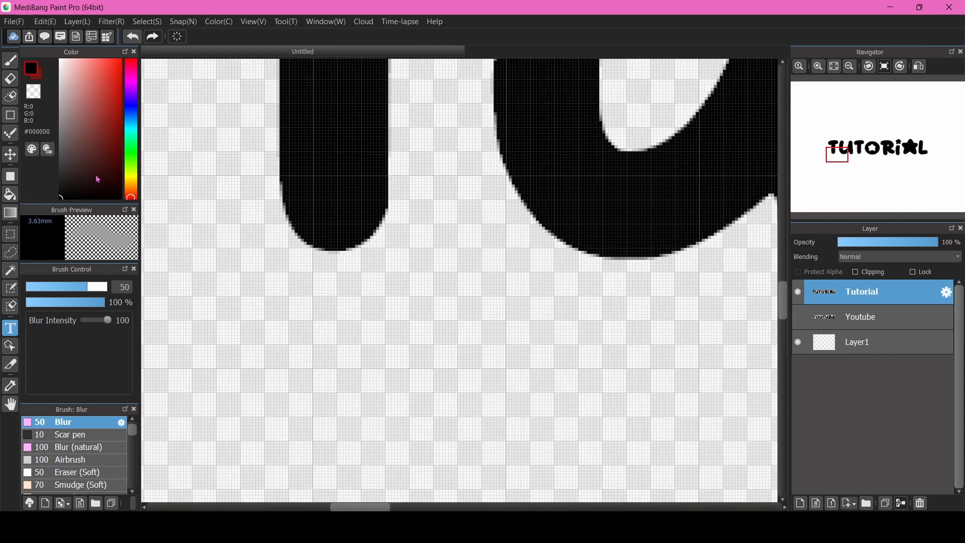
left_click(11, 158)
scroll(325, 237, "up", 1)
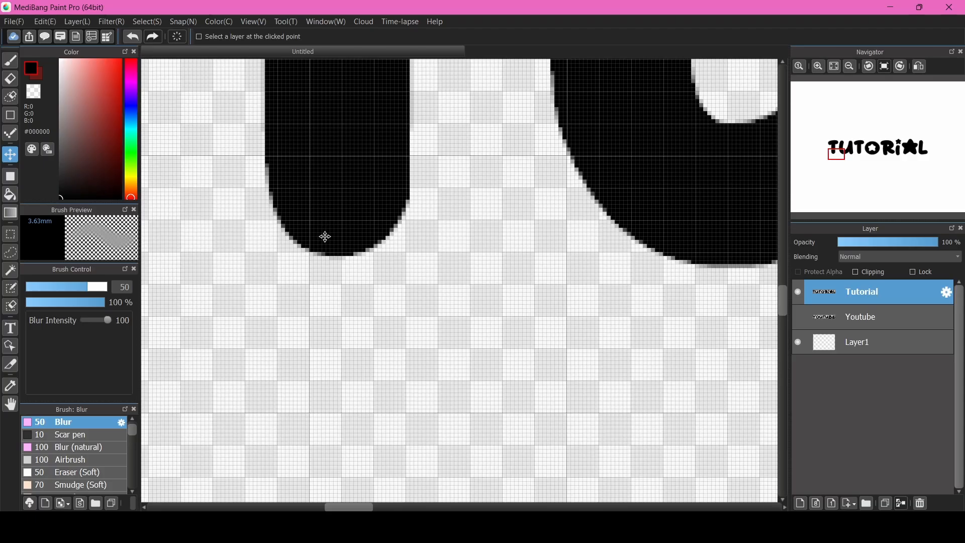
scroll(304, 266, "up", 1)
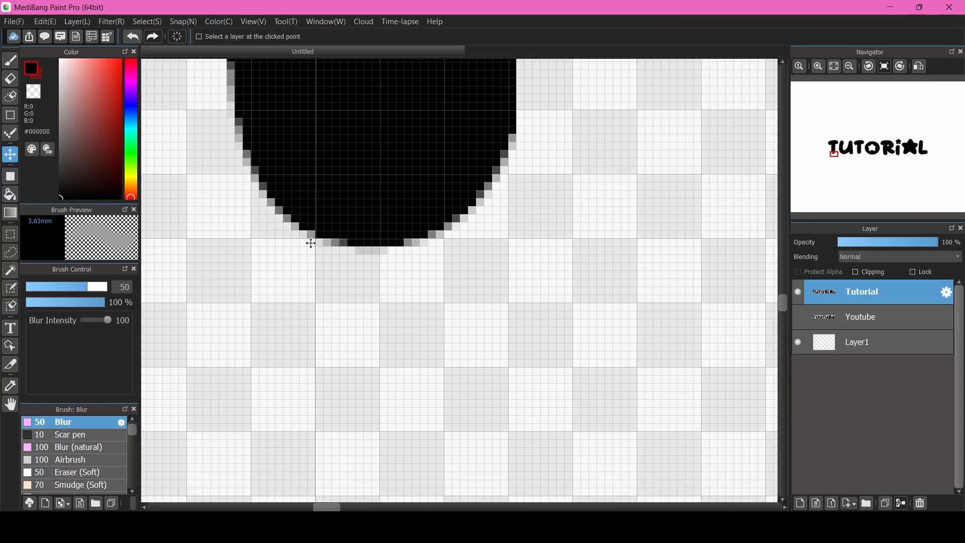
left_click_drag(328, 208, 330, 455)
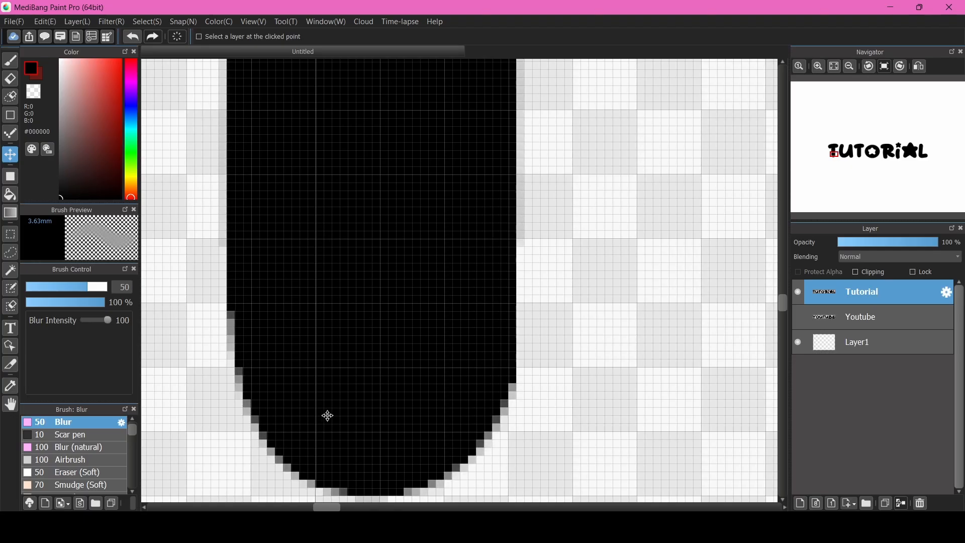
Lower the Tutorial text further in a straight vertical line, keeping its horizontal centering
scroll(318, 359, "down", 10)
scroll(313, 411, "up", 5)
scroll(312, 410, "up", 4)
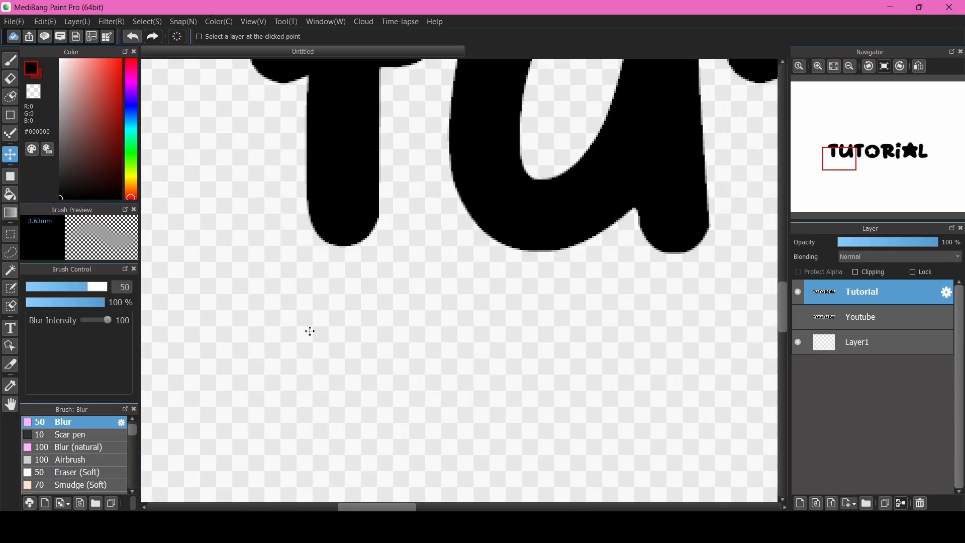
scroll(341, 307, "up", 3)
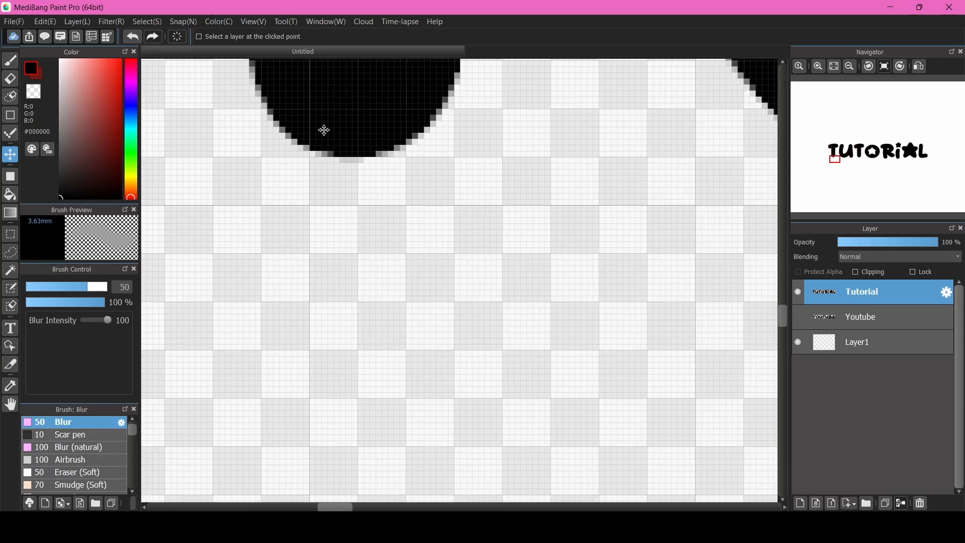
left_click_drag(324, 130, 325, 469)
scroll(230, 373, "down", 2)
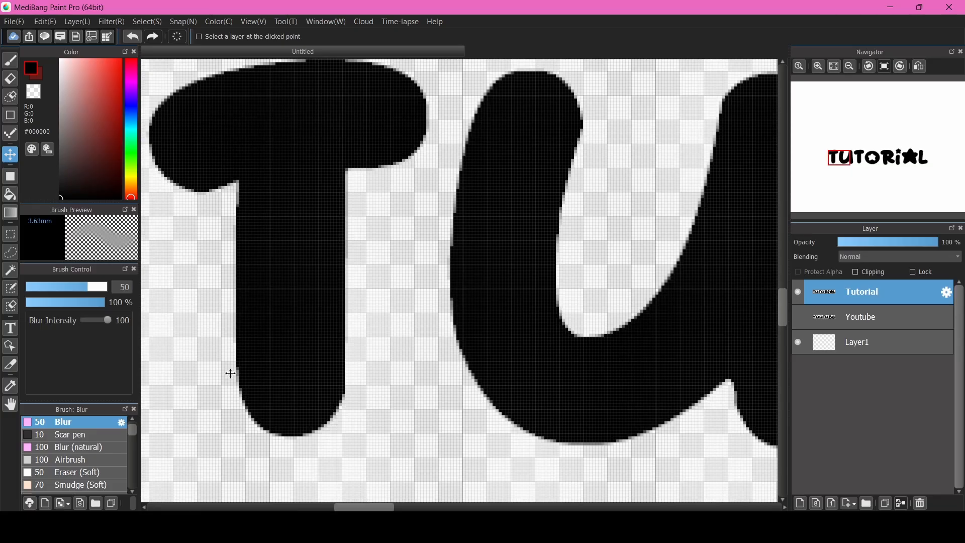
scroll(231, 374, "down", 3)
scroll(224, 438, "up", 2)
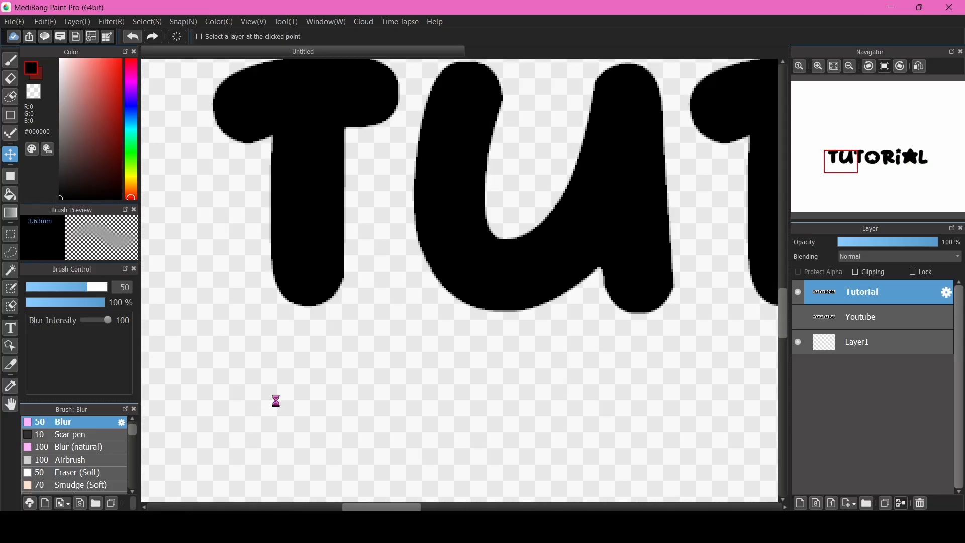
scroll(276, 400, "up", 3)
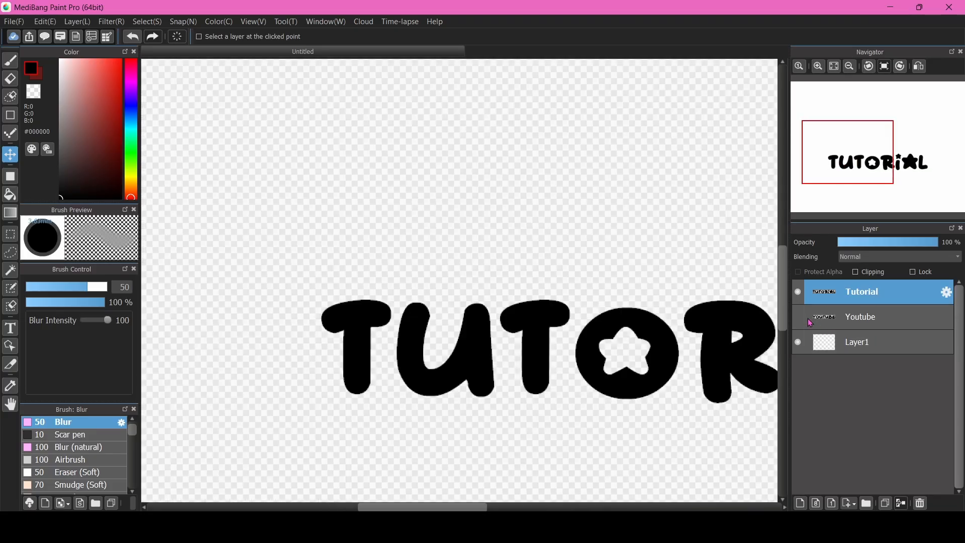
Show the Youtube layer again and shift the Tutorial text down until it clears the Youtube line
left_click(798, 317)
scroll(290, 262, "down", 3)
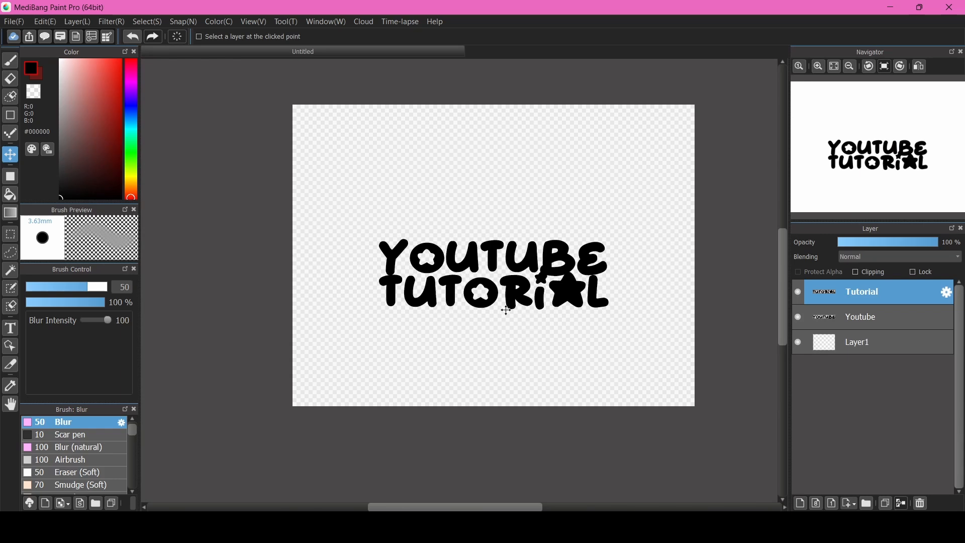
scroll(424, 330, "up", 6)
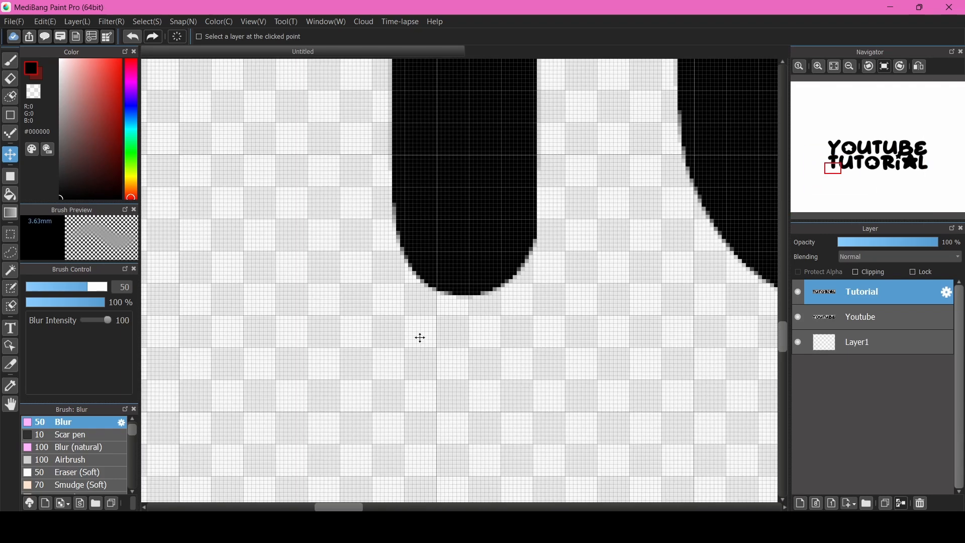
scroll(427, 324, "up", 2)
left_click_drag(487, 250, 487, 425)
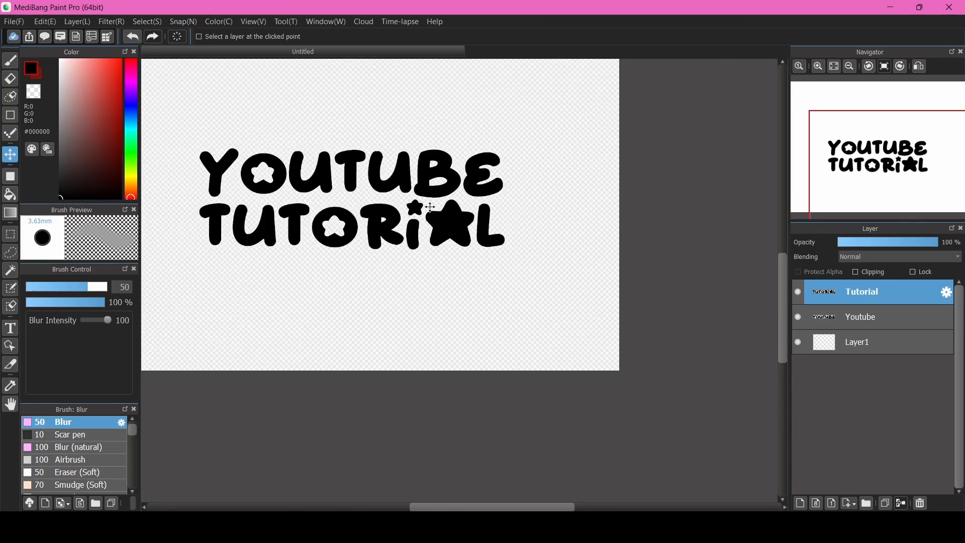
scroll(451, 208, "down", 1)
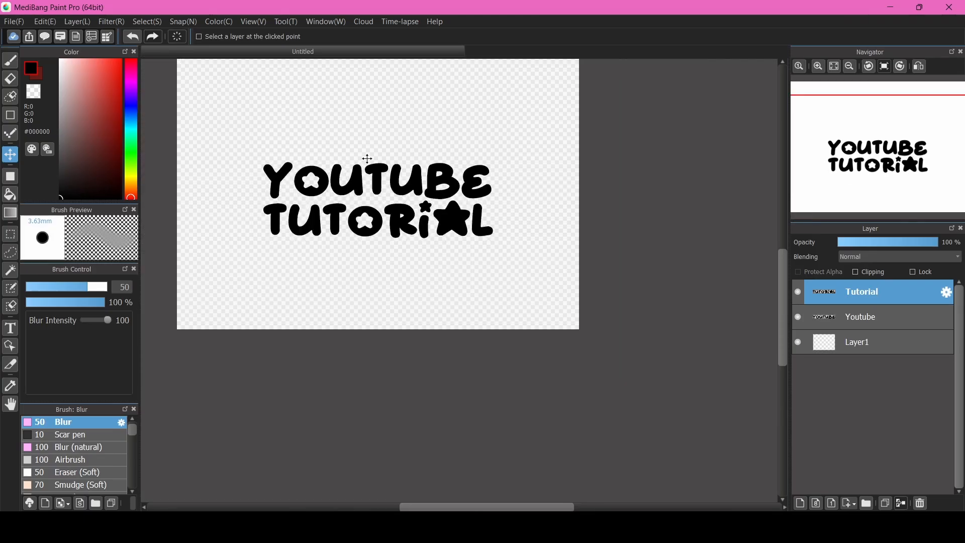
scroll(367, 159, "down", 1)
scroll(334, 161, "up", 1)
scroll(324, 151, "down", 2)
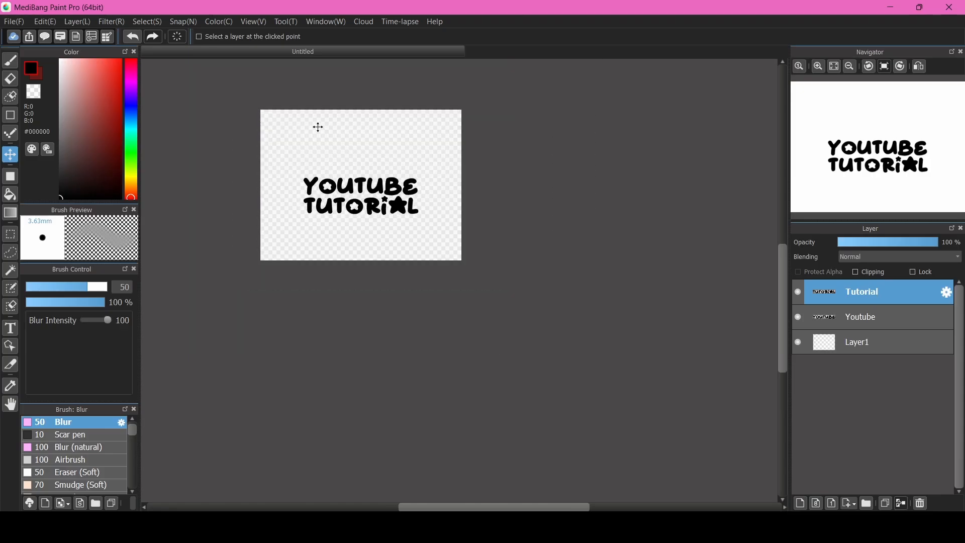
scroll(318, 128, "up", 1)
scroll(328, 146, "up", 1)
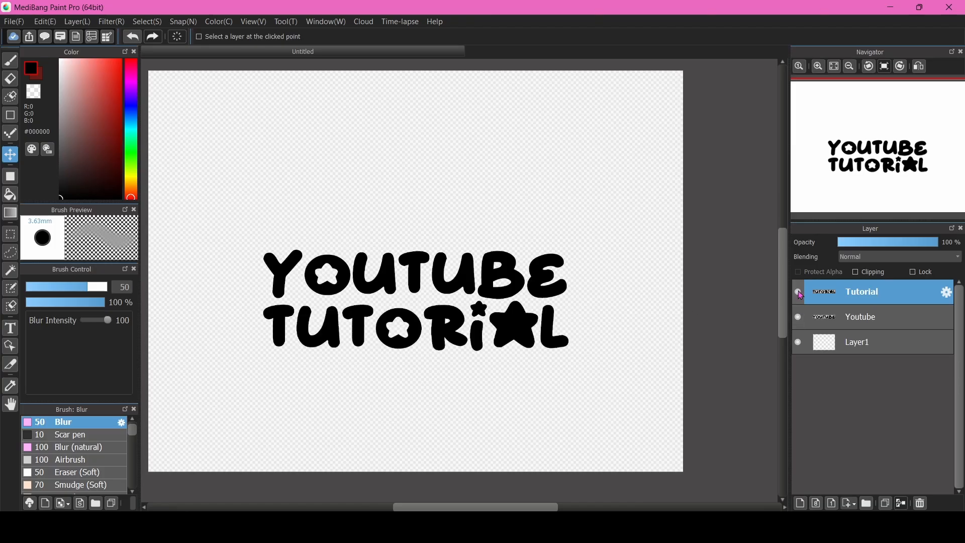
Paste a copy of the Youtube text as a new layer directly above the Youtube layer
left_click(861, 315)
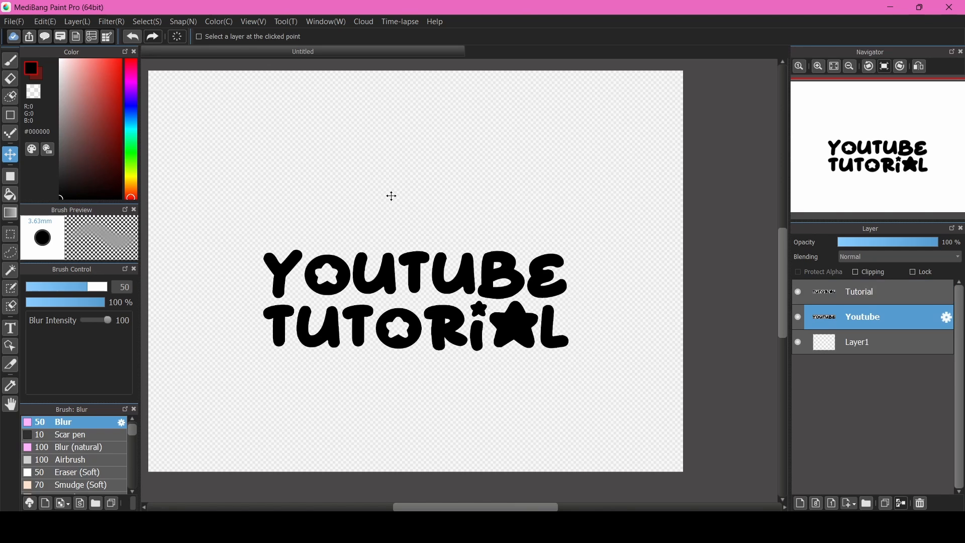
key("ctrl+v")
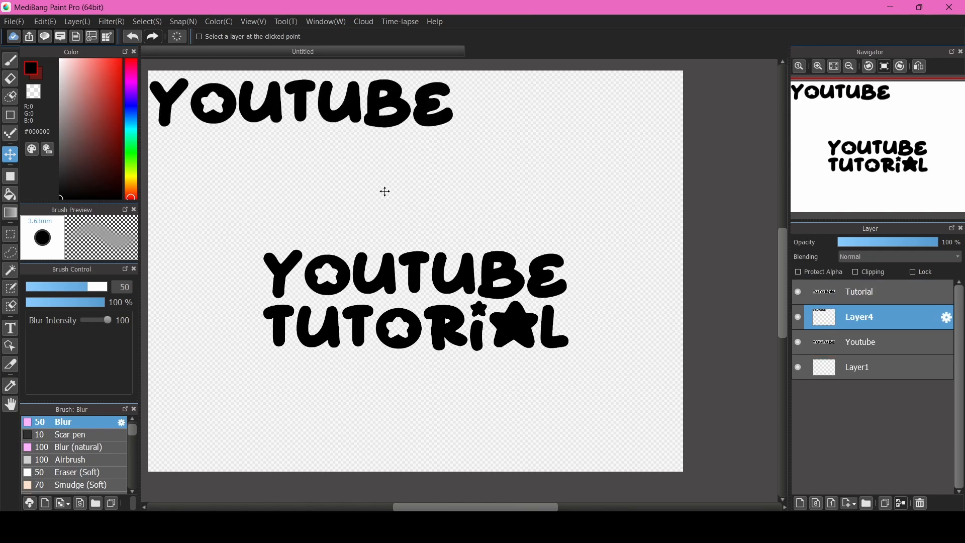
scroll(387, 194, "down", 2)
scroll(372, 169, "up", 2)
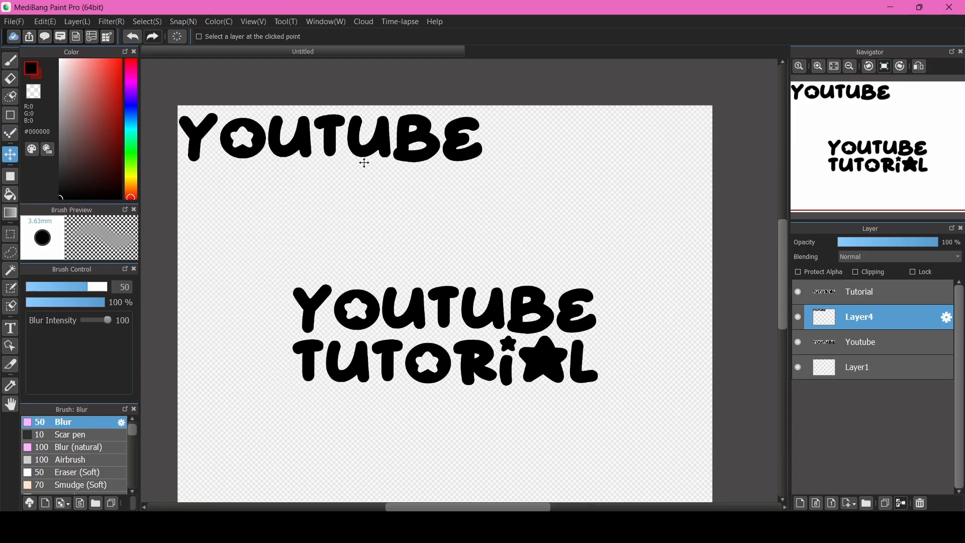
left_click(798, 318)
left_click(799, 318)
left_click(798, 318)
left_click(799, 318)
left_click(798, 318)
left_click(798, 318)
Move the pasted Youtube copy over the original Youtube text, matching it at the foot of the Y
left_click_drag(301, 140, 396, 295)
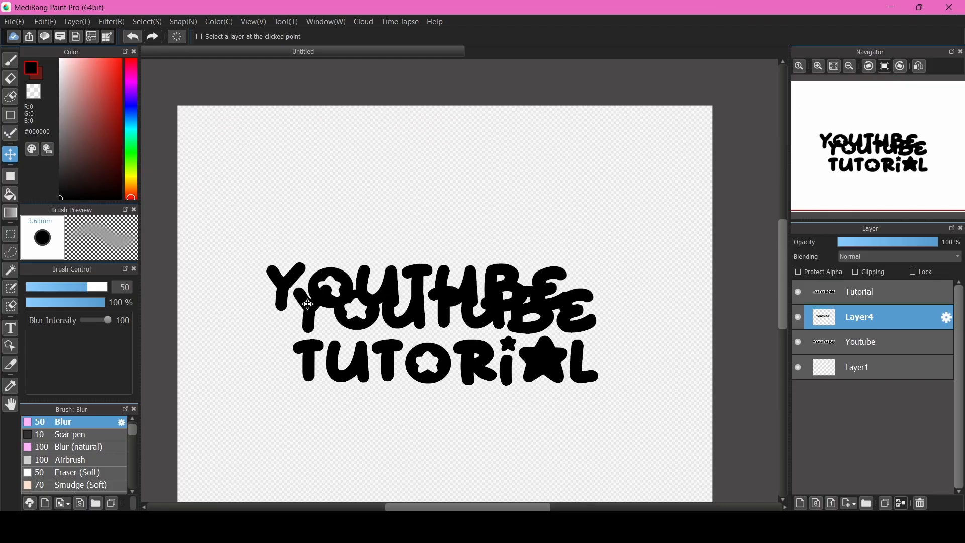
scroll(298, 338, "up", 5)
scroll(334, 295, "up", 2)
scroll(306, 252, "down", 2)
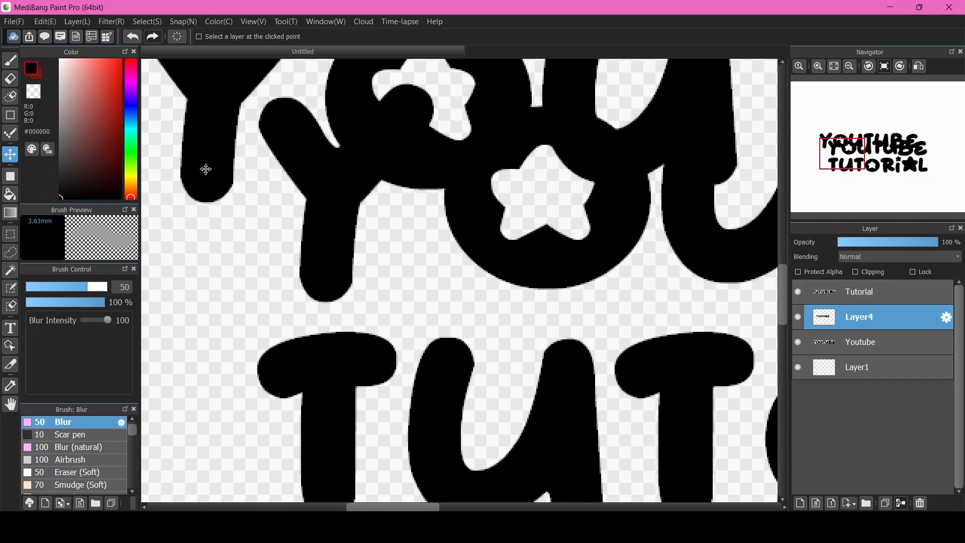
left_click_drag(206, 170, 309, 264)
scroll(304, 278, "up", 3)
left_click_drag(281, 296, 339, 353)
Set the text color of the original Youtube layer to grey #9f9f9f
left_click(869, 342)
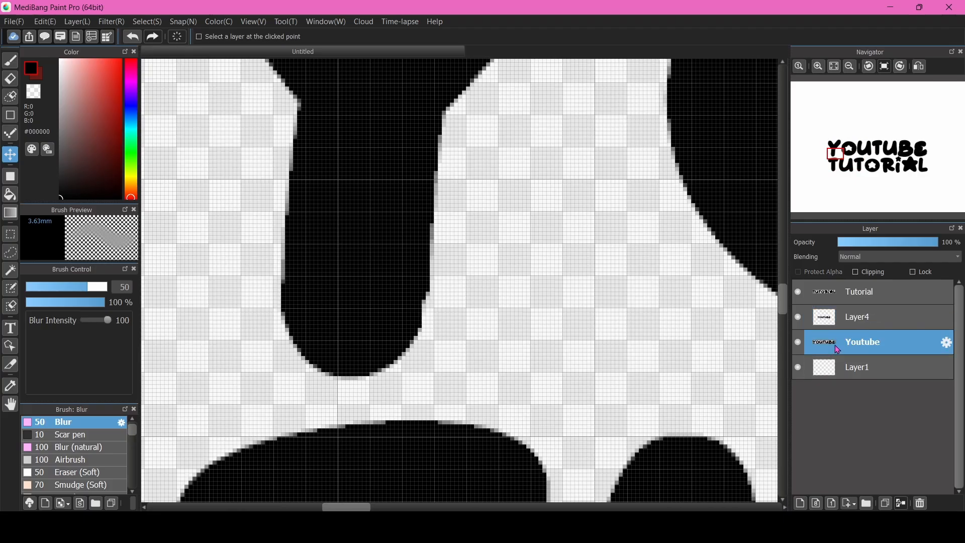
double_click(862, 343)
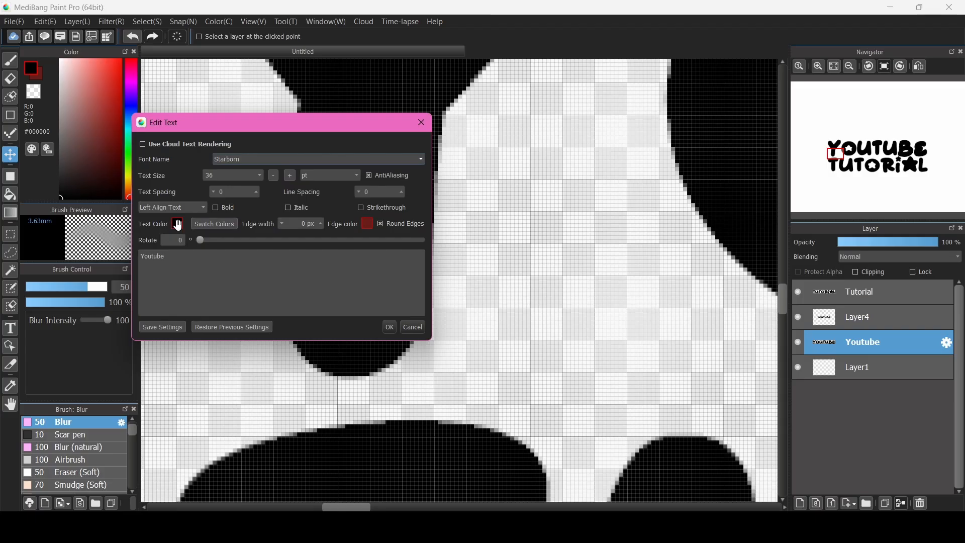
left_click(177, 223)
left_click(577, 201)
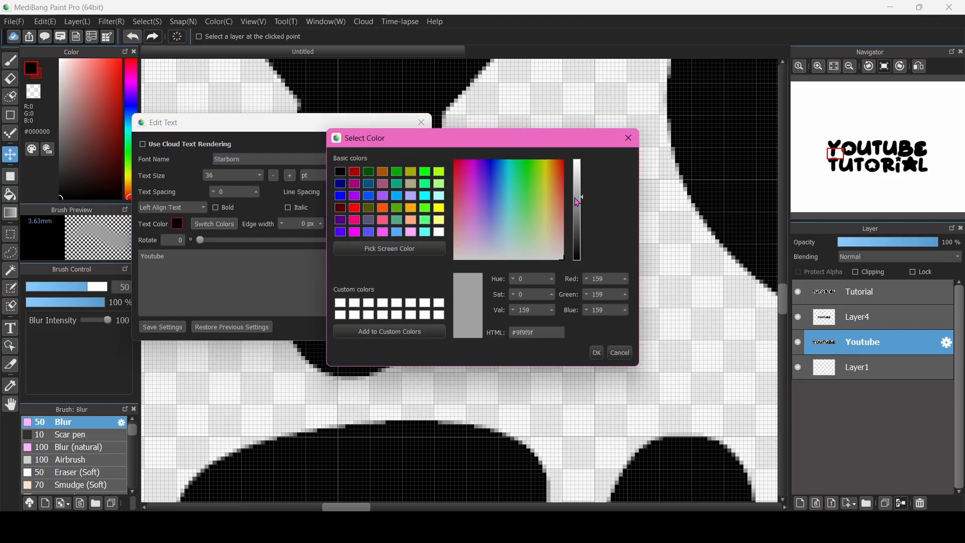
left_click(596, 352)
left_click(389, 326)
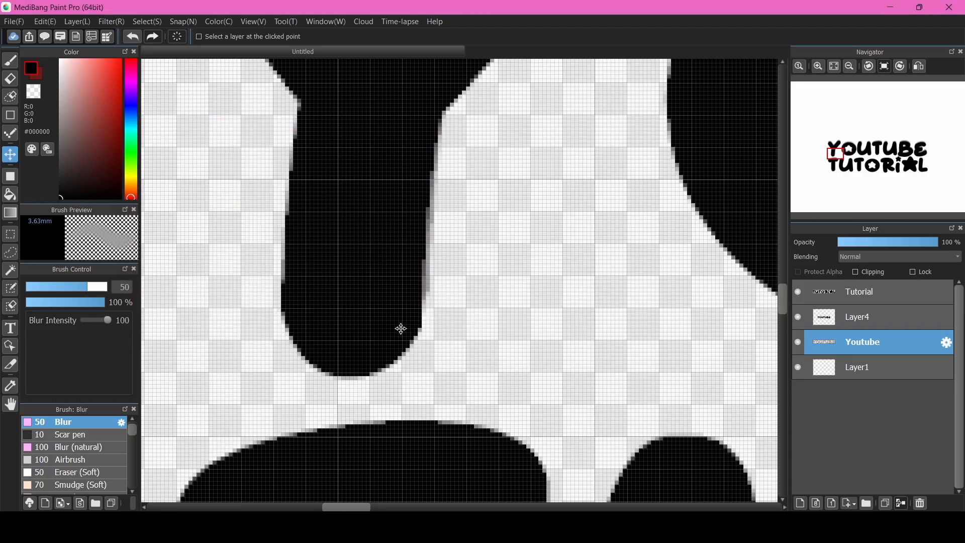
Realign the black Youtube copy on Layer4 so that it covers the grey Youtube text
scroll(401, 324, "down", 1)
scroll(401, 324, "up", 1)
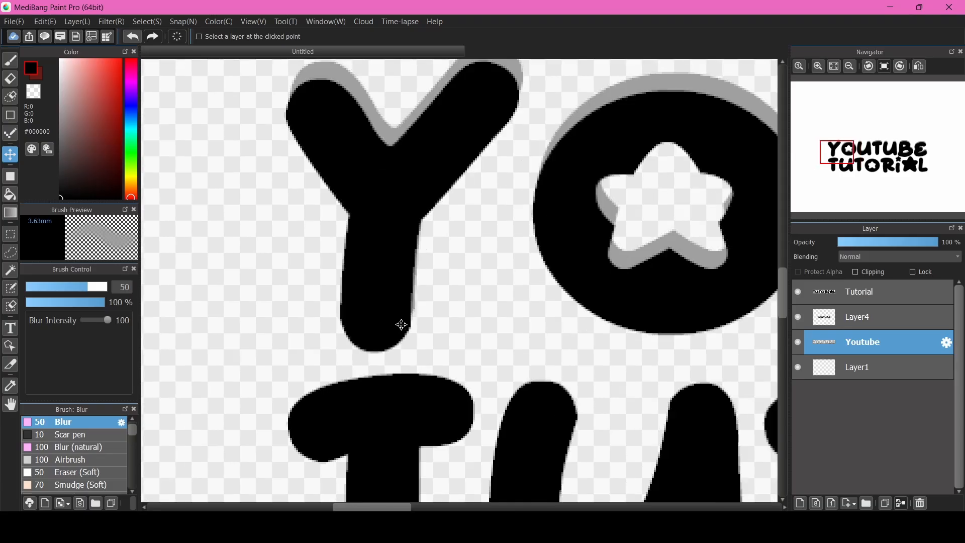
left_click(824, 318)
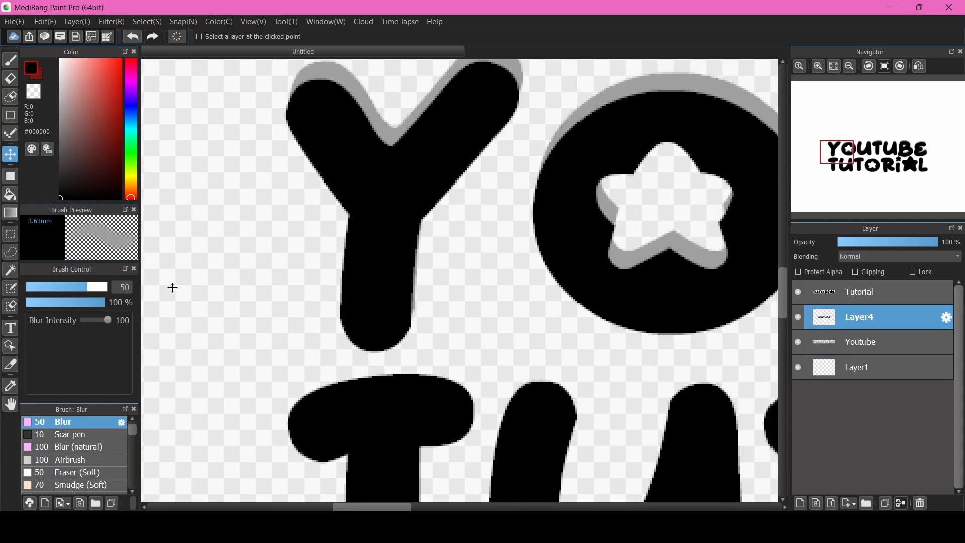
scroll(377, 329, "up", 4)
scroll(382, 250, "down", 4)
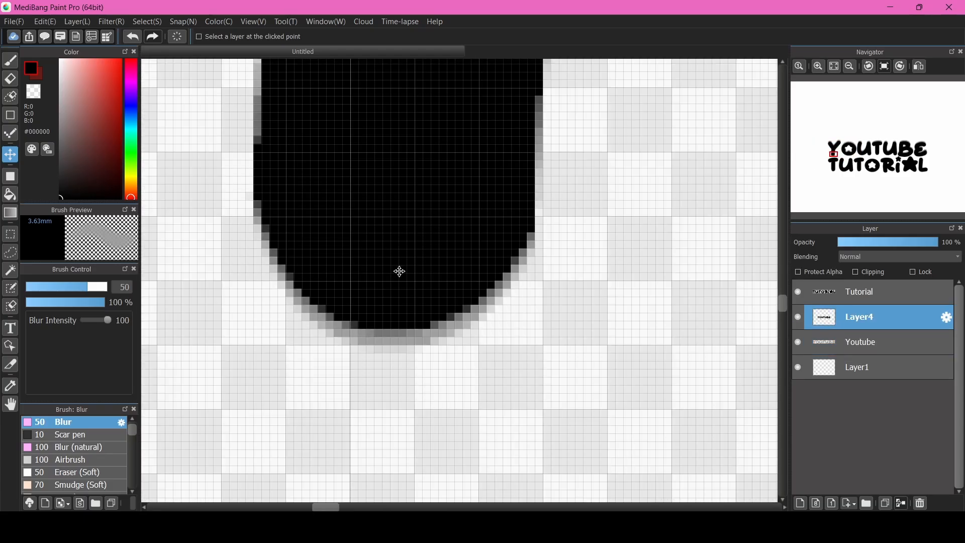
scroll(421, 200, "up", 4)
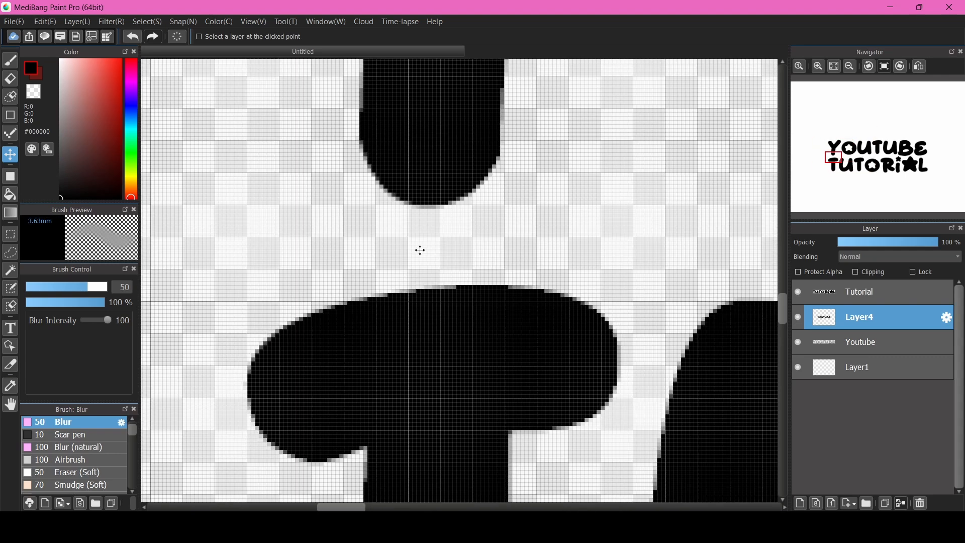
scroll(427, 192, "down", 6)
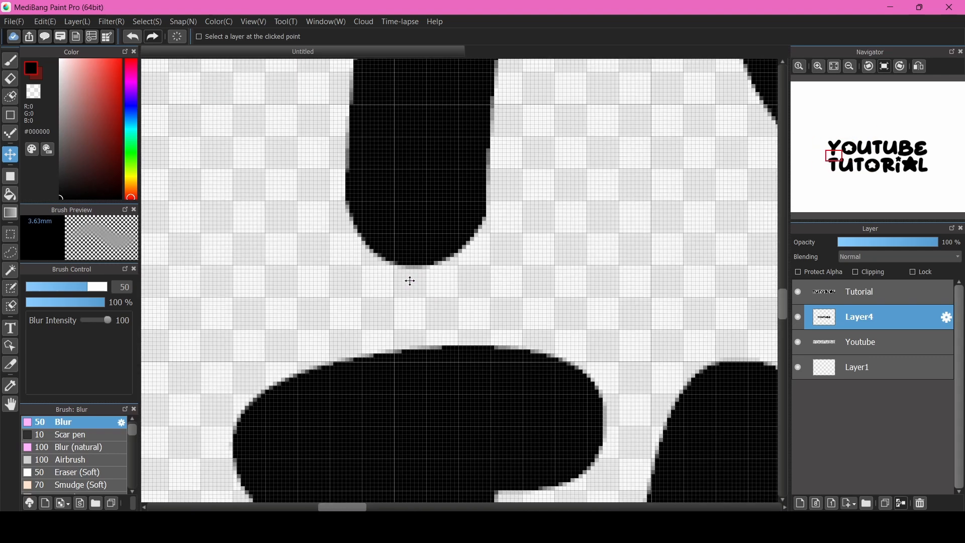
scroll(595, 226, "up", 1)
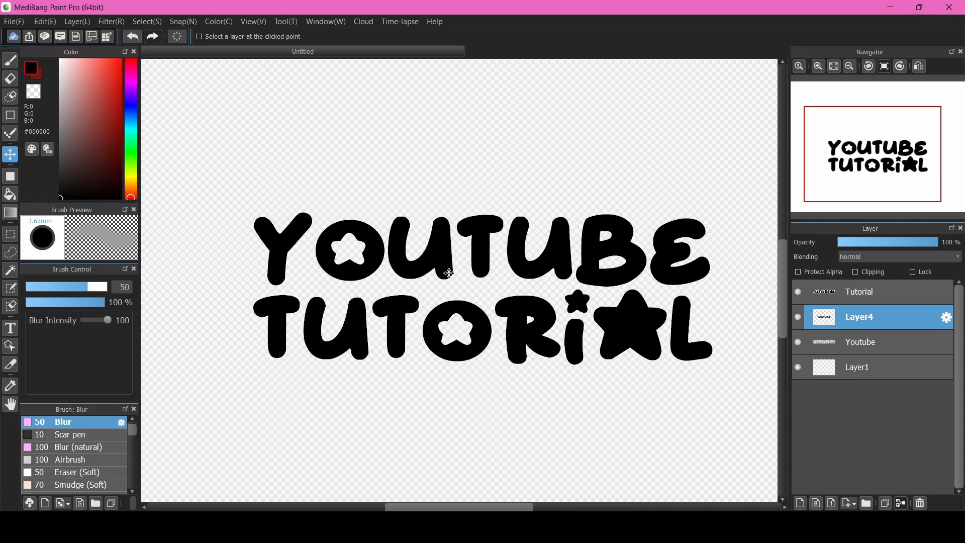
left_click(799, 320)
Give the grey Youtube text on the original Youtube layer an 8 px white edge (#ffffff)
double_click(827, 350)
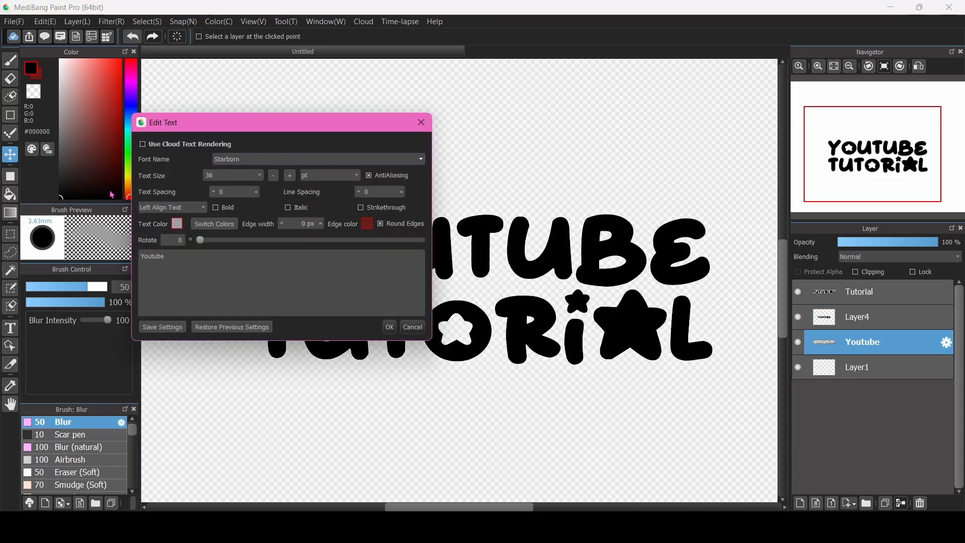
left_click(323, 225)
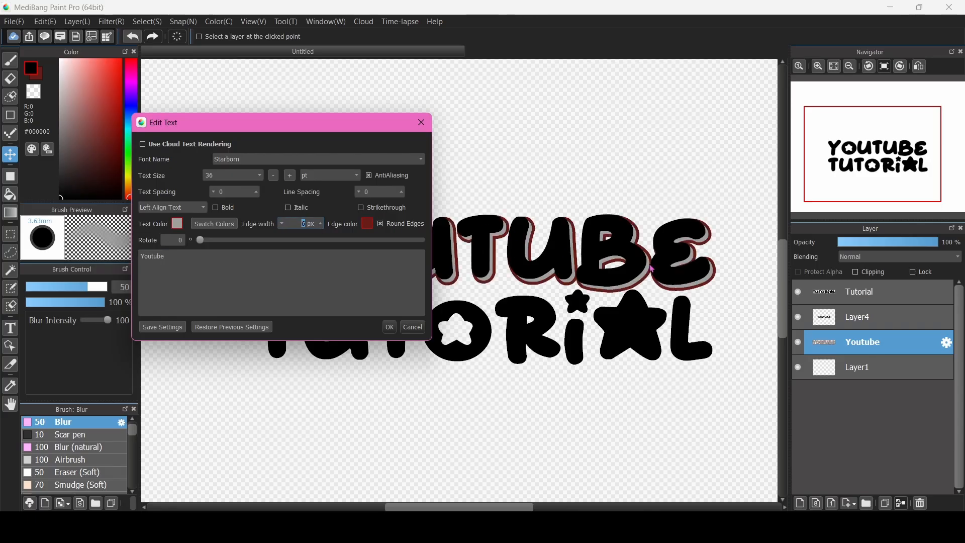
left_click(367, 223)
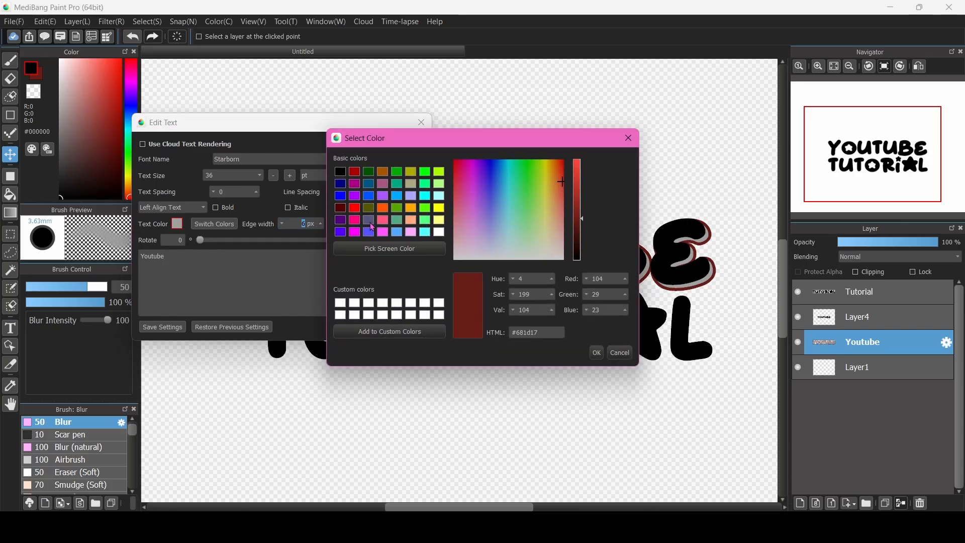
left_click_drag(550, 256, 603, 276)
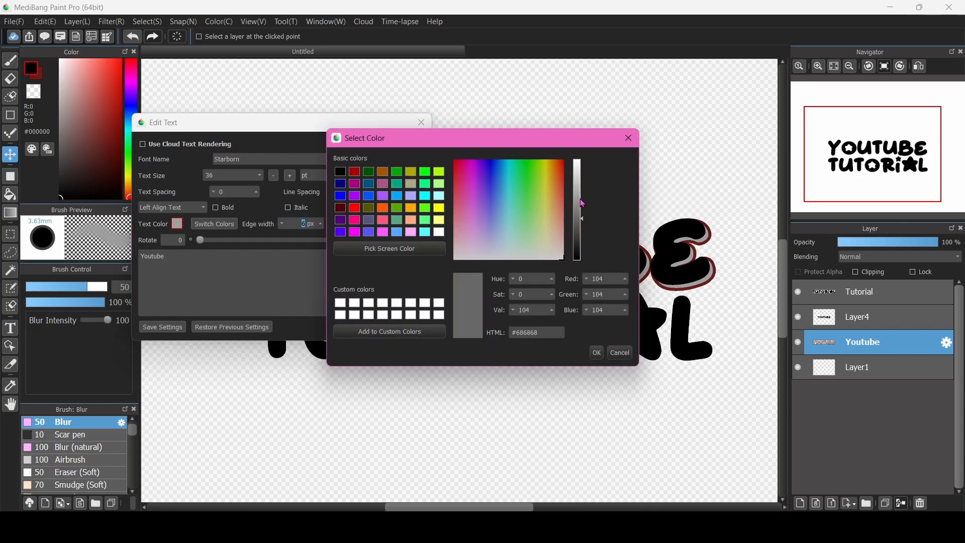
left_click_drag(579, 205, 579, 144)
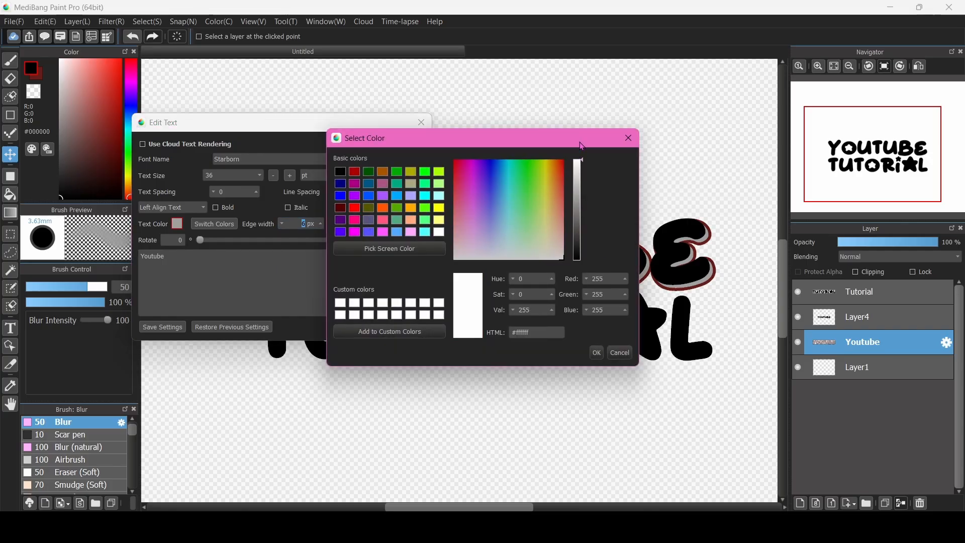
left_click(596, 352)
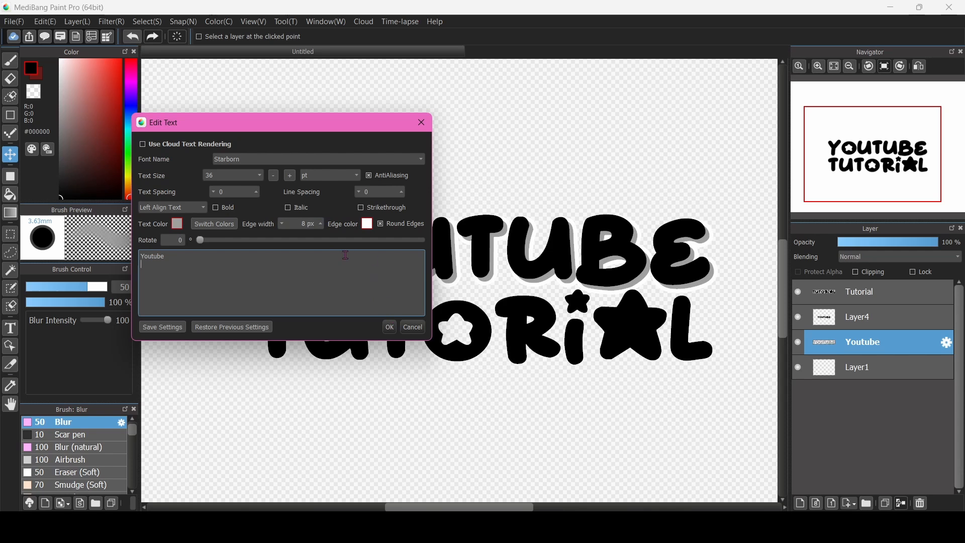
left_click(389, 327)
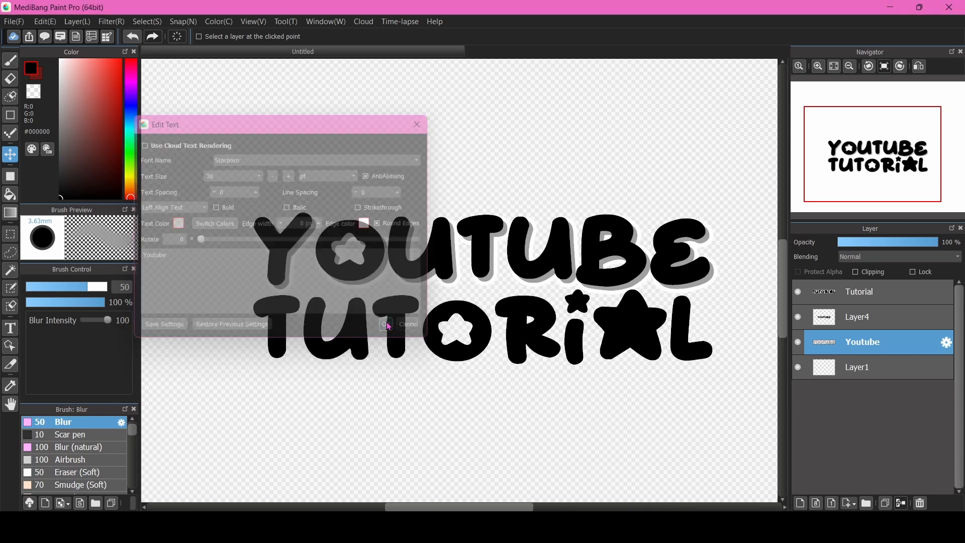
Move the edged grey Youtube text directly beneath the black copy so that only its white edge shows around the letters
scroll(355, 283, "down", 2)
scroll(356, 283, "up", 5)
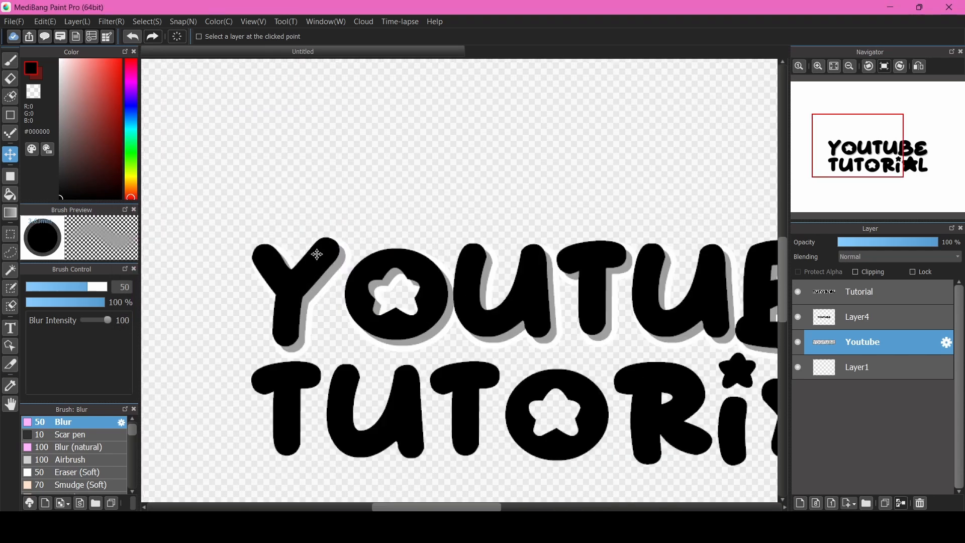
scroll(390, 257, "down", 4)
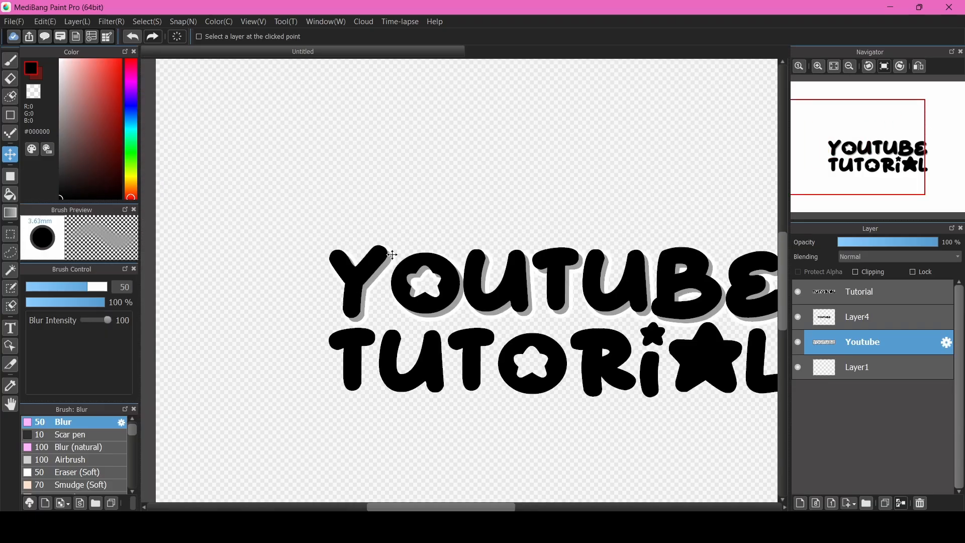
scroll(448, 229, "up", 7)
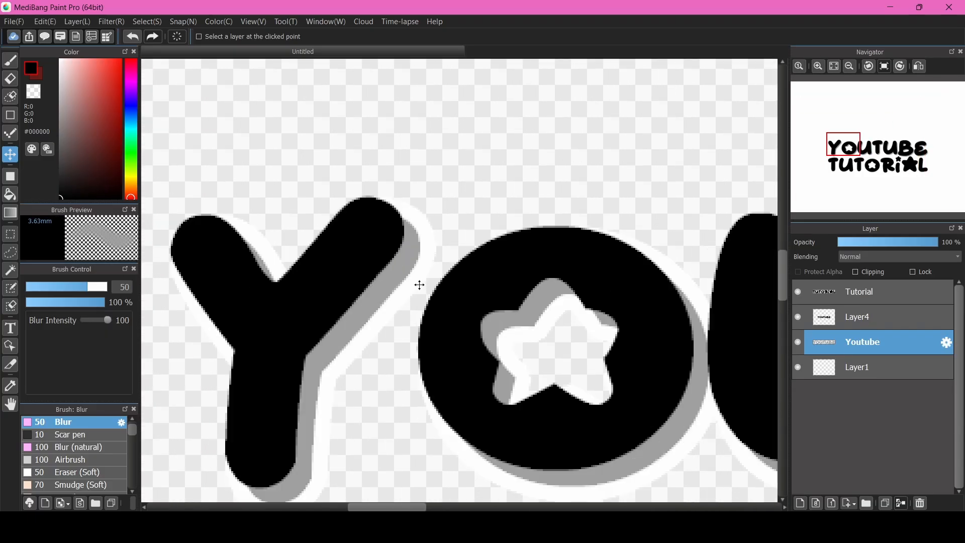
scroll(372, 269, "down", 6)
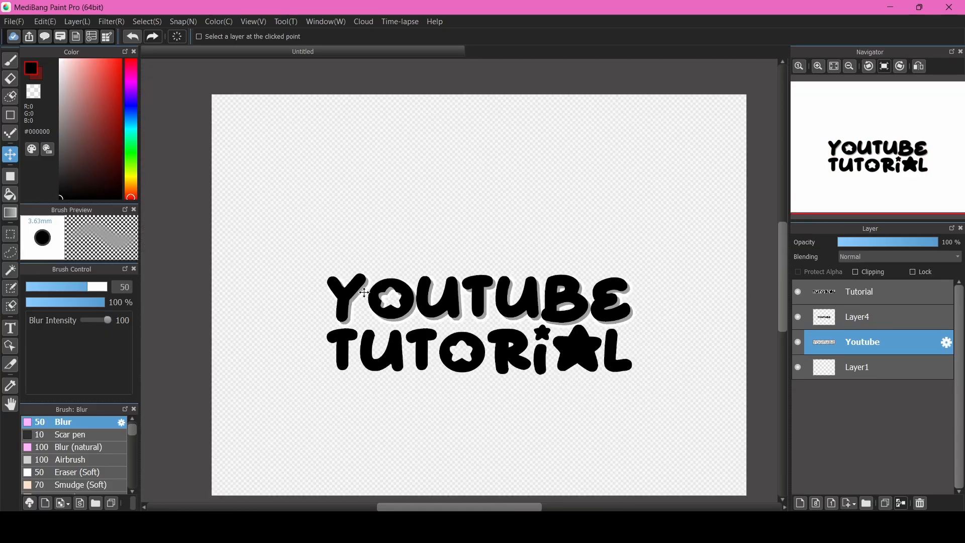
scroll(362, 291, "up", 4)
scroll(341, 373, "up", 3)
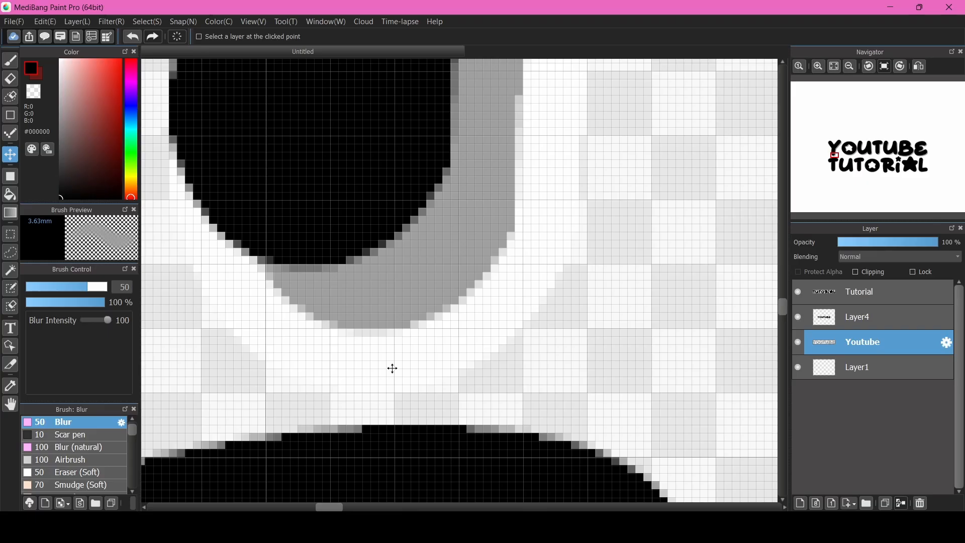
left_click_drag(333, 320, 332, 315)
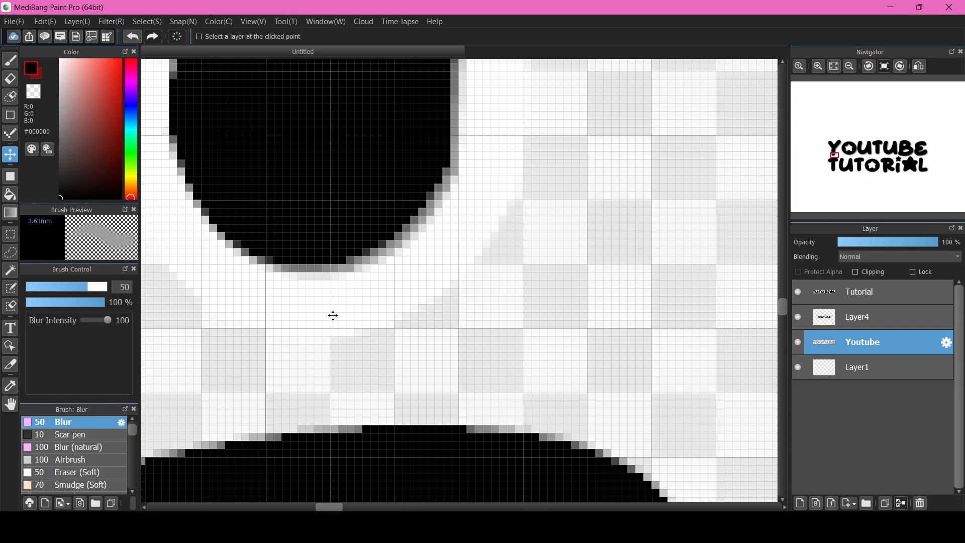
scroll(329, 302, "down", 3)
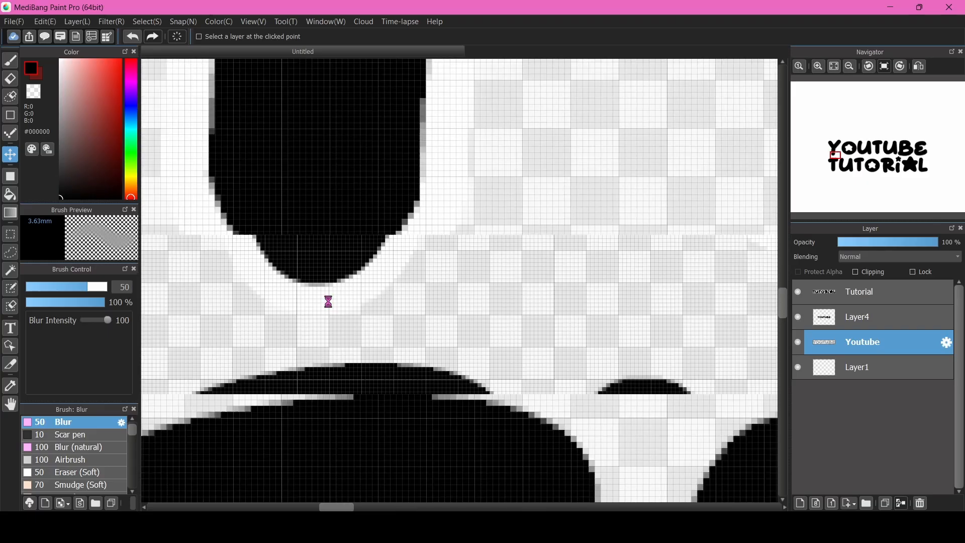
scroll(330, 302, "down", 3)
scroll(471, 326, "up", 2)
scroll(456, 329, "down", 2)
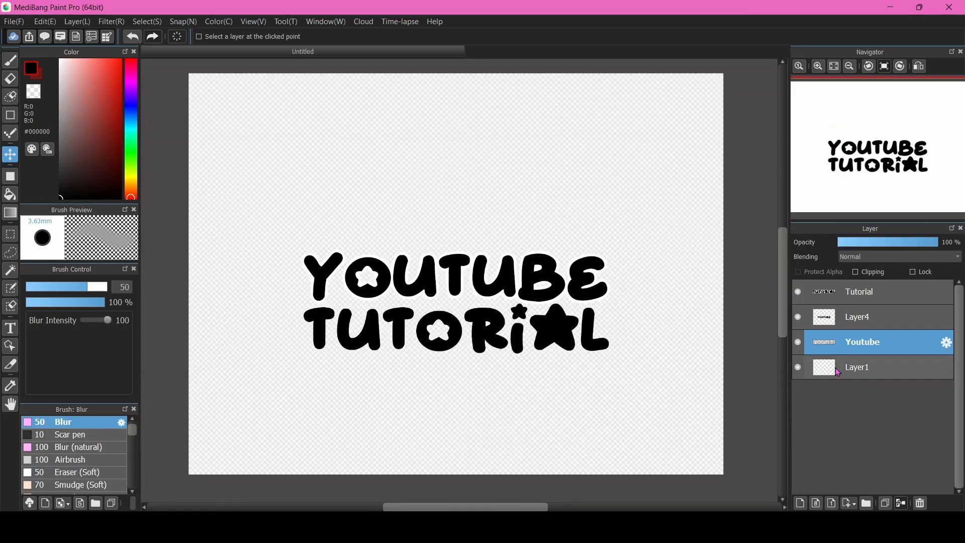
Paint a #6D6D6D grey backdrop behind the whole logo on Layer1 using the Pencil brush at size 197
left_click(856, 366)
left_click(11, 61)
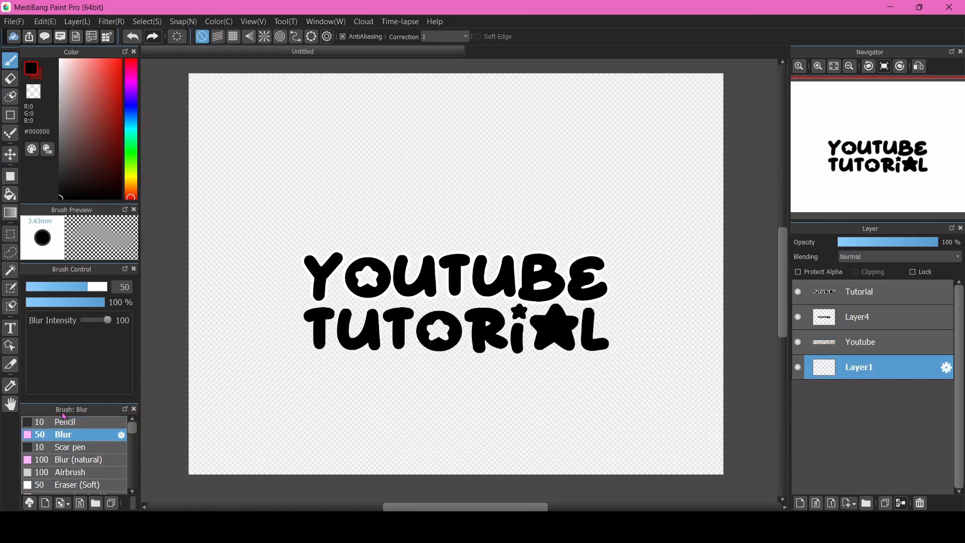
left_click(77, 425)
left_click_drag(53, 294, 108, 289)
mouse_move(62, 161)
left_mouse_down()
mouse_move(65, 152)
mouse_move(31, 145)
left_mouse_up()
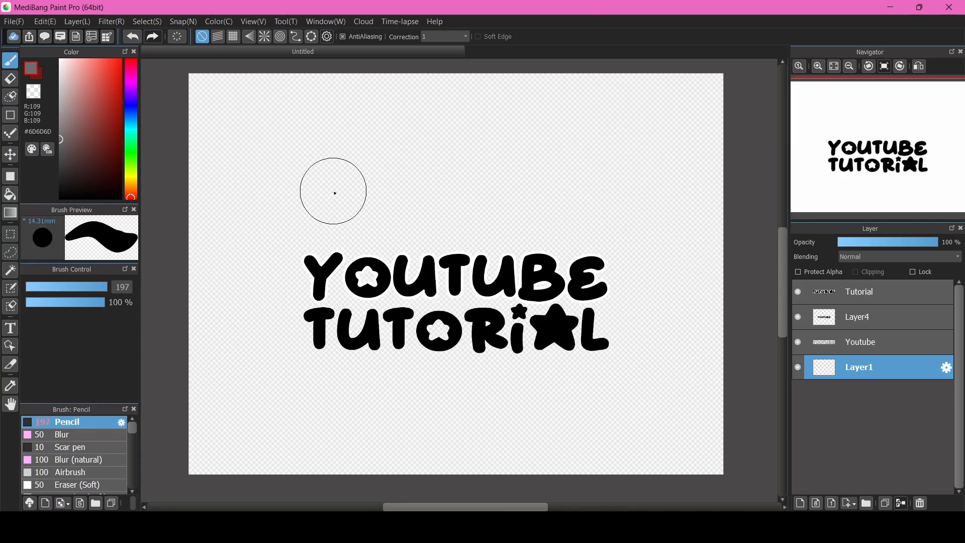
mouse_move(334, 192)
left_mouse_down()
mouse_move(504, 346)
mouse_move(249, 277)
mouse_move(517, 281)
mouse_move(603, 296)
mouse_move(425, 337)
mouse_move(482, 369)
mouse_move(555, 305)
mouse_move(628, 326)
mouse_move(547, 357)
mouse_move(549, 272)
mouse_move(477, 262)
left_mouse_up()
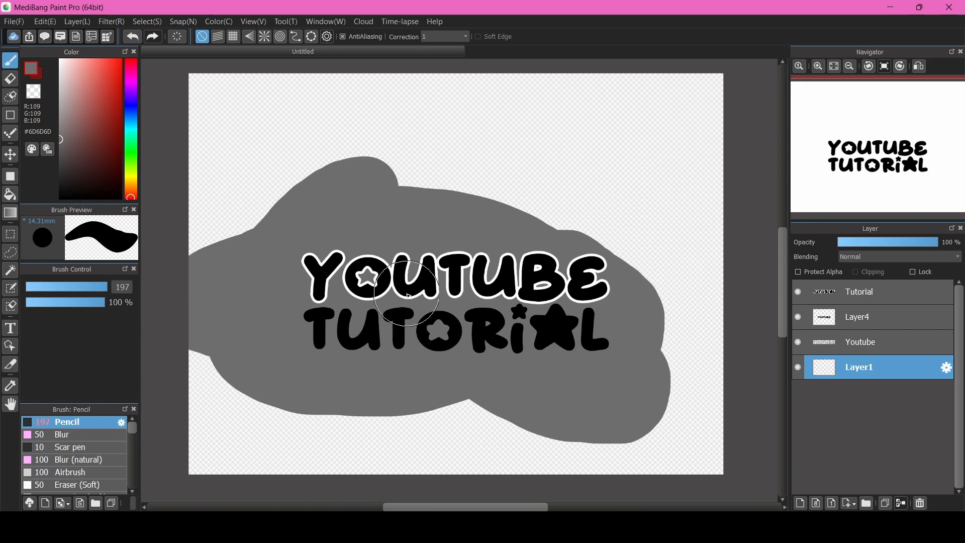
Check the white edge of the Youtube text against the grey backdrop and undo the backdrop stroke
scroll(291, 281, "down", 3)
scroll(290, 285, "up", 2)
scroll(290, 284, "up", 5)
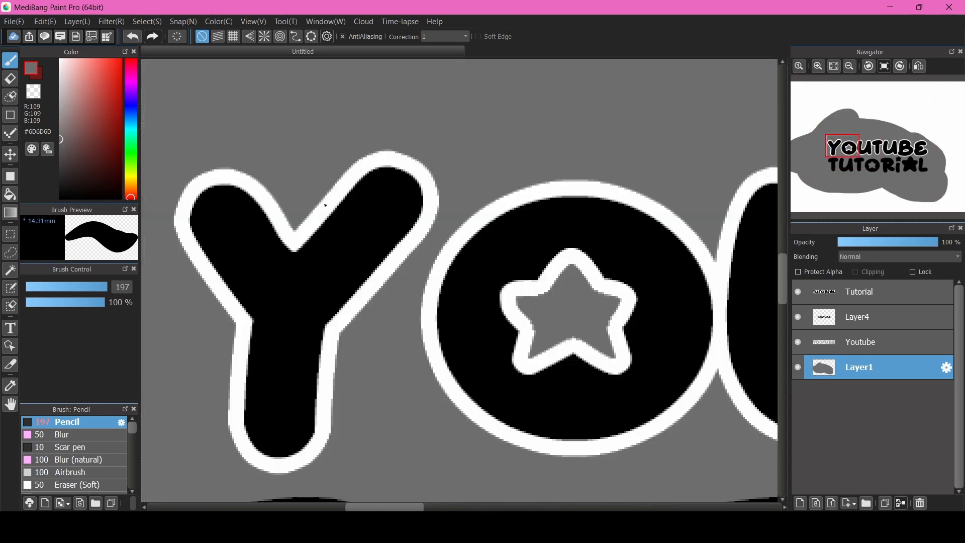
scroll(303, 303, "down", 5)
left_click(132, 36)
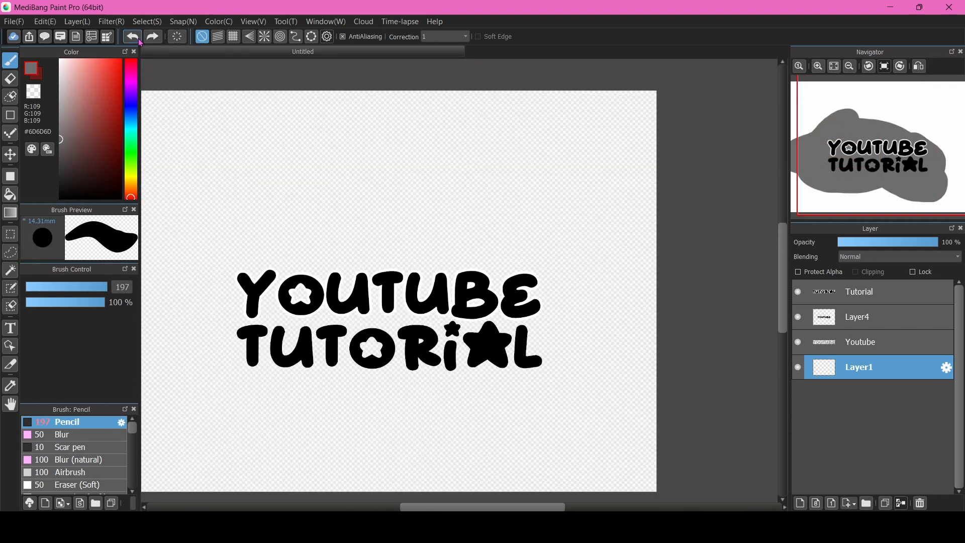
Paste a copy of the edged grey Youtube text above the Youtube layer and move it roughly under the black Youtube text
left_click(818, 342)
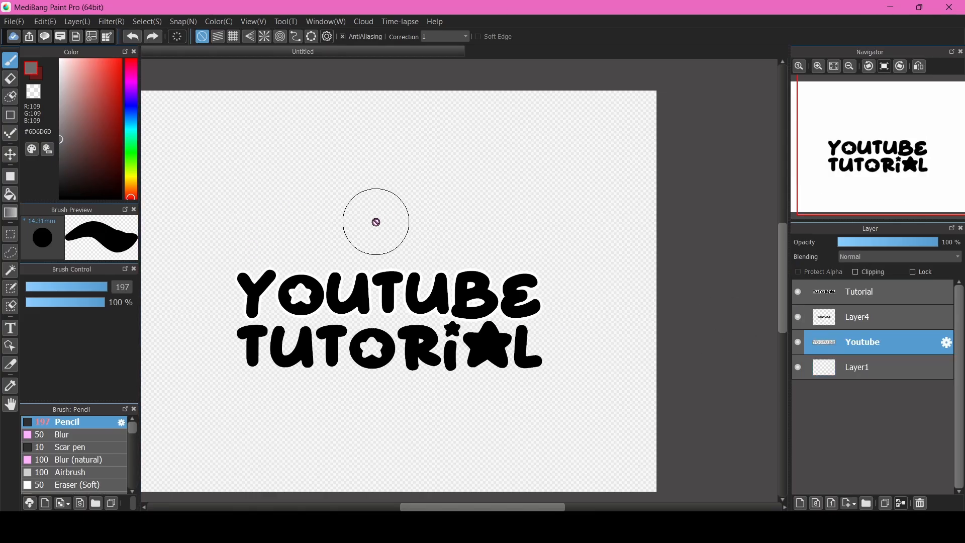
key("ctrl+v")
scroll(361, 237, "down", 1)
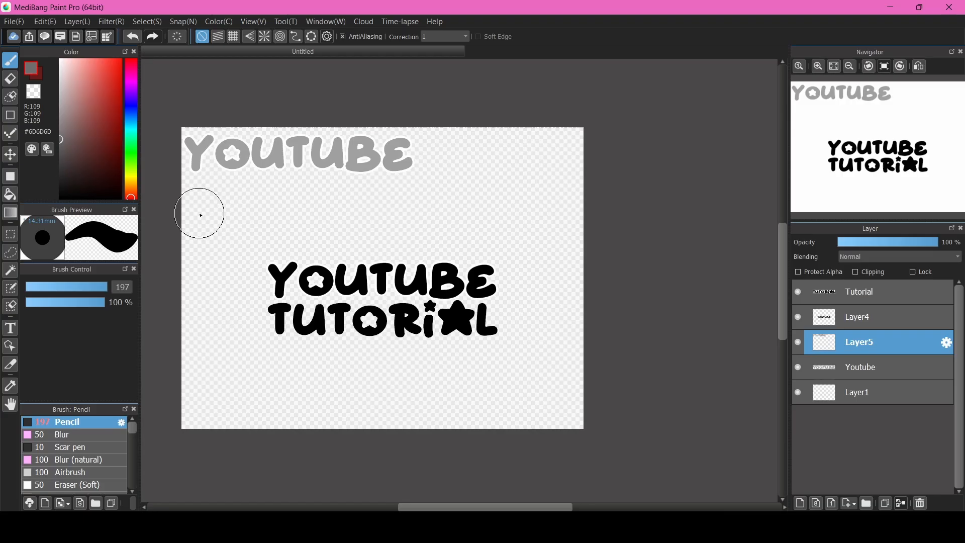
left_click(10, 155)
left_click_drag(241, 160, 317, 242)
scroll(274, 312, "up", 4)
left_click_drag(287, 138, 297, 251)
scroll(297, 252, "up", 5)
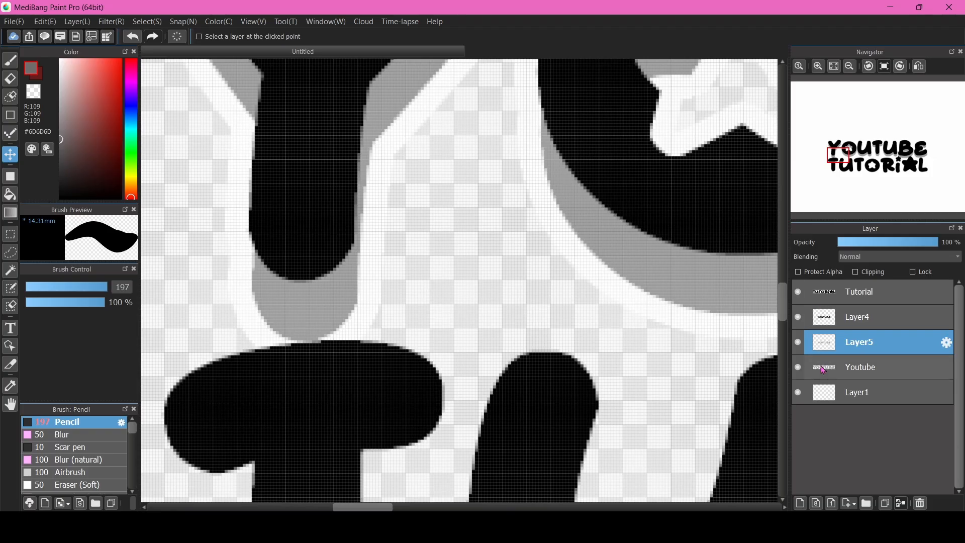
Hide the original Youtube layer and align the pasted Layer5 copy exactly beneath the black Youtube letters
left_click(797, 367)
scroll(350, 274, "down", 1)
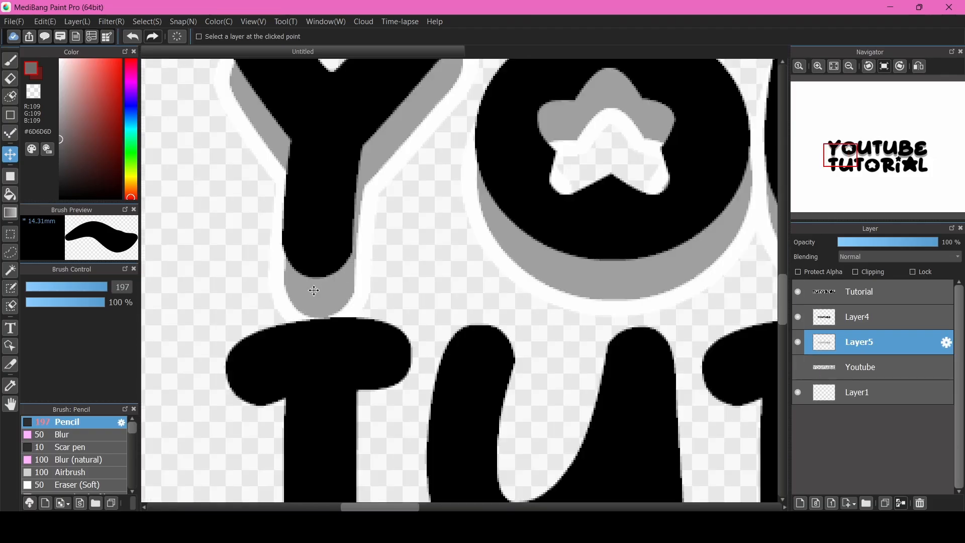
scroll(326, 300, "down", 1)
scroll(320, 278, "up", 4)
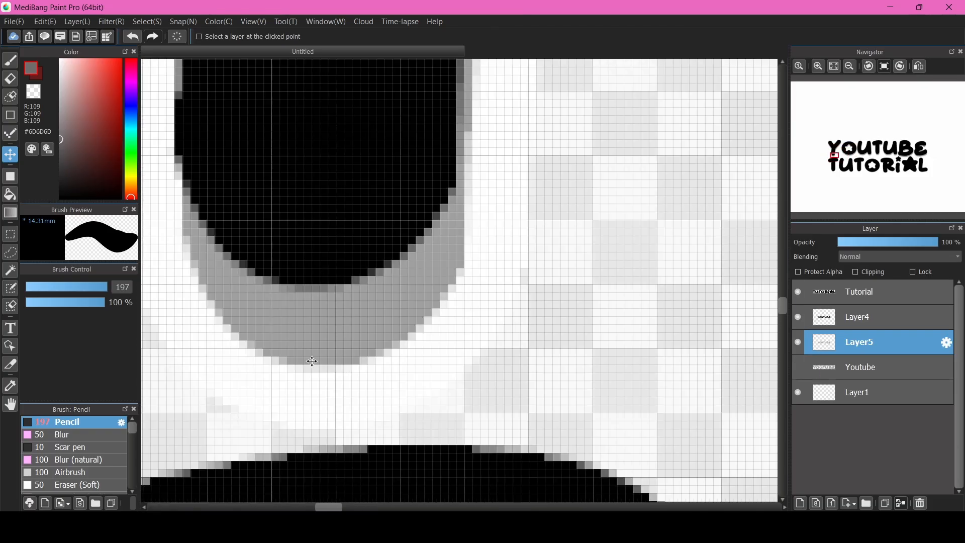
scroll(312, 361, "up", 3)
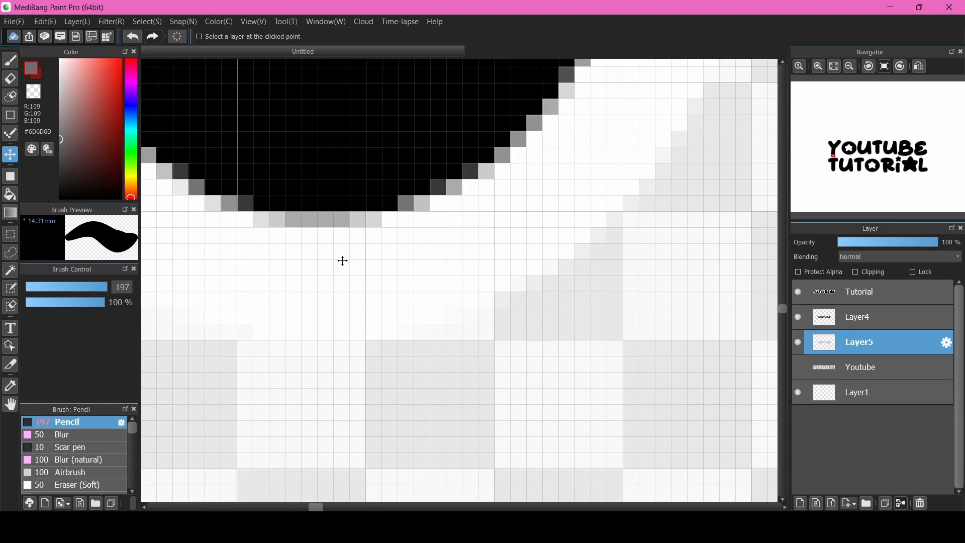
scroll(342, 261, "down", 6)
scroll(394, 130, "up", 1)
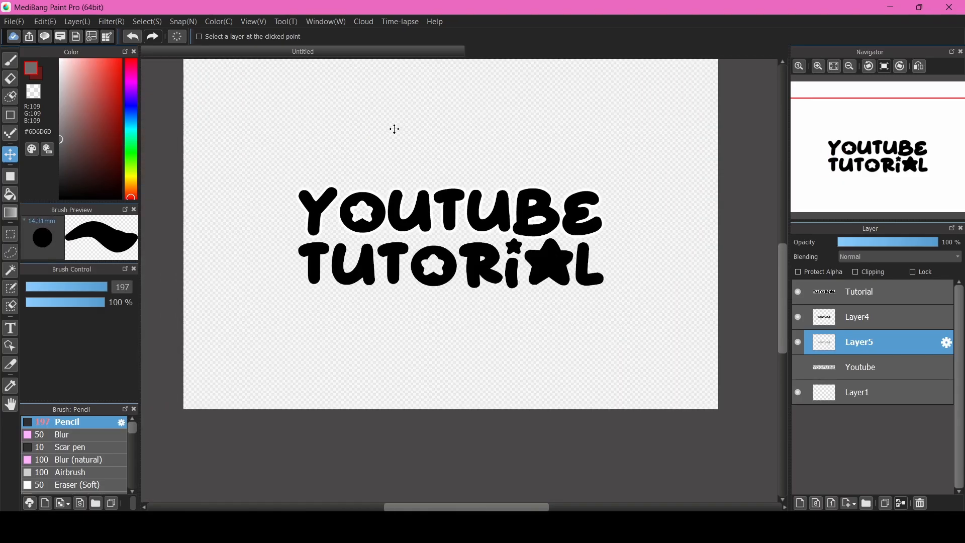
Reduce the text size of the Tutorial line by a few points from 36 pt
scroll(394, 130, "up", 1)
double_click(846, 296)
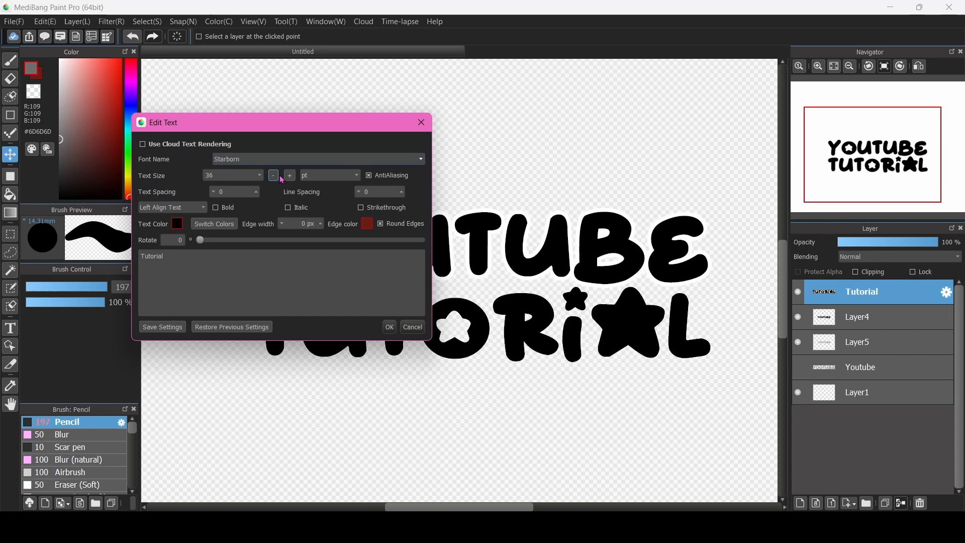
left_click(273, 175)
left_click(274, 175)
left_click(273, 175)
left_click(388, 326)
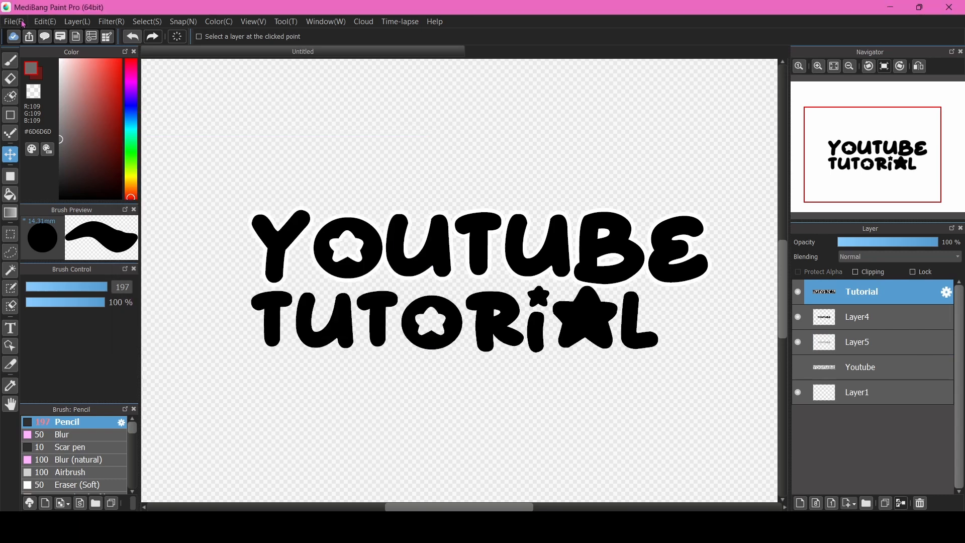
Align the Tutorial text to the canvas center and move it straight down to sit just below the Youtube line
left_click(78, 22)
mouse_move(181, 378)
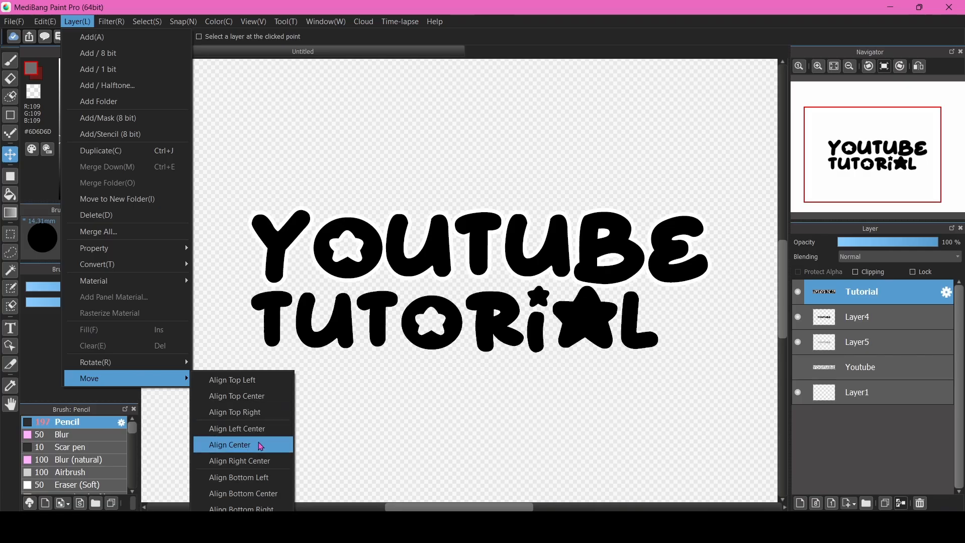
left_click(260, 445)
scroll(310, 285, "up", 4)
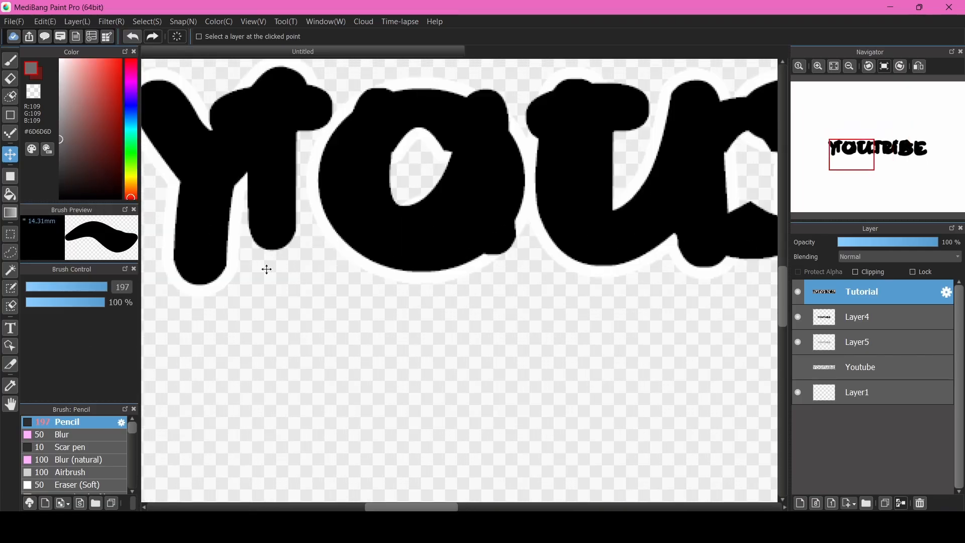
scroll(266, 270, "up", 2)
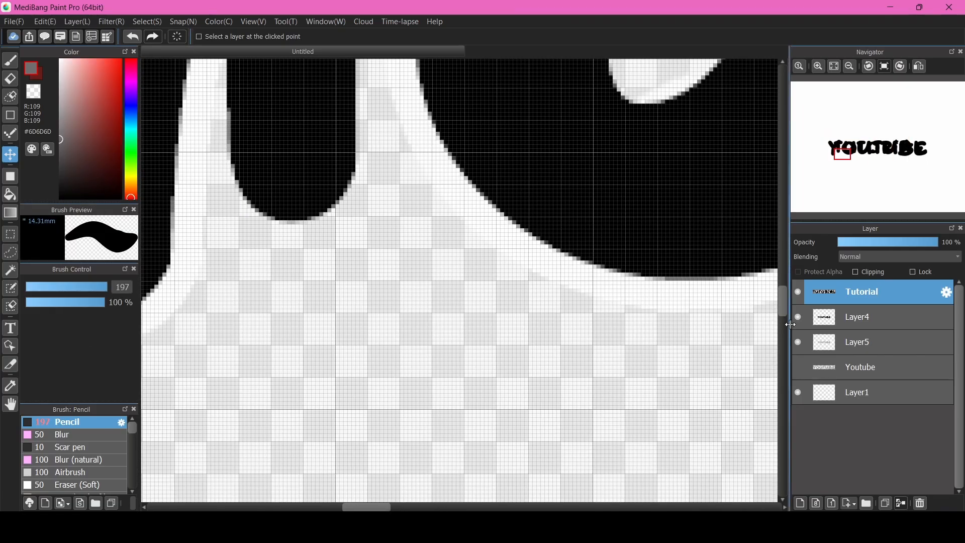
scroll(238, 220, "up", 2)
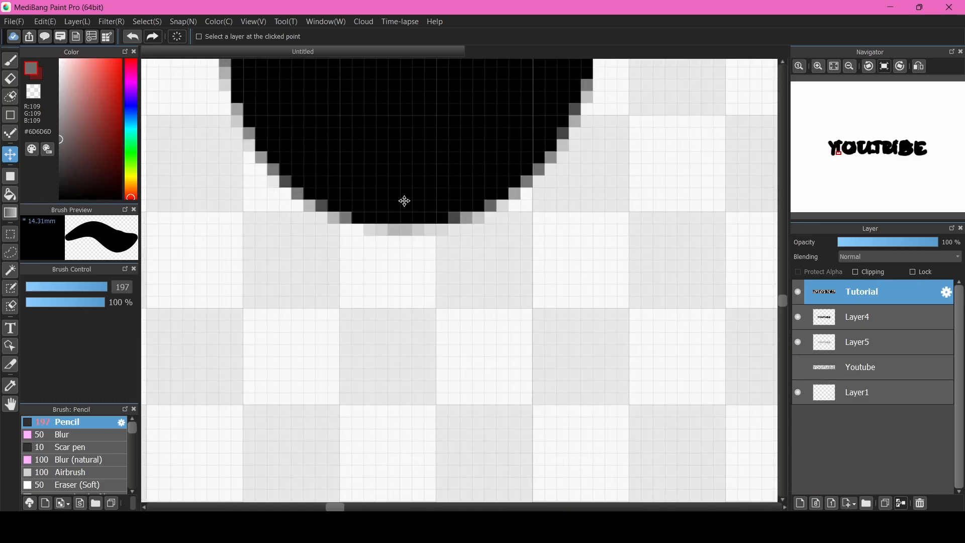
scroll(398, 190, "down", 5)
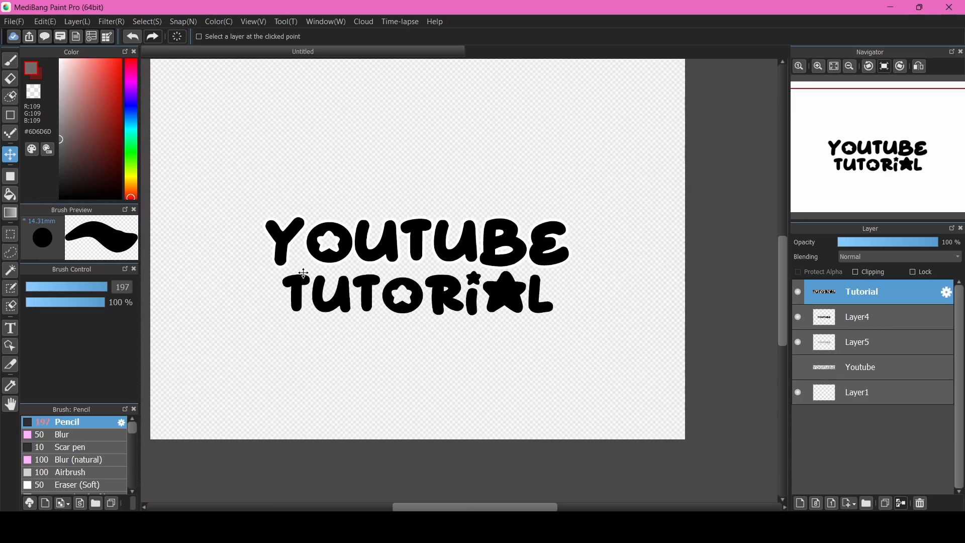
scroll(304, 273, "up", 1)
scroll(523, 261, "up", 1)
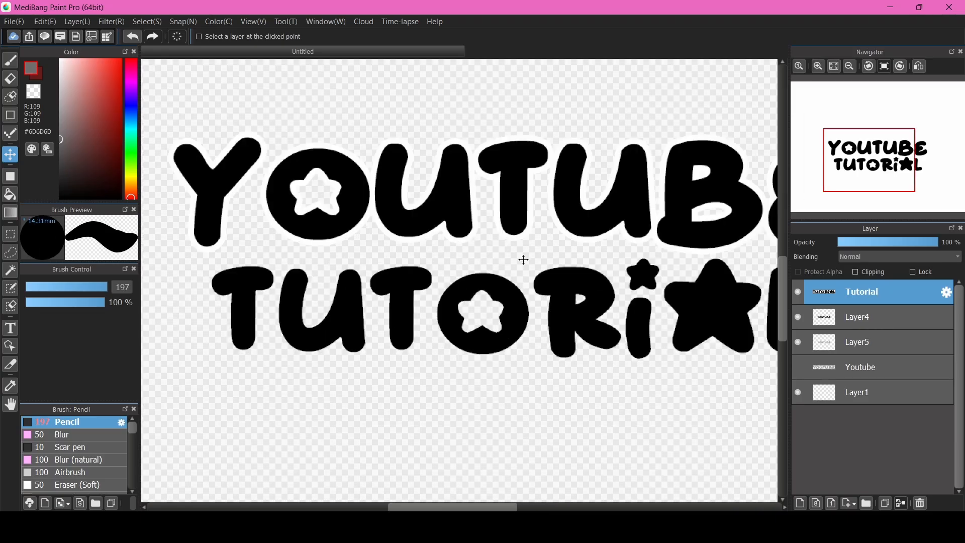
Nudge the Tutorial text straight down by about three pixels to widen its gap below the Youtube line
scroll(570, 258, "down", 2)
scroll(679, 250, "up", 2)
scroll(581, 278, "up", 4)
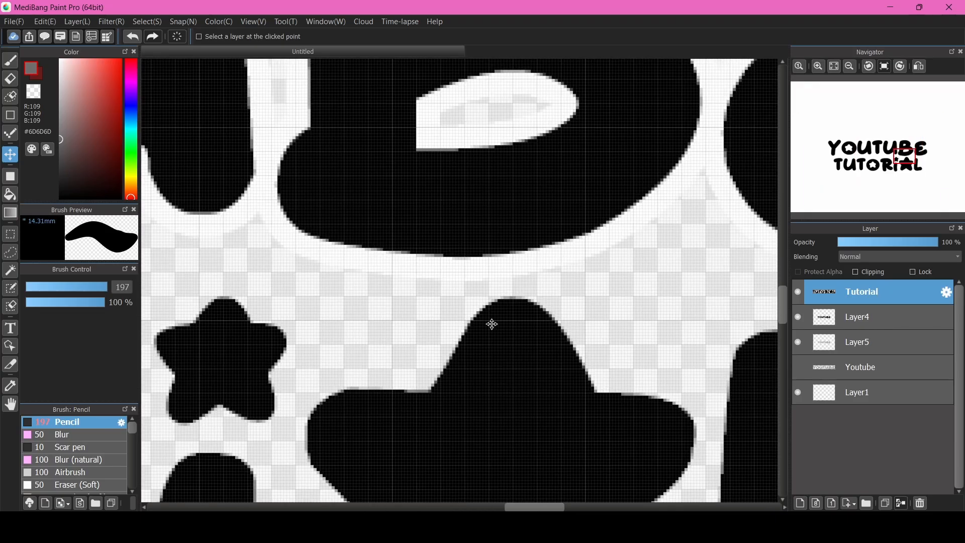
scroll(492, 324, "down", 6)
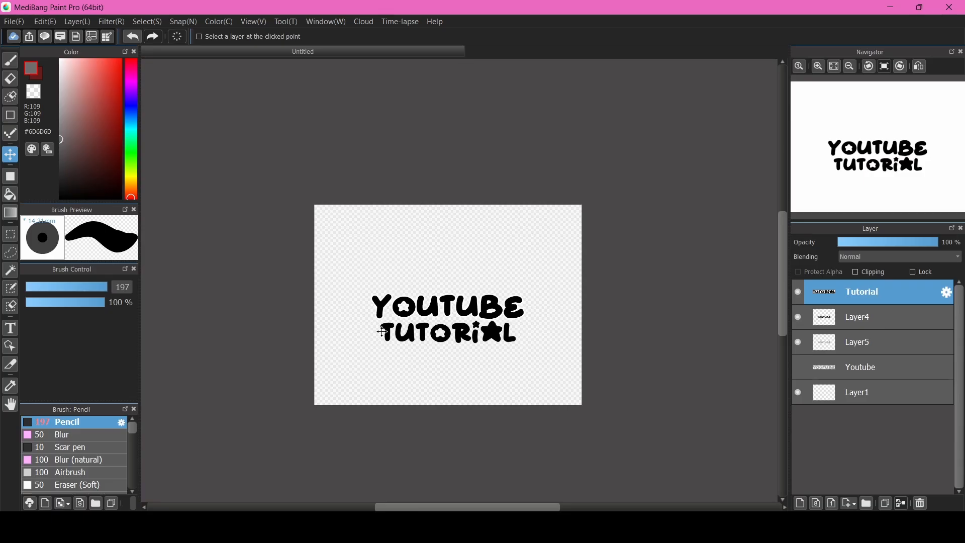
scroll(394, 336, "up", 5)
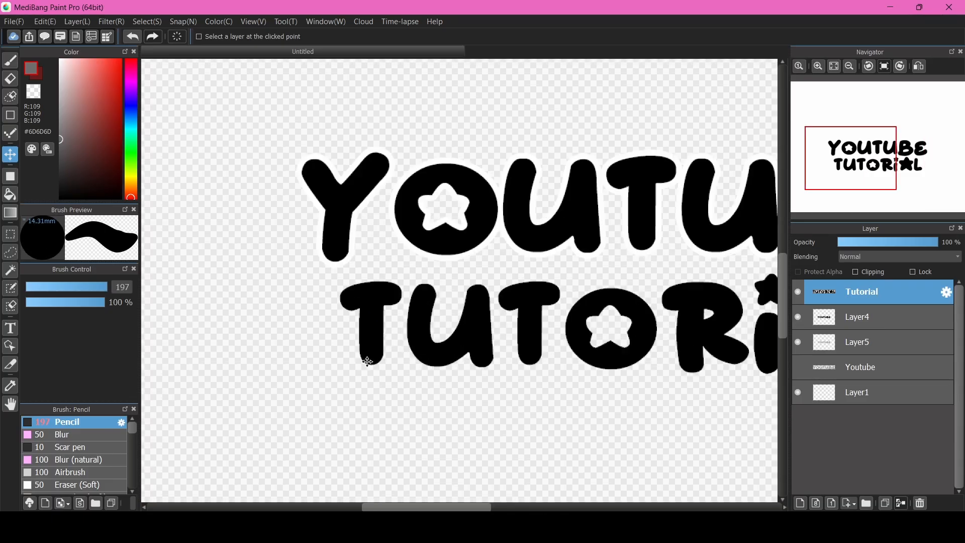
scroll(367, 361, "up", 4)
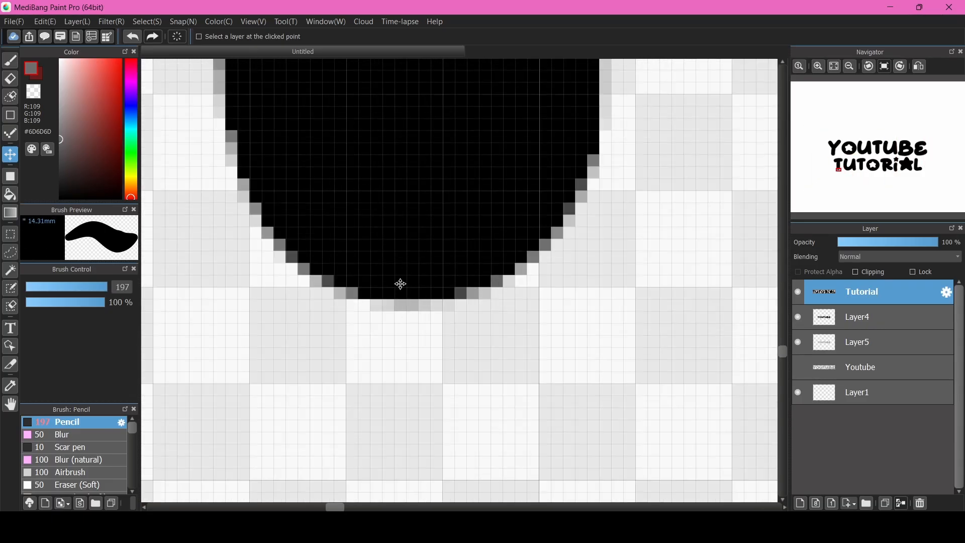
left_click_drag(398, 286, 398, 319)
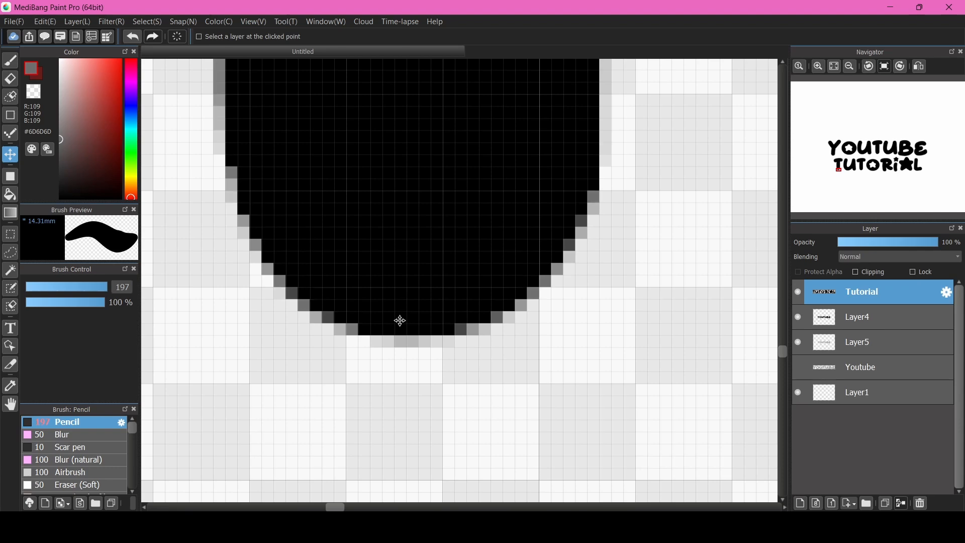
scroll(398, 318, "down", 6)
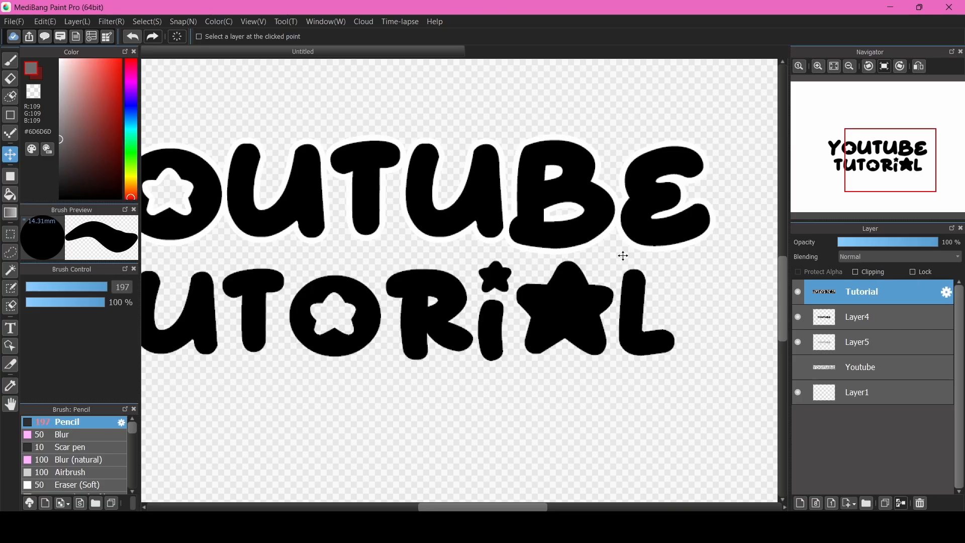
left_click_drag(352, 221, 572, 247)
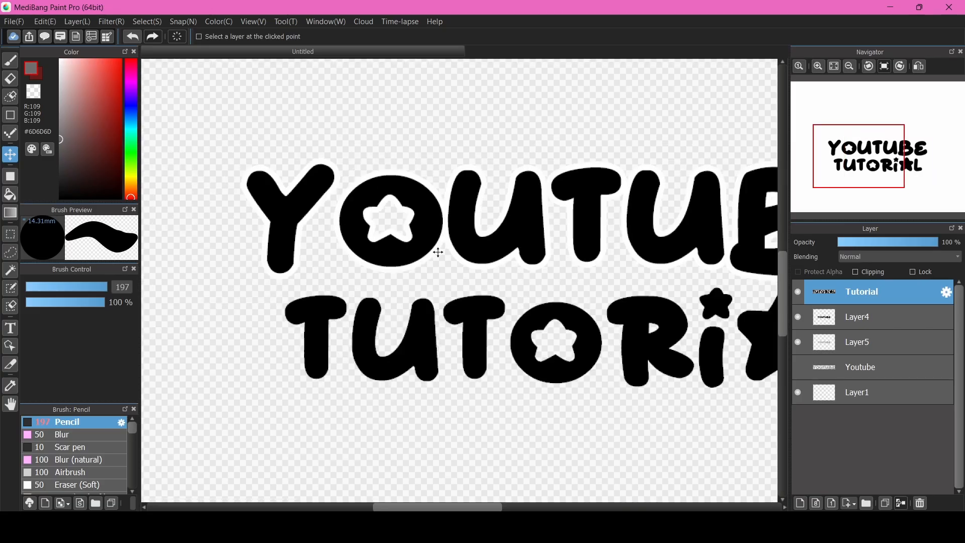
Paste a copy of the black Tutorial text and align it over the original Tutorial letters
key("ctrl+v")
scroll(366, 291, "down", 4)
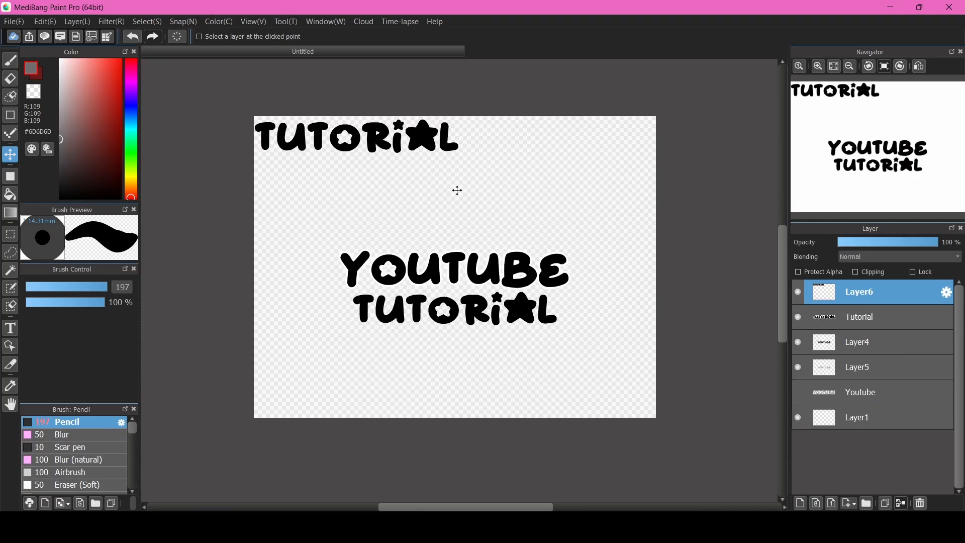
left_click_drag(385, 135, 485, 339)
scroll(370, 320, "up", 6)
left_click_drag(308, 401, 299, 220)
scroll(296, 337, "up", 4)
left_click_drag(417, 447, 423, 236)
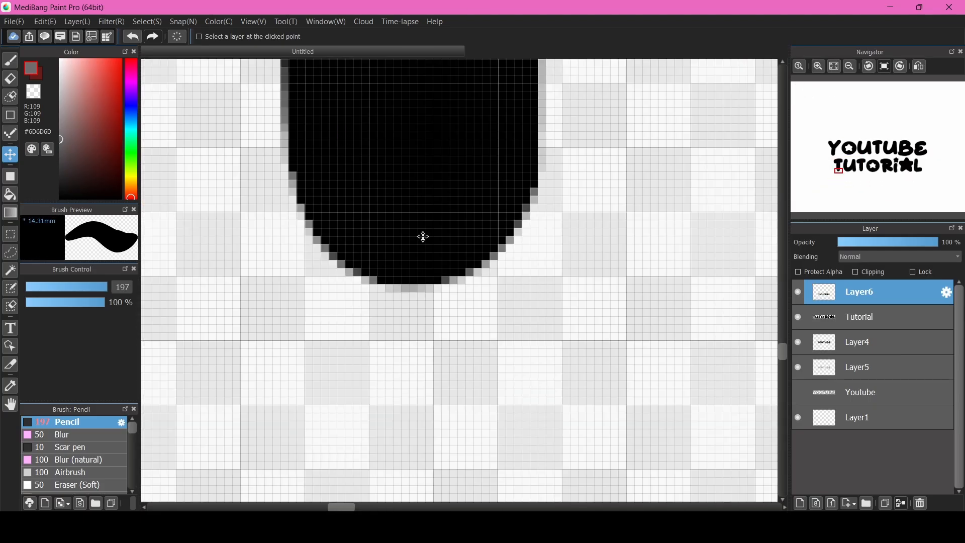
Set the original Tutorial text's color to grey #a5a5a5 and its edge color to white #ffffff
scroll(432, 363, "down", 2)
left_click(863, 318)
left_click(946, 317)
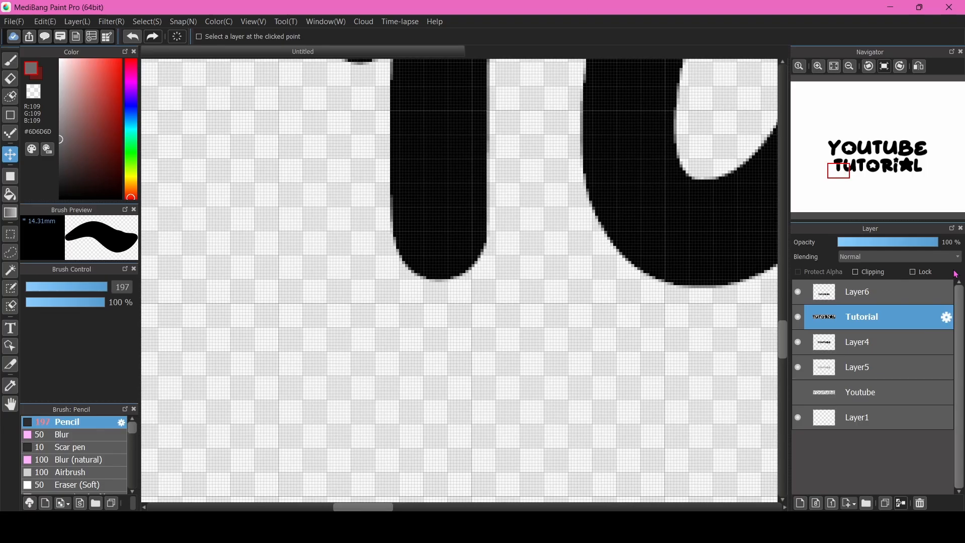
left_click(177, 223)
left_click(577, 194)
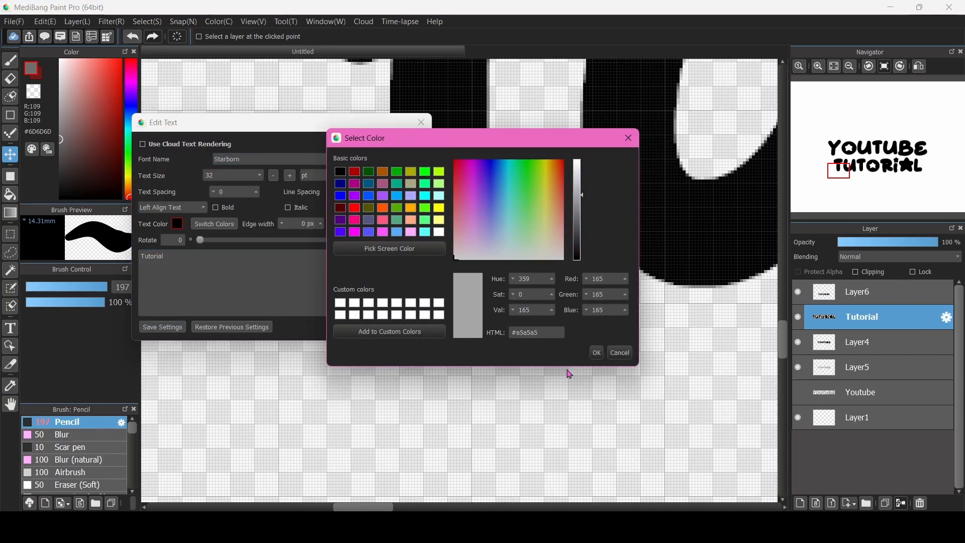
left_click(595, 352)
left_click(364, 222)
left_click_drag(578, 178, 577, 159)
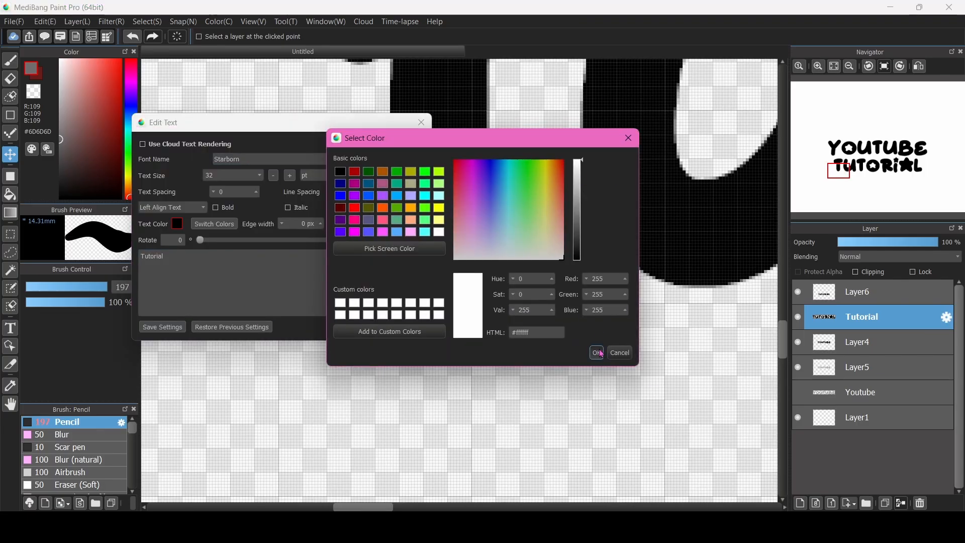
left_click(595, 353)
left_click(177, 224)
left_click(596, 352)
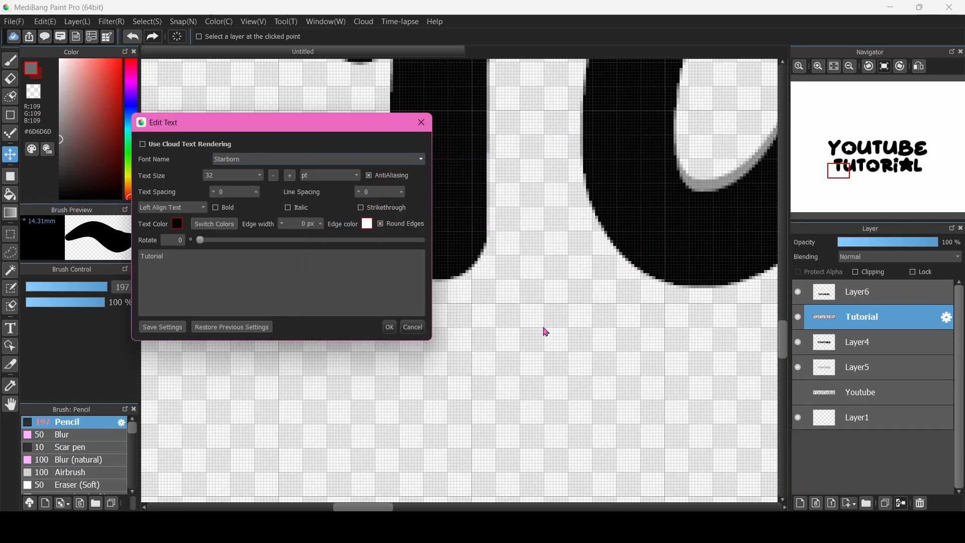
left_click(388, 327)
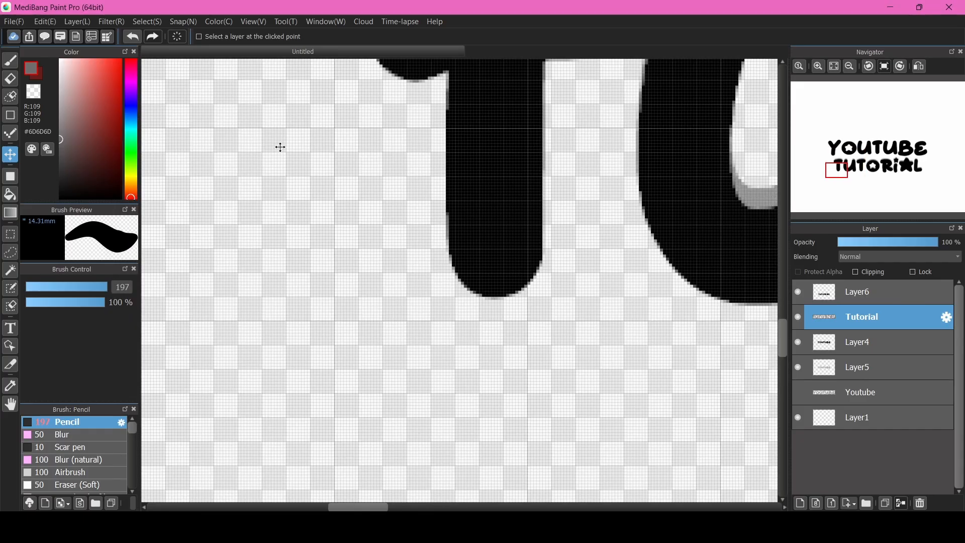
Fine-tune the position of the black Tutorial copy on Layer6 at pixel level over the grey letters
left_click(828, 290)
scroll(577, 263, "up", 3)
left_click_drag(395, 261, 395, 264)
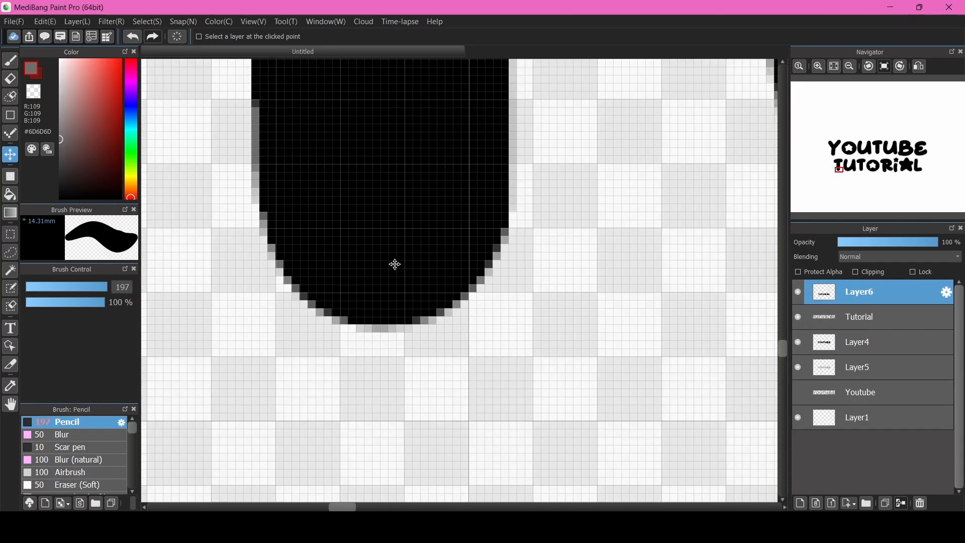
Increase the edge width of the grey Tutorial text and align it beneath the black Tutorial letters
scroll(392, 309, "down", 5)
scroll(549, 303, "up", 1)
double_click(831, 317)
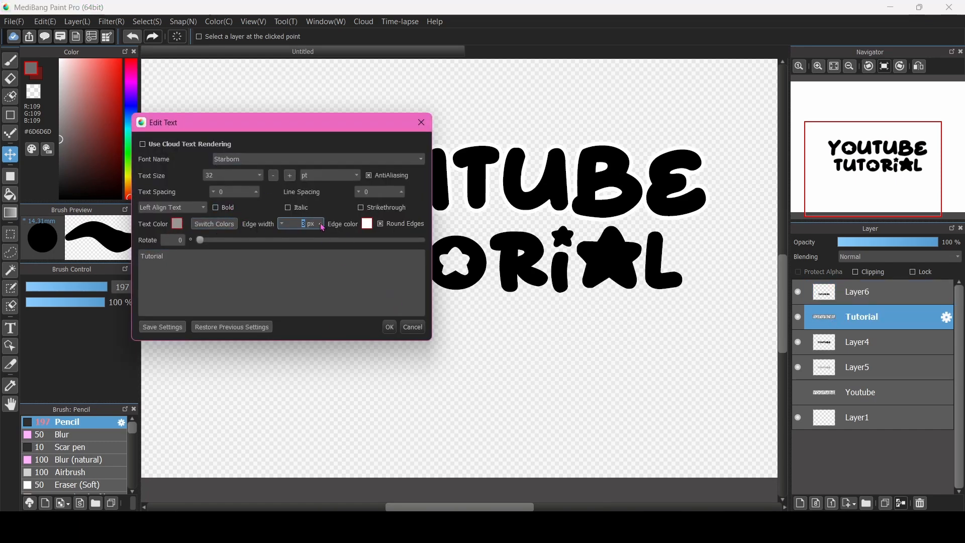
left_click(390, 327)
scroll(282, 279, "up", 10)
left_click_drag(399, 347, 336, 284)
scroll(335, 285, "down", 8)
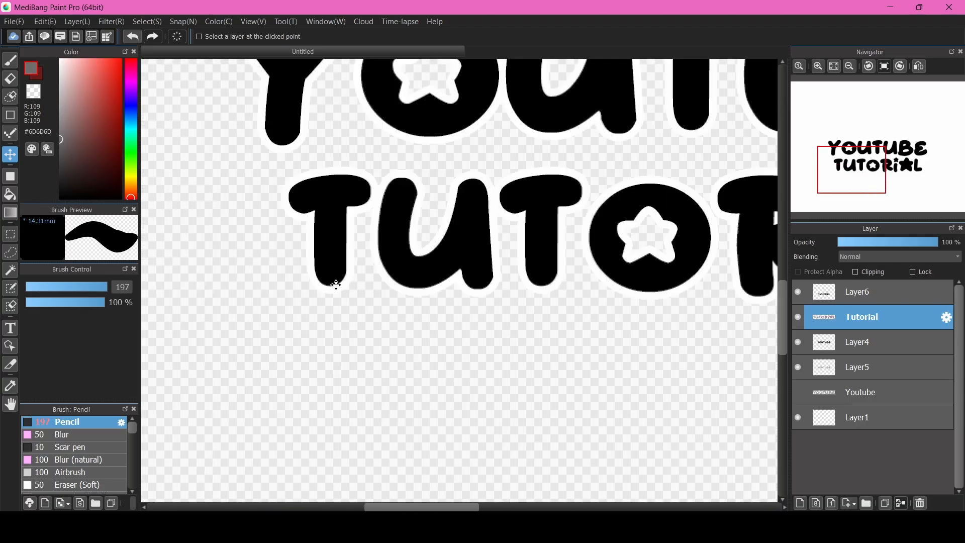
Paste a copy of the edged grey Tutorial text, hide the original Tutorial layer, and align the copy exactly beneath the black letters
scroll(525, 283, "down", 1)
key("ctrl+v")
left_click_drag(323, 78, 455, 342)
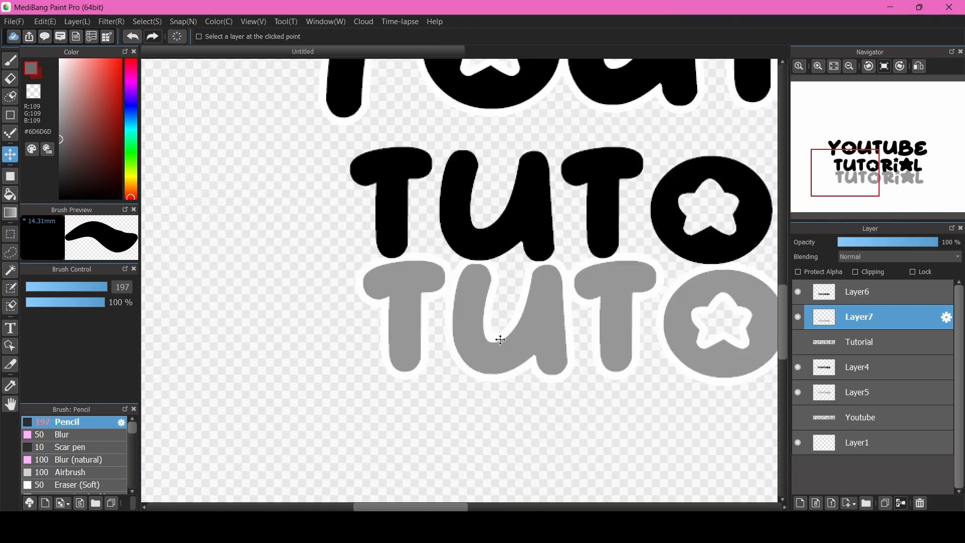
scroll(421, 314, "up", 2)
left_click_drag(435, 336, 433, 174)
scroll(432, 183, "up", 4)
left_click_drag(449, 416, 388, 180)
scroll(387, 180, "down", 8)
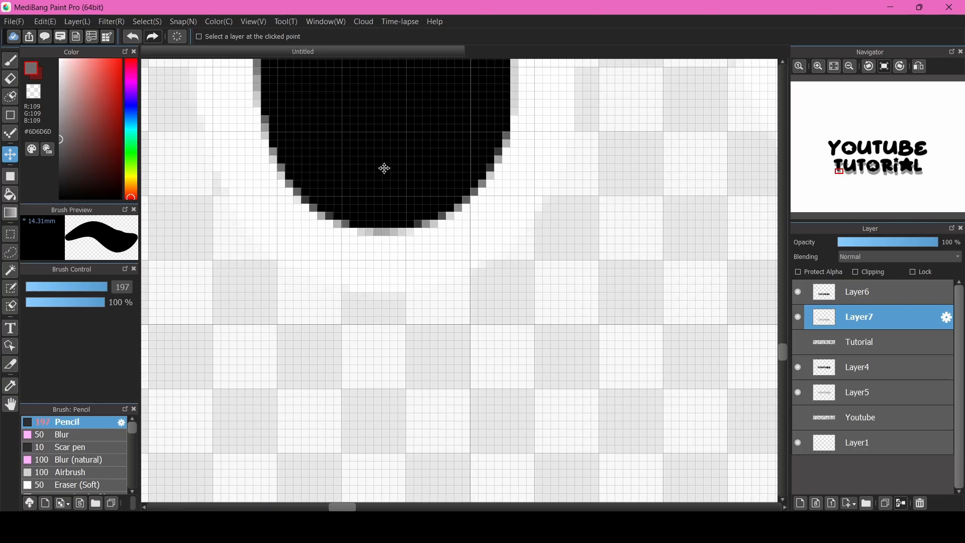
scroll(383, 215, "up", 3)
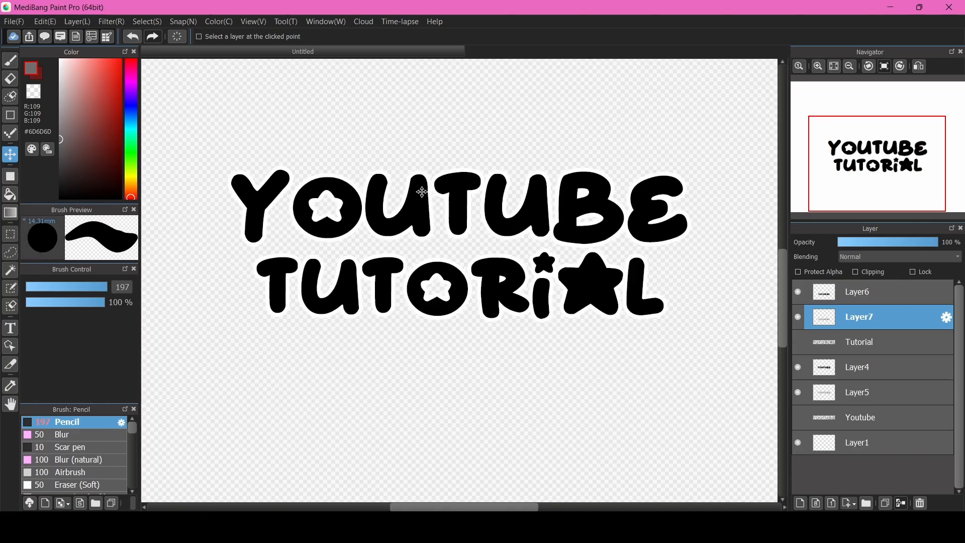
Reorder the layers so Tutorial sits directly above Youtube, and Layer4 and Layer5 sit above Layer6 and Layer7
scroll(324, 291, "up", 3)
scroll(324, 292, "down", 3)
left_click_drag(846, 344, 833, 396)
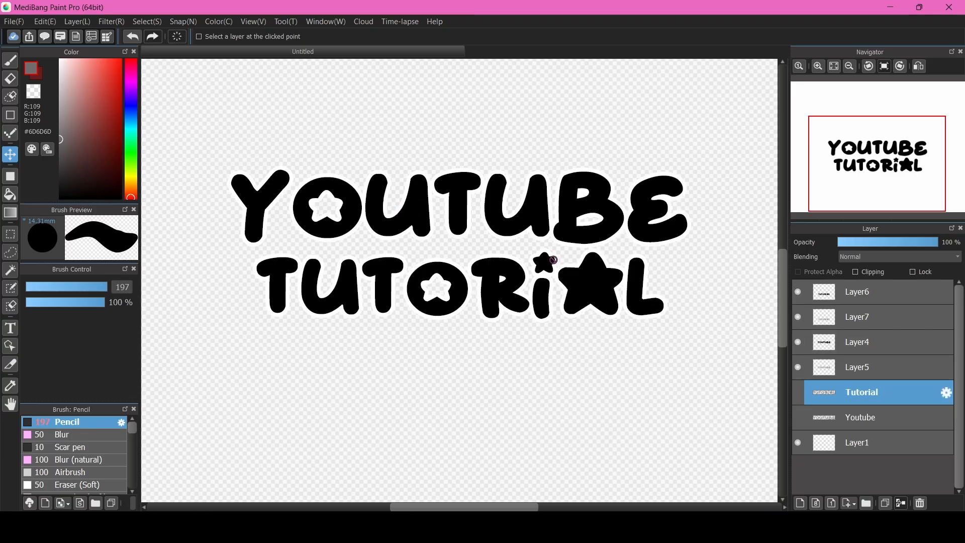
left_click_drag(840, 347, 834, 288)
left_click_drag(853, 367, 818, 304)
Identify Layer4 as the black Youtube text by toggling its visibility, and duplicate that layer
left_click(797, 291)
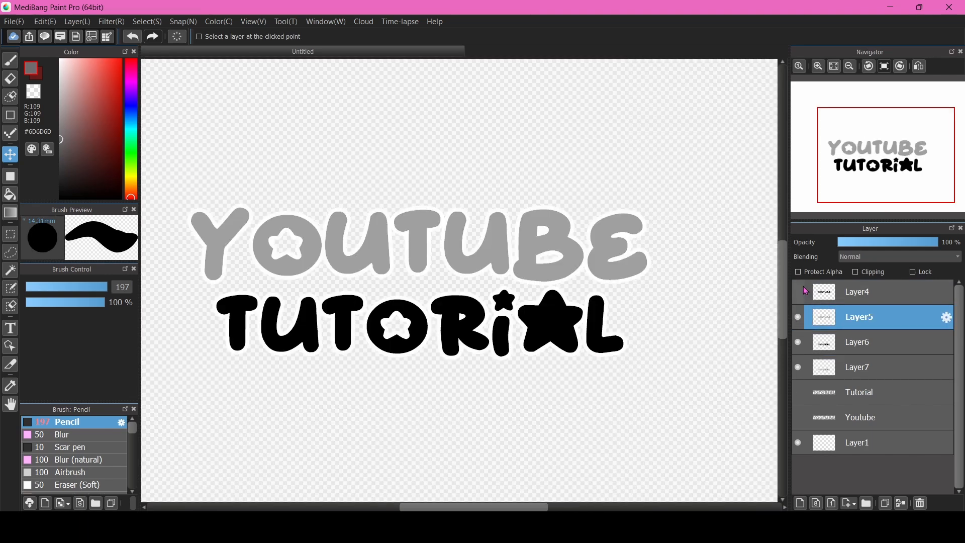
left_click(798, 291)
left_click(849, 293)
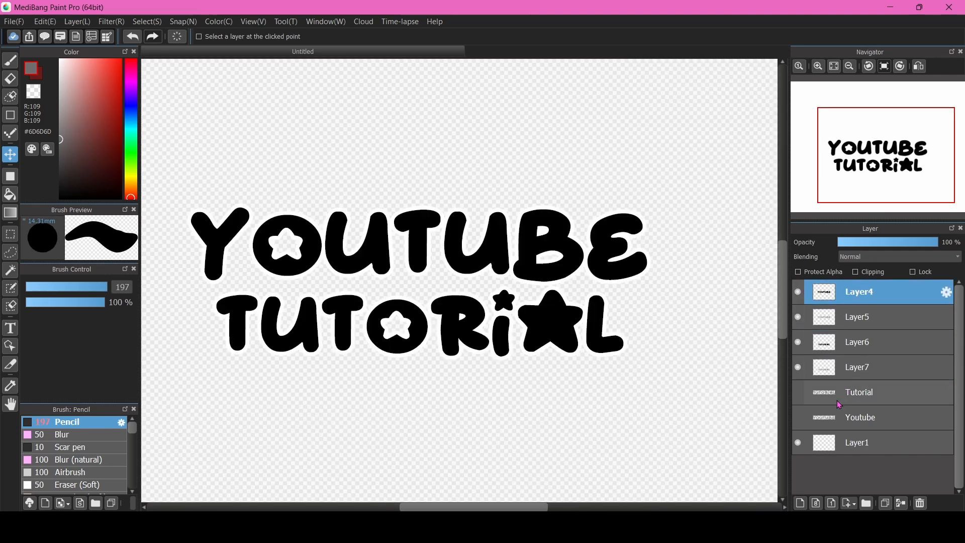
left_click(886, 504)
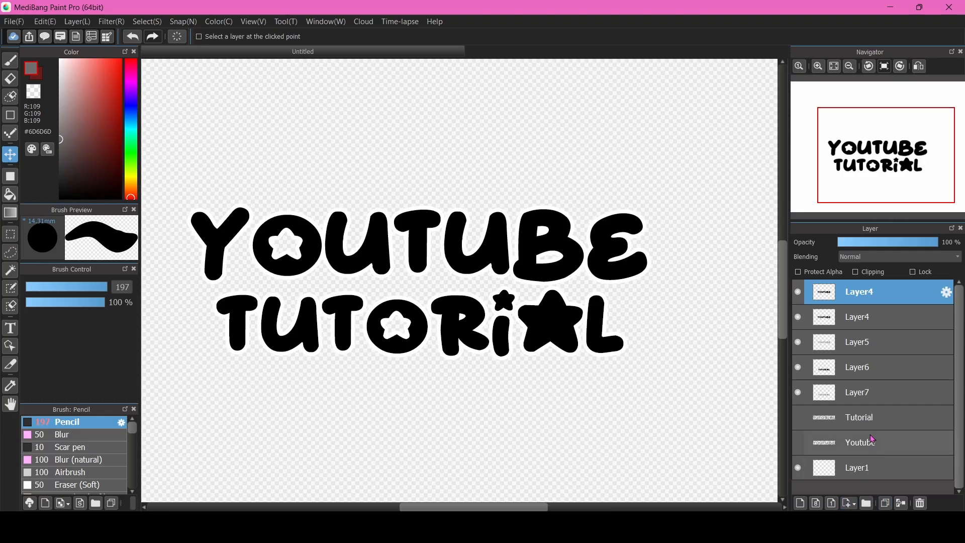
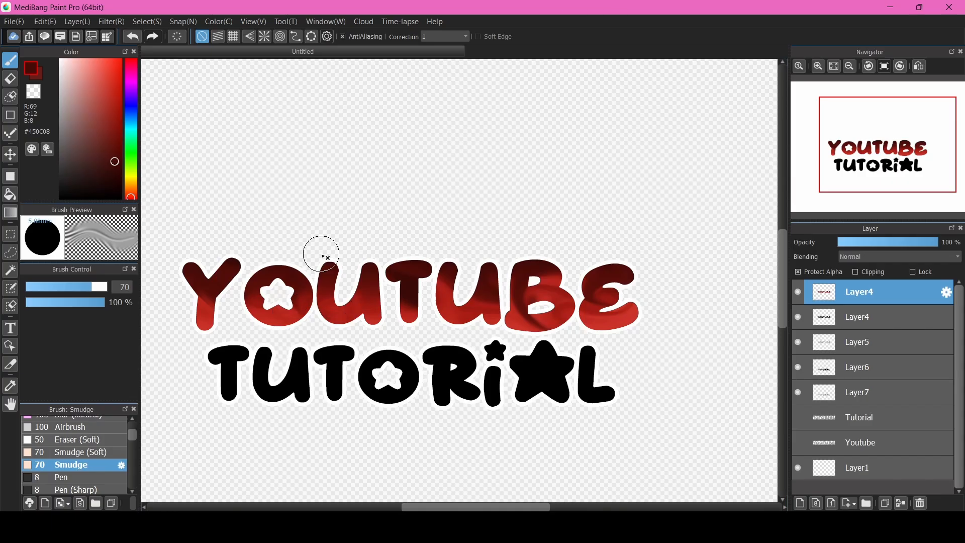
Try to blend the dark and bright reds in the Youtube letters with the Smudge brush at size 70
left_click_drag(315, 267, 300, 314)
left_click_drag(220, 257, 204, 300)
mouse_move(265, 315)
left_mouse_down()
mouse_move(199, 279)
mouse_move(213, 317)
mouse_move(250, 286)
left_mouse_up()
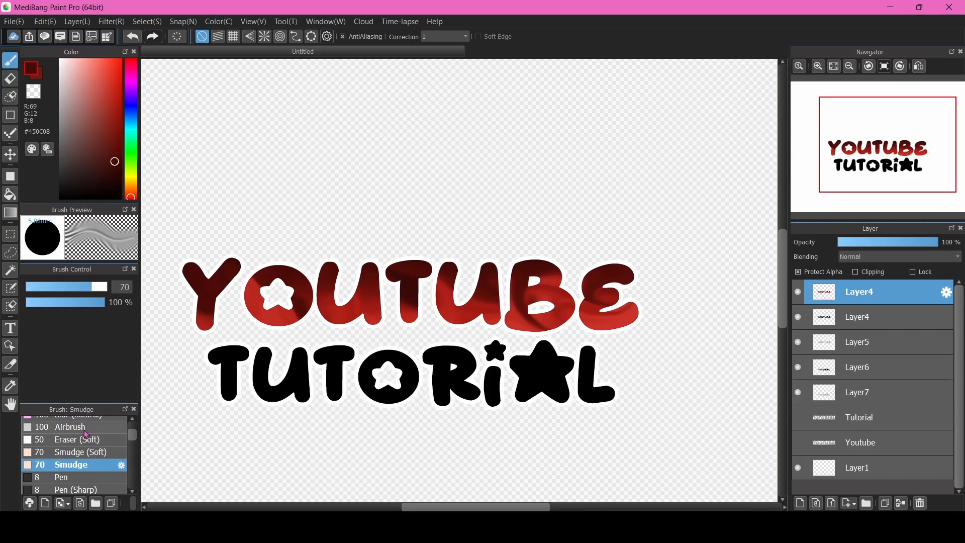
scroll(86, 434, "down", 1)
scroll(86, 452, "up", 3)
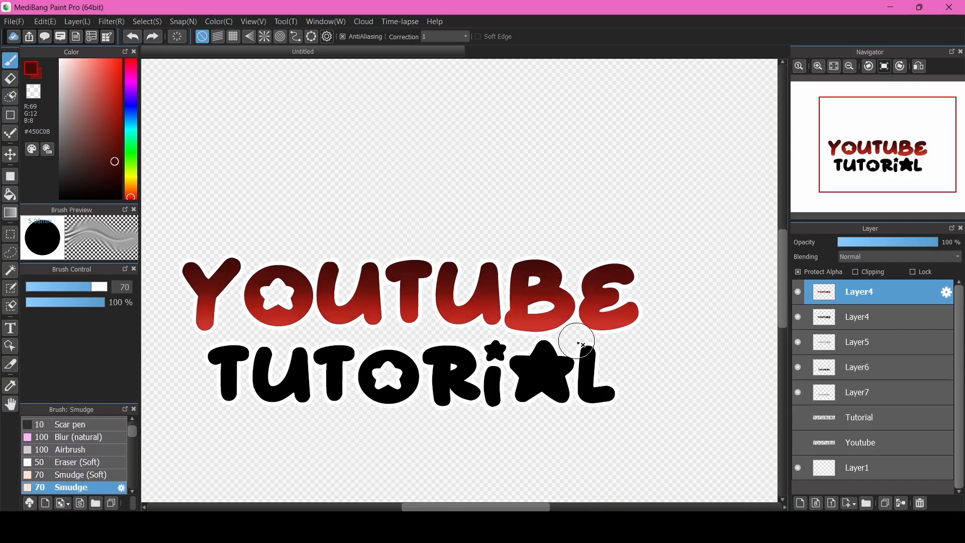
left_click_drag(413, 269, 389, 287)
scroll(334, 289, "down", 2)
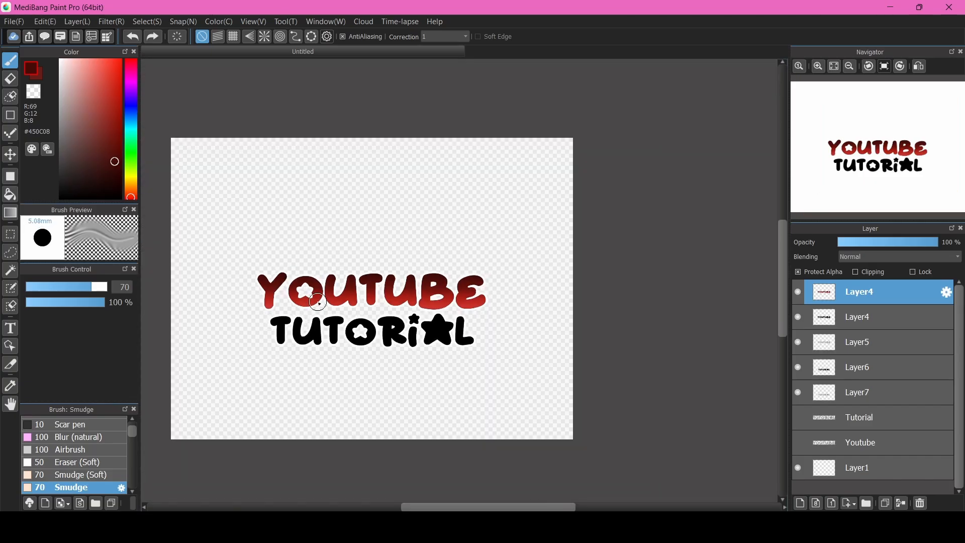
scroll(345, 318, "up", 3)
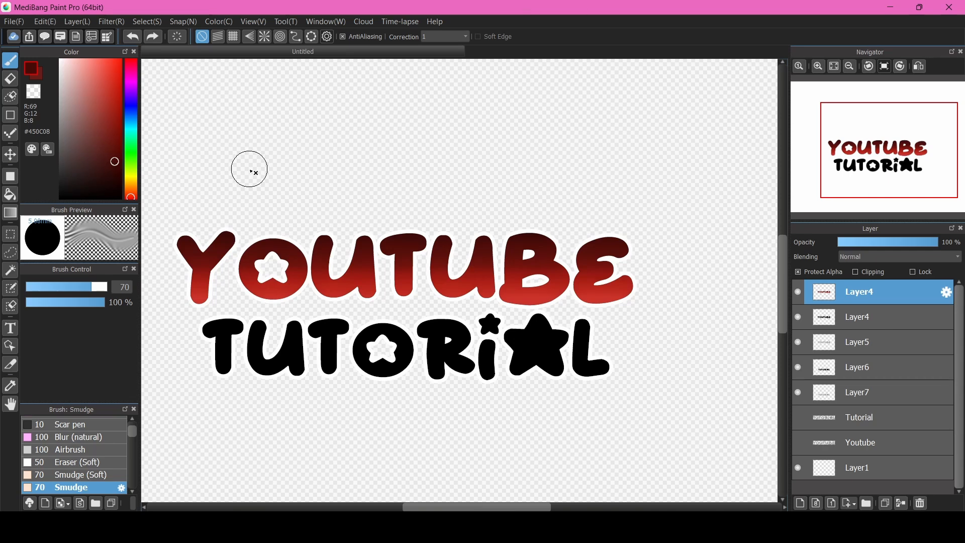
Recolor the black Tutorial letters on Layer6 with a filled dark magenta #8B004C rectangle while alpha is protected
left_click_drag(223, 324, 264, 338)
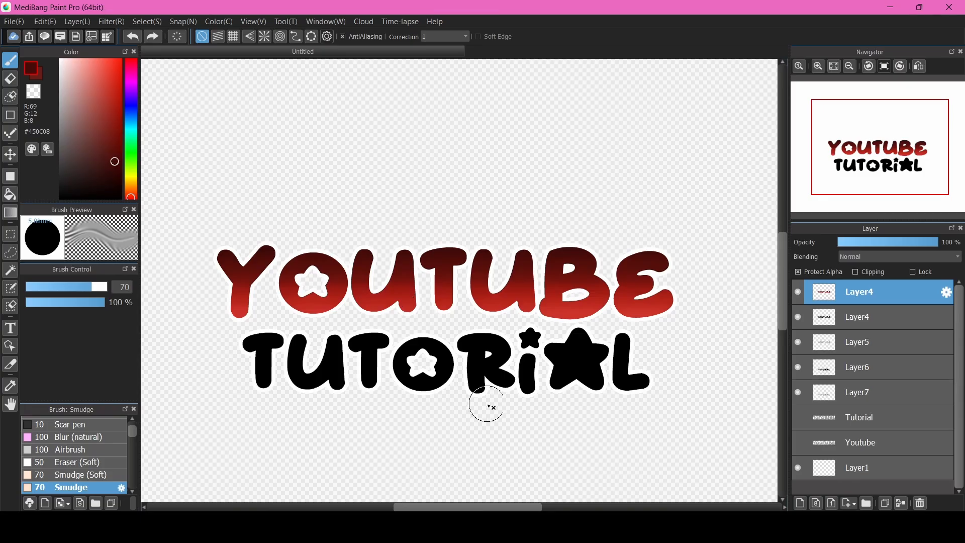
left_click(813, 375)
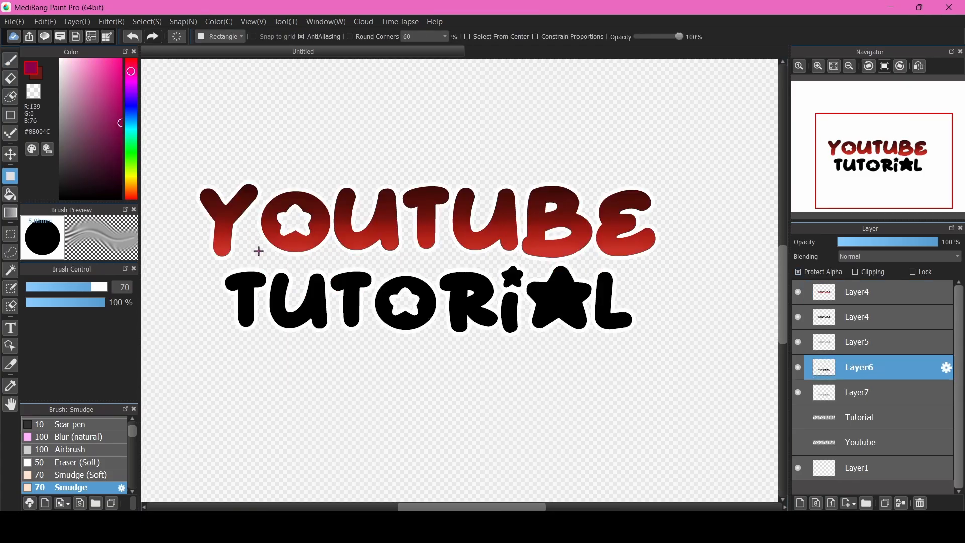
left_click_drag(199, 243, 694, 362)
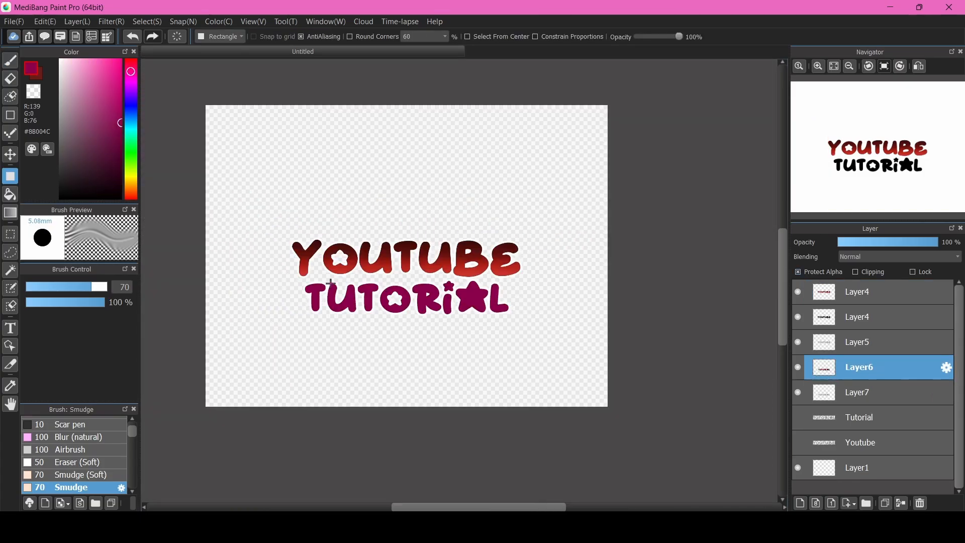
scroll(330, 284, "up", 5)
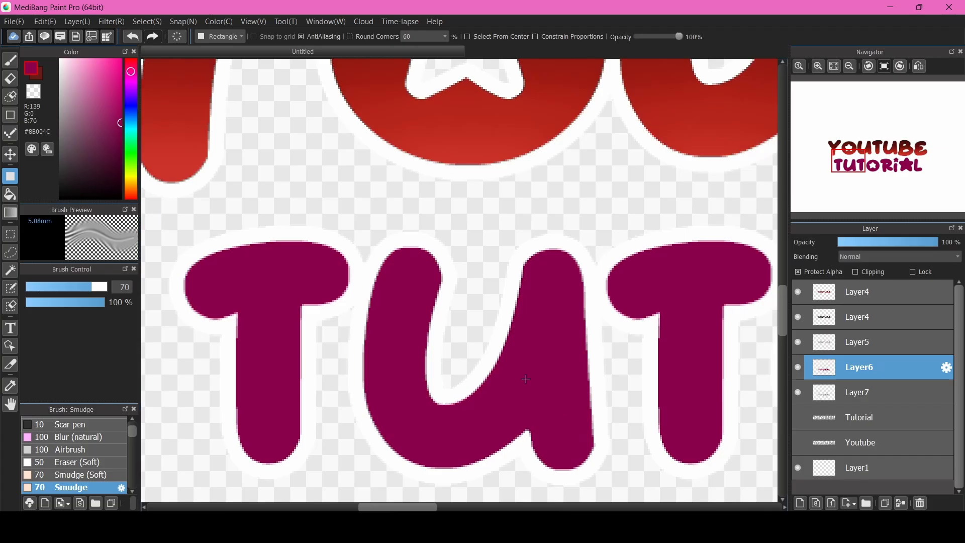
scroll(441, 343, "down", 3)
scroll(447, 331, "up", 1)
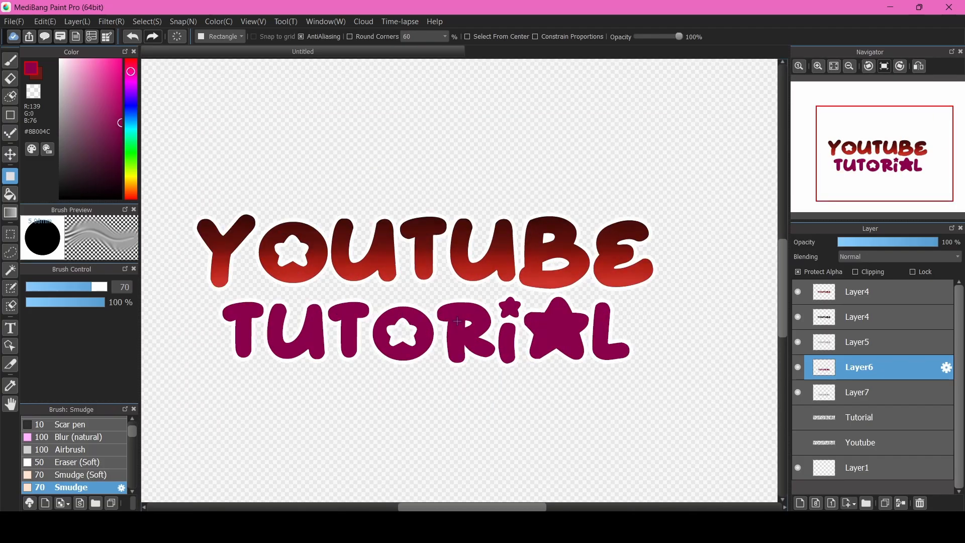
scroll(457, 321, "down", 1)
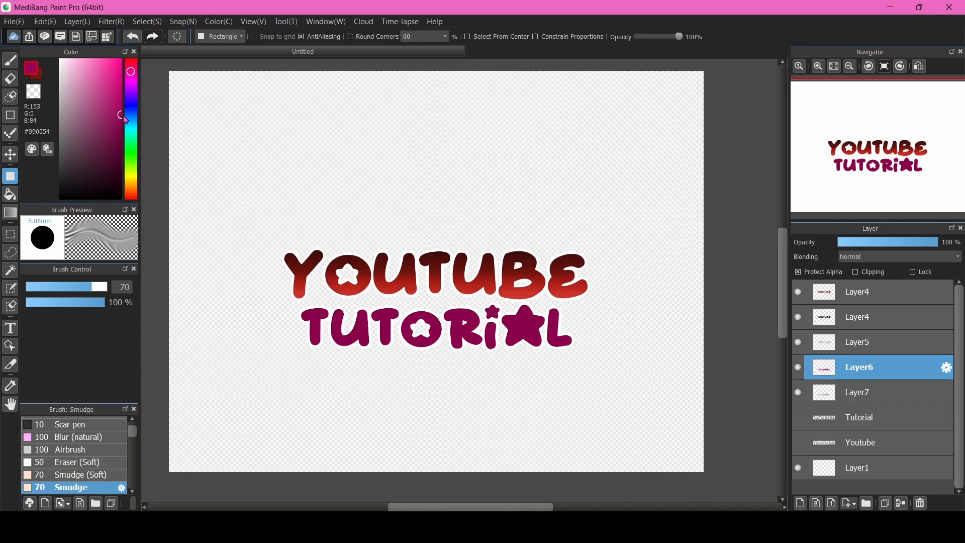
Refill the Tutorial letters on Layer6 with #990054 and cover their upper part with a filled #810649 band
left_click_drag(270, 282, 598, 392)
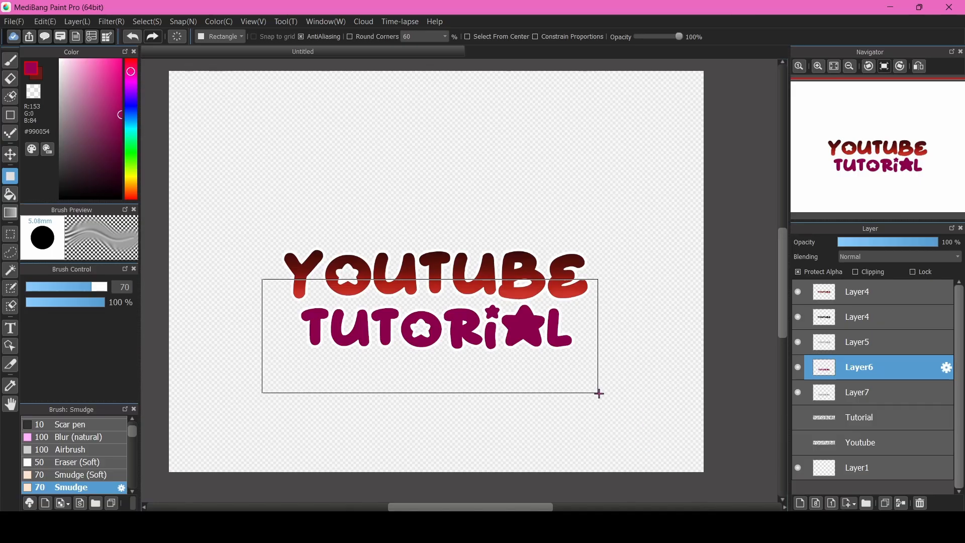
scroll(336, 242, "up", 3)
left_click(120, 128)
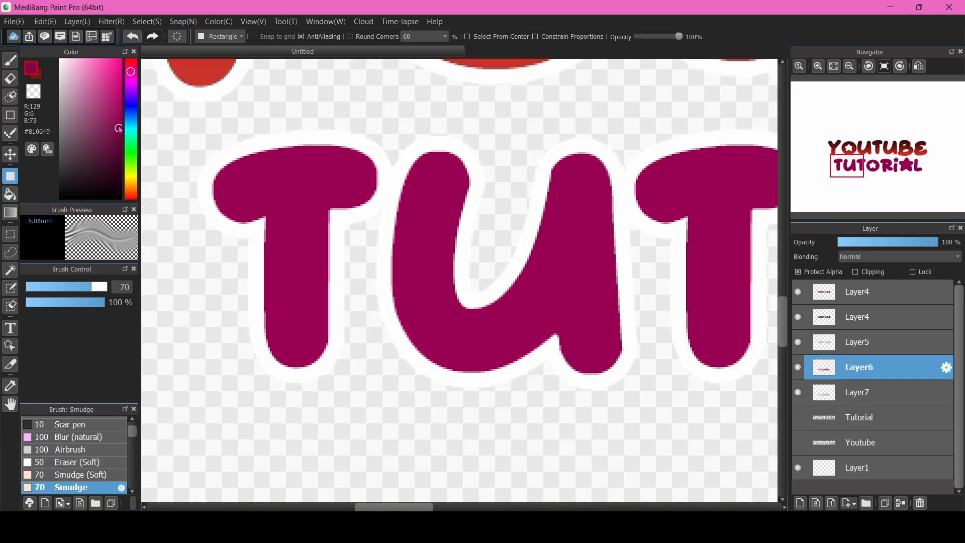
scroll(228, 167, "down", 4)
left_click_drag(194, 122, 667, 182)
Paint a darker #6E033D band across the upper part of the Tutorial letters with filled rectangles
scroll(253, 160, "up", 2)
left_click(120, 139)
scroll(211, 170, "down", 4)
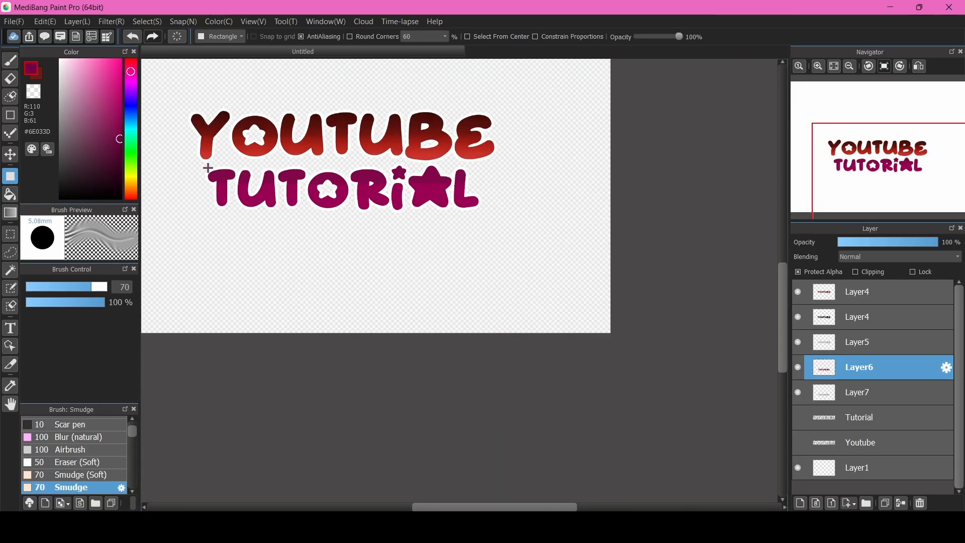
scroll(206, 168, "up", 2)
left_click_drag(224, 146, 668, 178)
scroll(252, 191, "up", 4)
left_click_drag(191, 153, 565, 167)
scroll(196, 155, "down", 2)
scroll(565, 167, "down", 3)
scroll(382, 160, "up", 4)
Sample magenta shades from the Tutorial letters and repaint the edges between the bands with filled rectangles
right_click(347, 166)
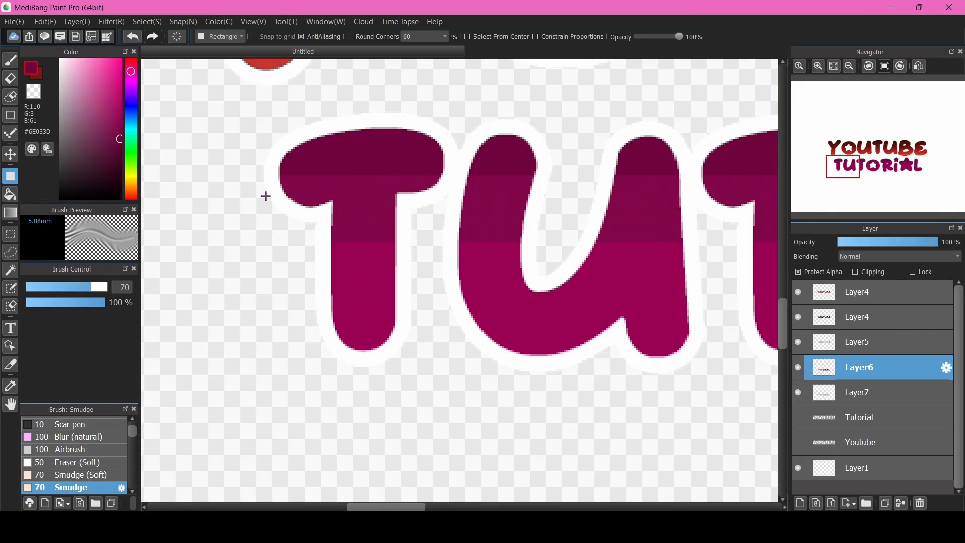
scroll(265, 196, "down", 4)
left_click_drag(265, 196, 668, 167)
scroll(378, 160, "up", 5)
right_click(366, 257)
scroll(372, 327, "down", 2)
mouse_move(360, 314)
left_mouse_down()
mouse_move(820, 338)
mouse_move(767, 336)
left_mouse_up()
Paint a #5E0435 band across the tops of the Tutorial letters
scroll(440, 201, "up", 4)
left_click(119, 147)
scroll(440, 182, "down", 4)
left_click_drag(424, 179, 639, 185)
scroll(639, 185, "up", 3)
scroll(566, 186, "down", 3)
scroll(379, 189, "up", 6)
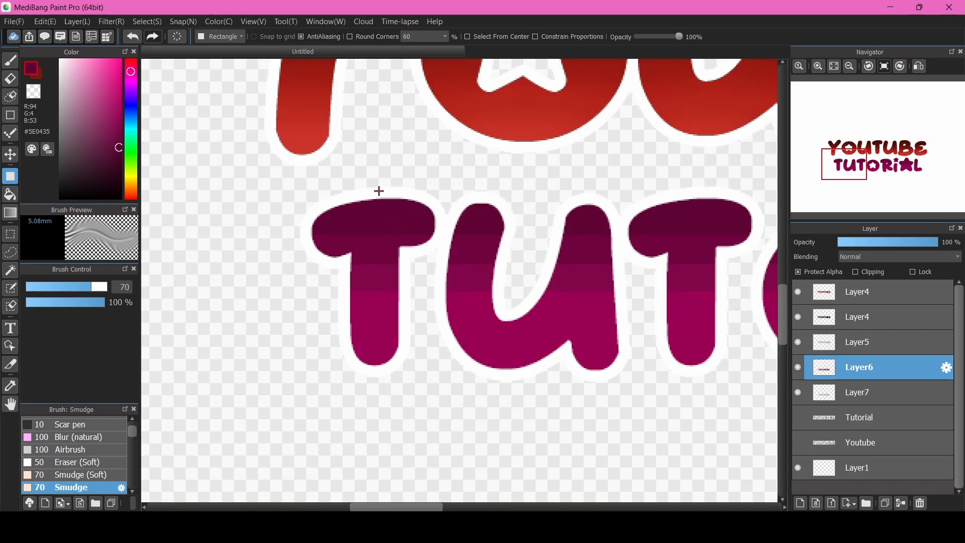
Paint a #4C042C band along the very top of the Tutorial letters and adjust the band edge with a sampled shade
left_click(118, 157)
scroll(246, 224, "down", 6)
scroll(427, 221, "up", 4)
left_click_drag(228, 228, 498, 217)
scroll(497, 217, "down", 4)
scroll(264, 273, "up", 4)
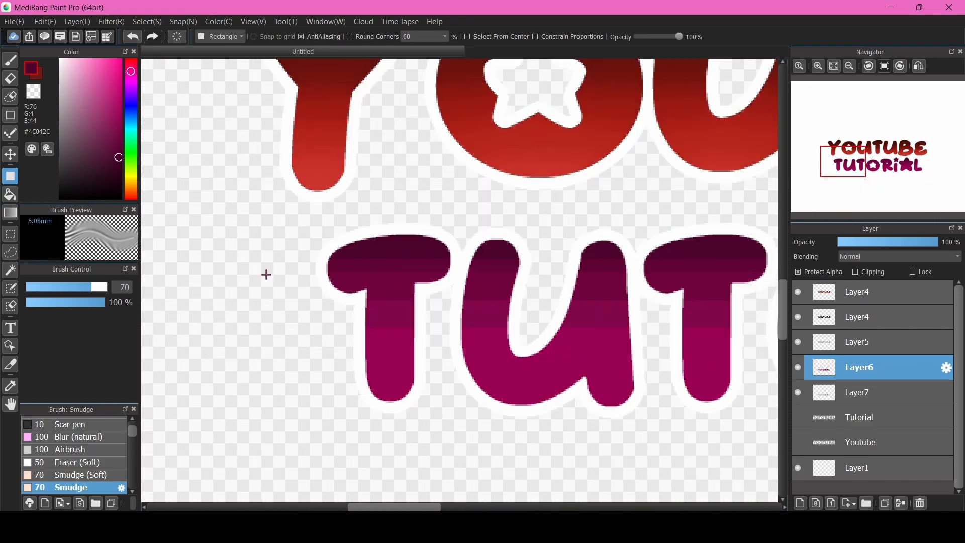
right_click(351, 262)
left_click_drag(261, 258, 582, 197)
scroll(582, 197, "down", 5)
scroll(324, 213, "up", 1)
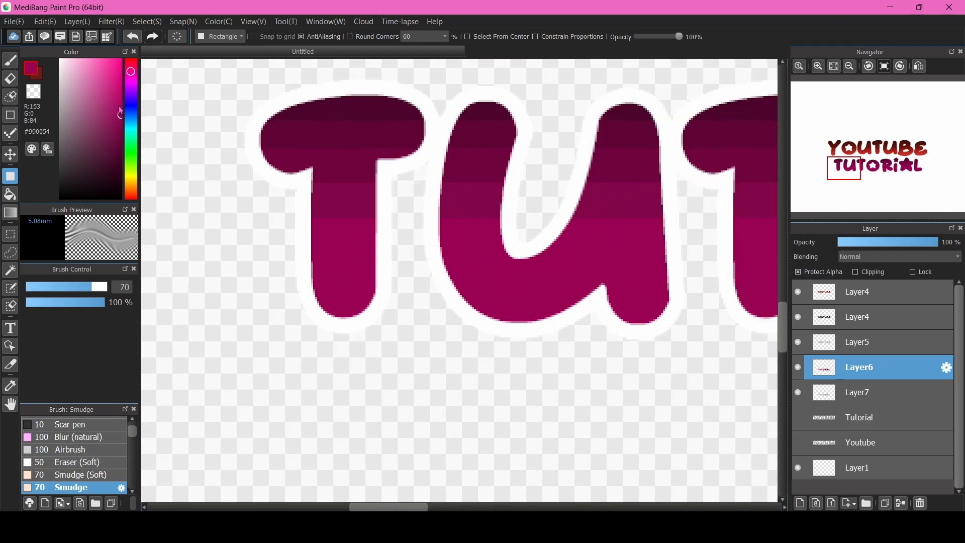
Fill the lower part of the Tutorial letters with a brighter magenta and adjust the band above it with the sampled #990054
left_click(119, 104)
left_click_drag(280, 252, 689, 275)
scroll(453, 251, "down", 6)
scroll(455, 256, "up", 5)
right_click(340, 225)
scroll(521, 214, "down", 5)
left_click_drag(289, 214, 739, 217)
scroll(472, 216, "up", 7)
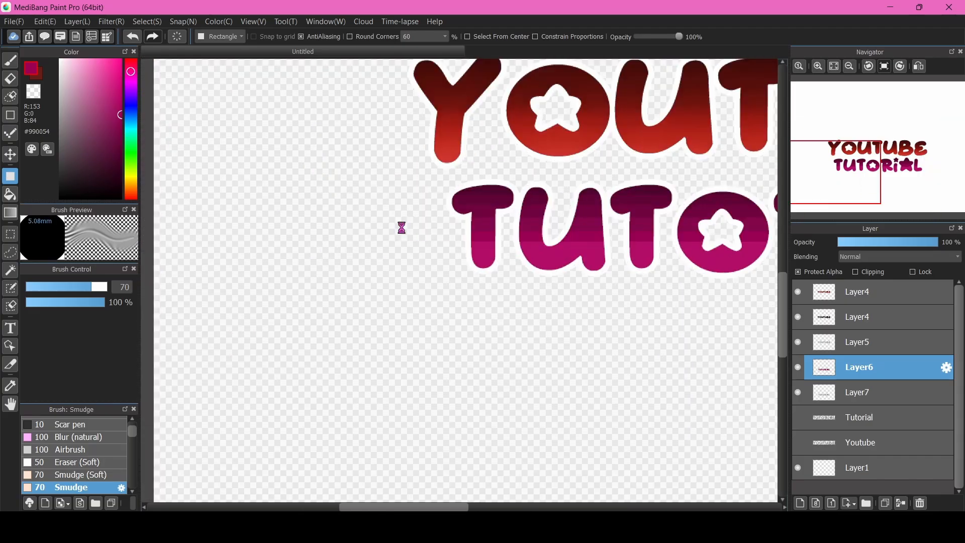
Paint a brighter #CB1376 band across the lower part of the Tutorial letters
left_click(116, 89)
left_click_drag(430, 257, 804, 291)
scroll(480, 259, "down", 2)
scroll(500, 274, "down", 4)
scroll(402, 272, "up", 6)
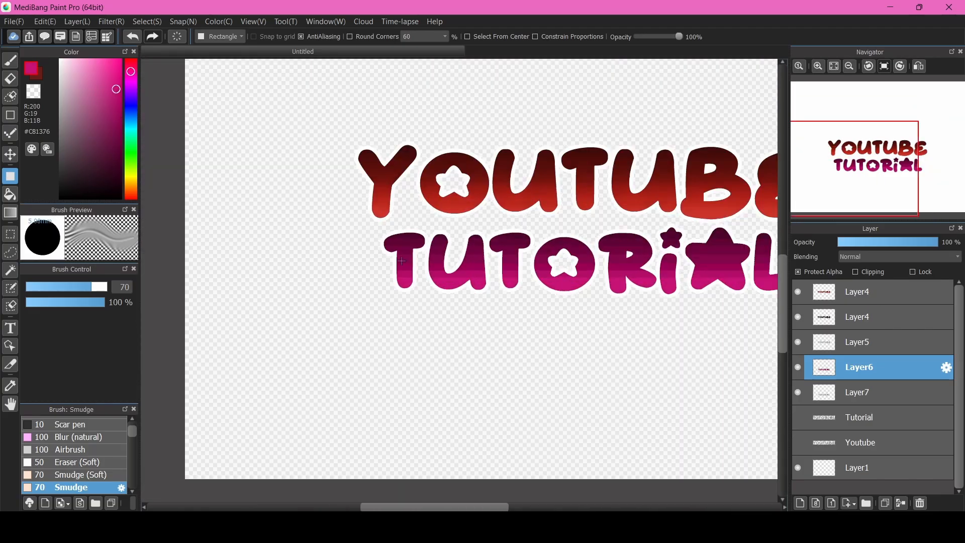
Paint the brightest #DD1985 band along the bottom edge of the Tutorial letters
left_click(115, 77)
scroll(403, 360, "down", 6)
left_click_drag(337, 359, 867, 403)
scroll(437, 358, "up", 5)
scroll(420, 392, "down", 6)
left_click_drag(277, 361, 665, 417)
scroll(666, 417, "up", 3)
scroll(666, 417, "down", 3)
scroll(419, 398, "up", 6)
scroll(252, 297, "down", 6)
scroll(528, 349, "up", 2)
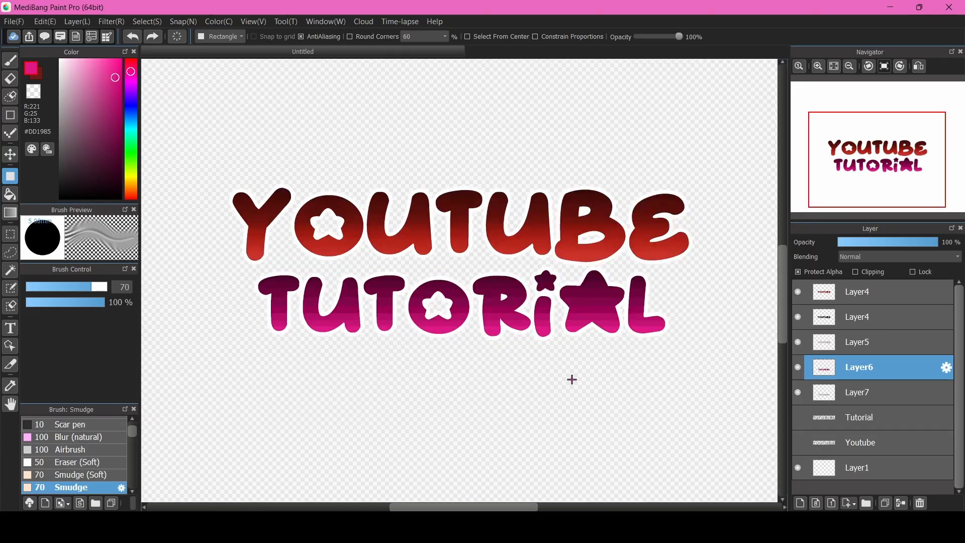
Blend the magenta bands across the whole word Tutorial with the Blur brush at size 100
scroll(571, 379, "up", 2)
scroll(571, 378, "down", 2)
scroll(300, 316, "up", 3)
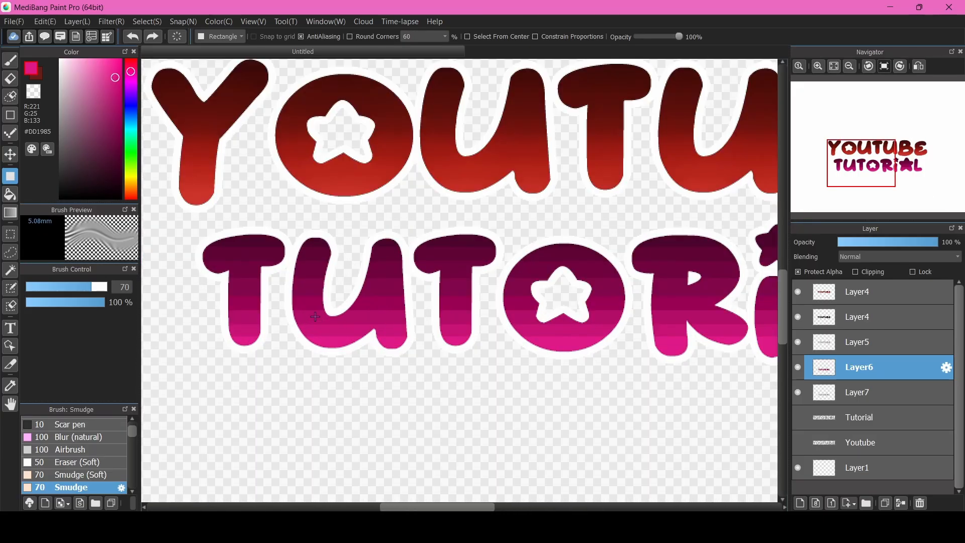
scroll(315, 316, "down", 3)
scroll(494, 315, "up", 2)
scroll(480, 316, "down", 2)
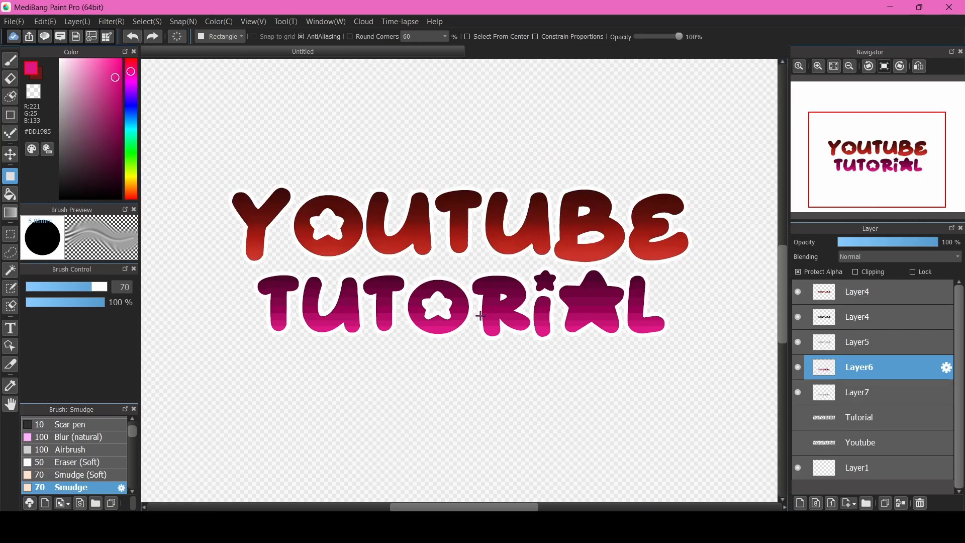
left_click(16, 61)
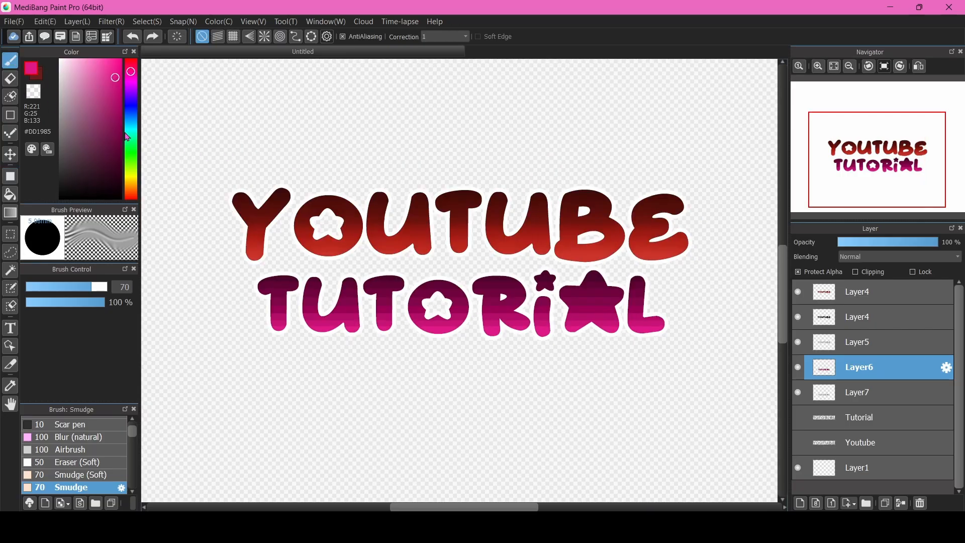
scroll(93, 427, "up", 1)
left_click(92, 433)
scroll(336, 340, "up", 1)
scroll(272, 321, "down", 2)
scroll(291, 323, "up", 1)
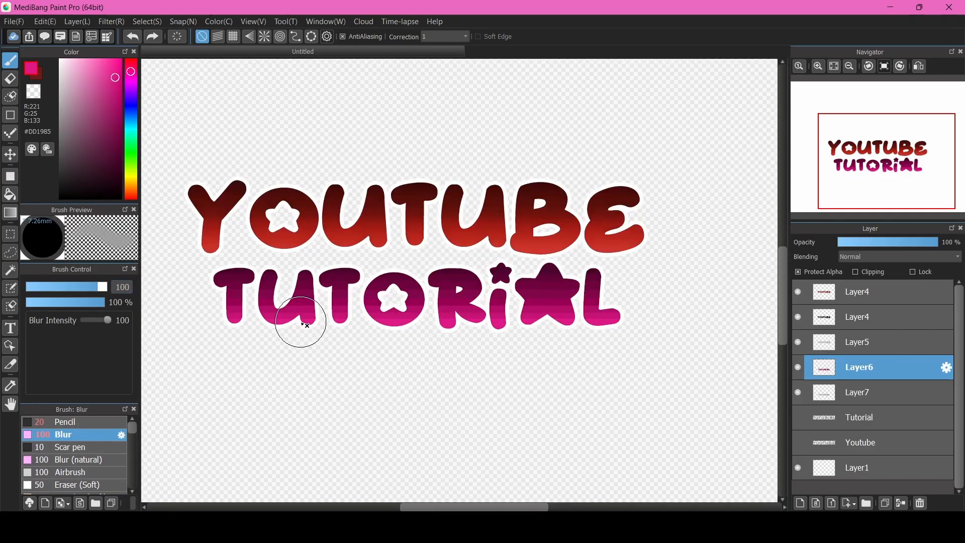
scroll(304, 324, "up", 1)
scroll(304, 324, "down", 1)
scroll(251, 284, "up", 1)
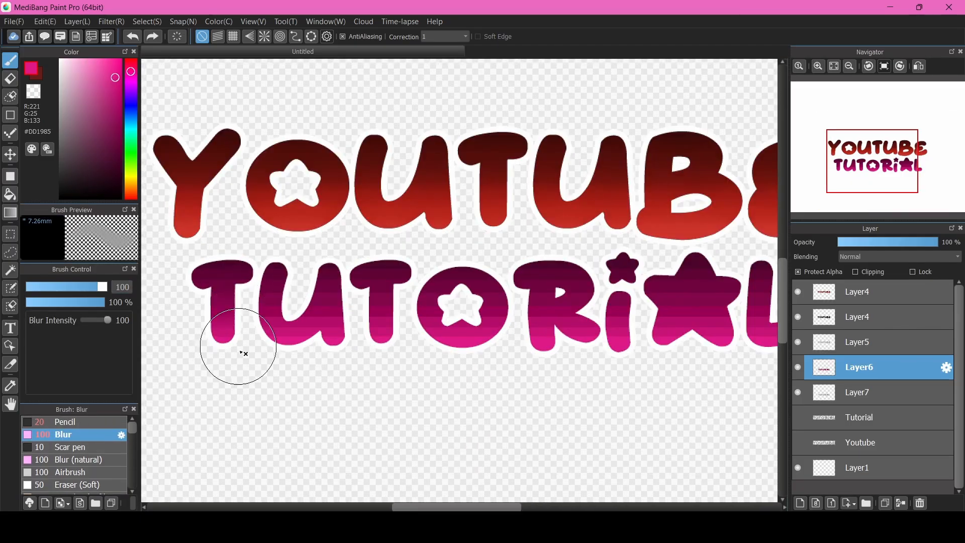
mouse_move(240, 351)
left_mouse_down()
mouse_move(243, 310)
mouse_move(221, 288)
mouse_move(497, 318)
mouse_move(439, 318)
left_mouse_up()
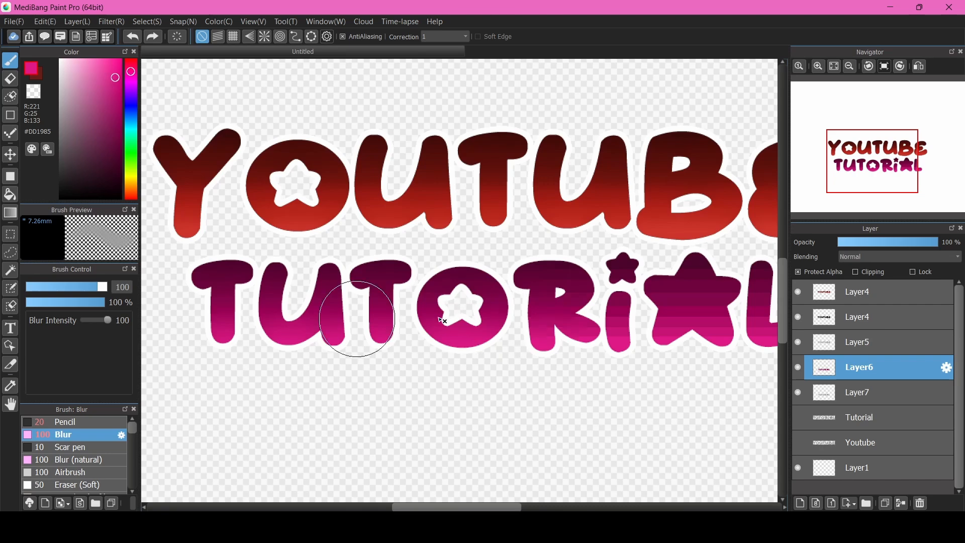
scroll(449, 321, "down", 2)
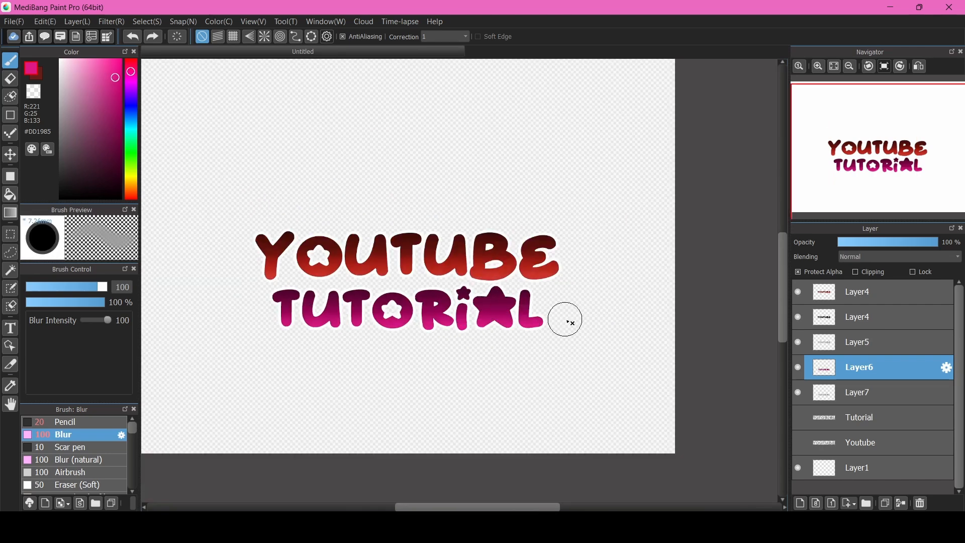
scroll(329, 289, "down", 2)
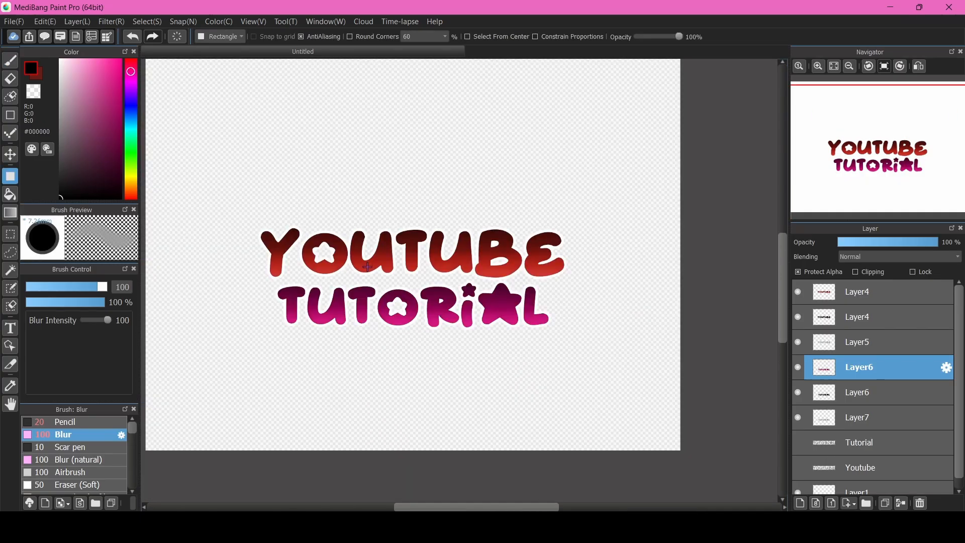
Duplicate Layer7, protect the lower copy's alpha and fill that Tutorial backing shape with black
scroll(440, 281, "up", 2)
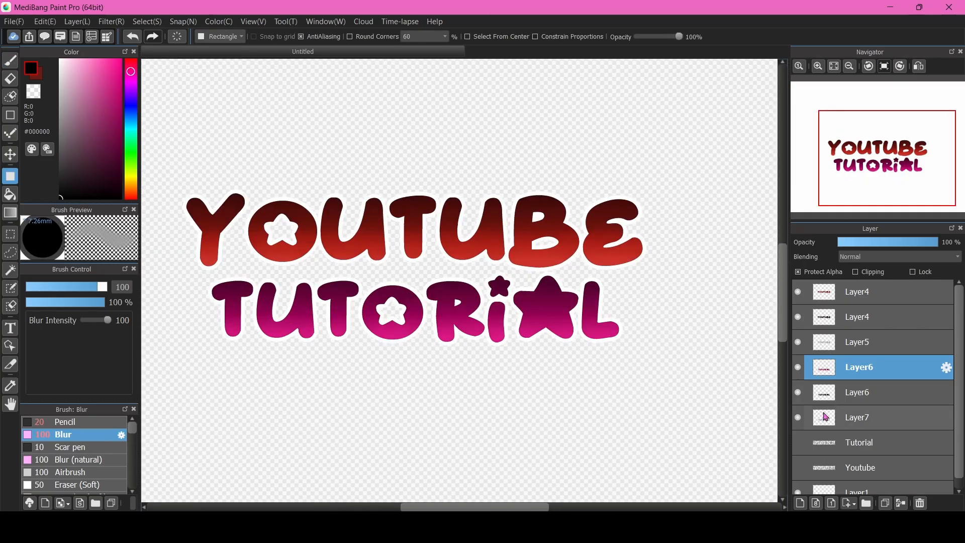
left_click(825, 417)
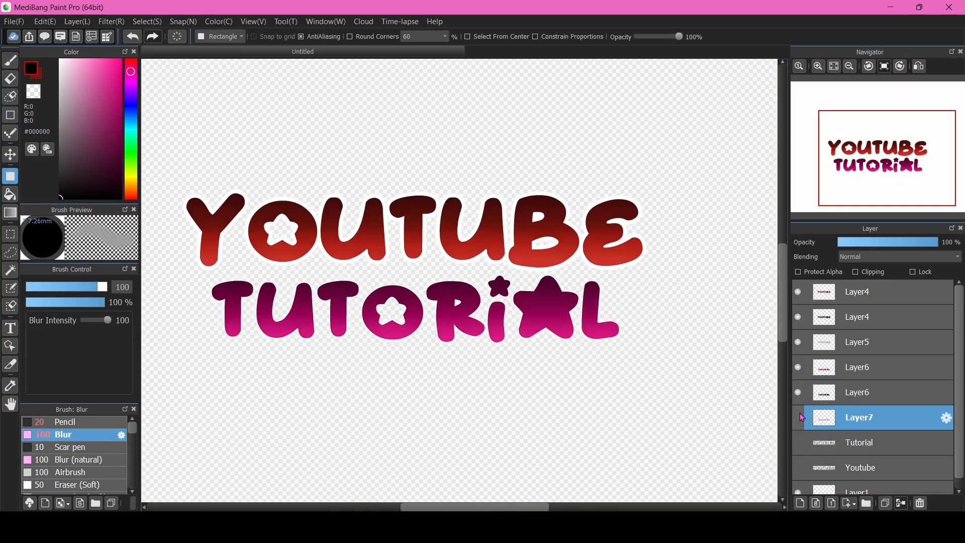
scroll(480, 334, "up", 5)
scroll(480, 333, "down", 5)
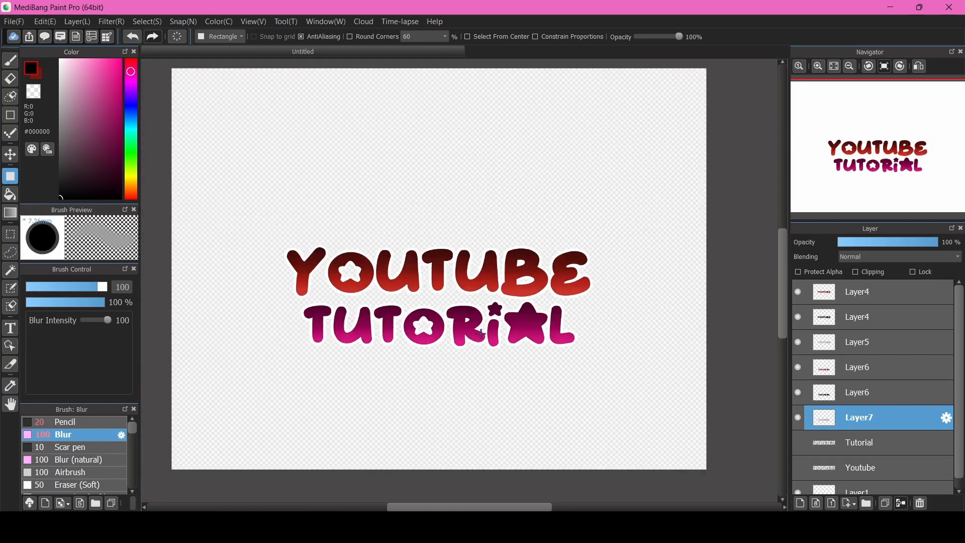
scroll(335, 337, "up", 2)
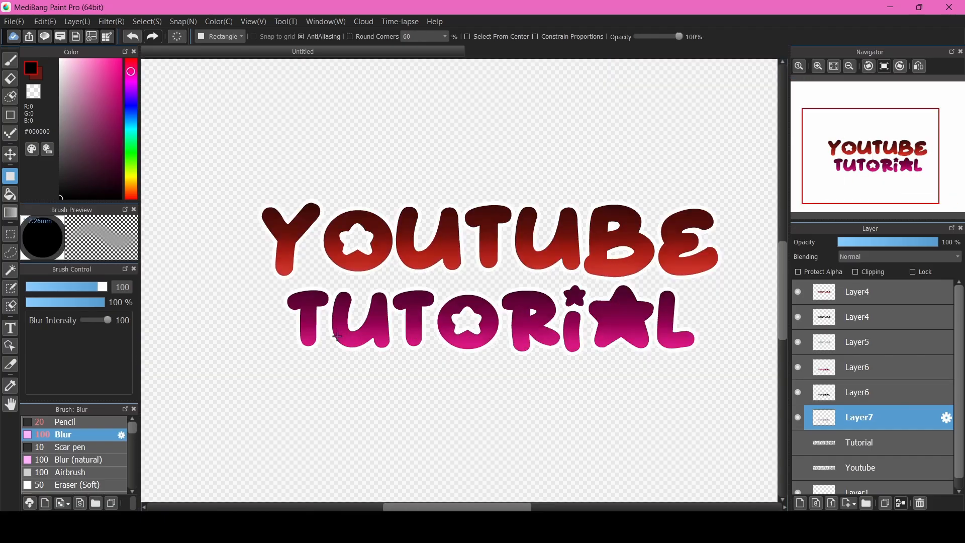
left_click(884, 503)
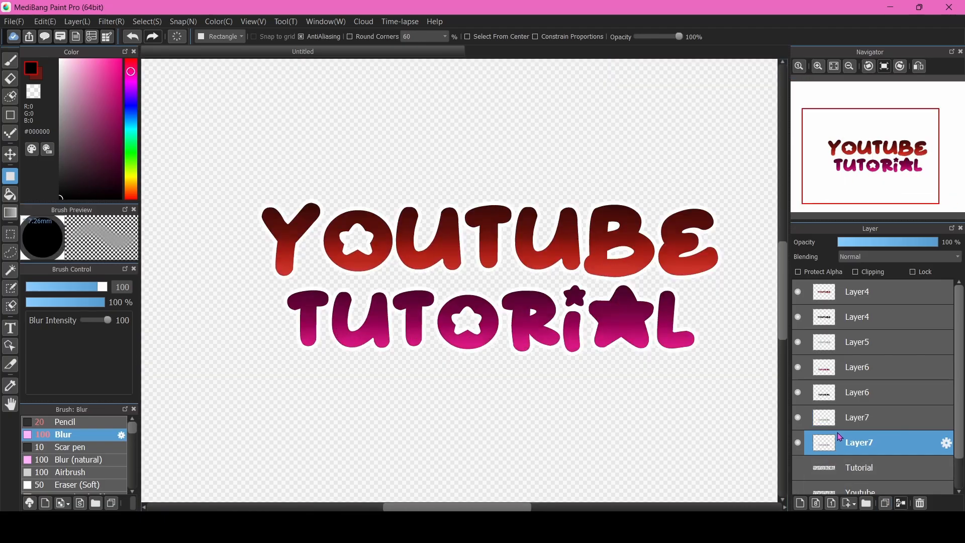
left_click(799, 271)
mouse_move(232, 257)
left_mouse_down()
mouse_move(261, 284)
mouse_move(595, 366)
left_mouse_up()
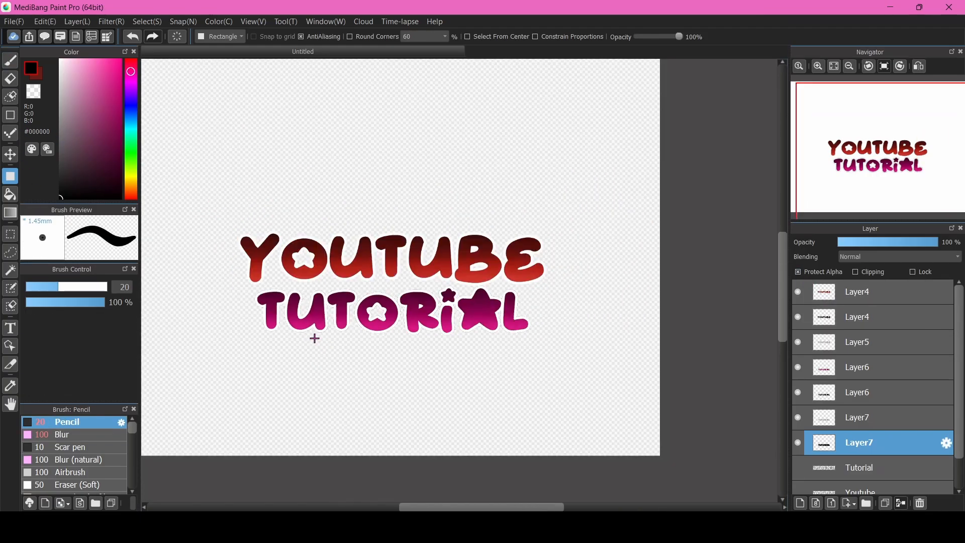
Duplicate Layer5, protect the lower copy's alpha and fill that Youtube backing shape with black
scroll(296, 292, "up", 3)
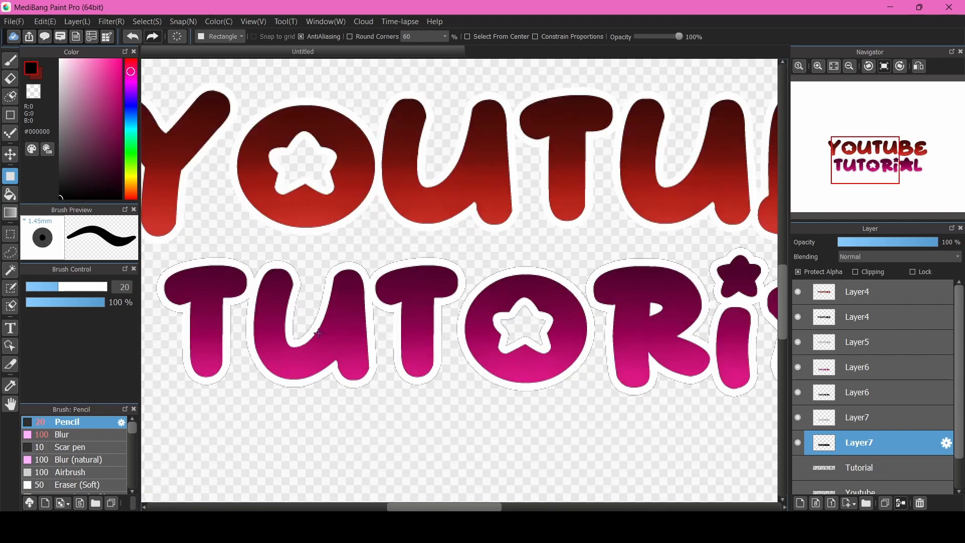
scroll(311, 332, "down", 2)
scroll(414, 371, "up", 1)
scroll(436, 371, "down", 1)
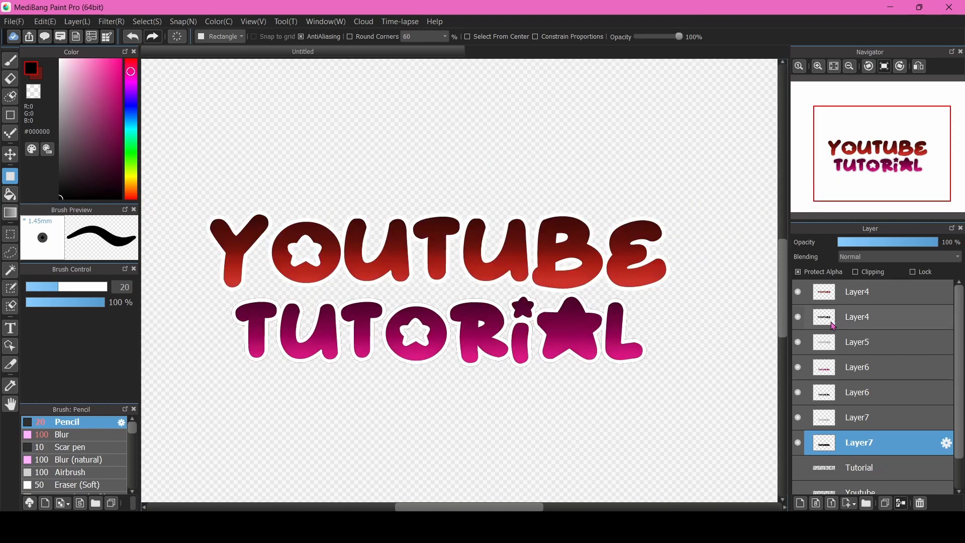
left_click(842, 338)
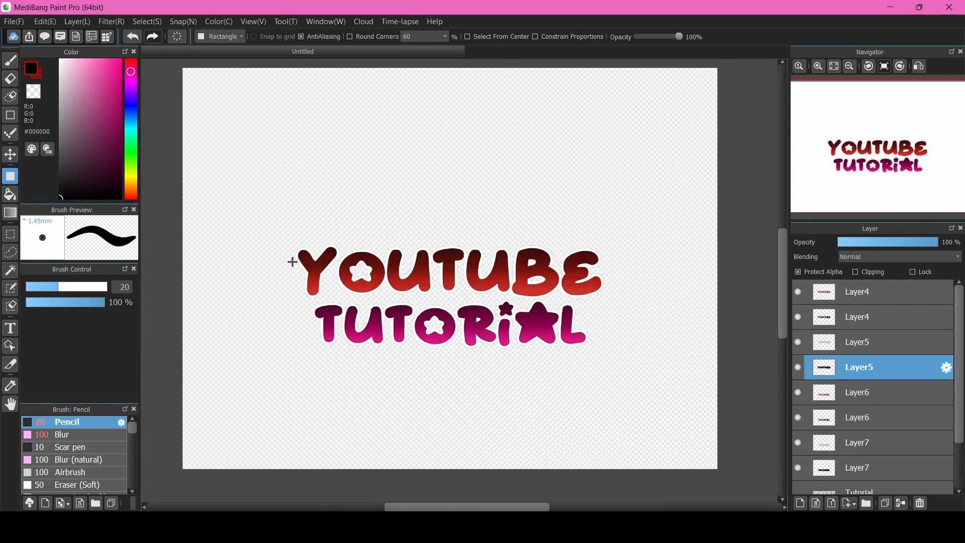
scroll(402, 264, "up", 1)
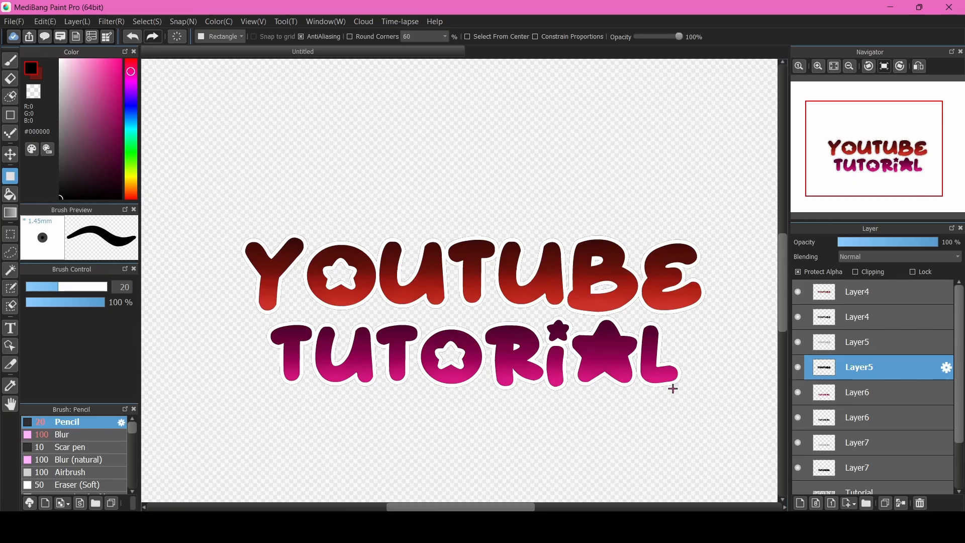
Put the lowest black Layer7 copy behind the word Tutorial into transform mode
left_click(824, 464)
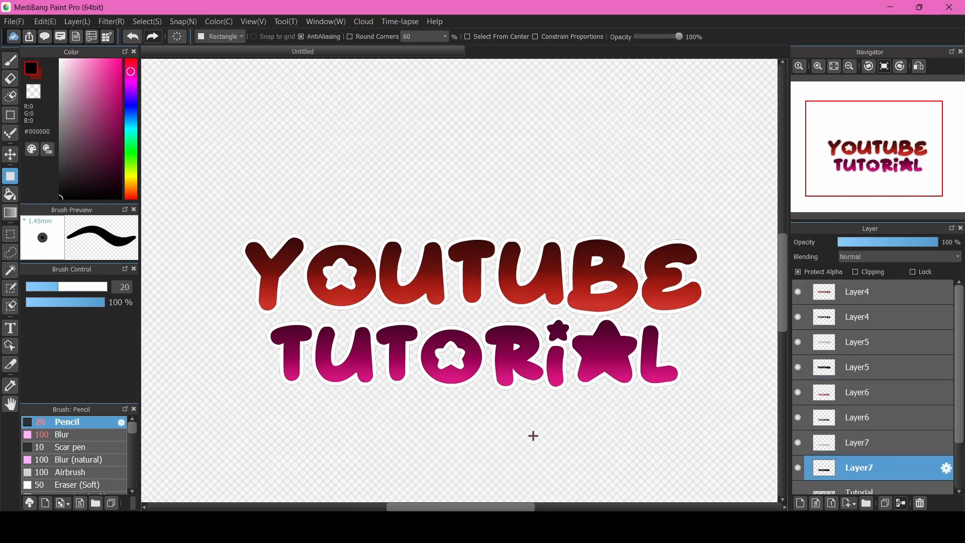
key("ctrl+t")
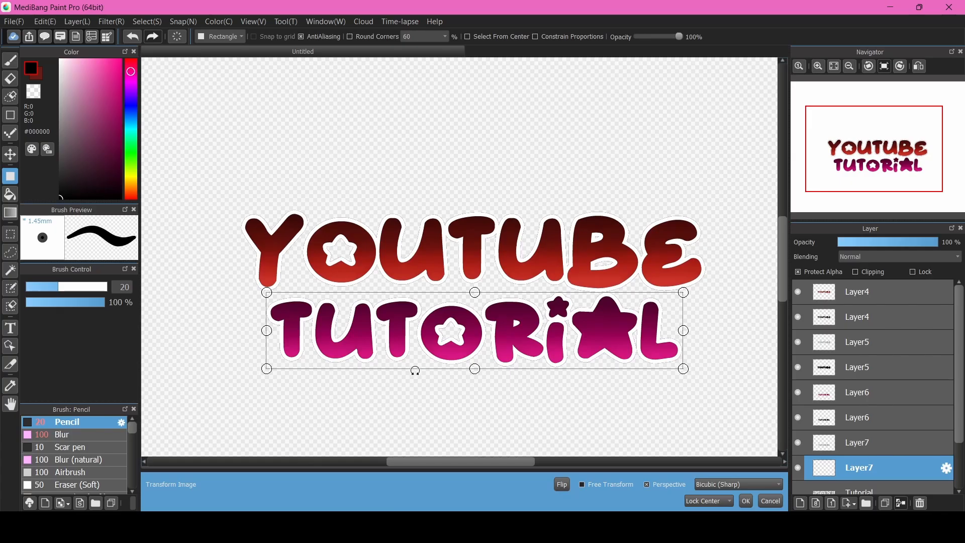
scroll(401, 362, "down", 1)
scroll(518, 371, "up", 1)
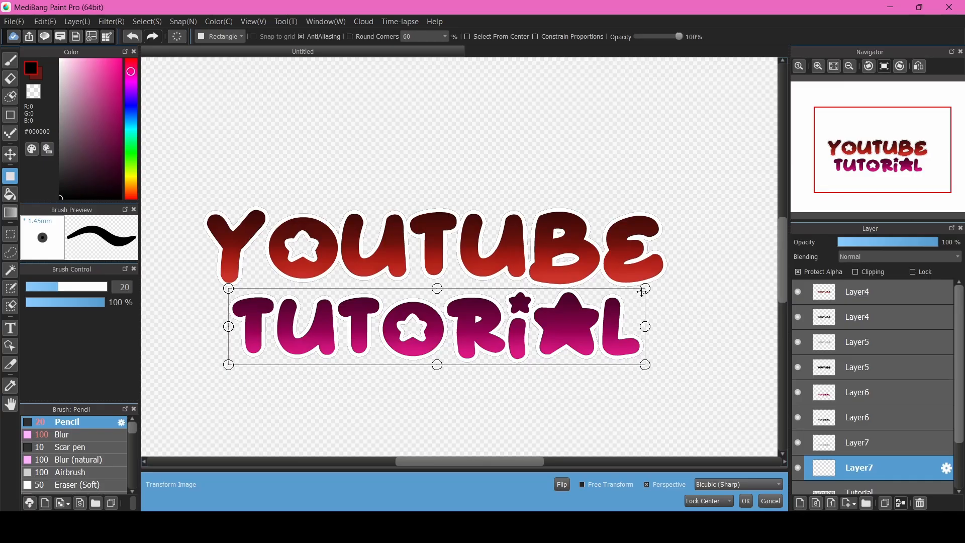
left_click_drag(643, 288, 784, 376)
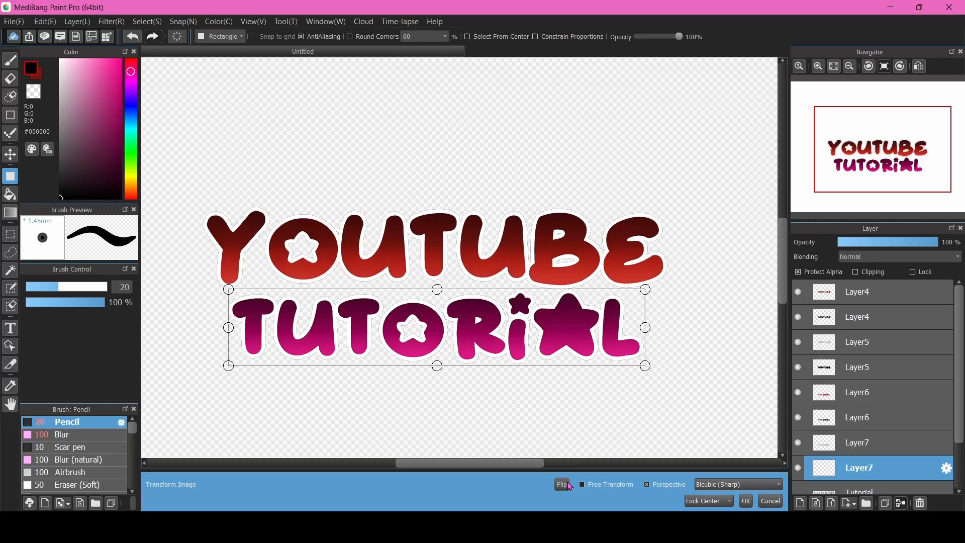
left_click(569, 487)
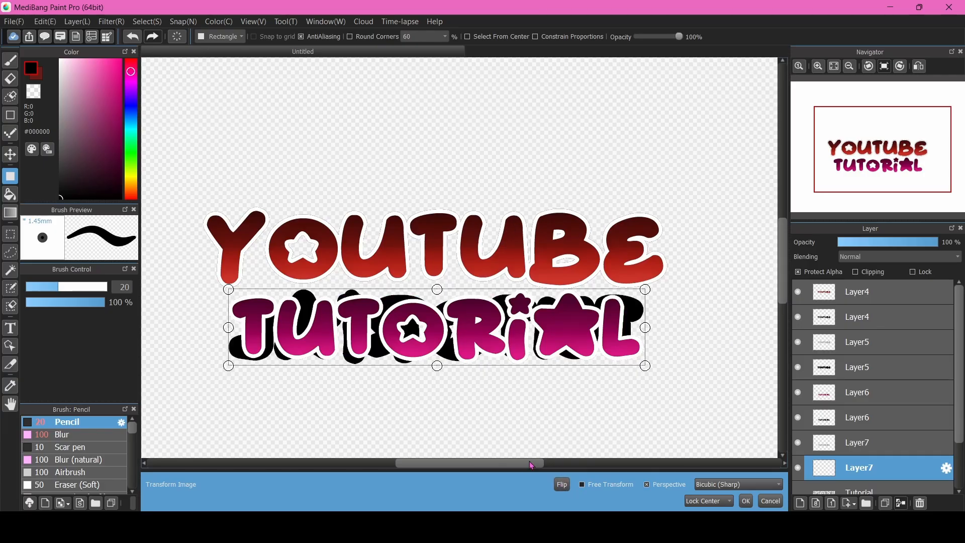
left_click(559, 488)
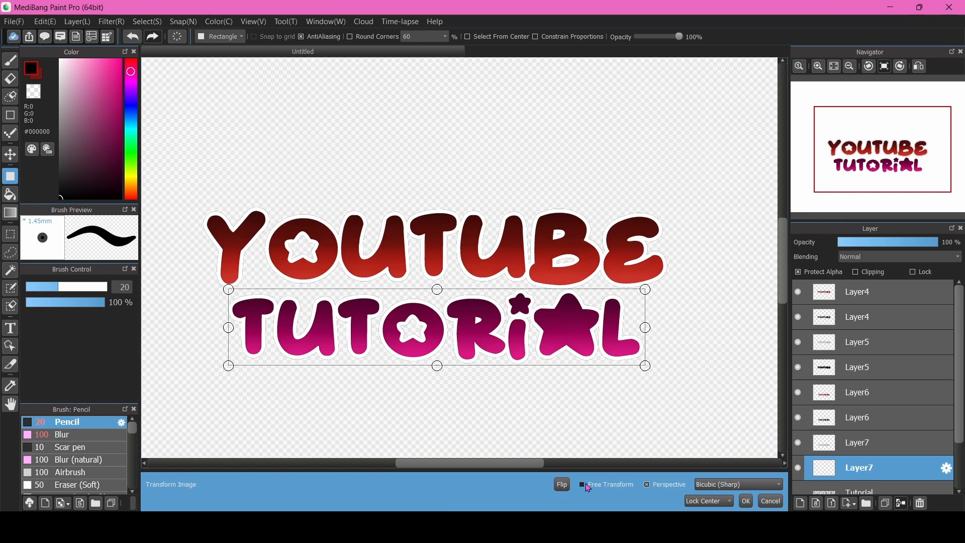
left_click_drag(645, 290, 668, 451)
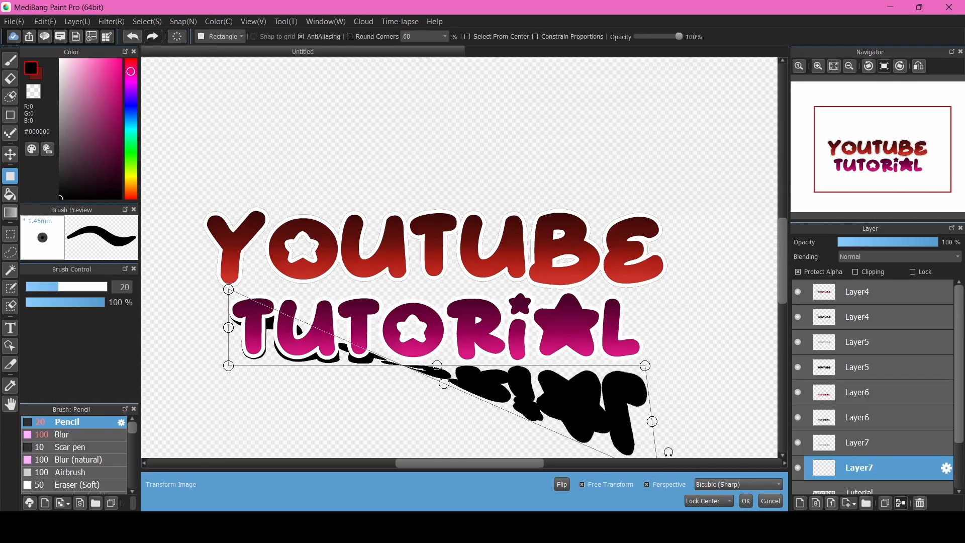
scroll(434, 265, "down", 3)
scroll(407, 313, "up", 3)
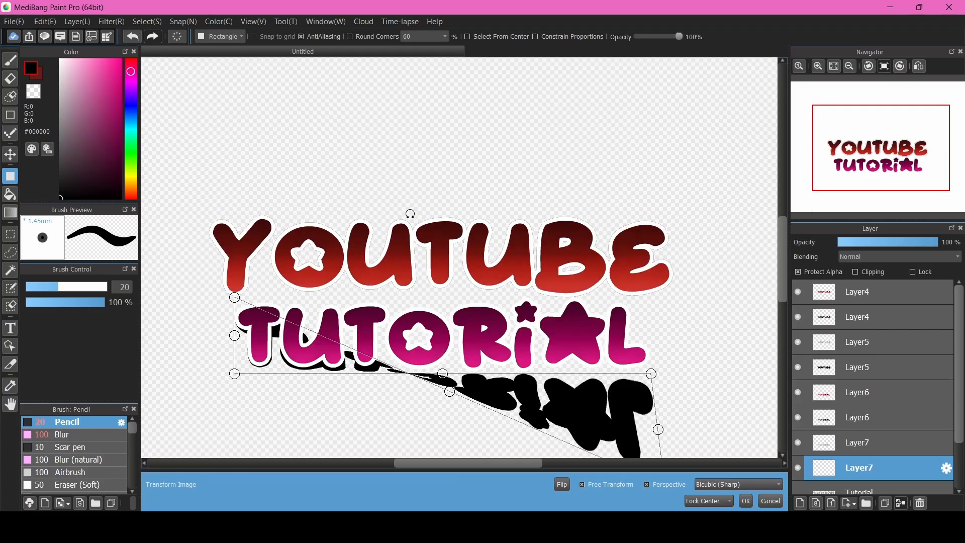
scroll(413, 216, "down", 1)
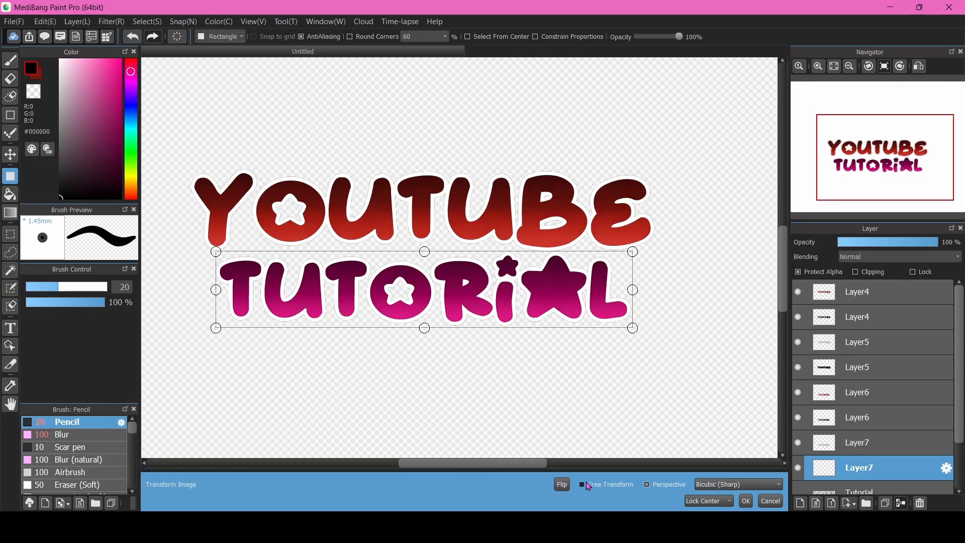
scroll(407, 281, "up", 1)
scroll(352, 276, "down", 1)
Widen the black Tutorial copy slightly from its center so it extends past both ends of the word, keeping its height, and apply the transform
left_click(647, 485)
left_click_drag(633, 290, 643, 290)
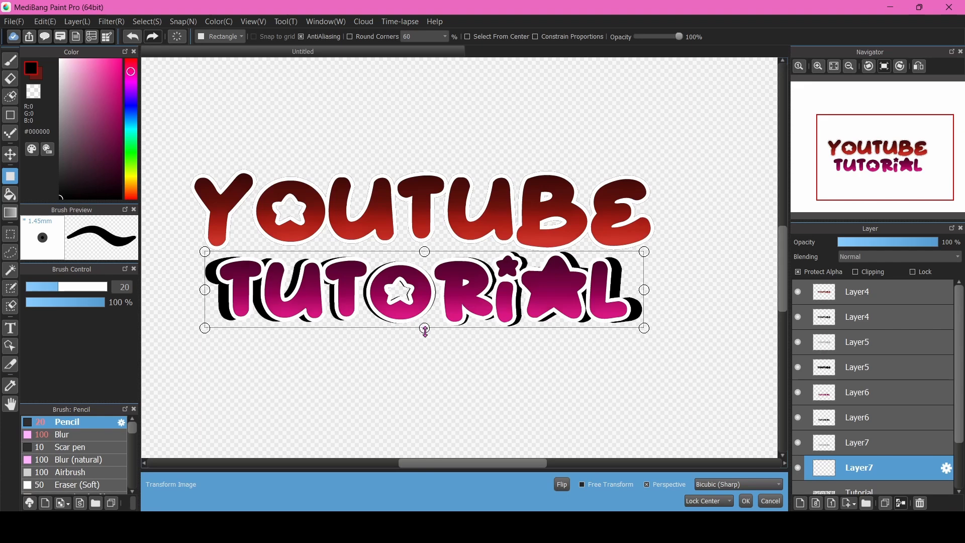
left_click_drag(425, 332, 424, 332)
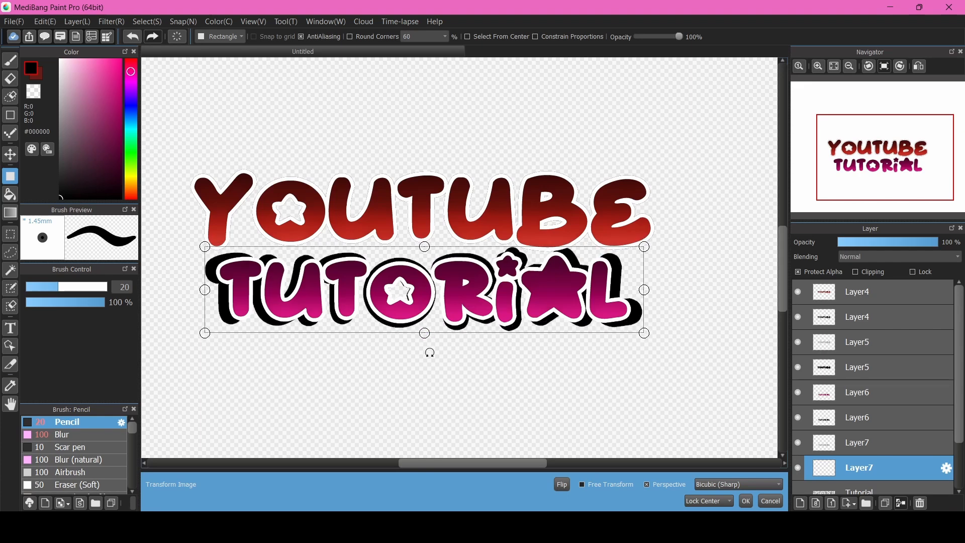
scroll(469, 294, "down", 2)
scroll(469, 294, "up", 2)
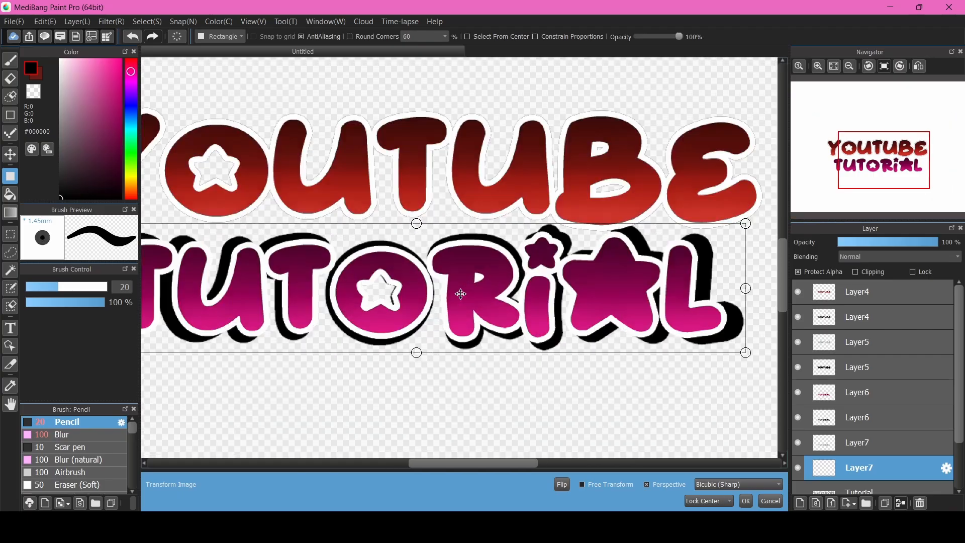
scroll(469, 293, "down", 1)
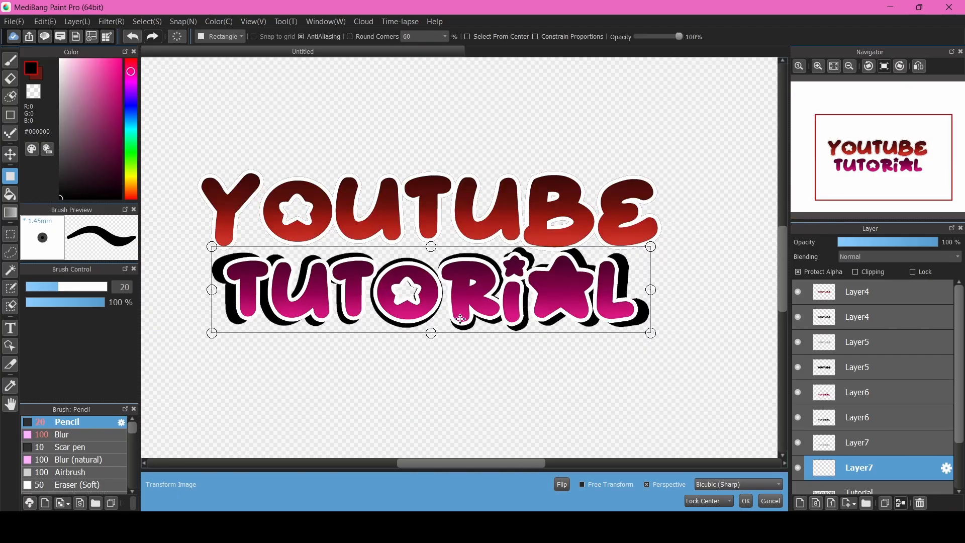
mouse_move(650, 290)
left_mouse_down()
mouse_move(640, 287)
mouse_move(650, 290)
left_mouse_up()
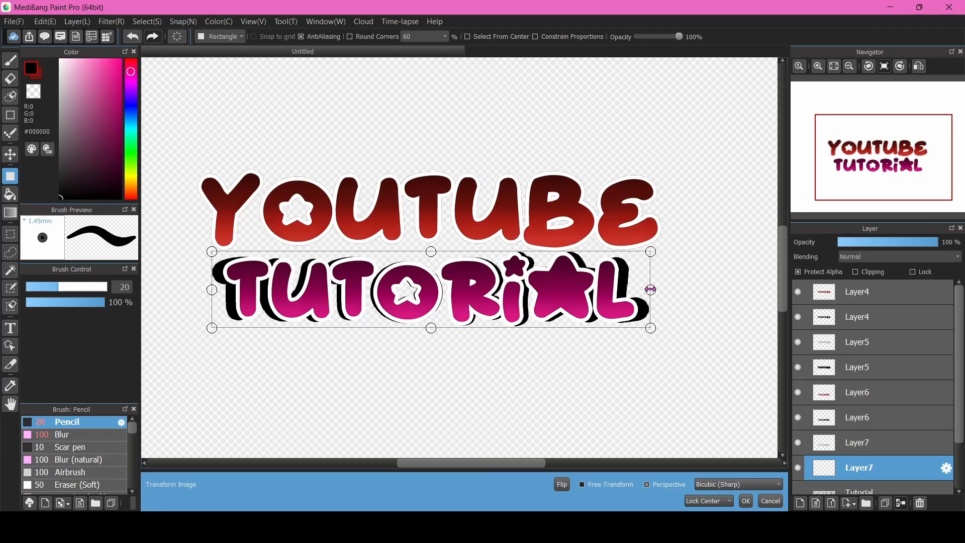
left_click(746, 501)
scroll(235, 305, "down", 3)
scroll(280, 304, "up", 3)
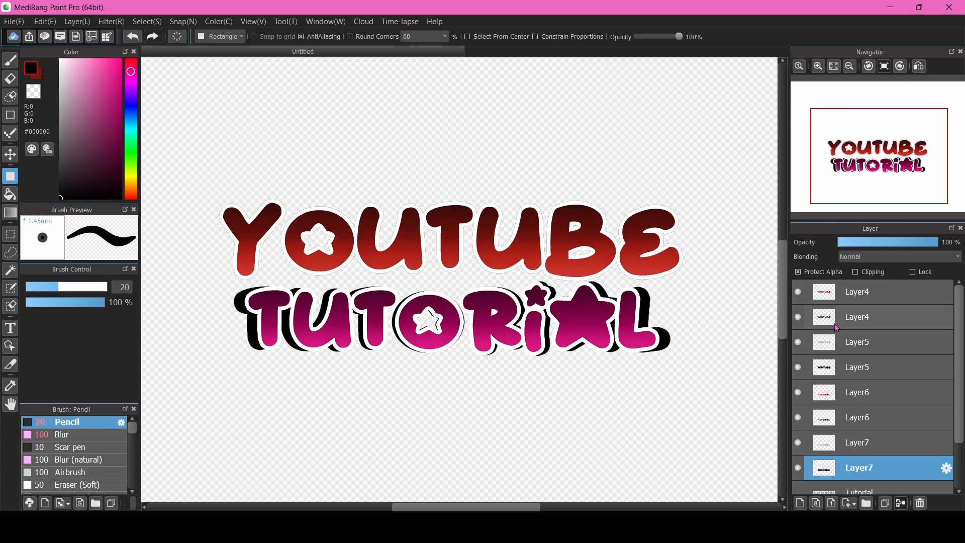
Widen the lower black Layer5 copy from its center so it extends past both ends of Youtube, and apply the transform
left_click(841, 369)
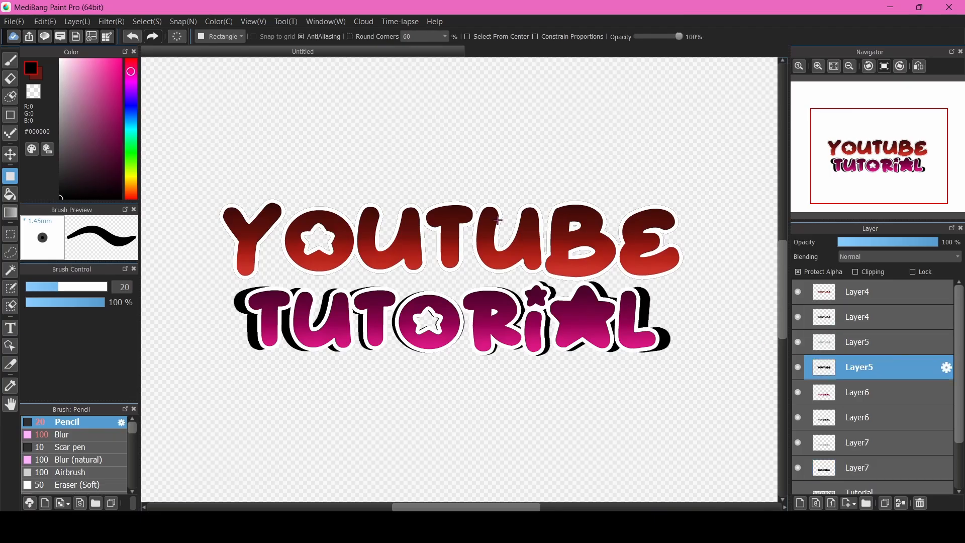
key("ctrl+t")
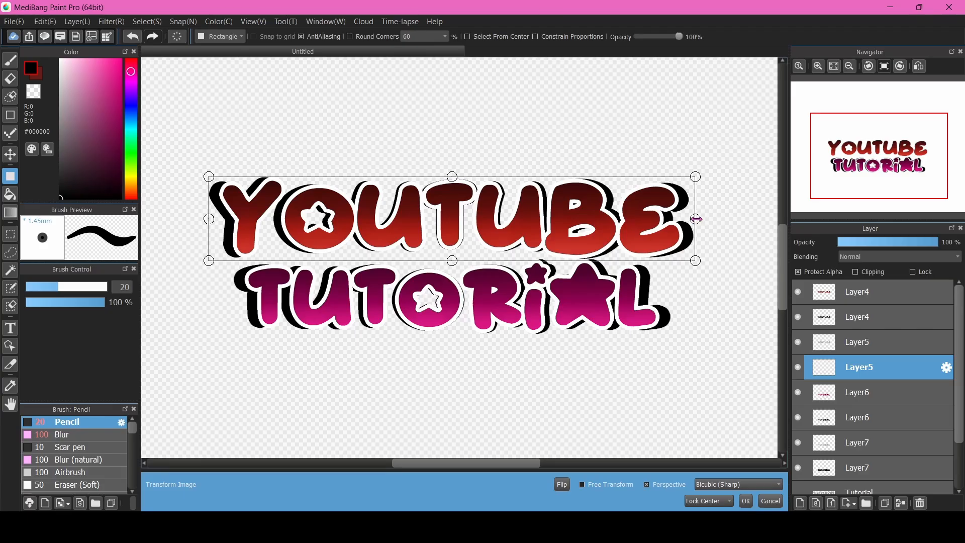
left_click_drag(695, 219, 697, 219)
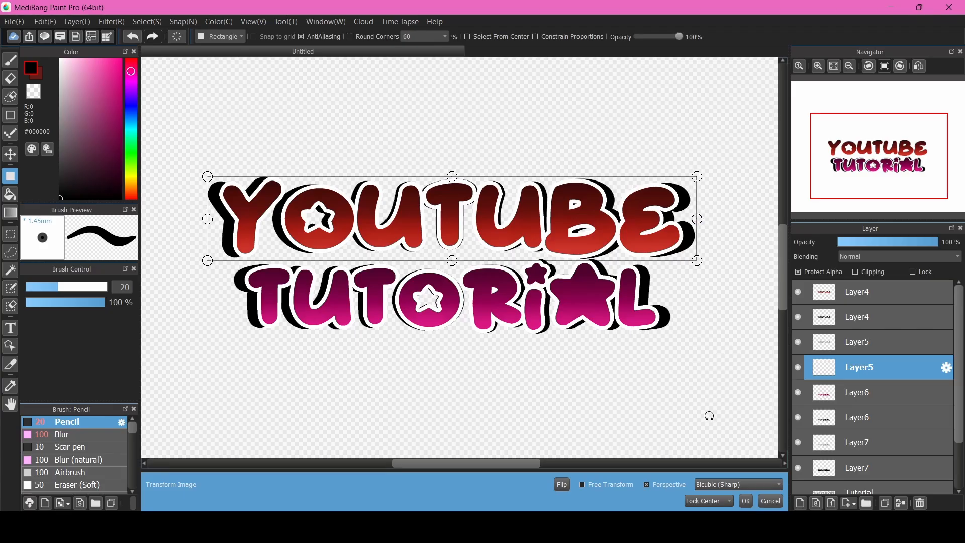
left_click(746, 501)
scroll(485, 246, "down", 1)
scroll(485, 246, "up", 3)
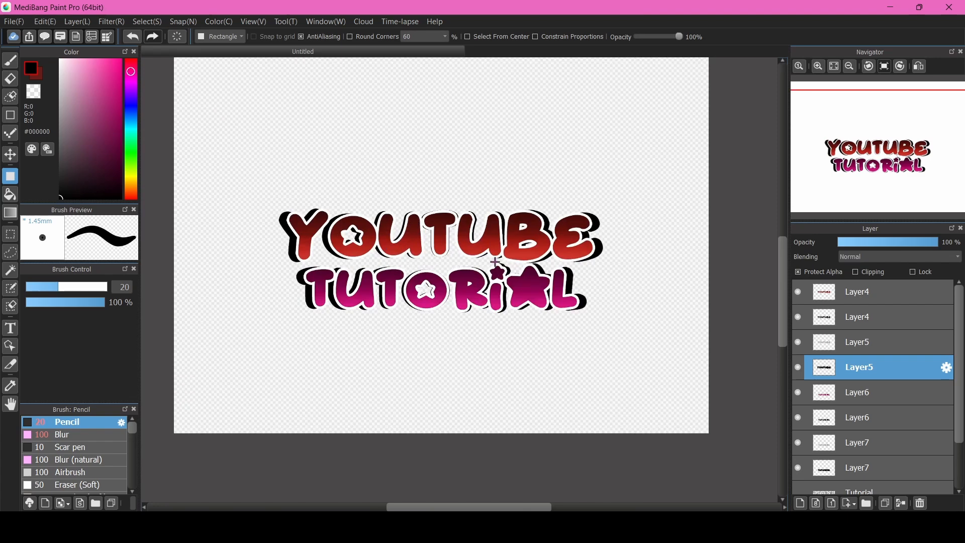
scroll(403, 188, "up", 1)
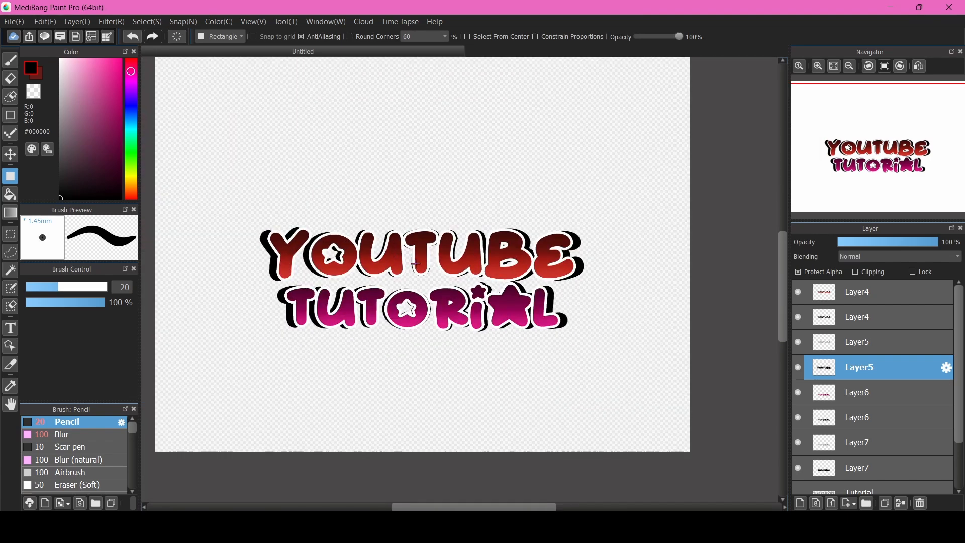
scroll(387, 267, "up", 1)
scroll(387, 267, "down", 1)
scroll(388, 267, "up", 1)
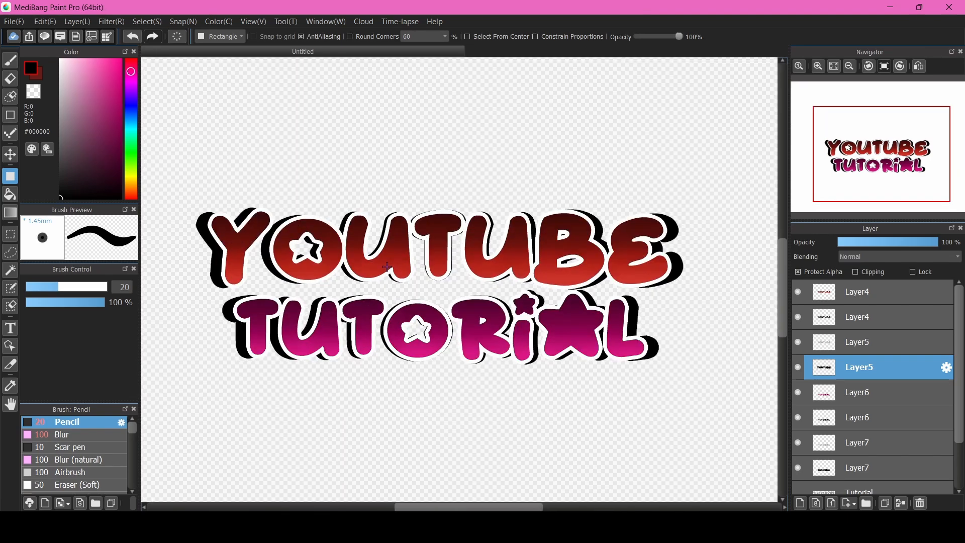
scroll(388, 266, "down", 1)
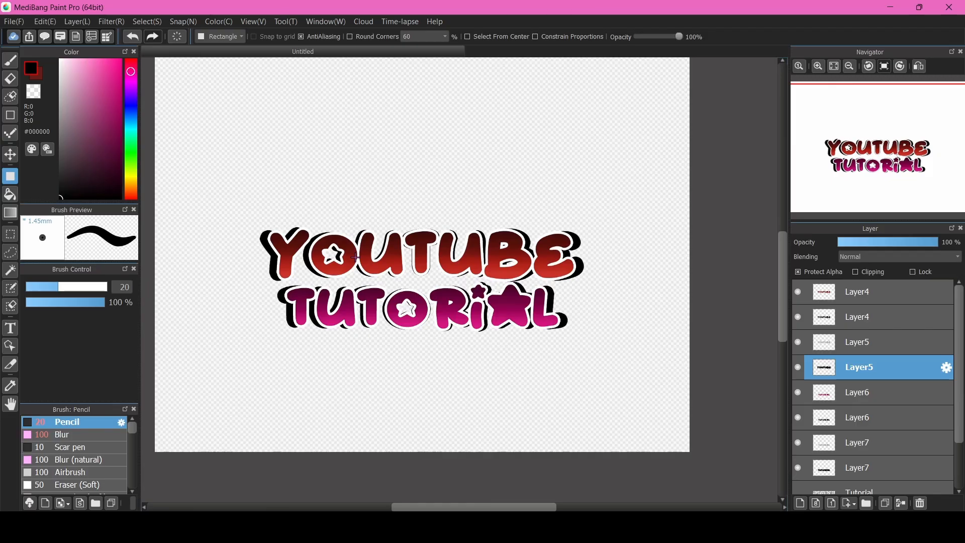
scroll(354, 256, "up", 1)
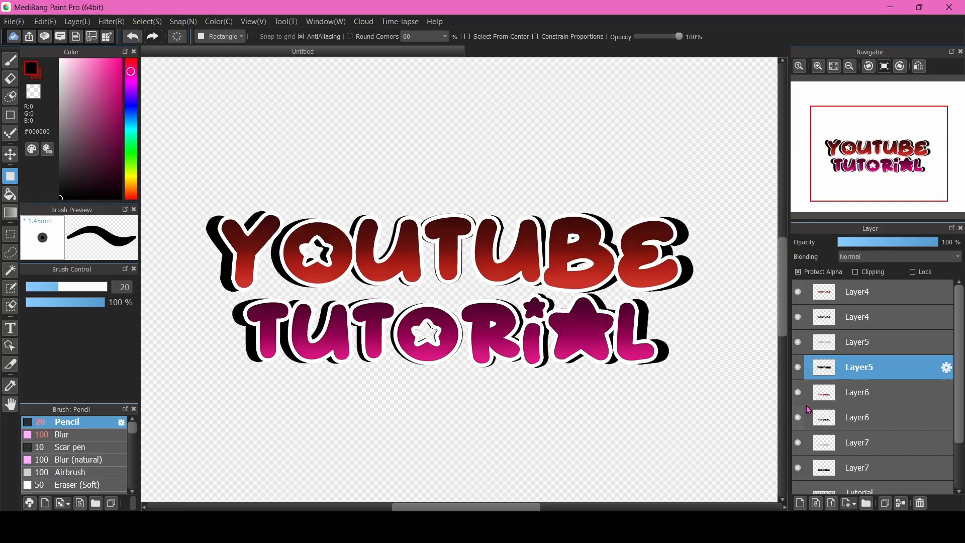
Duplicate the widened black Youtube copy on Layer5 and the widened black Tutorial copy on Layer7
left_click(884, 503)
left_click(856, 453)
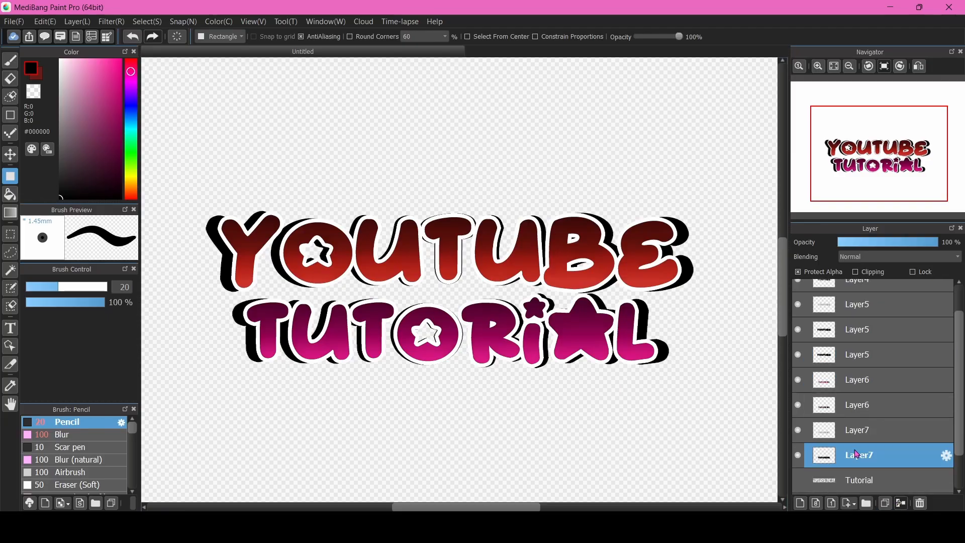
left_click(885, 503)
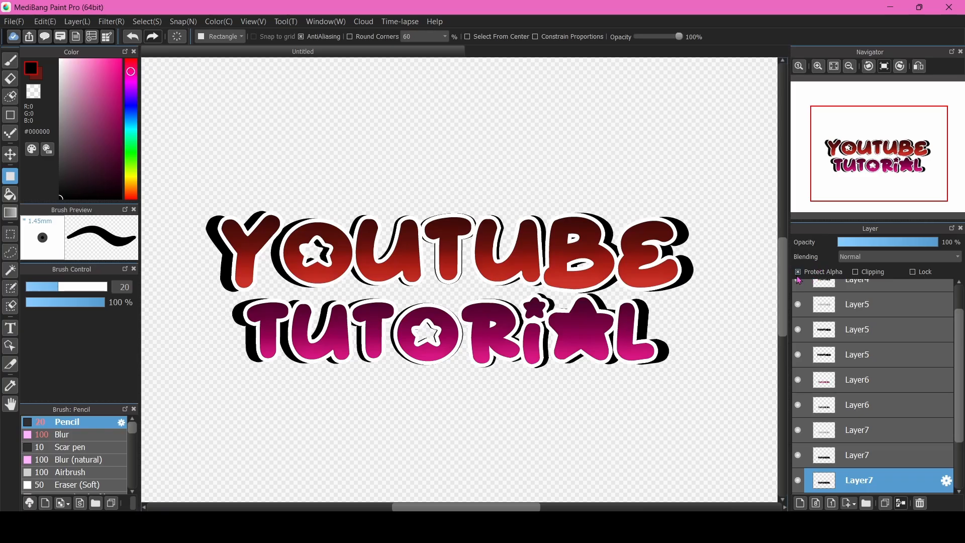
Turn off alpha protection on the lowest Layer7 copy and soften its Tutorial shadow edges with the Blur brush at size 100
left_click(63, 434)
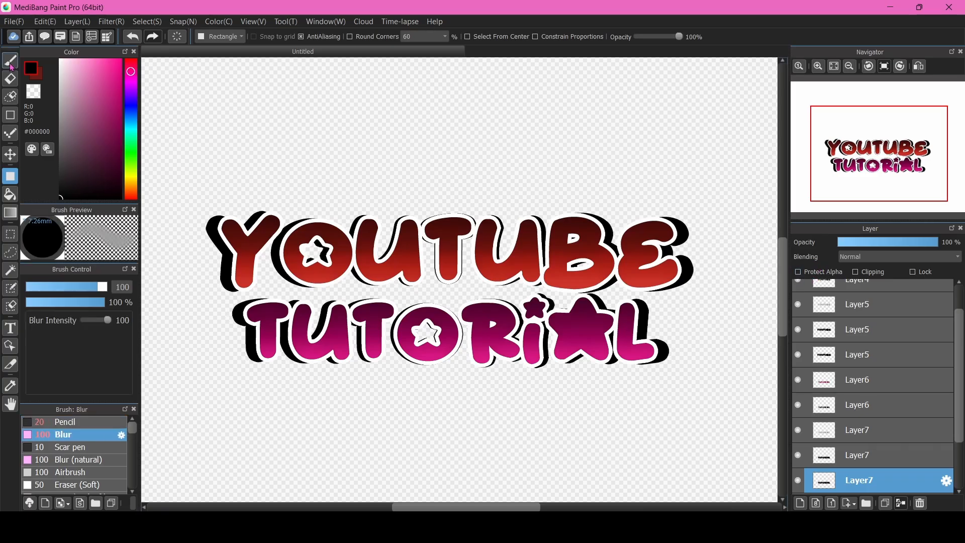
left_click(10, 61)
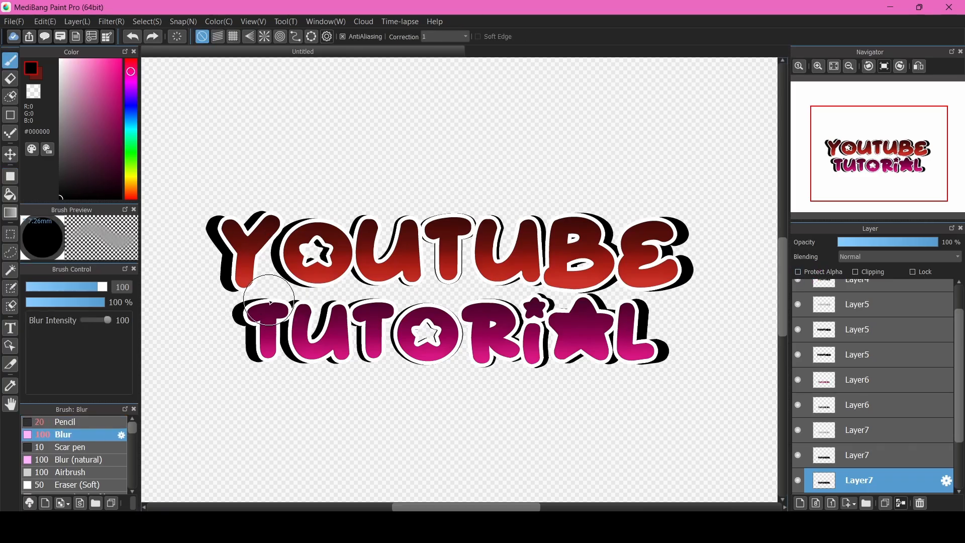
mouse_move(267, 299)
left_mouse_down()
mouse_move(308, 361)
mouse_move(657, 318)
mouse_move(495, 366)
mouse_move(657, 297)
mouse_move(245, 359)
mouse_move(612, 320)
mouse_move(609, 380)
mouse_move(672, 327)
left_mouse_up()
scroll(409, 233, "down", 2)
scroll(435, 237, "up", 2)
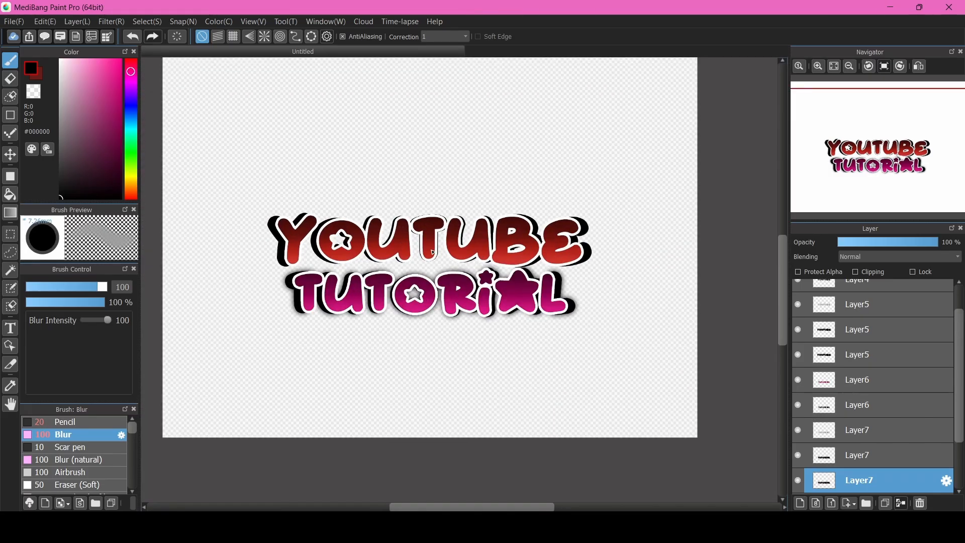
Soften the Youtube shadow edges on the lowest Layer5 copy with the Blur brush at size 100, with alpha protection off
scroll(432, 252, "down", 1)
scroll(432, 252, "up", 1)
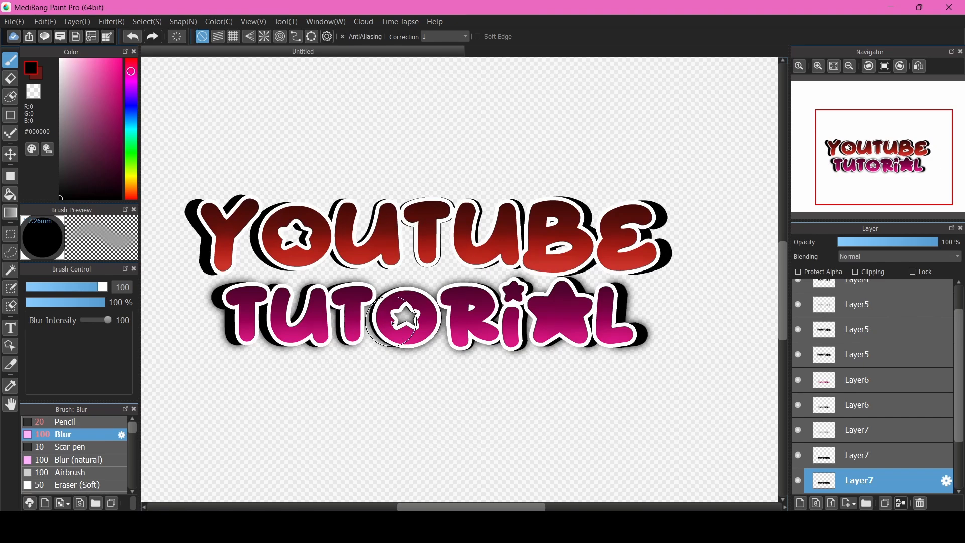
scroll(396, 261, "down", 1)
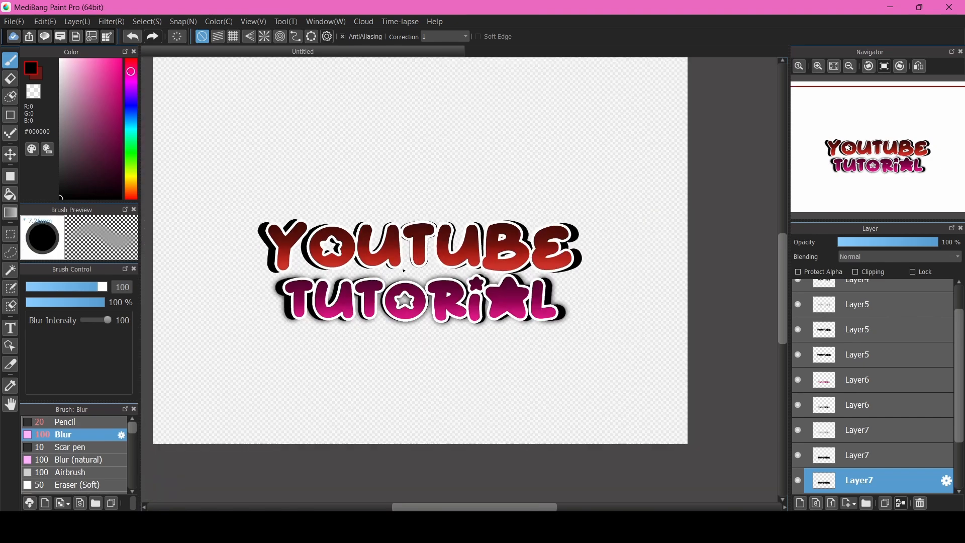
scroll(376, 240, "up", 1)
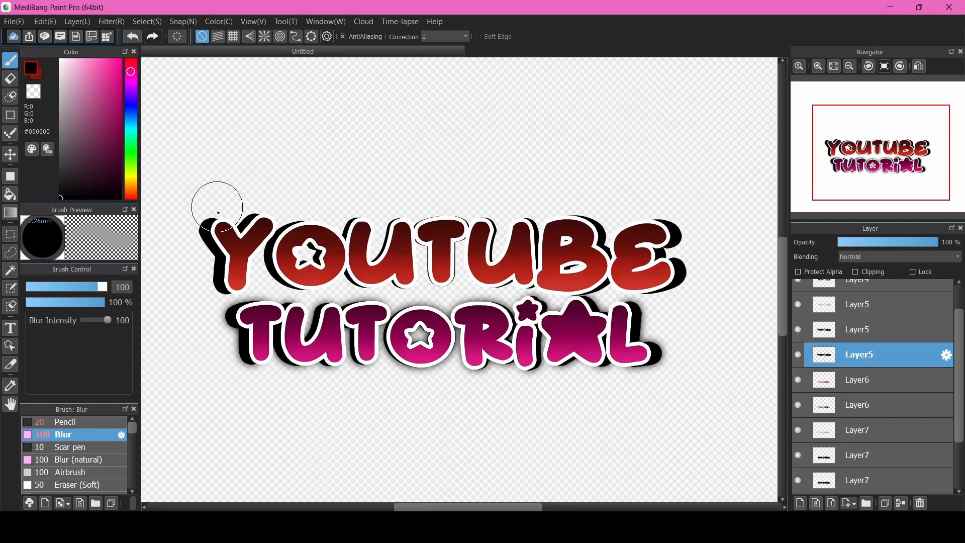
mouse_move(270, 223)
left_mouse_down()
mouse_move(302, 261)
mouse_move(477, 221)
mouse_move(669, 241)
mouse_move(647, 297)
left_mouse_up()
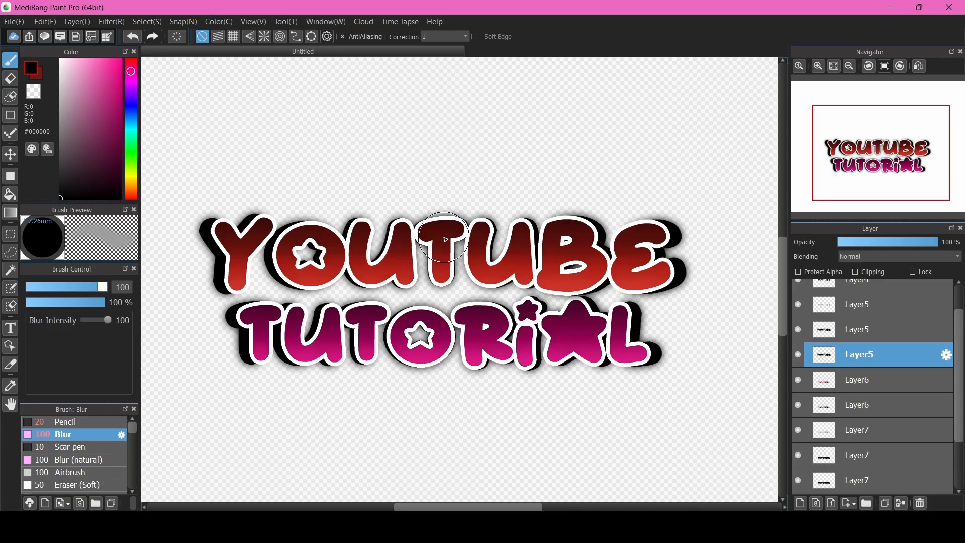
Duplicate the blurred Youtube shadow on Layer5 and the blurred Tutorial shadow on Layer7 to strengthen the glow
left_click(885, 503)
scroll(436, 347, "down", 2)
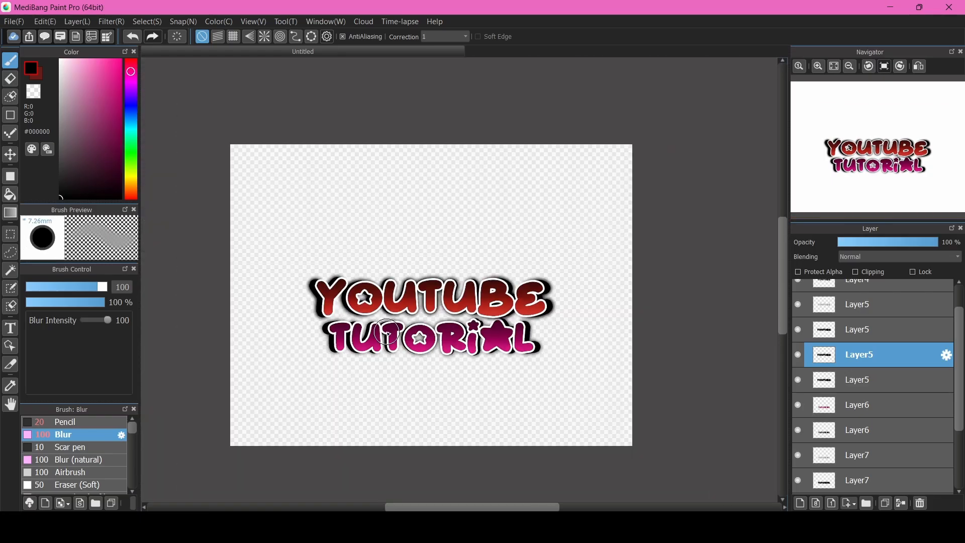
scroll(388, 330, "up", 1)
scroll(389, 332, "up", 1)
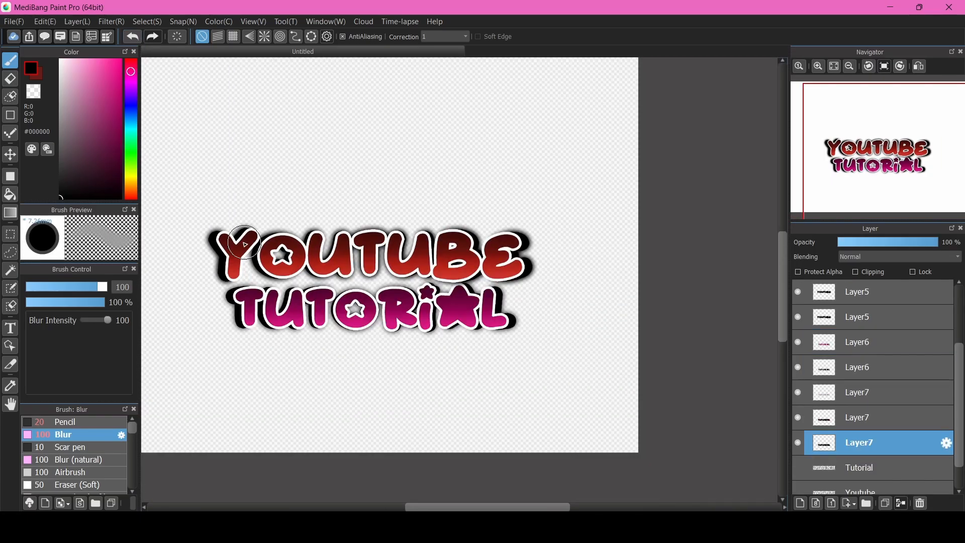
scroll(243, 244, "up", 3)
scroll(243, 244, "down", 3)
scroll(244, 245, "up", 1)
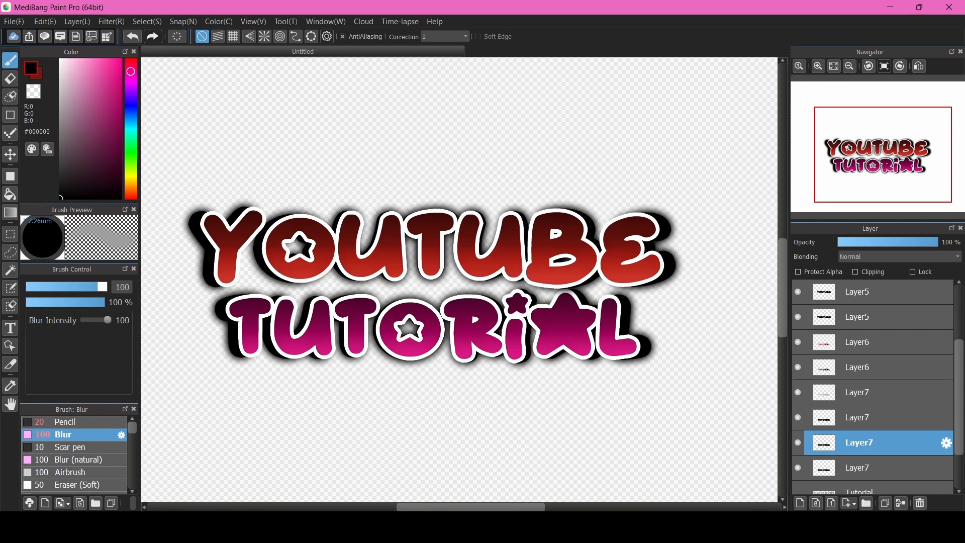
Merge the two blurred Tutorial shadow copies on Layer7 into one layer and toggle its visibility to check the glow
left_click(902, 504)
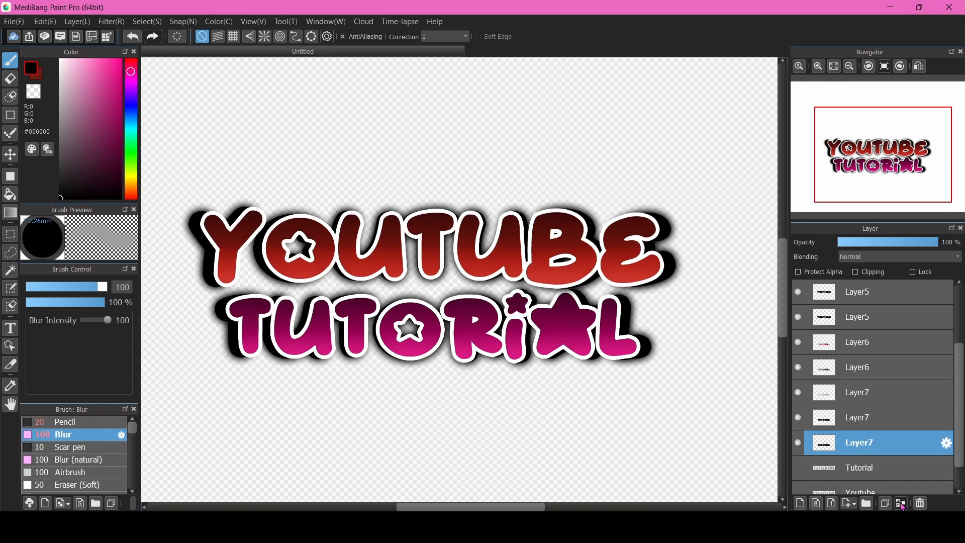
left_click(798, 445)
left_click(799, 444)
left_click(798, 444)
left_click(798, 444)
left_click(797, 444)
left_click(797, 444)
scroll(427, 343, "down", 3)
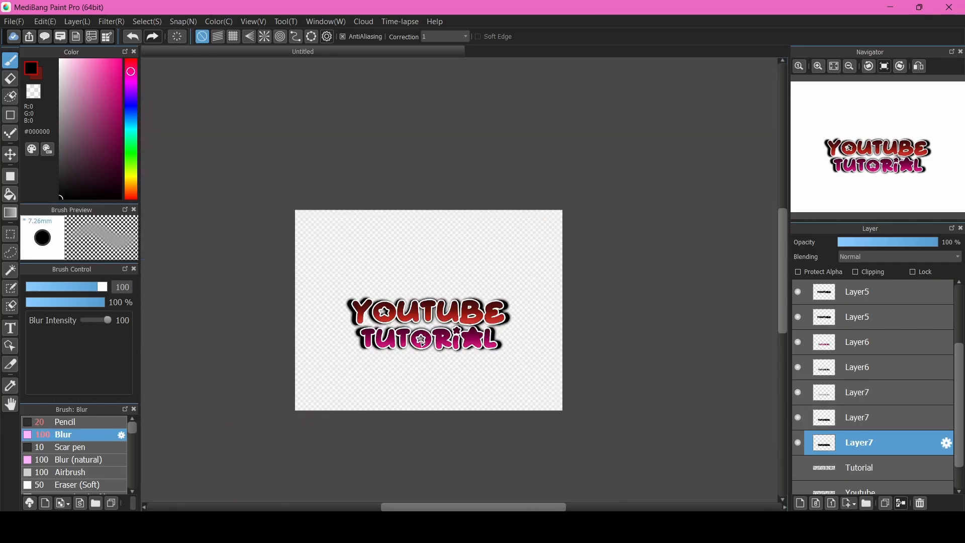
Toggle the blurred Youtube shadow on Layer5 to check it, and merge the two lowest Layer5 copies into one
scroll(447, 356, "up", 2)
scroll(800, 371, "up", 1)
left_click(799, 368)
left_click(798, 368)
left_click(798, 368)
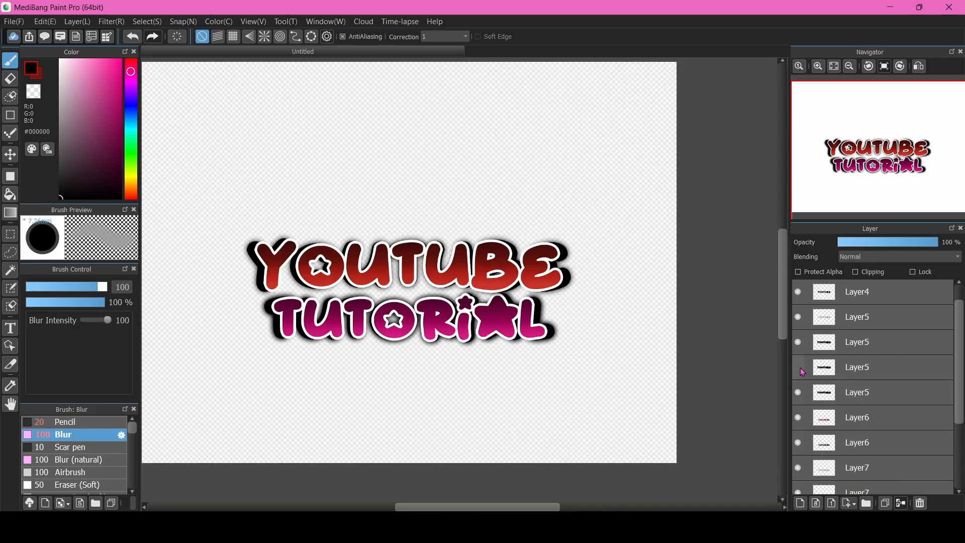
left_click(798, 369)
left_click(847, 371)
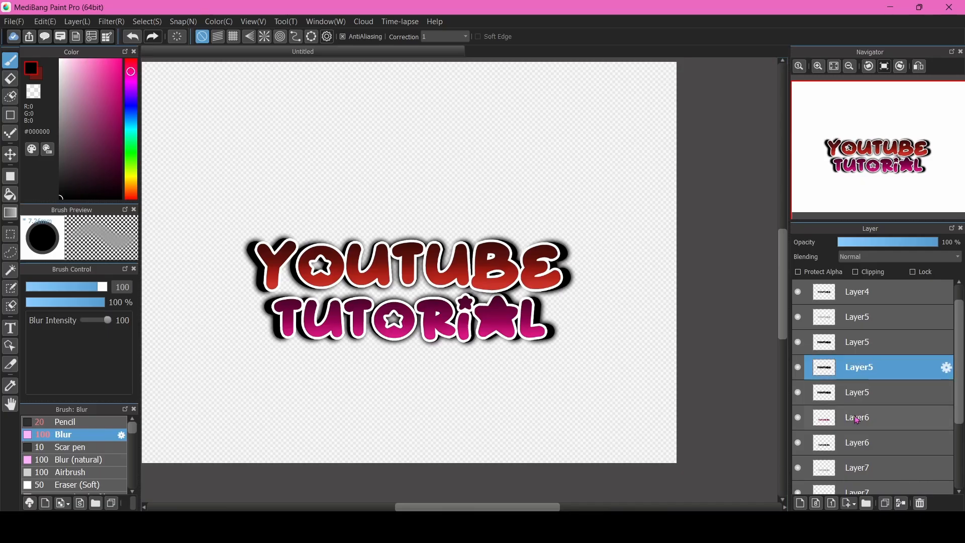
left_click(899, 504)
Examine the blurred shadows around both words and look through the layer stack from Layer4 to Layer7
scroll(377, 292, "down", 2)
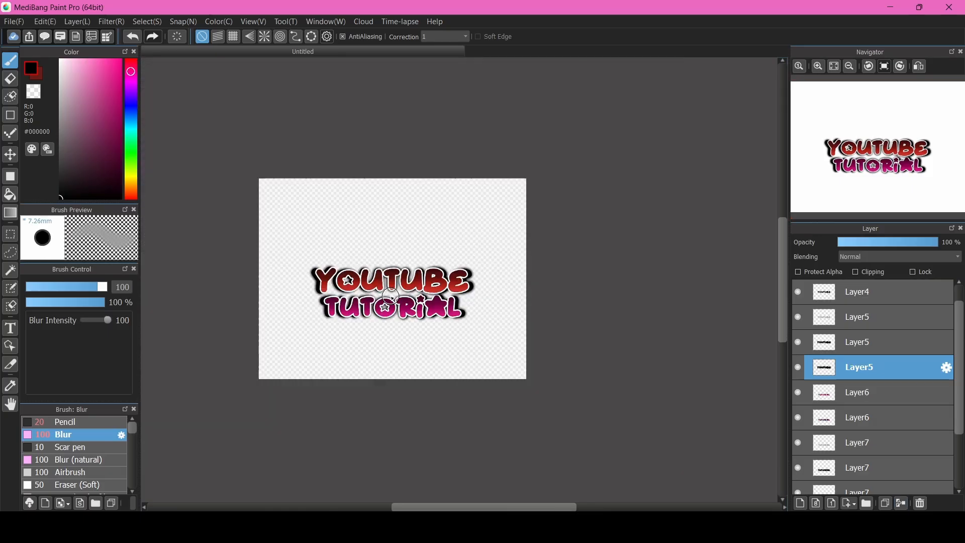
scroll(391, 271, "up", 3)
scroll(383, 281, "down", 2)
scroll(307, 260, "up", 3)
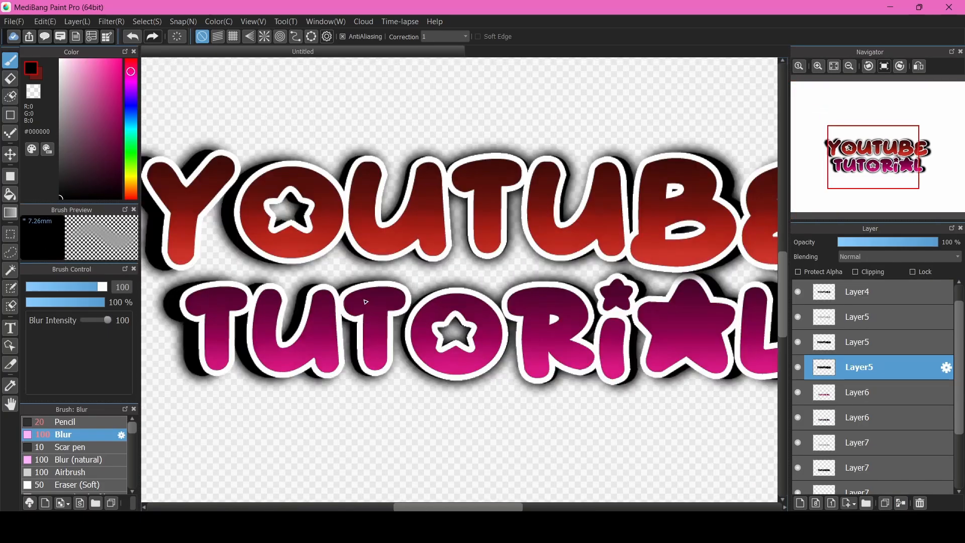
scroll(372, 267, "down", 3)
scroll(437, 241, "up", 1)
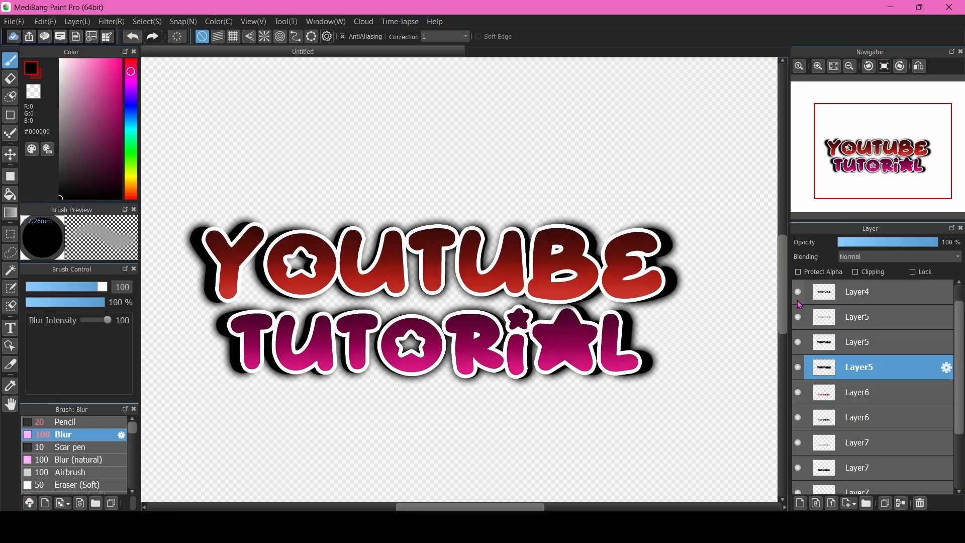
left_click(855, 301)
scroll(856, 300, "up", 1)
left_click(847, 297)
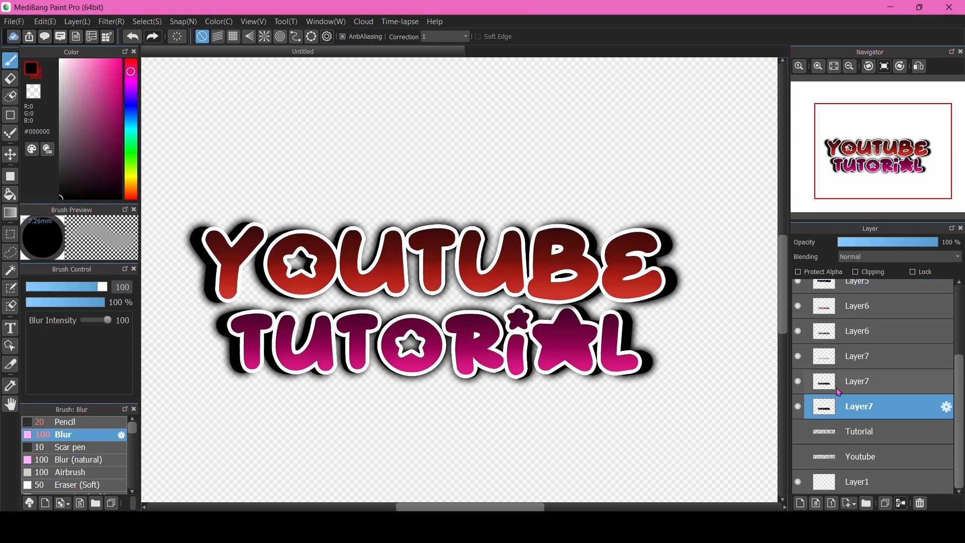
scroll(838, 391, "up", 6)
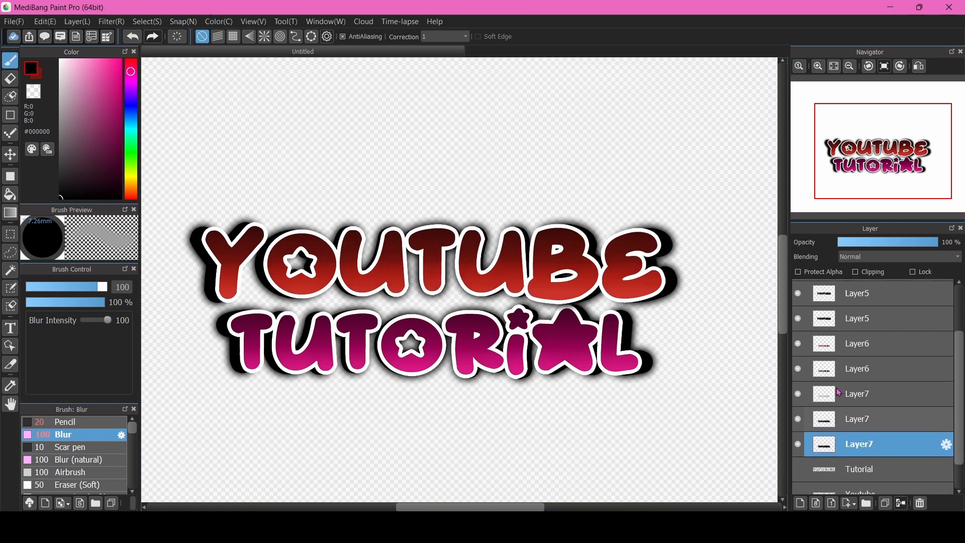
scroll(838, 392, "up", 1)
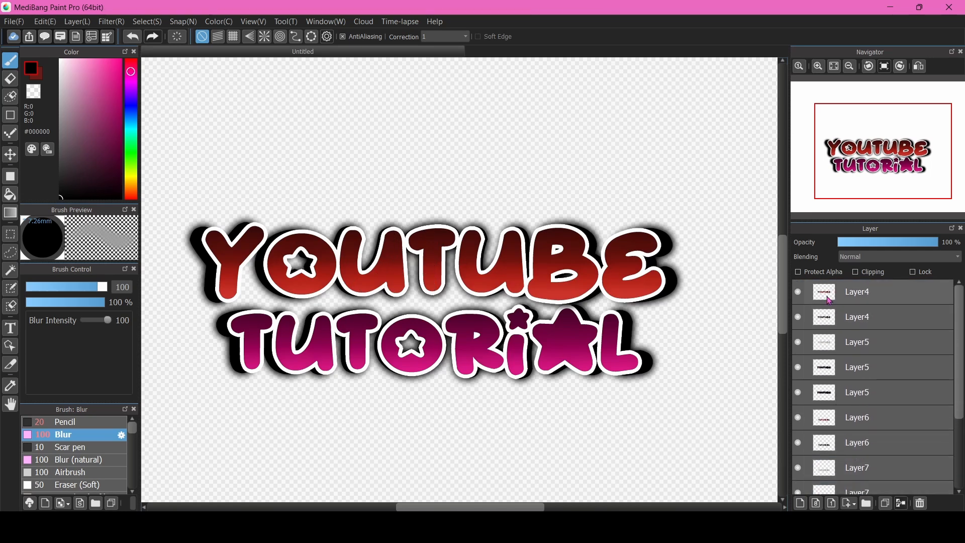
Import the spider-web-corner-6 image as a new layer above the top Layer4
left_click(829, 299)
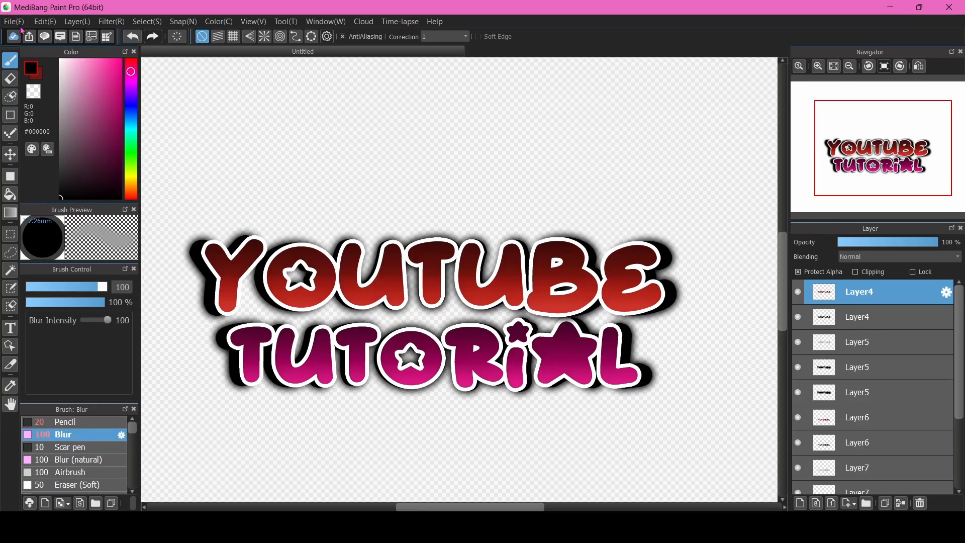
left_click(16, 21)
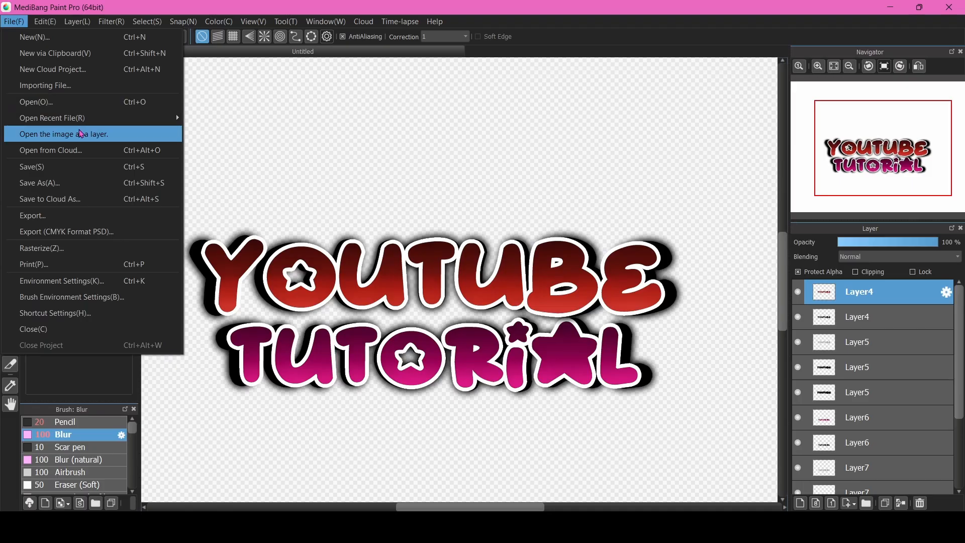
mouse_move(67, 113)
left_click(92, 134)
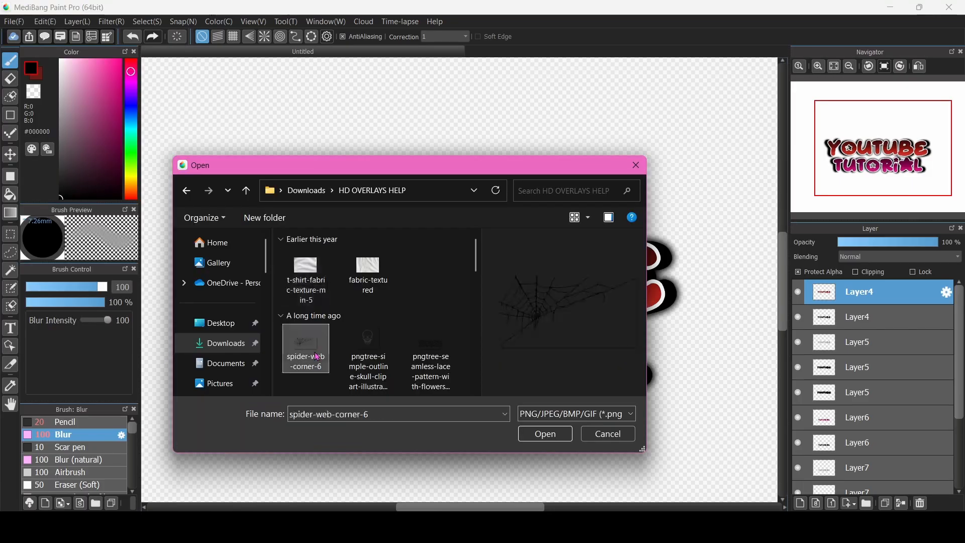
left_click(546, 433)
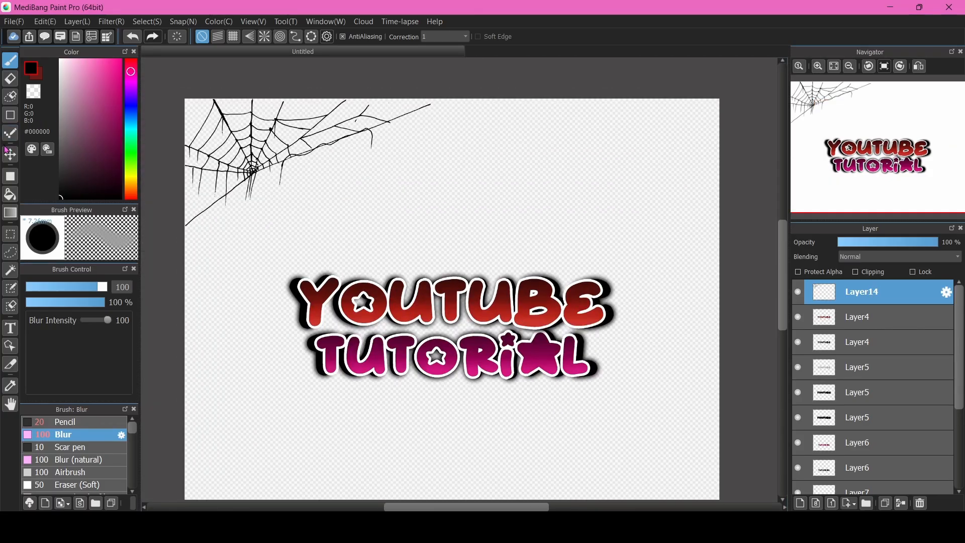
Move the imported spider web over the Y and O of Youtube
left_click(10, 154)
left_click_drag(270, 151, 363, 294)
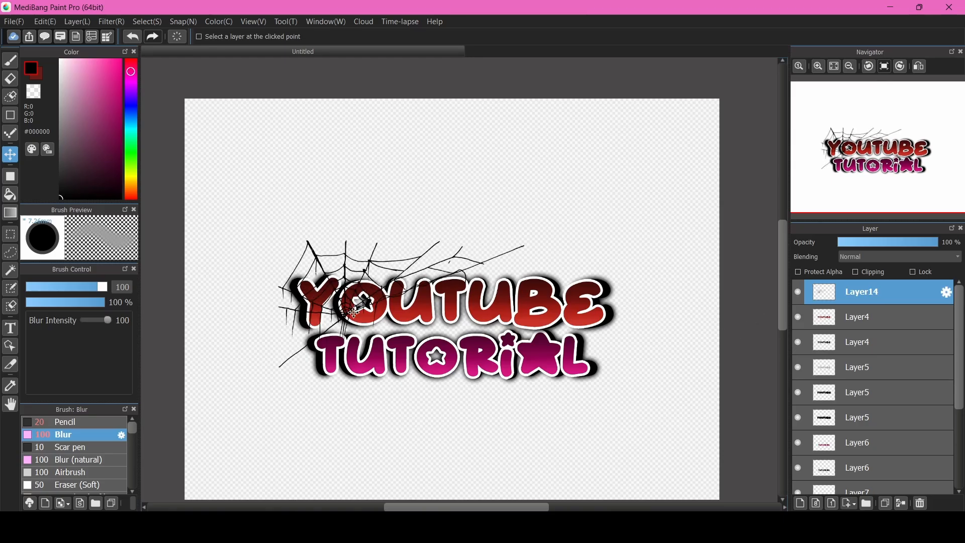
scroll(419, 322, "up", 1)
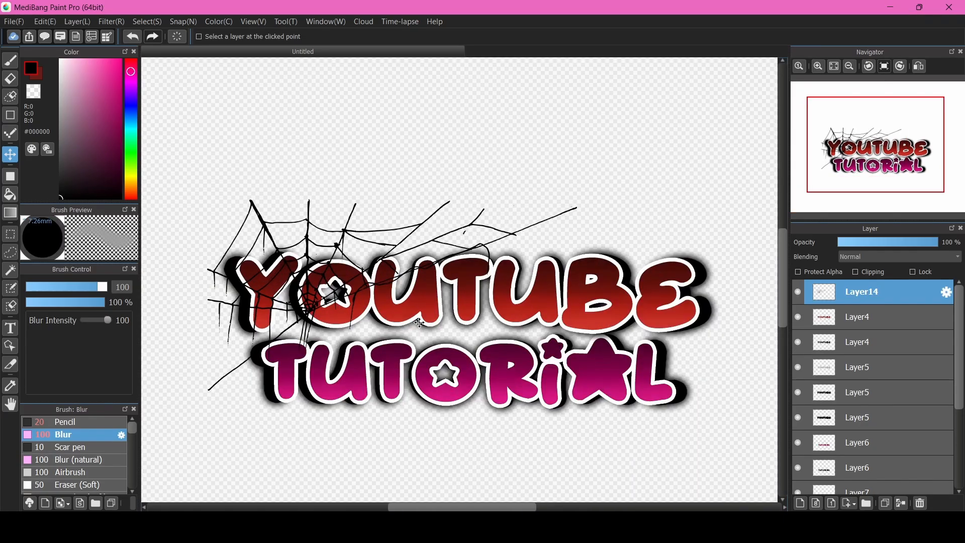
scroll(419, 322, "down", 2)
scroll(427, 344, "up", 2)
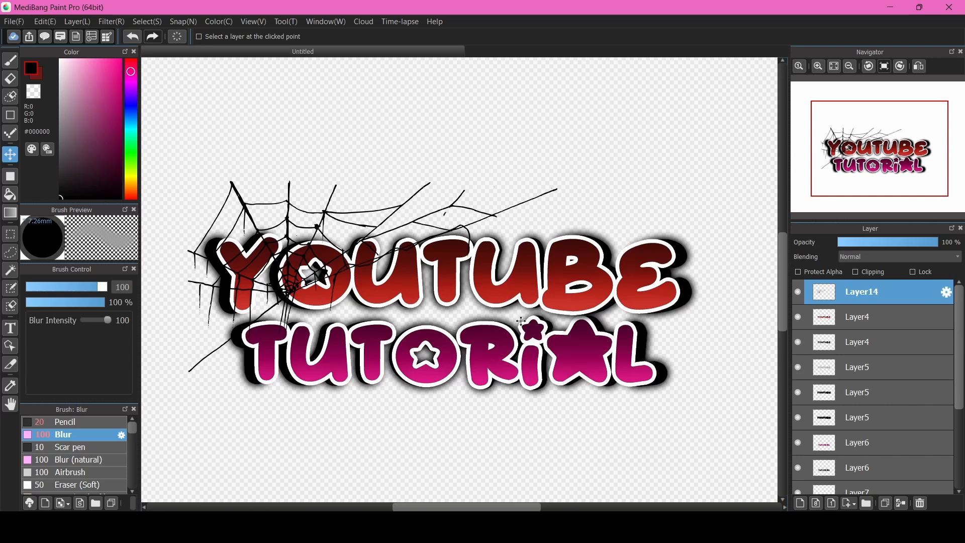
mouse_move(373, 247)
left_mouse_down()
mouse_move(372, 262)
mouse_move(368, 251)
left_mouse_up()
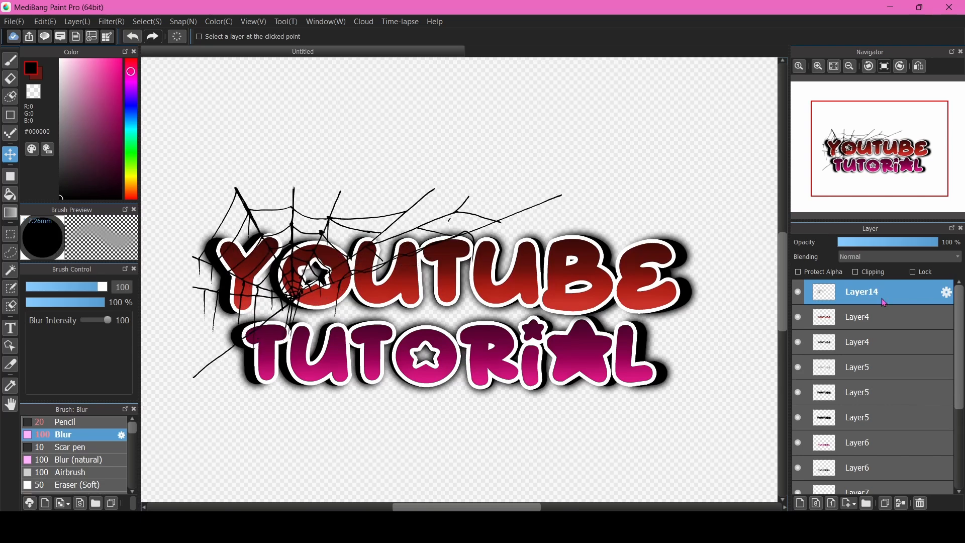
Clip the spider web layer to the Youtube letters and adjust its position around the O
left_click(863, 272)
scroll(266, 261, "down", 3)
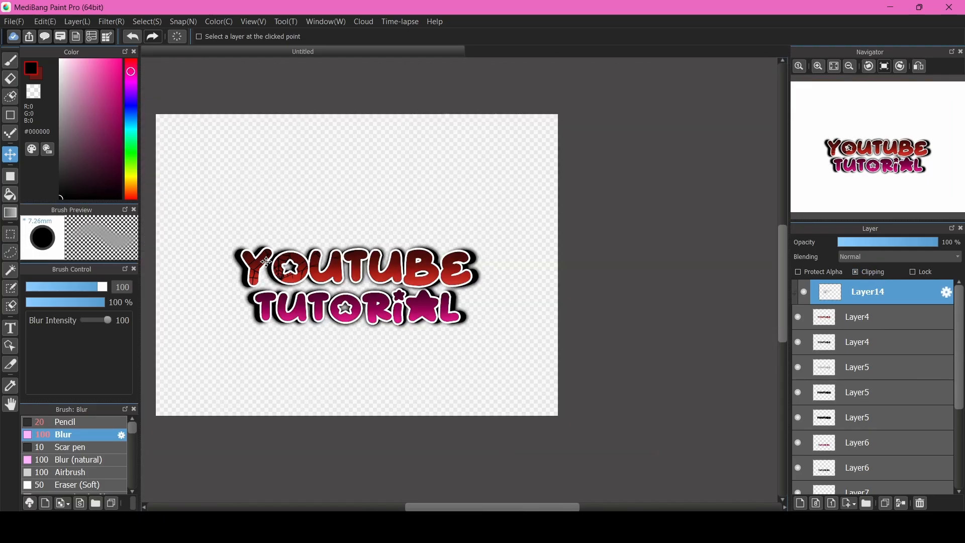
scroll(301, 269, "up", 3)
scroll(337, 276, "down", 3)
scroll(337, 275, "up", 3)
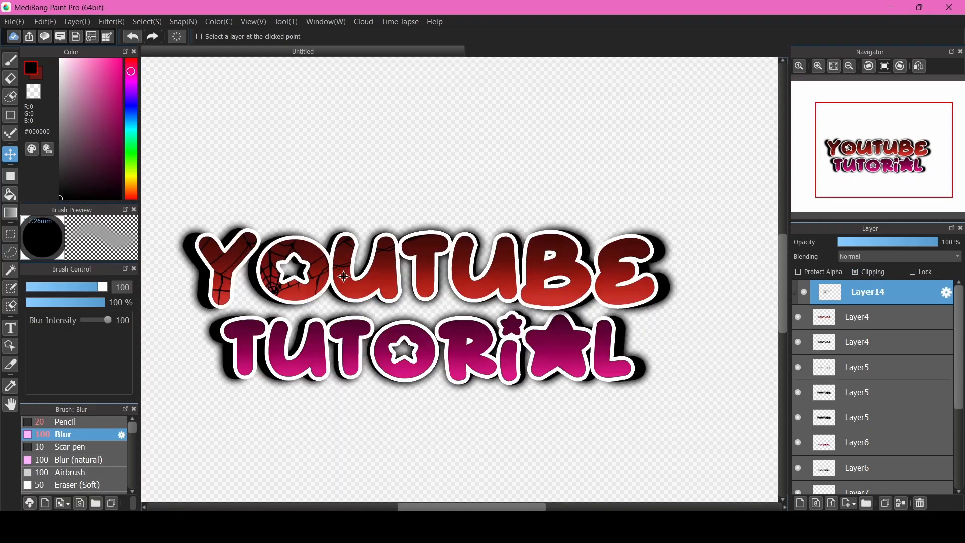
scroll(452, 279, "down", 3)
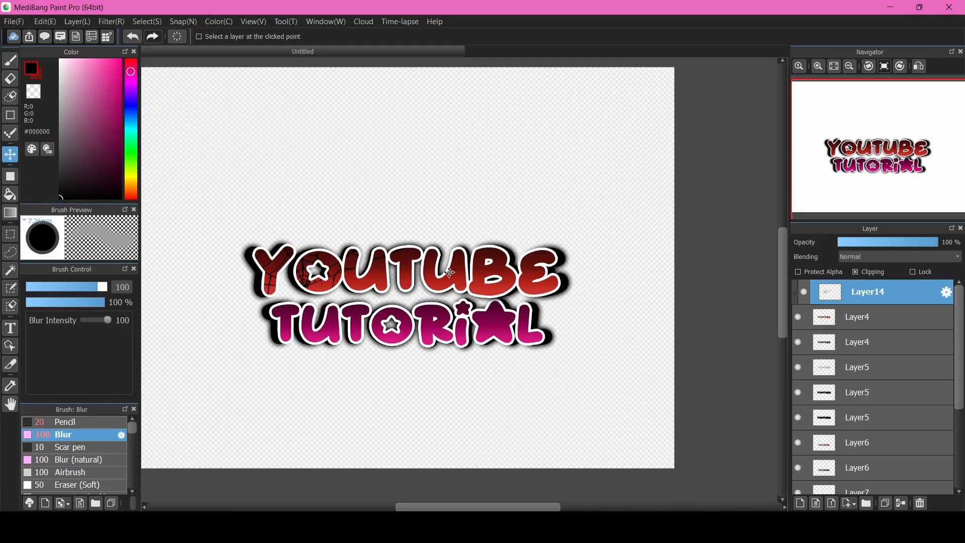
scroll(414, 270, "up", 2)
left_click_drag(301, 270, 340, 264)
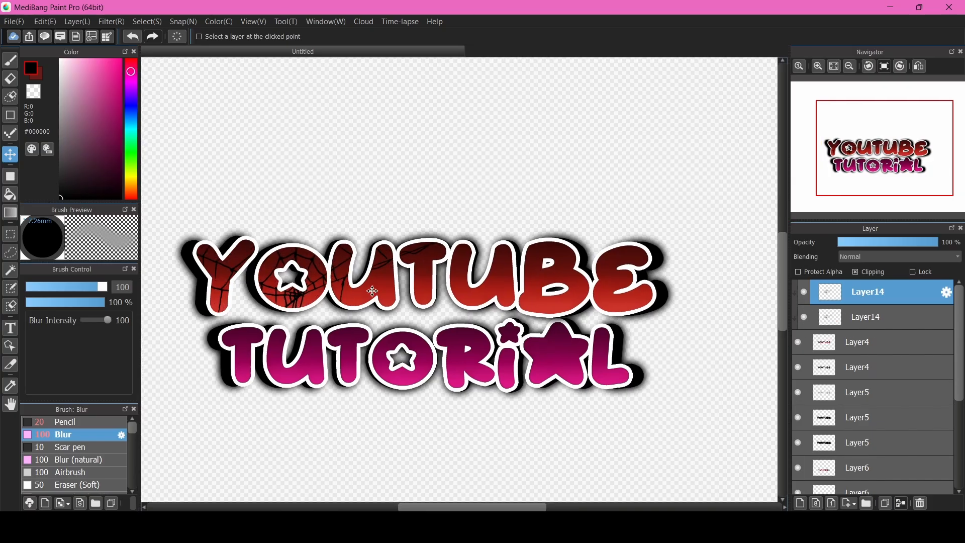
Move the duplicate spider web to the end of Youtube, flip it and position it across the remaining letters
left_click_drag(311, 281, 575, 293)
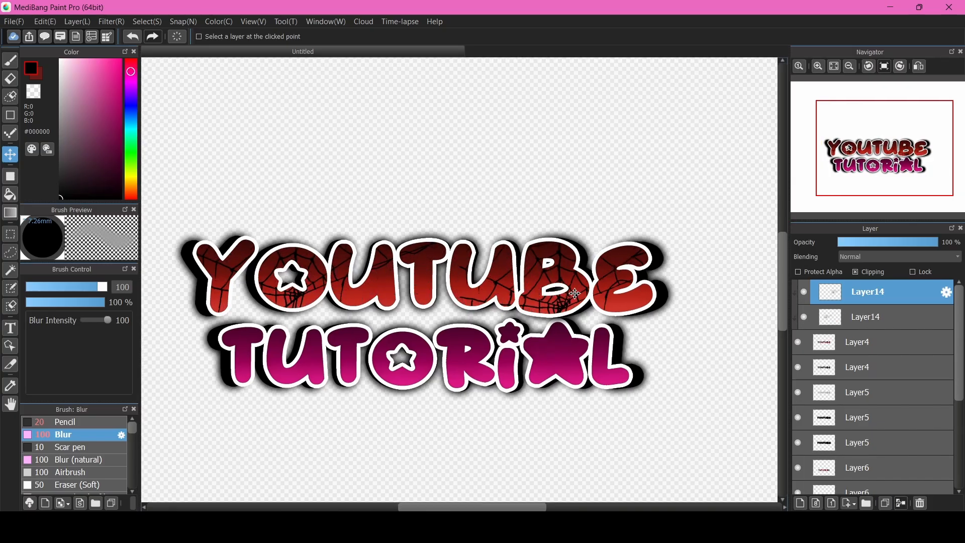
key("ctrl+t")
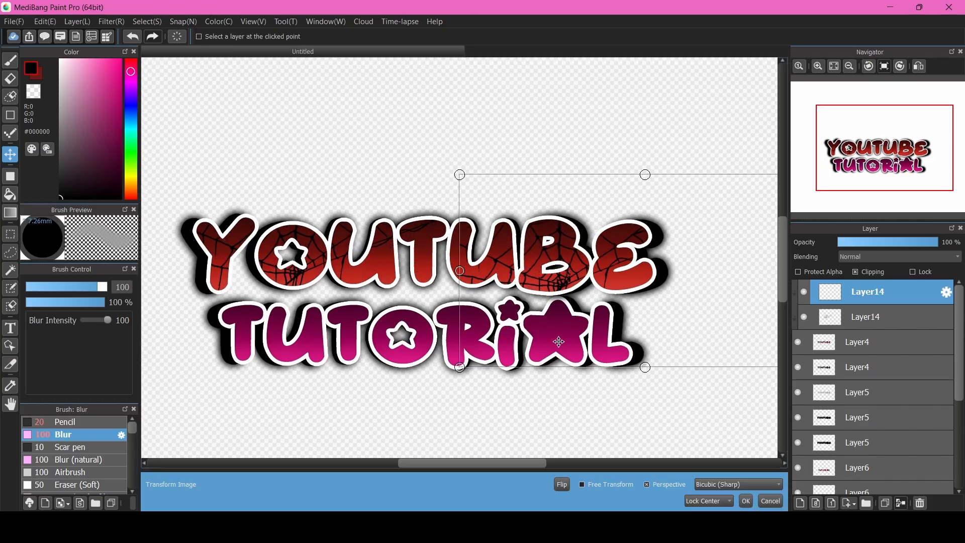
left_click(563, 482)
left_click_drag(590, 248, 453, 291)
left_click(745, 500)
scroll(383, 281, "down", 2)
scroll(379, 280, "up", 3)
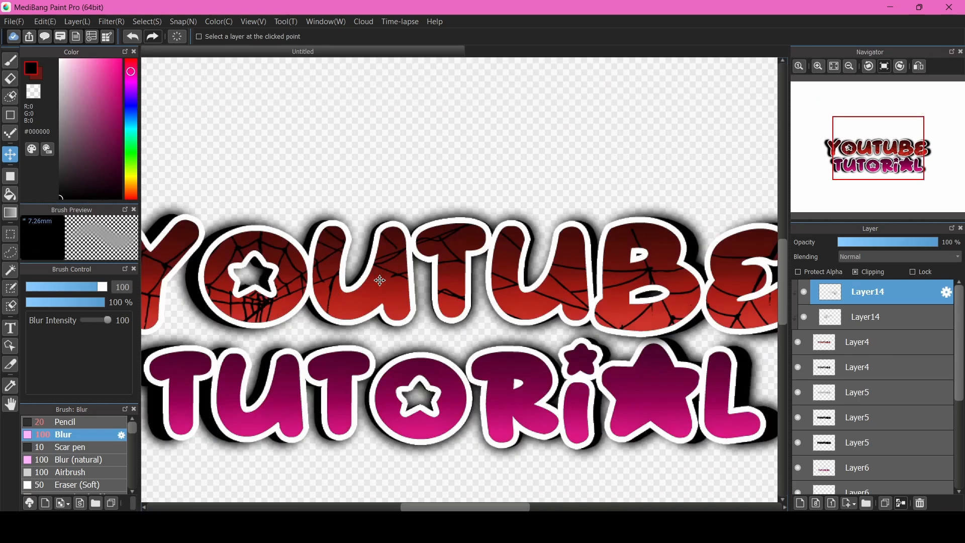
scroll(396, 281, "down", 3)
scroll(396, 280, "up", 3)
mouse_move(429, 281)
left_mouse_down()
mouse_move(422, 297)
mouse_move(434, 285)
left_mouse_up()
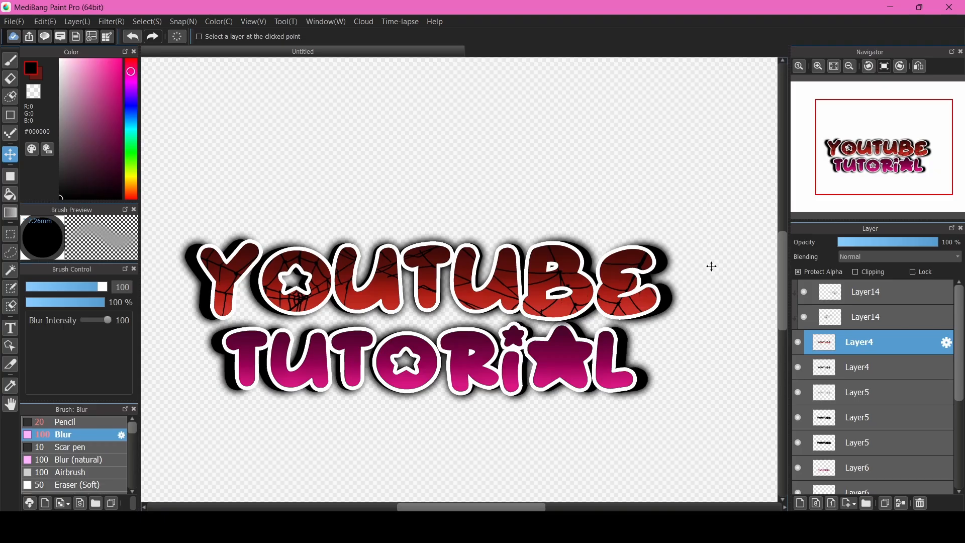
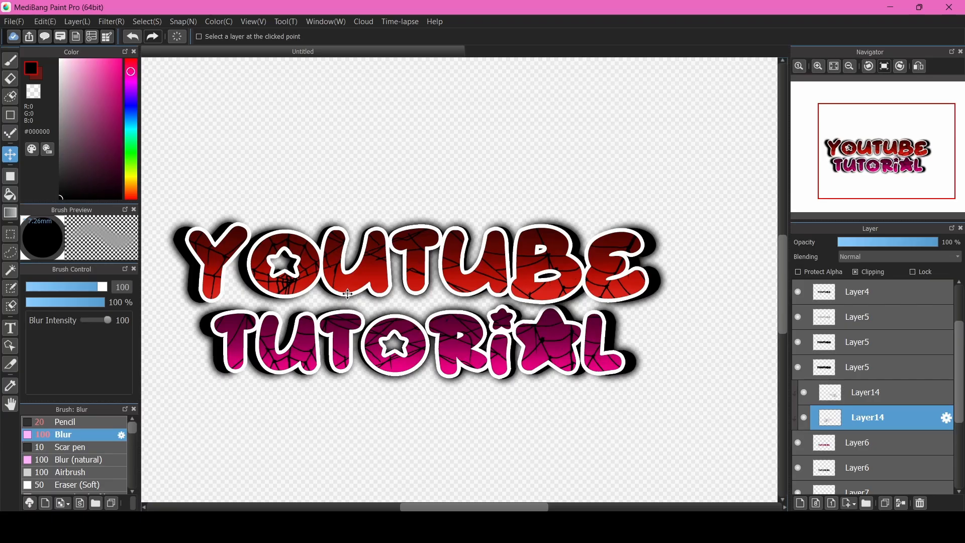
Add a new layer above the topmost Layer14 web and turn off its clipping
scroll(848, 441, "up", 2)
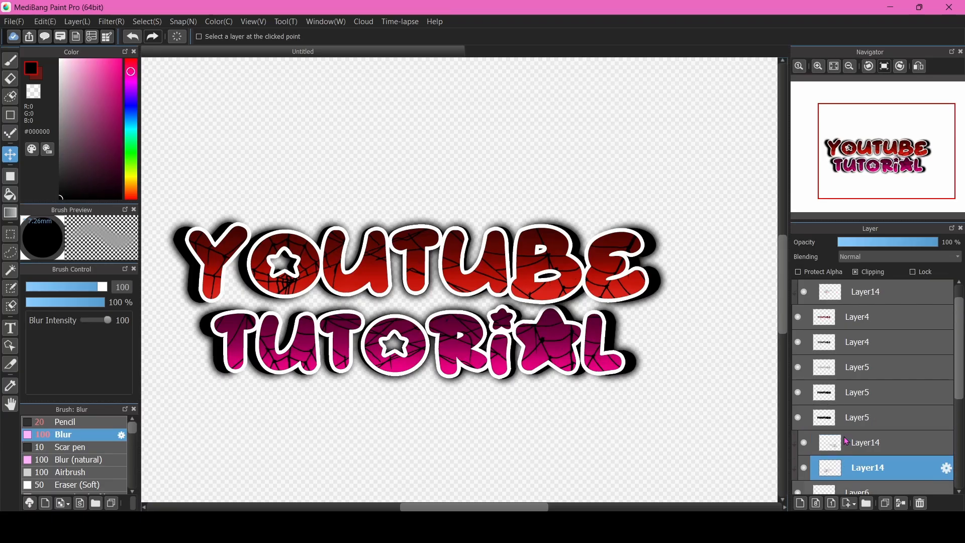
left_click(847, 292)
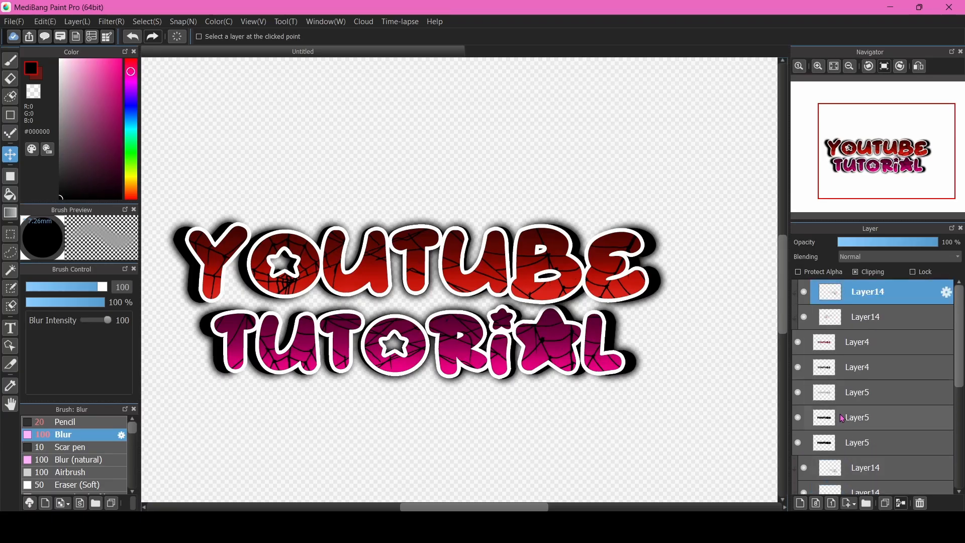
left_click(805, 504)
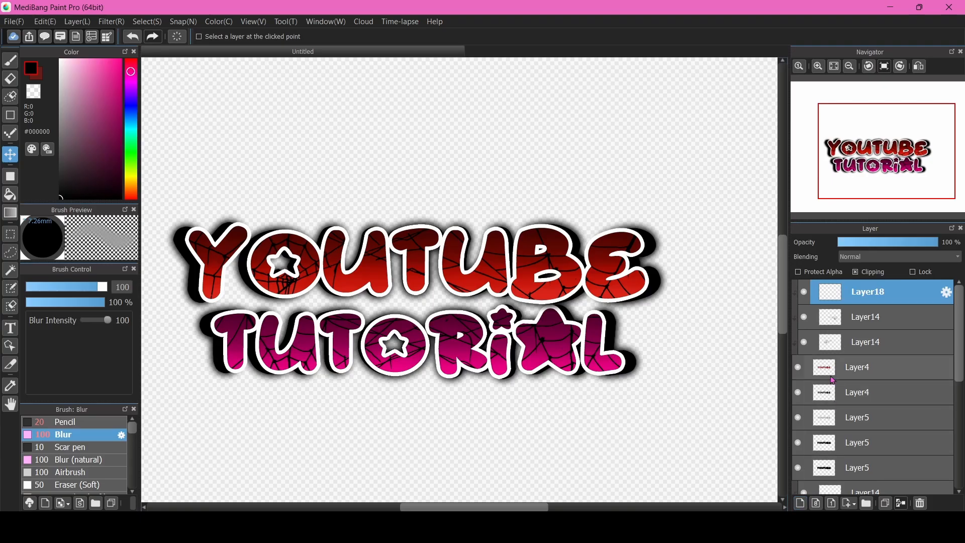
left_click(855, 272)
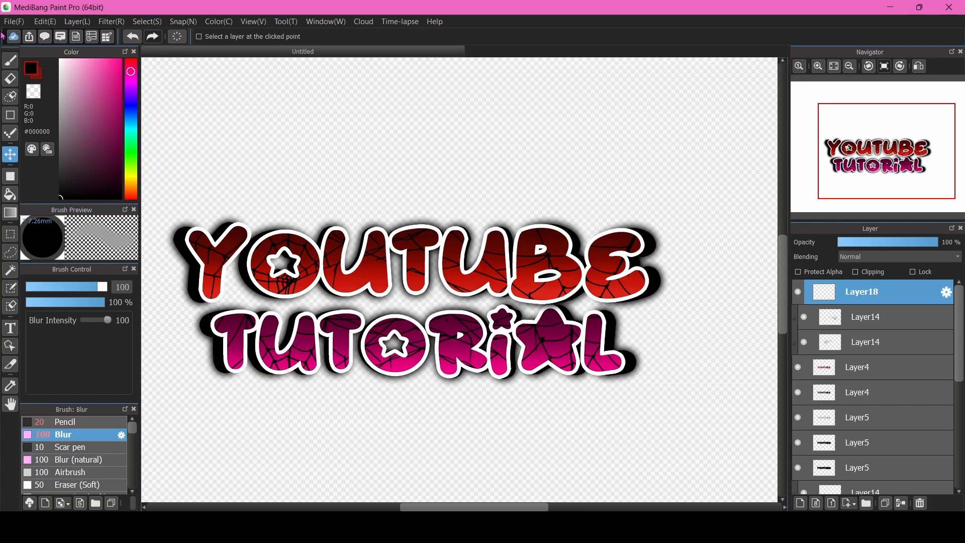
Set up the Pencil brush at size 20 in white #FFFFFF for working on the Youtube letters
left_click(9, 60)
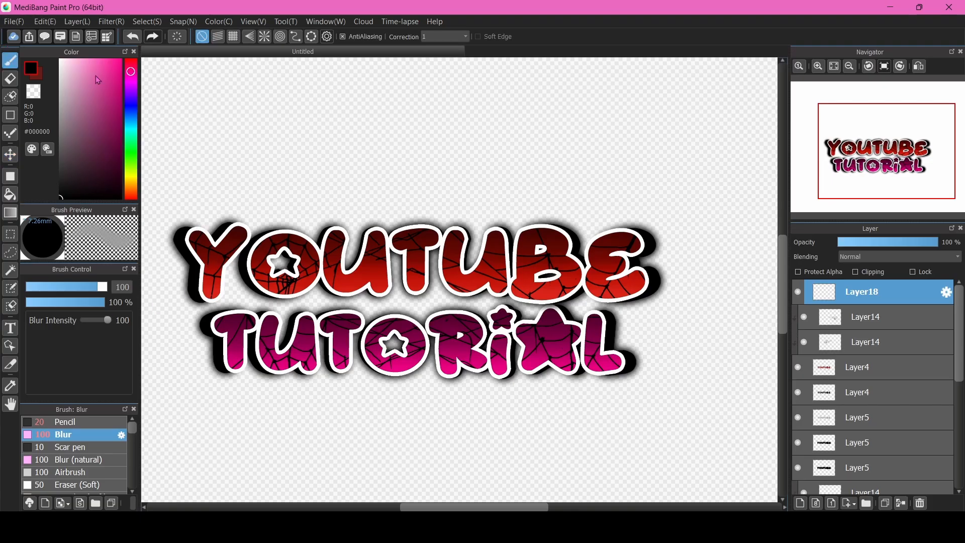
left_click(60, 60)
left_click(68, 423)
scroll(220, 240, "up", 5)
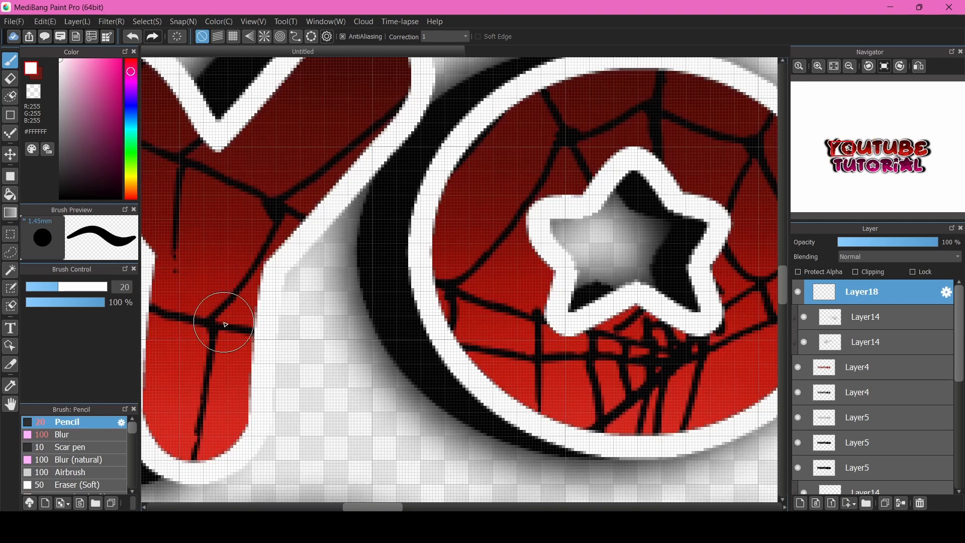
scroll(209, 283, "down", 5)
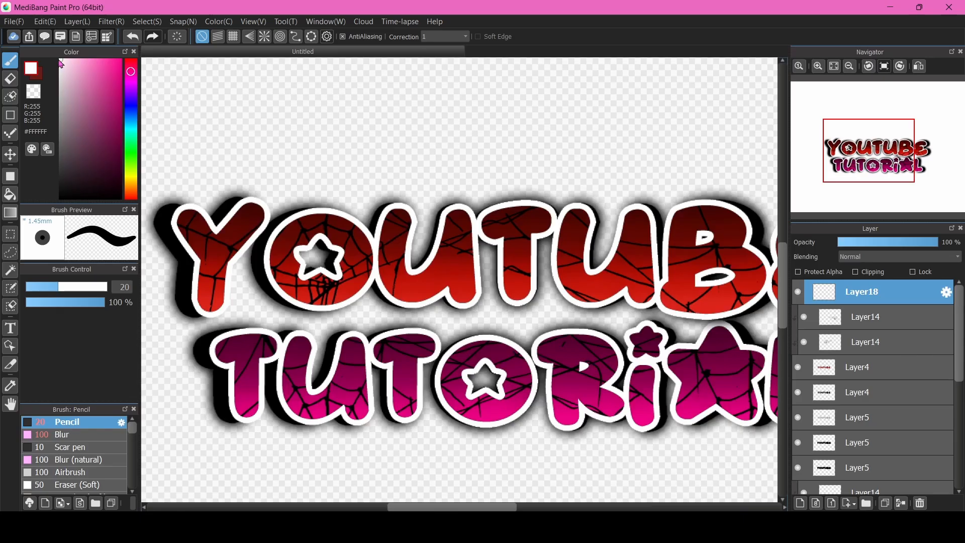
left_click_drag(60, 63, 59, 156)
left_click_drag(119, 171, 6, 5)
scroll(270, 256, "down", 2)
scroll(267, 241, "up", 10)
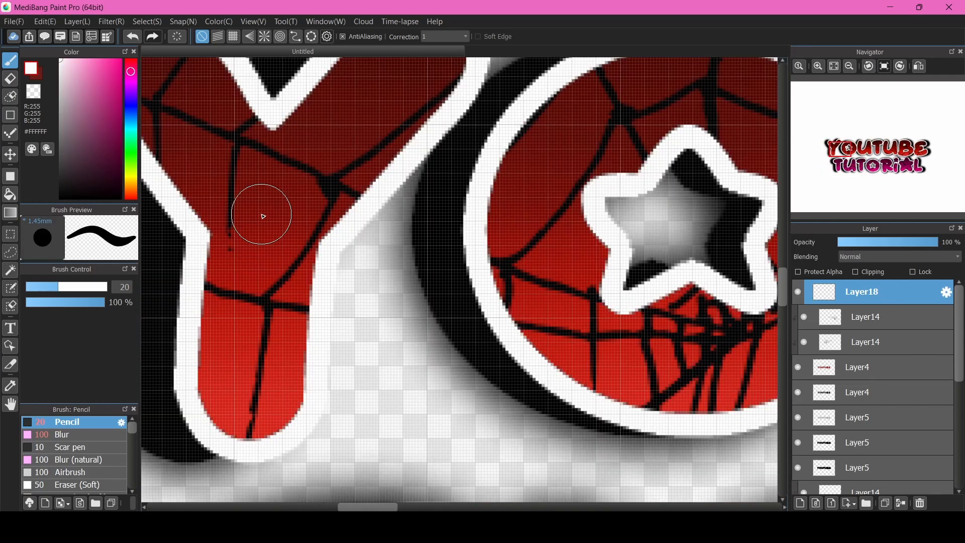
Paint vertical white highlight strokes on the Youtube Y's stem and on both sides of the star in the O
left_click_drag(261, 216, 259, 349)
scroll(247, 280, "down", 4)
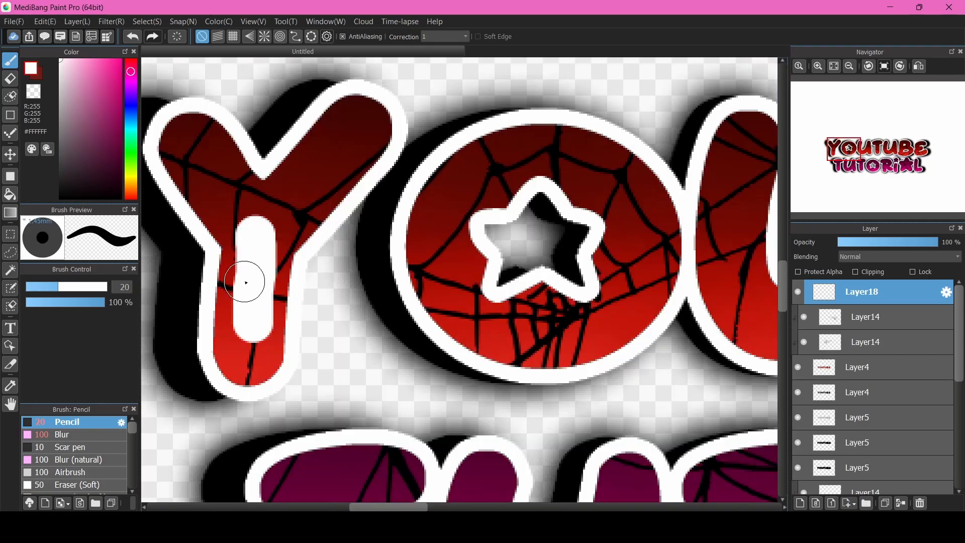
scroll(317, 258, "up", 5)
scroll(316, 255, "up", 2)
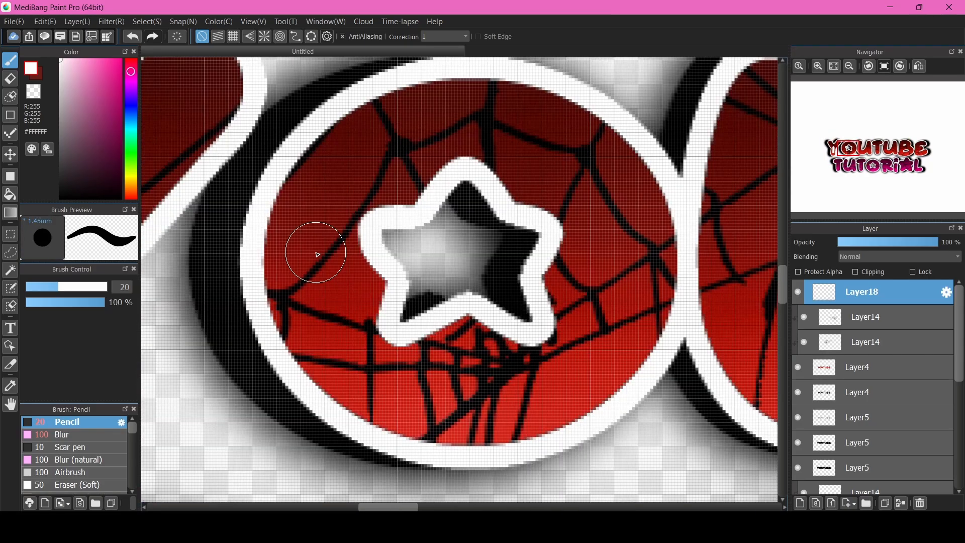
left_click_drag(313, 233, 314, 320)
scroll(266, 273, "down", 4)
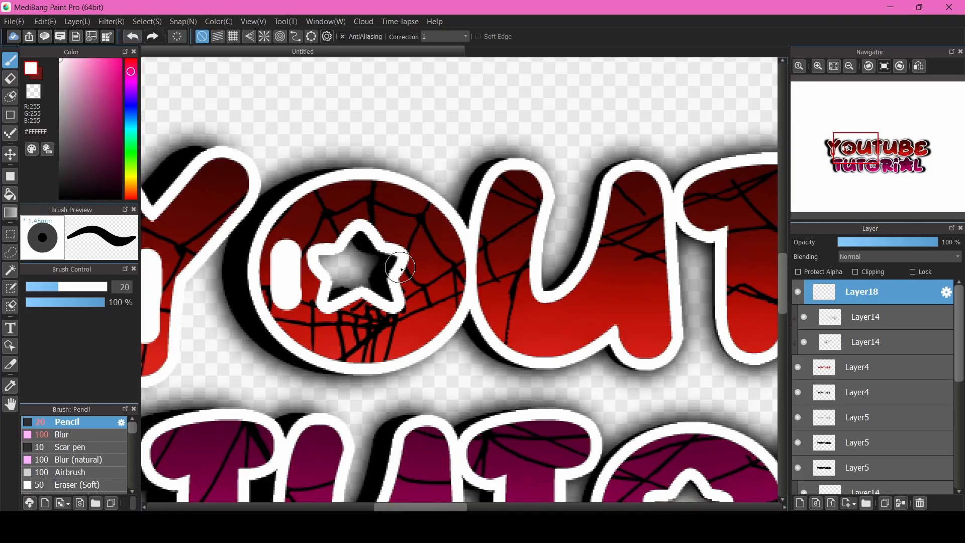
scroll(510, 225, "up", 6)
left_click_drag(455, 171, 469, 334)
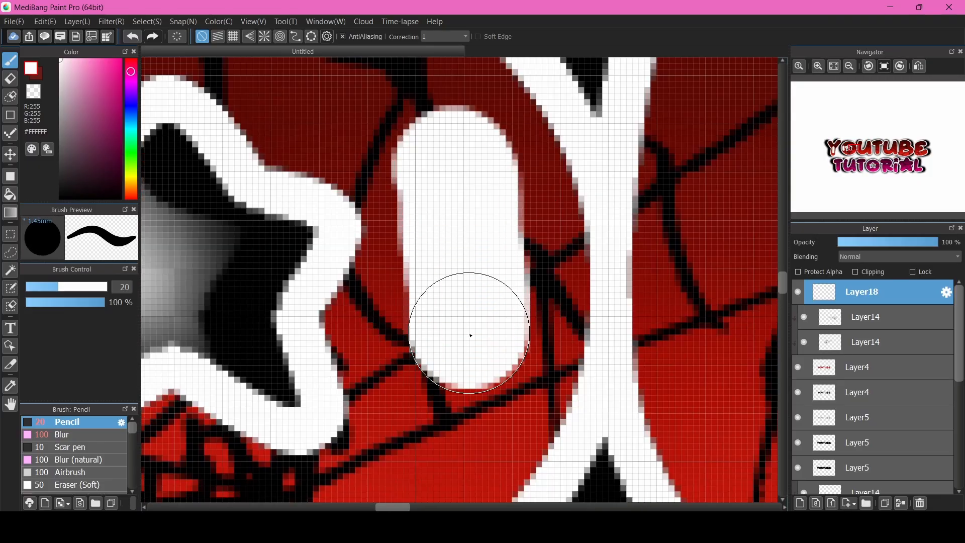
scroll(307, 236, "down", 4)
Paint vertical white highlight strokes on both arms of the first Youtube U and on the T's stem
scroll(306, 236, "up", 4)
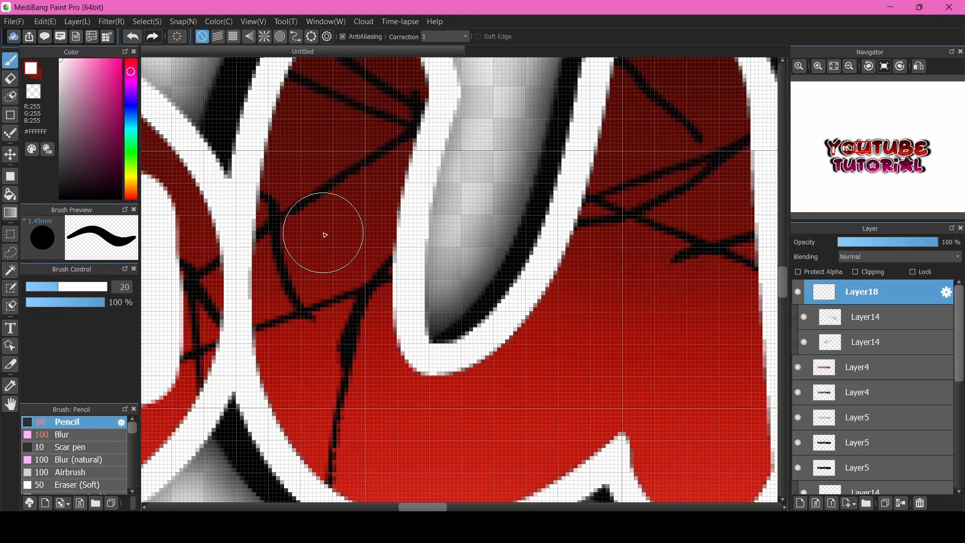
left_click_drag(323, 230, 325, 344)
scroll(308, 317, "down", 4)
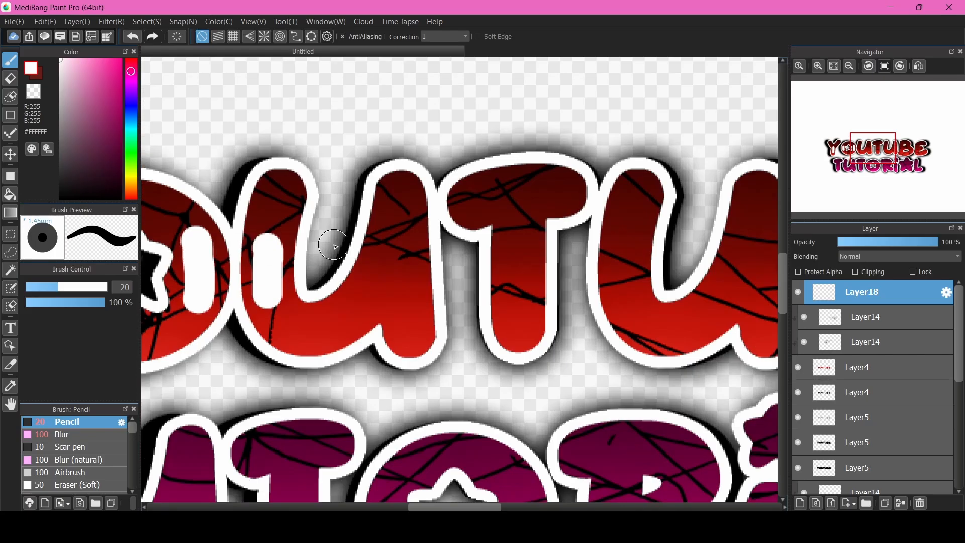
scroll(392, 254, "up", 4)
scroll(383, 281, "down", 6)
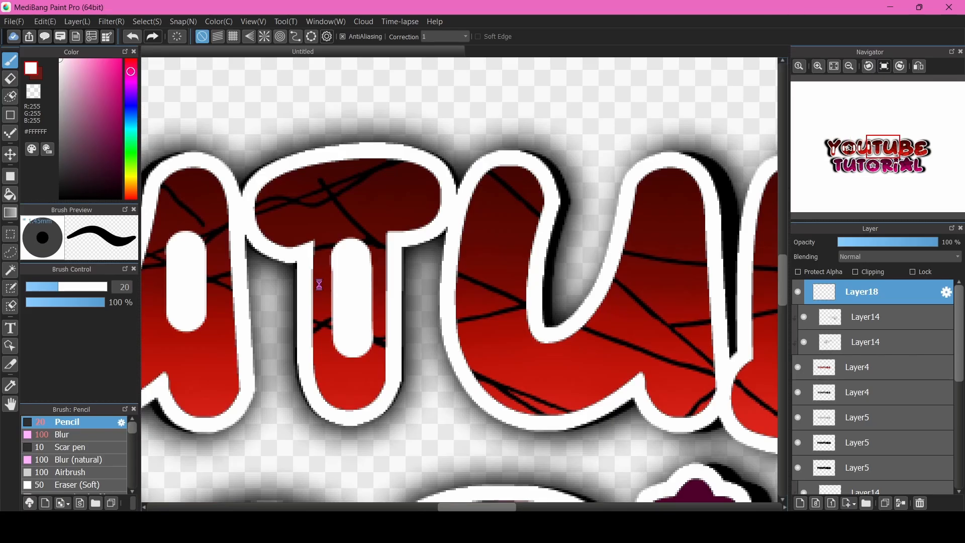
Paint a vertical white highlight stroke on each arm of the second U in Youtube
scroll(348, 286, "up", 4)
scroll(348, 286, "up", 2)
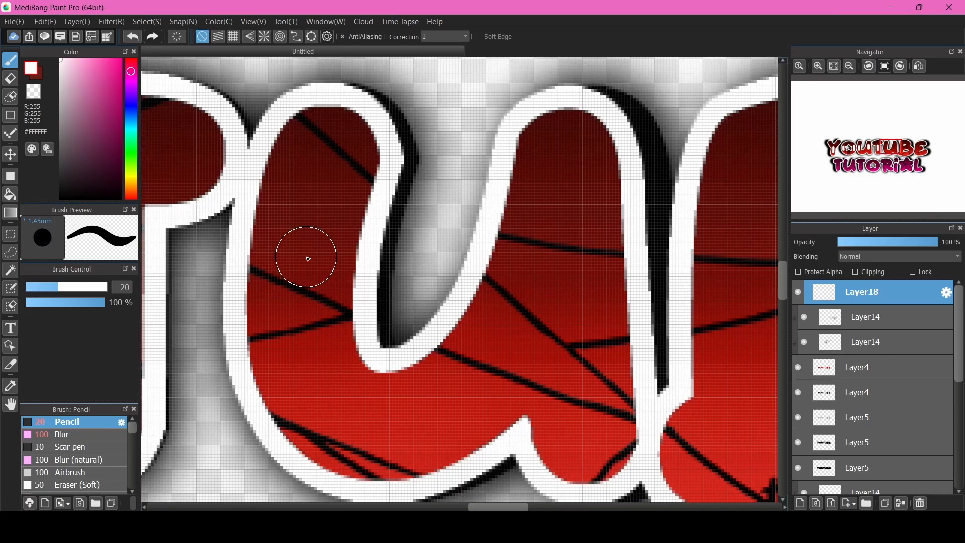
left_click_drag(304, 304, 319, 362)
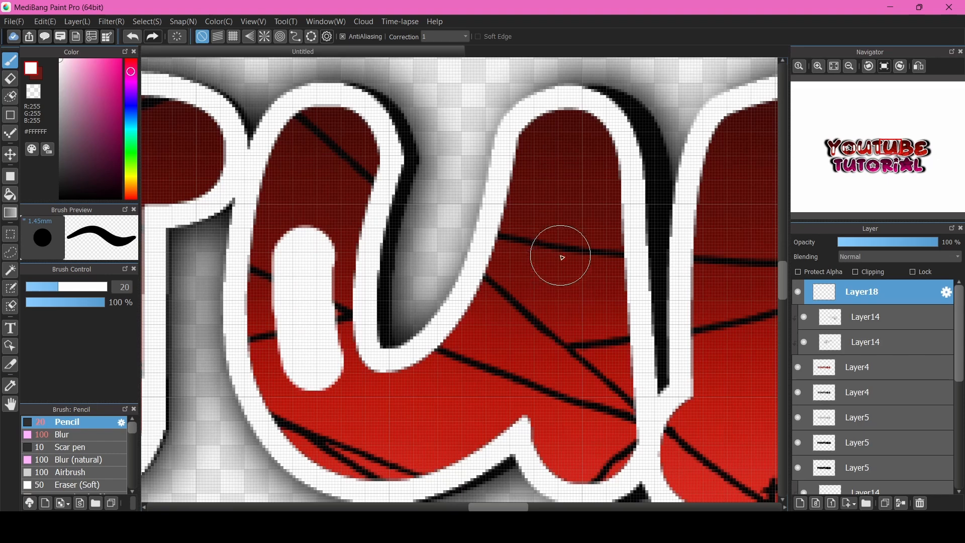
left_click_drag(557, 237, 567, 328)
scroll(380, 201, "down", 5)
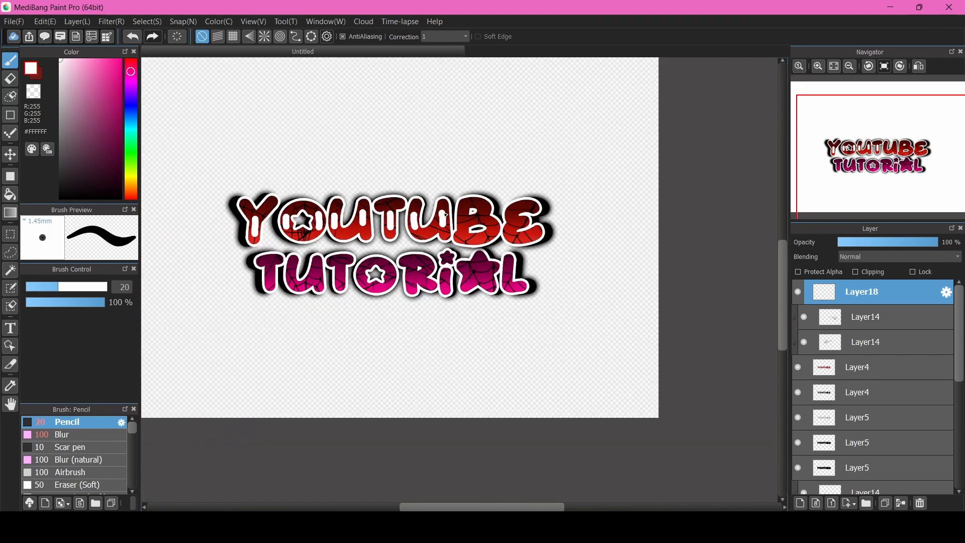
Paint white highlight strokes on both sides of the Youtube B and on the E's spine and middle bar
scroll(316, 189, "up", 5)
left_click_drag(320, 166, 321, 309)
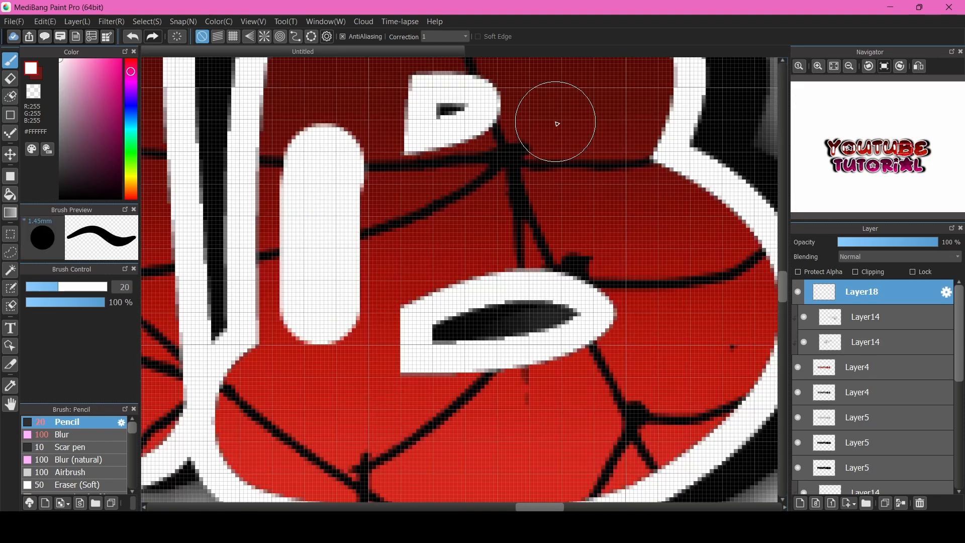
left_click_drag(556, 120, 591, 240)
scroll(444, 232, "down", 5)
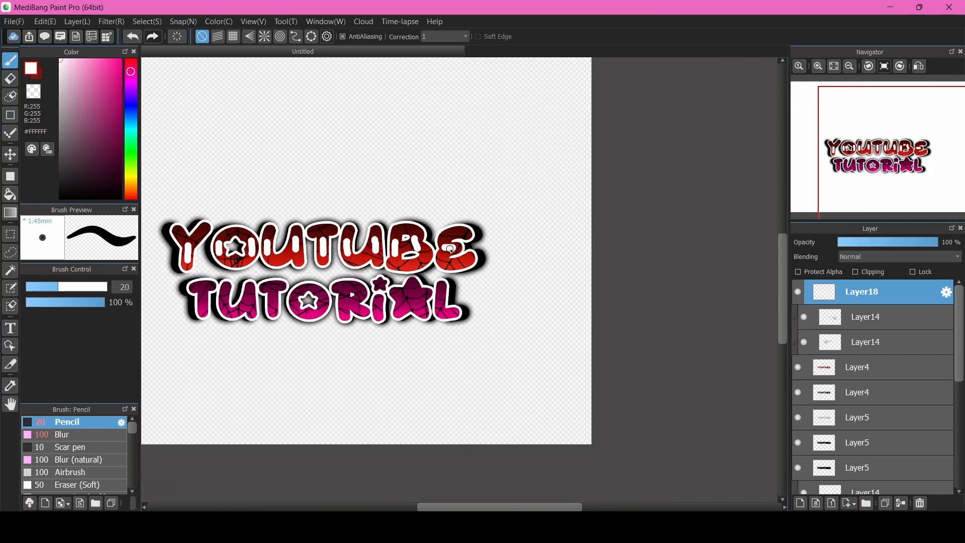
scroll(410, 174, "up", 5)
left_click_drag(390, 134, 390, 312)
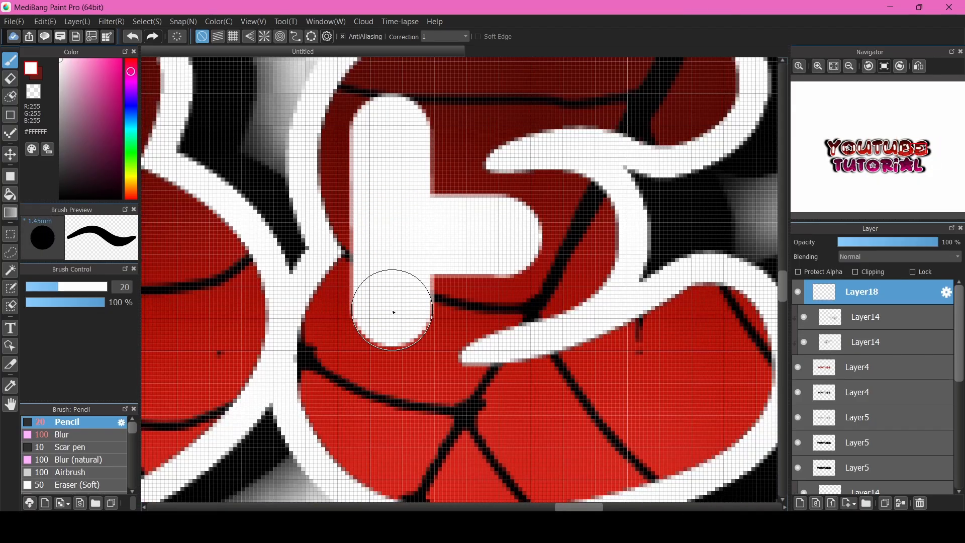
scroll(422, 280, "down", 4)
scroll(434, 270, "down", 2)
scroll(368, 262, "up", 4)
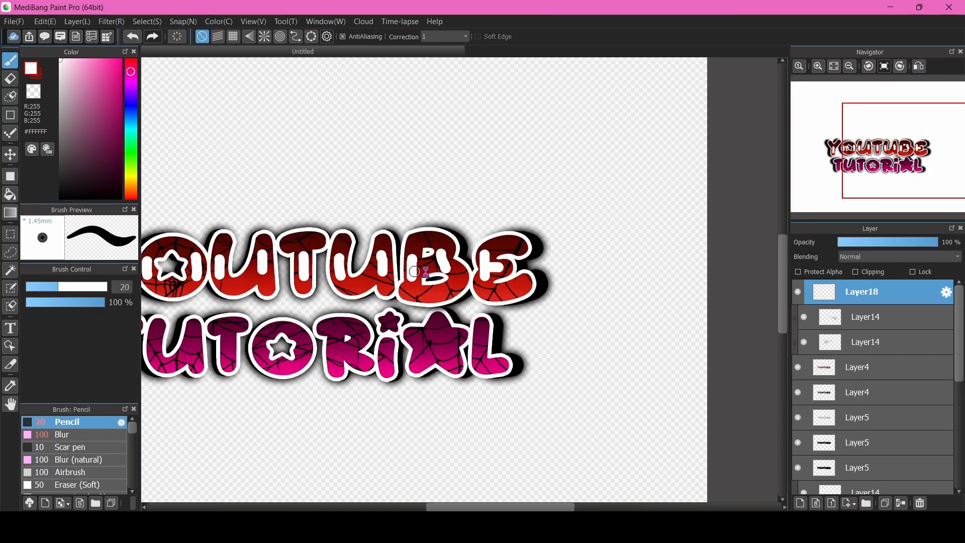
scroll(554, 287, "down", 5)
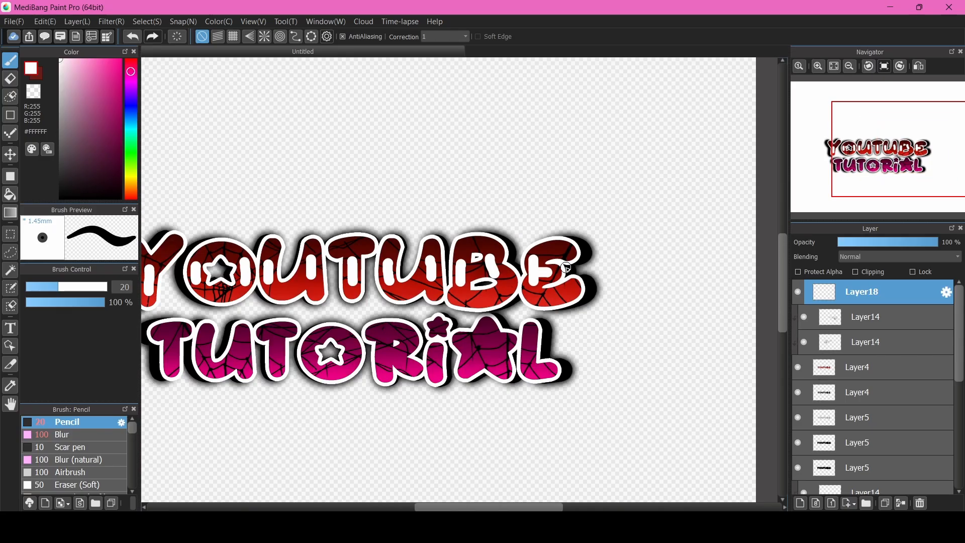
scroll(519, 268, "up", 2)
Try softening the white highlights across the Youtube letters with the Blur brush at size 50, and undo the blurring
left_click(63, 434)
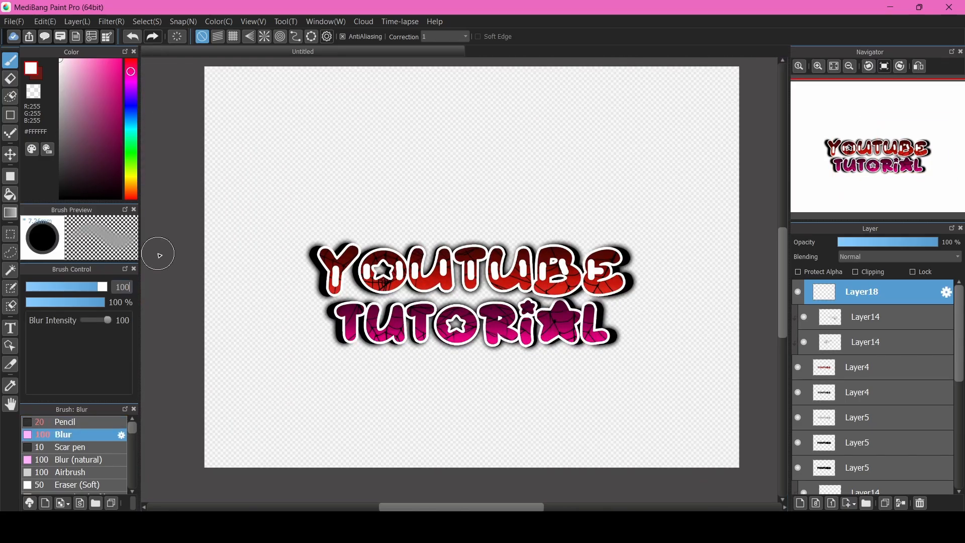
key("BackSpace")
key("BackSpace")
type("50")
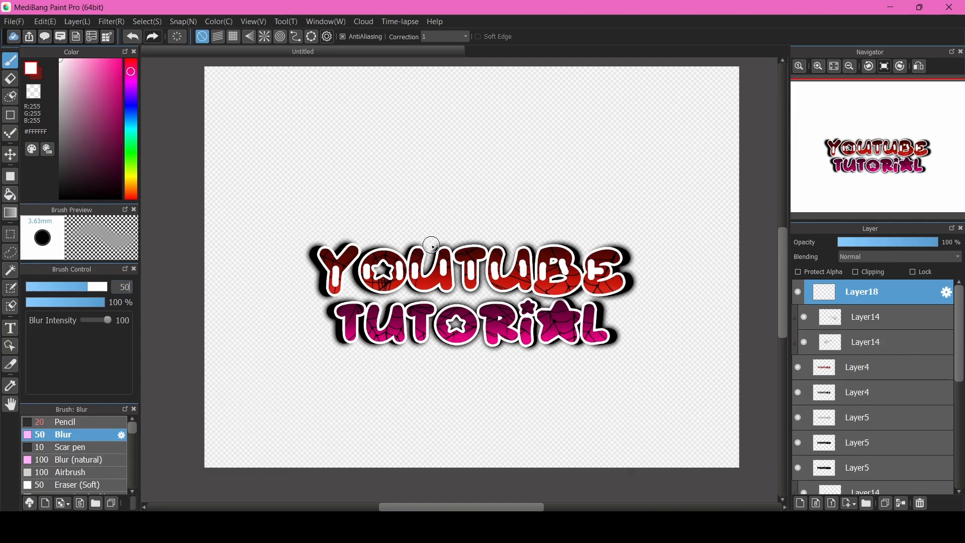
scroll(440, 294, "up", 3)
scroll(568, 335, "down", 2)
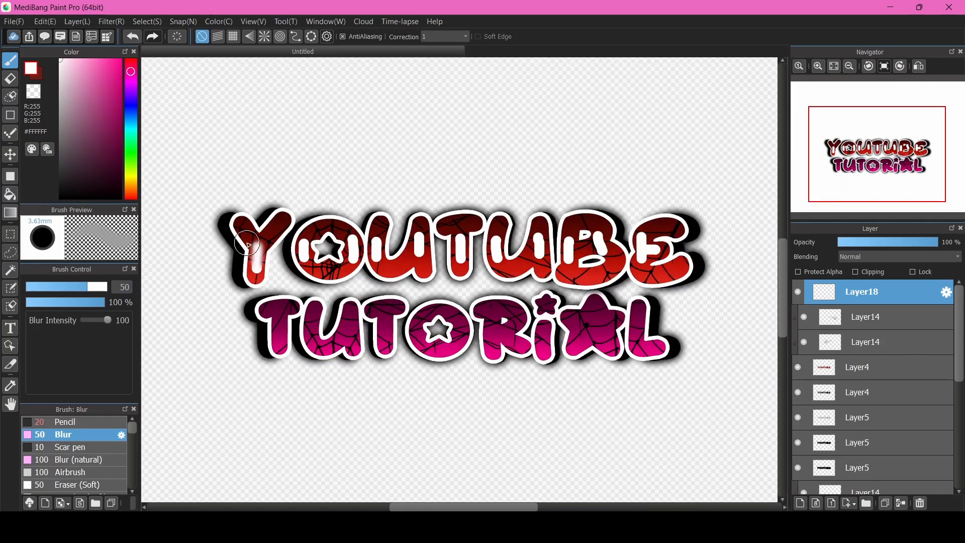
mouse_move(278, 257)
left_mouse_down()
mouse_move(446, 247)
mouse_move(368, 247)
left_mouse_up()
left_click_drag(446, 229, 300, 256)
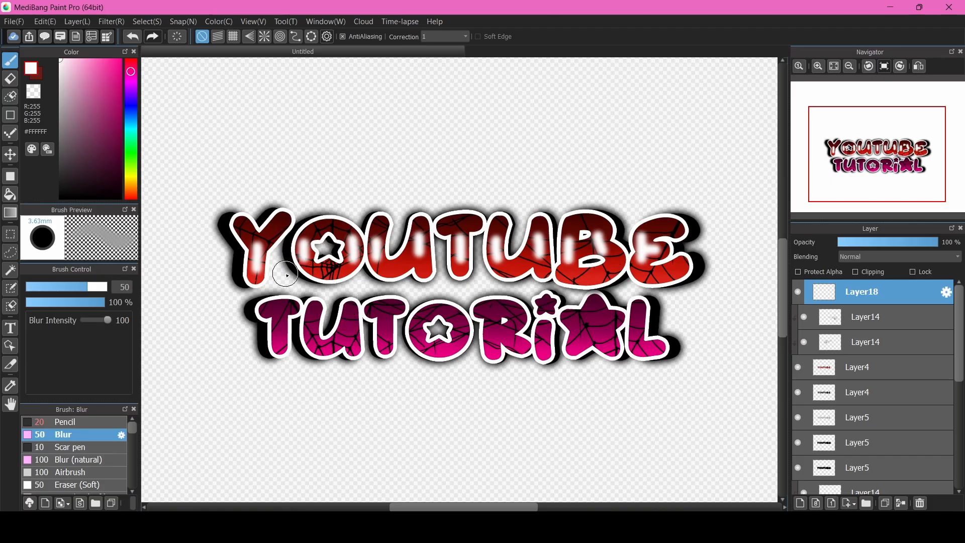
left_click_drag(255, 275, 258, 235)
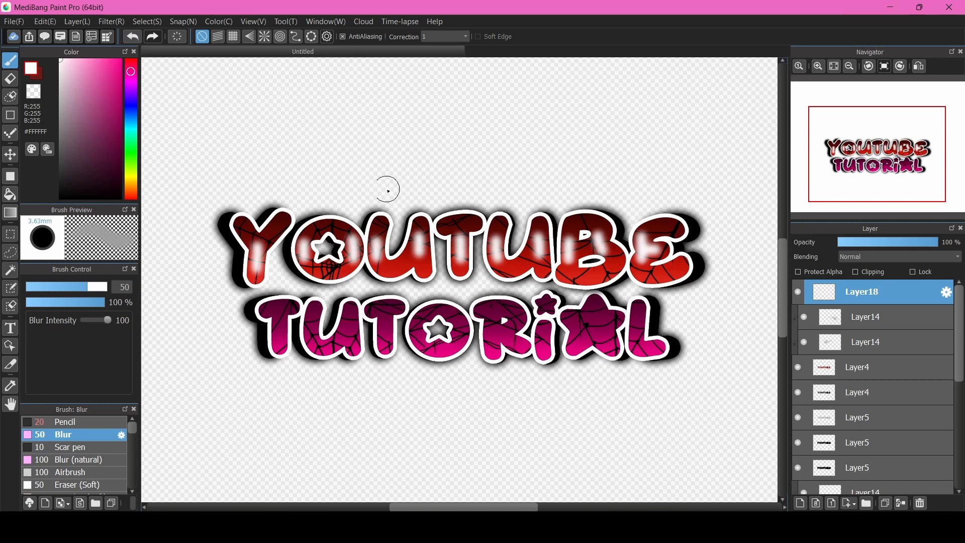
left_click(128, 37)
left_click(128, 36)
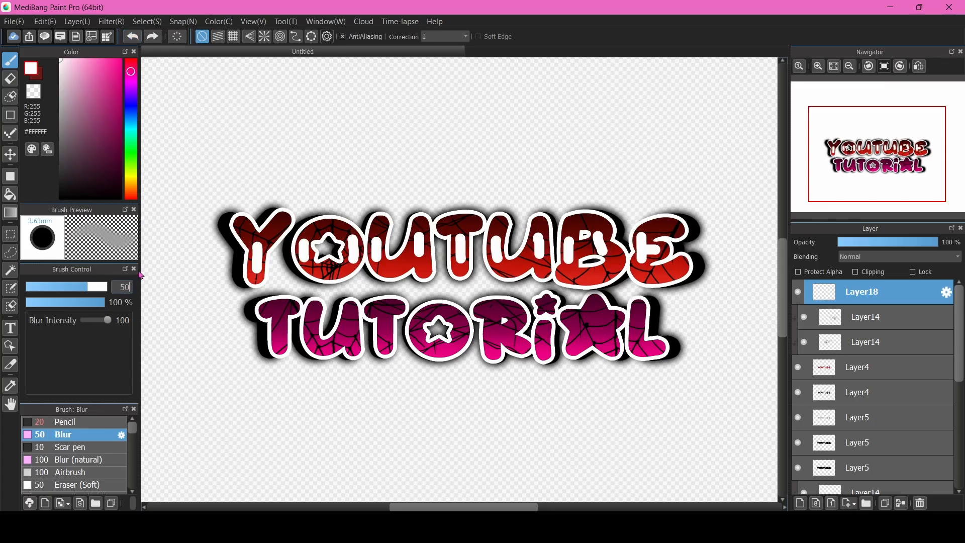
Set the Blur brush size to 100 and try softening the white highlights across all the Youtube letters
key("BackSpace")
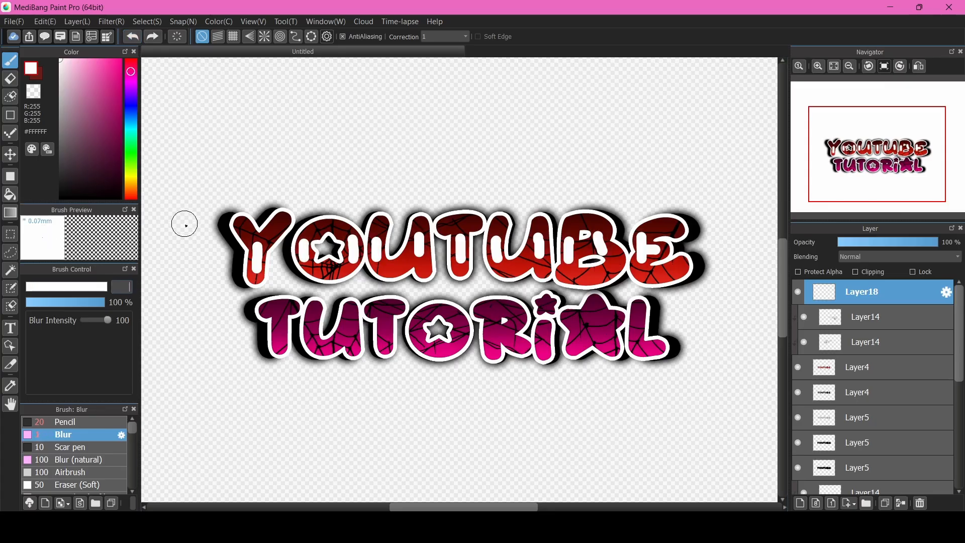
type("00")
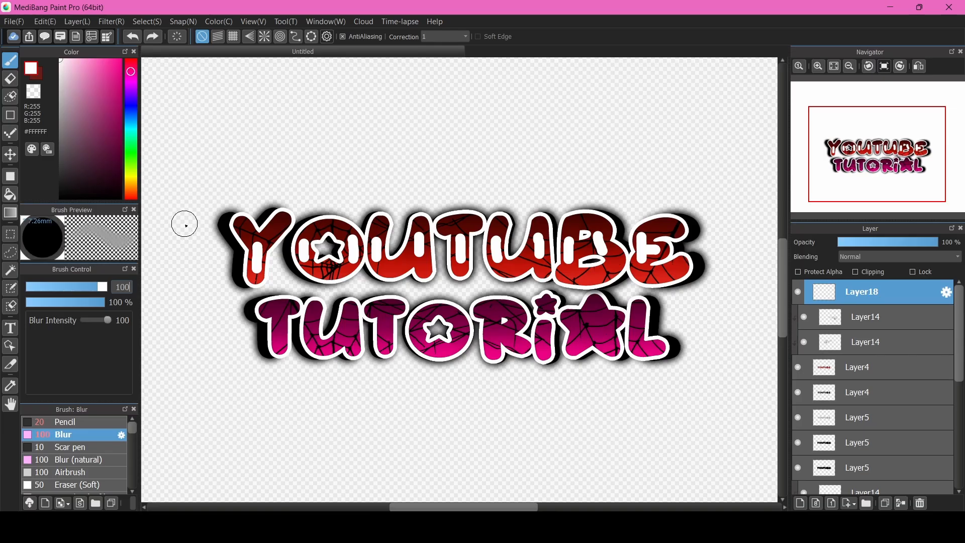
mouse_move(254, 249)
left_mouse_down()
mouse_move(417, 247)
mouse_move(720, 267)
left_mouse_up()
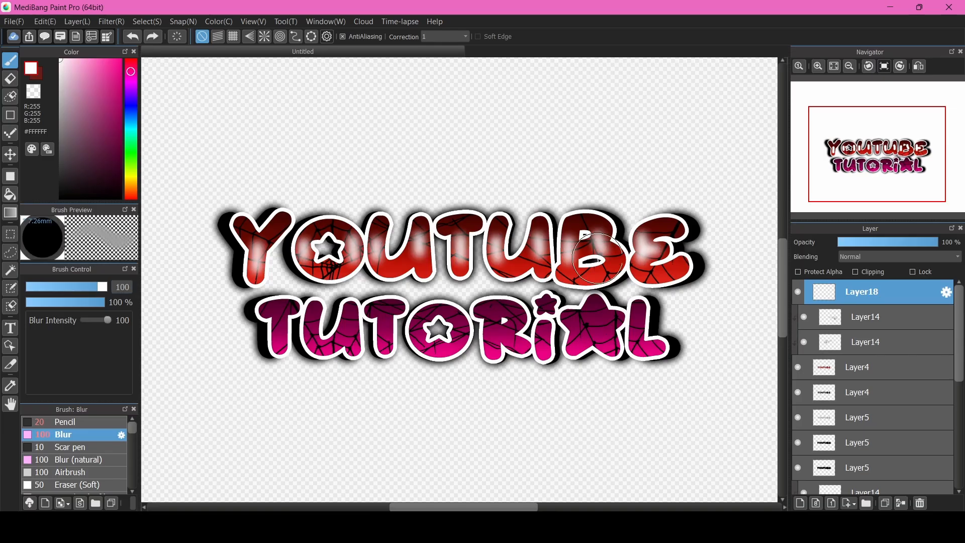
scroll(473, 216, "down", 1)
scroll(463, 235, "up", 1)
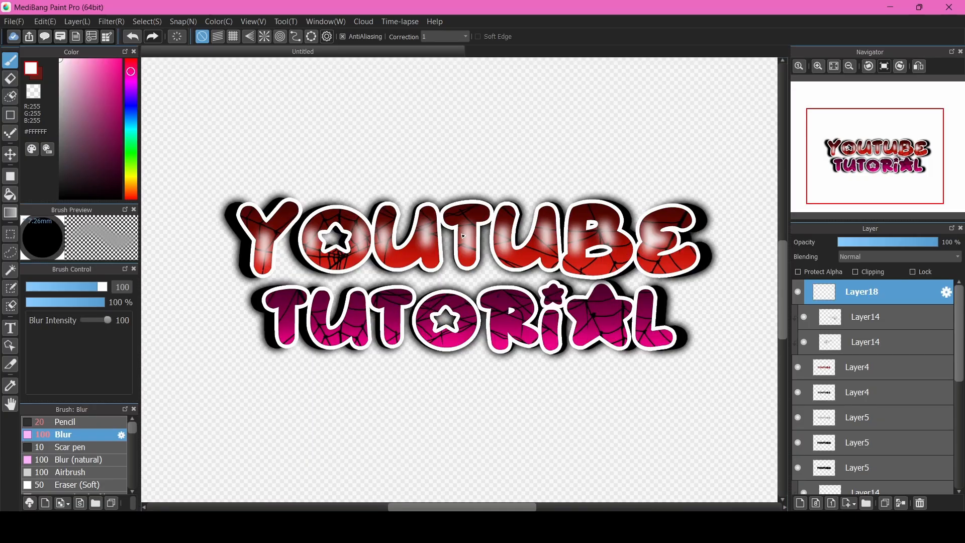
Try moving Layer18 beneath the two Layer14 webs above the red Layer4, and undo the move and the highlight blurring
scroll(844, 321, "down", 2)
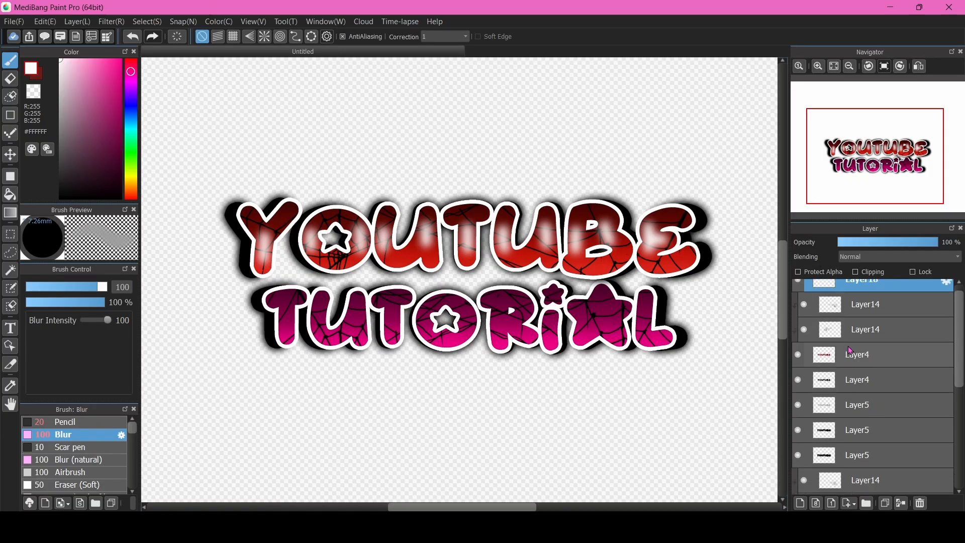
scroll(848, 346, "up", 2)
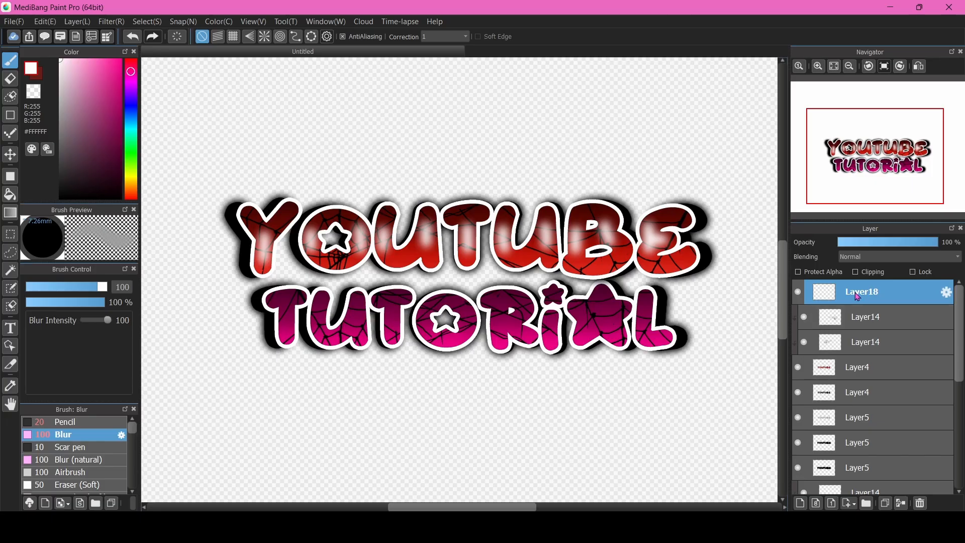
left_click_drag(857, 297, 855, 352)
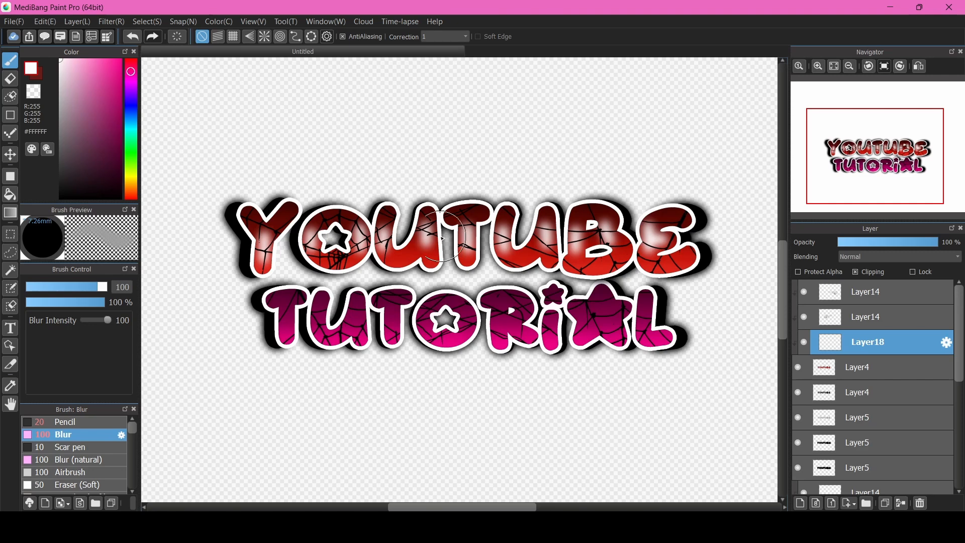
key("ctrl+z")
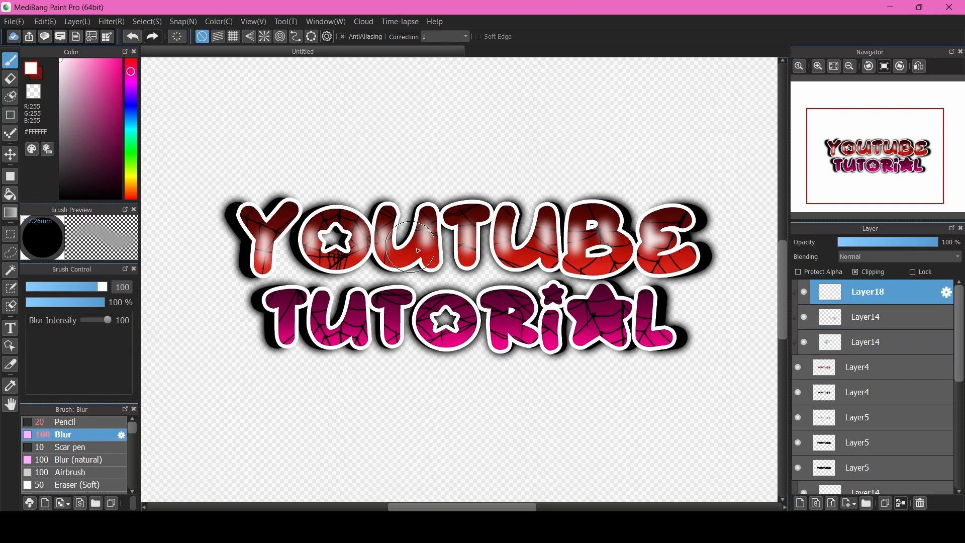
left_click(132, 36)
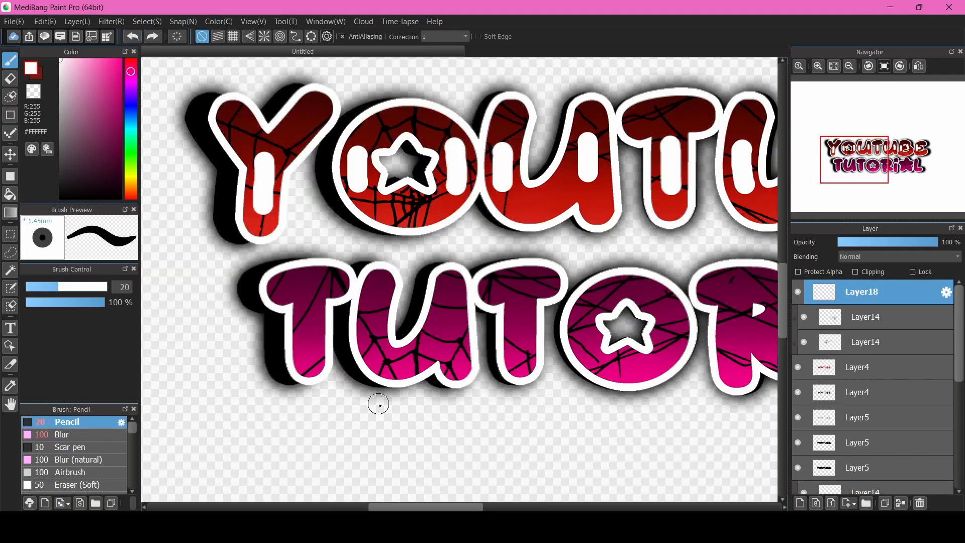
Paint vertical white highlight strokes at Pencil size 20 on the first Tutorial T's stem and the U's first arm
scroll(326, 320, "up", 3)
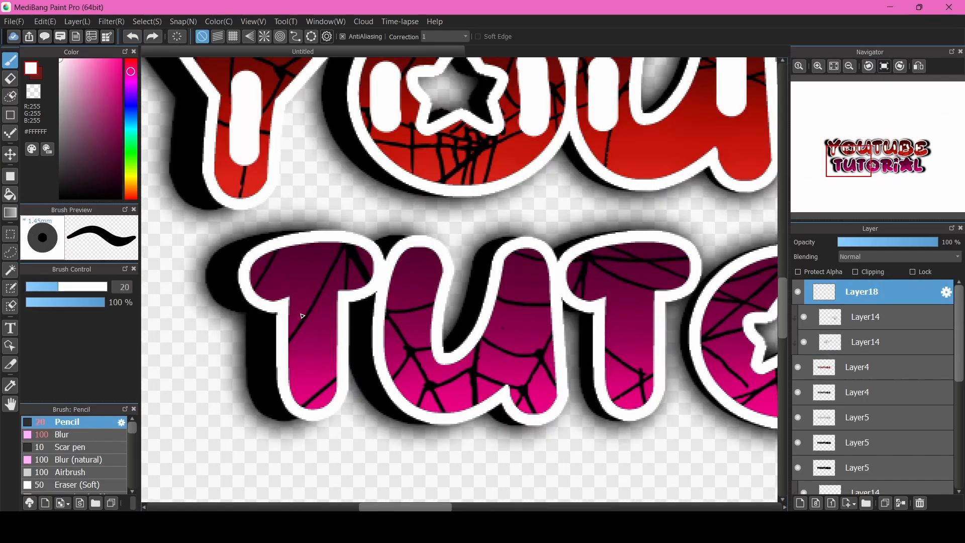
scroll(326, 319, "up", 3)
scroll(299, 287, "down", 2)
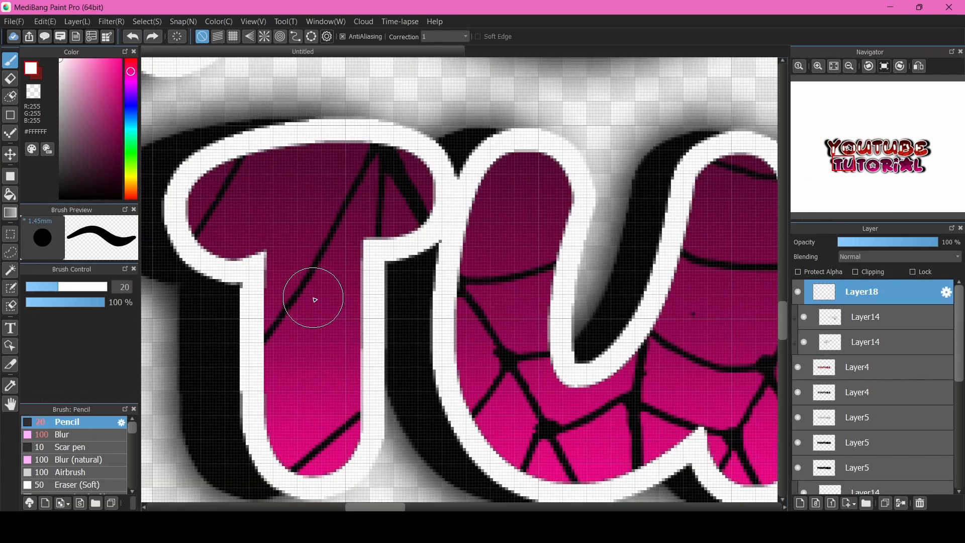
left_click_drag(313, 277, 311, 392)
left_click_drag(503, 284, 504, 392)
scroll(504, 391, "down", 3)
Try a white highlight stroke on the second arm of the Tutorial U, undoing each attempt
scroll(622, 389, "up", 4)
left_click_drag(434, 369, 480, 262)
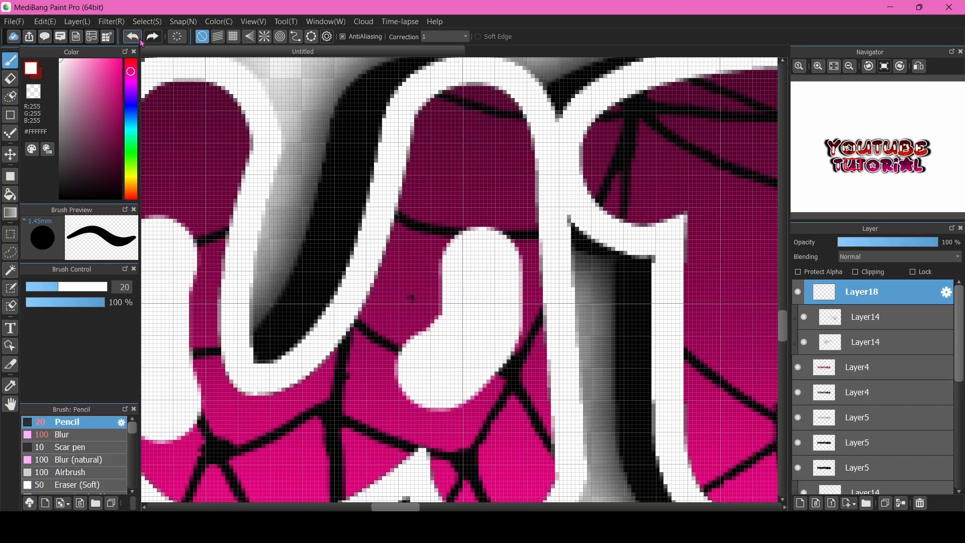
left_click(134, 37)
left_click_drag(468, 207, 469, 342)
scroll(452, 308, "down", 3)
scroll(465, 305, "up", 2)
left_click(133, 36)
Paint a slanted white highlight on the Tutorial U's second arm and a straight vertical one on the second T's stem
left_click_drag(442, 256, 422, 335)
scroll(347, 295, "down", 2)
scroll(507, 317, "up", 3)
left_click_drag(480, 262, 474, 376)
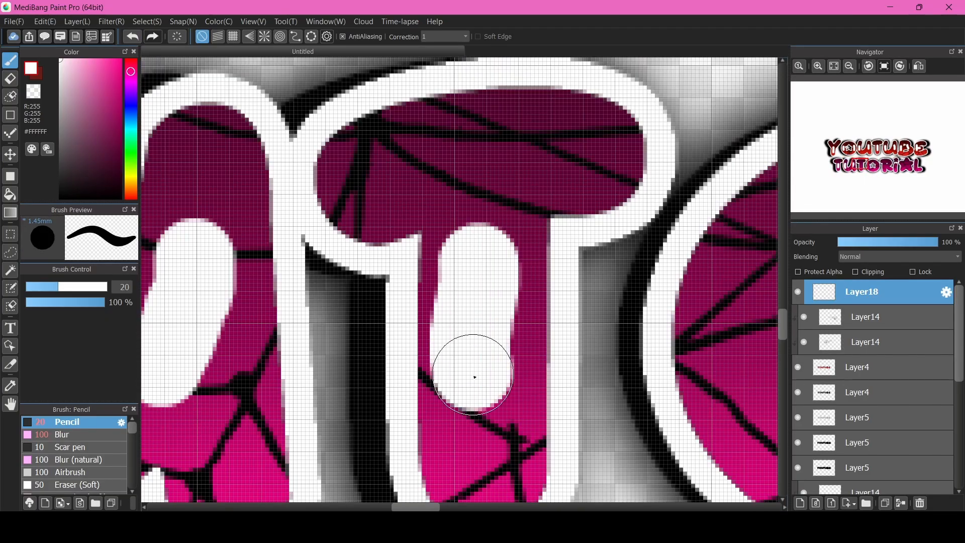
left_click(133, 37)
left_click_drag(480, 238, 481, 345)
Paint vertical white highlight strokes on both sides of the star in the Tutorial O
left_click_drag(484, 310, 484, 408)
scroll(505, 310, "down", 3)
scroll(505, 310, "up", 3)
left_click_drag(435, 305, 437, 420)
scroll(482, 341, "down", 2)
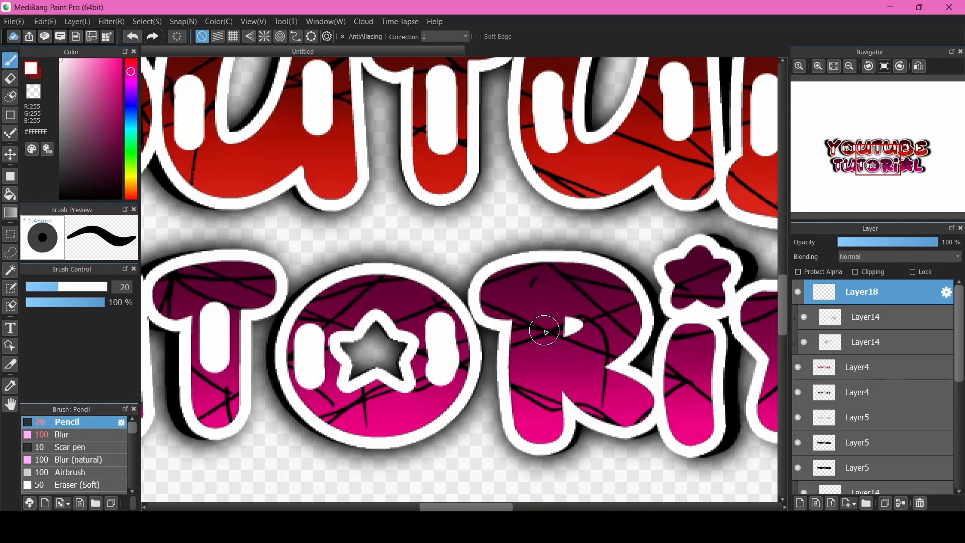
Paint white highlight strokes on the stem, bowl and leg of the Tutorial R
scroll(544, 330, "up", 2)
left_click_drag(538, 298, 539, 428)
scroll(578, 305, "up", 3)
left_click_drag(477, 356, 498, 286)
scroll(497, 287, "down", 3)
left_click_drag(426, 363, 461, 380)
scroll(461, 380, "down", 4)
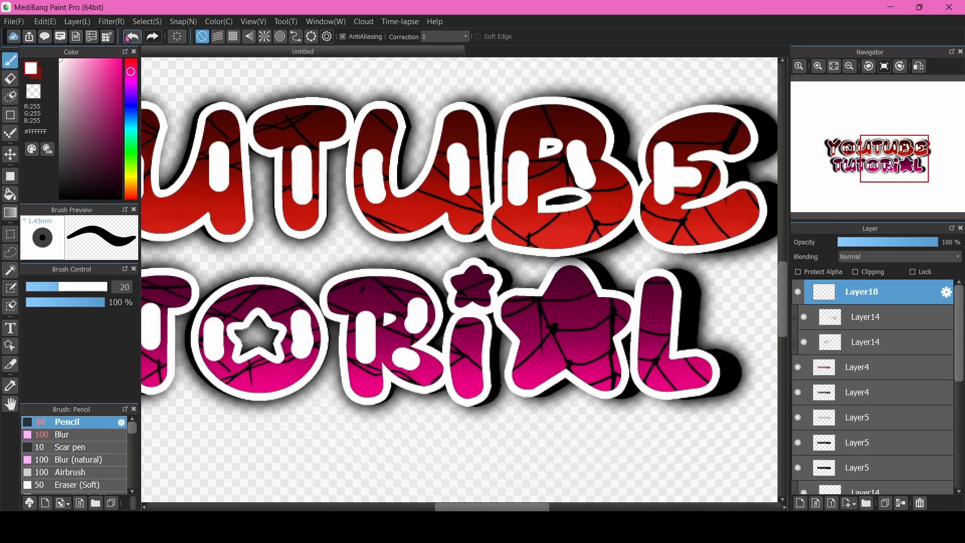
Paint a vertical white highlight on the Tutorial I's stem and a white dot in the star above it
scroll(498, 332, "up", 4)
scroll(335, 254, "down", 1)
left_click_drag(370, 254, 370, 326)
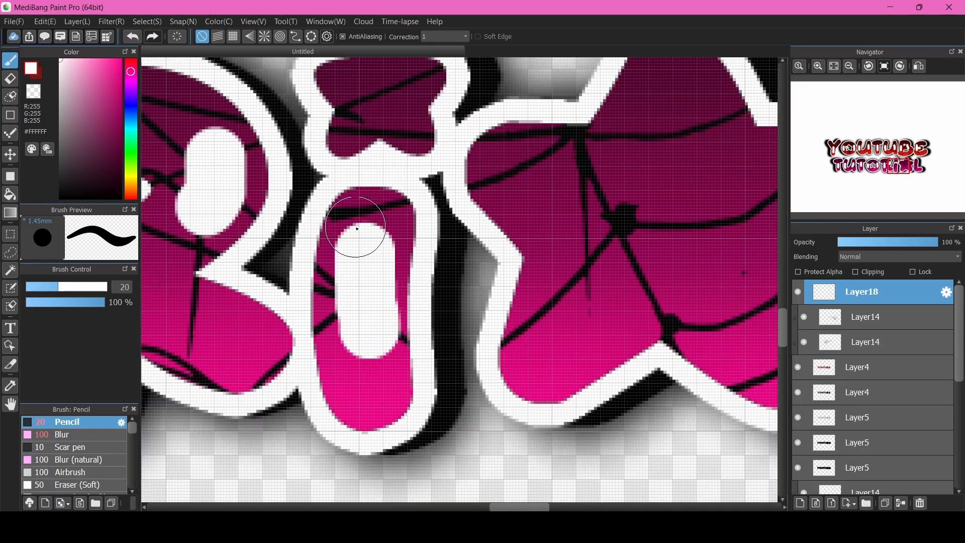
left_click(380, 94)
scroll(377, 93, "down", 4)
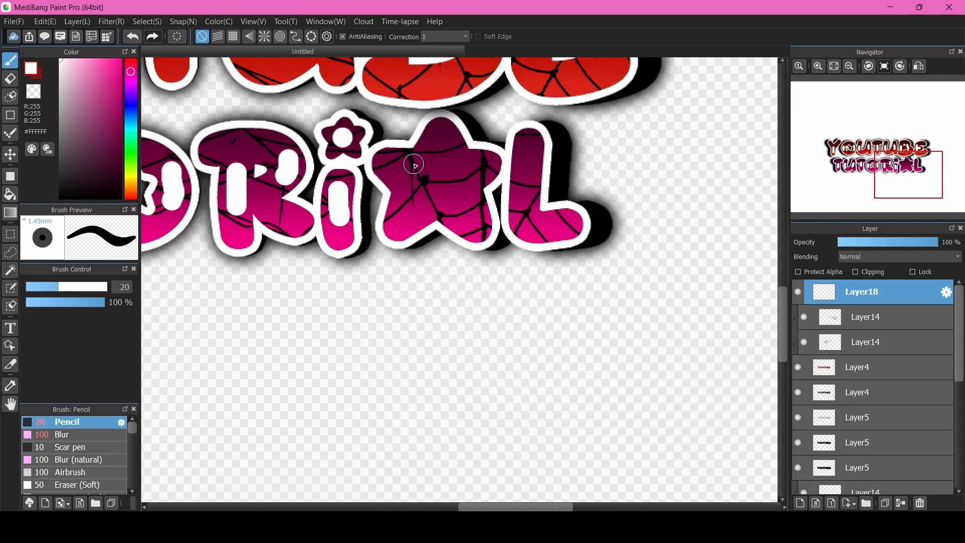
Add white highlight strokes to the star-shaped A and the L of Tutorial
scroll(413, 162, "up", 4)
scroll(406, 185, "down", 3)
scroll(429, 181, "up", 4)
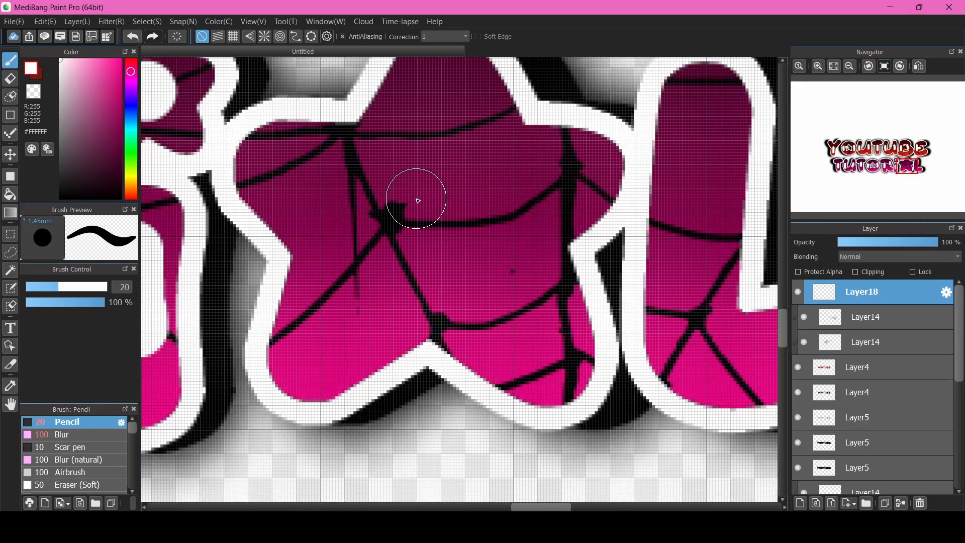
scroll(428, 175, "down", 6)
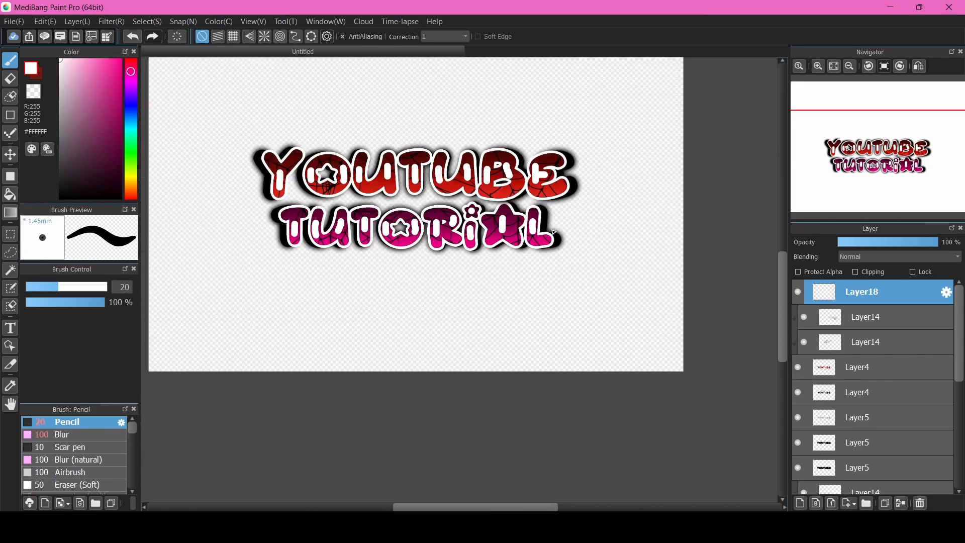
scroll(402, 178, "up", 3)
scroll(450, 184, "down", 2)
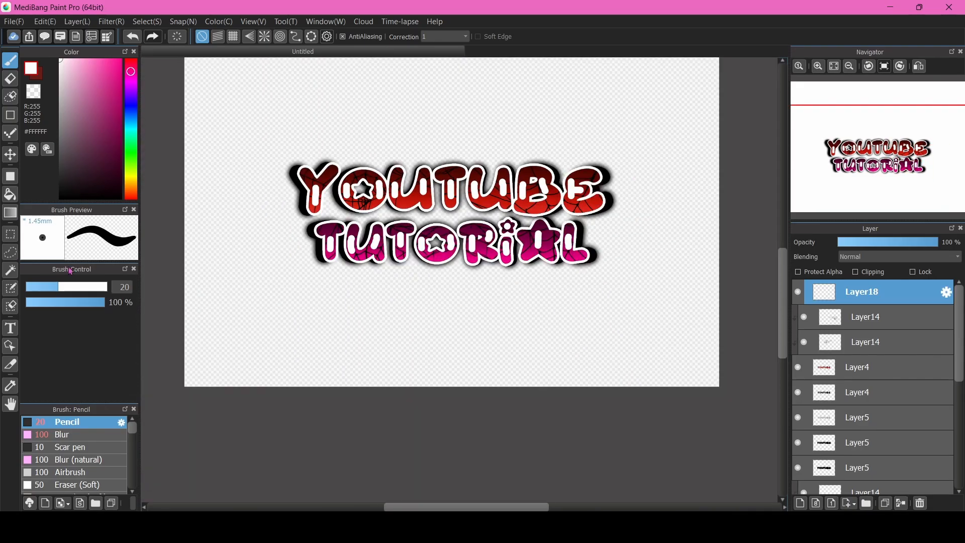
Soften the white highlights across both words on Layer18 with the Blur brush at size 100
left_click(65, 433)
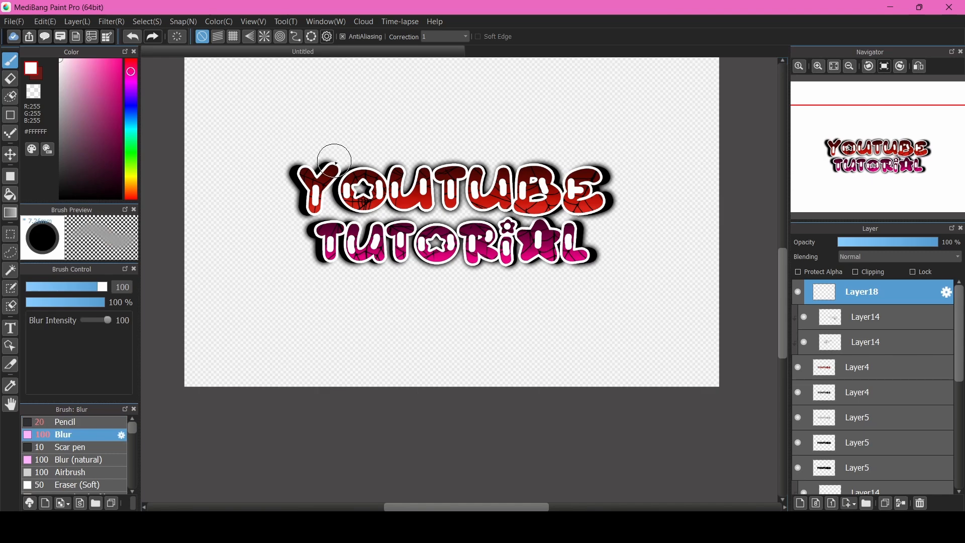
mouse_move(315, 191)
left_mouse_down()
mouse_move(356, 187)
mouse_move(300, 188)
mouse_move(433, 196)
mouse_move(504, 172)
mouse_move(425, 178)
mouse_move(580, 189)
mouse_move(436, 187)
left_mouse_up()
mouse_move(309, 226)
left_mouse_down()
mouse_move(405, 266)
mouse_move(327, 241)
mouse_move(354, 237)
left_mouse_up()
left_click_drag(580, 234, 426, 233)
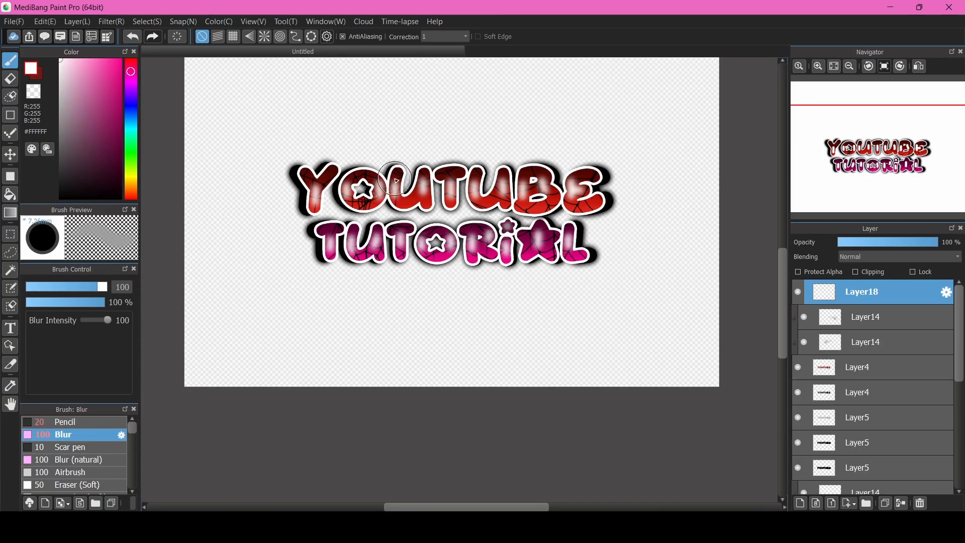
scroll(442, 179, "up", 2)
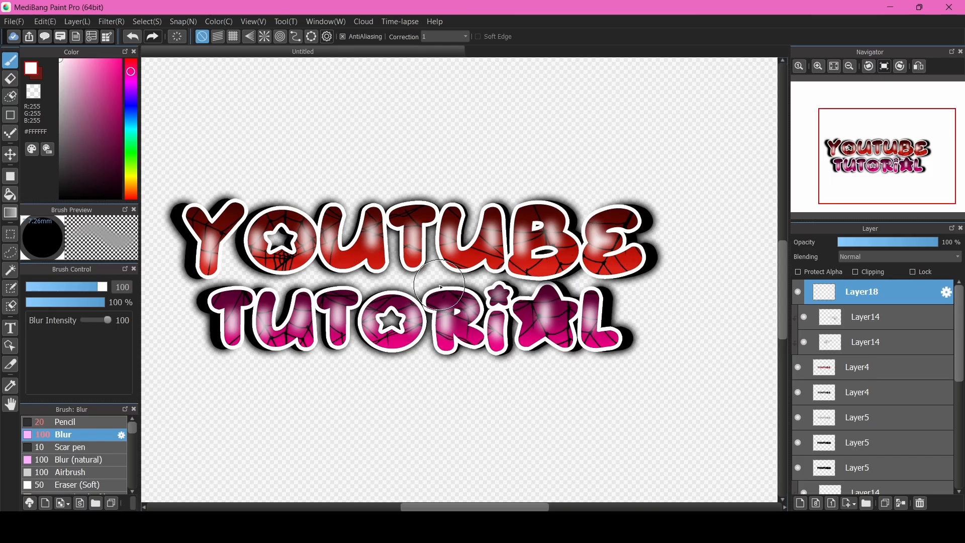
scroll(440, 287, "down", 2)
Hide Layer18 and draw a thin white filled rectangle across the middle of Youtube on new Layer19
scroll(440, 287, "up", 2)
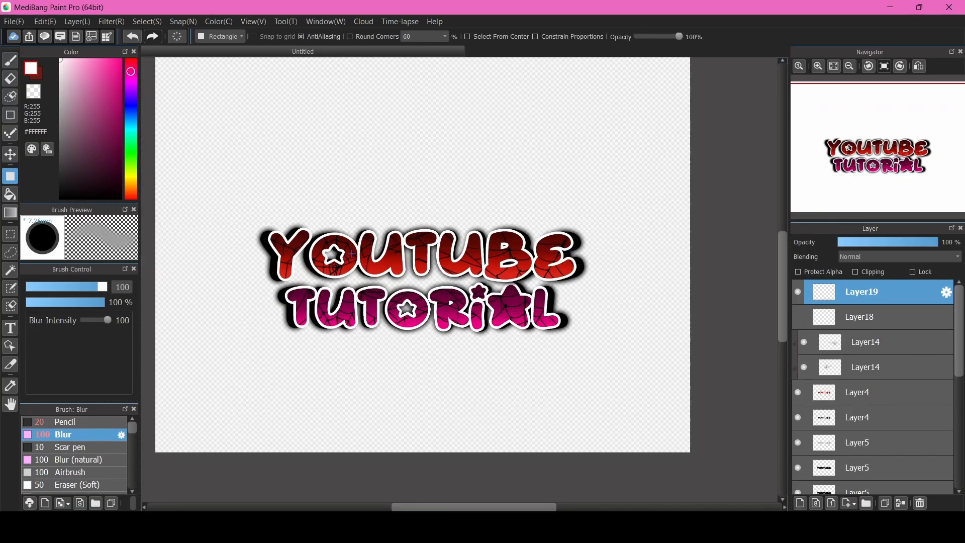
scroll(352, 253, "up", 5)
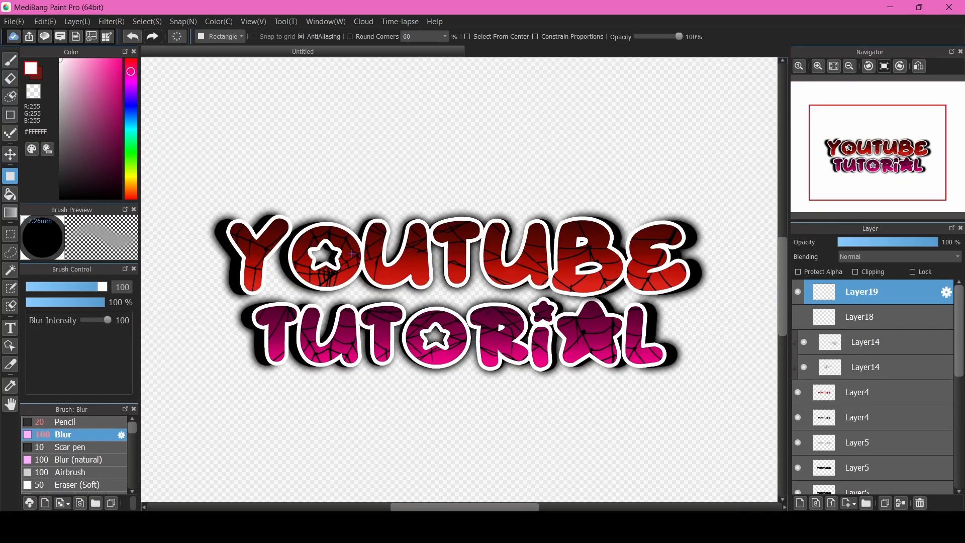
scroll(239, 255, "up", 1)
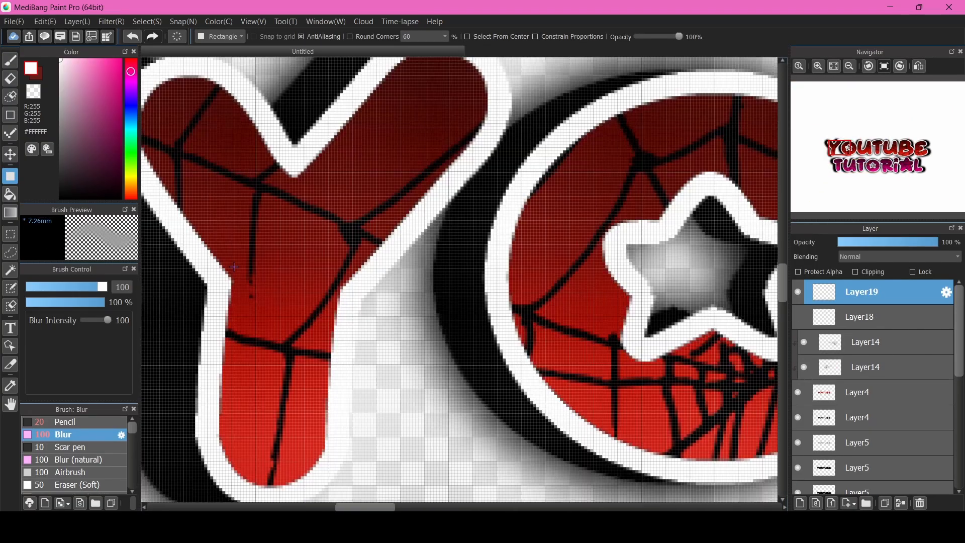
scroll(240, 256, "down", 3)
scroll(228, 270, "up", 4)
scroll(227, 270, "down", 5)
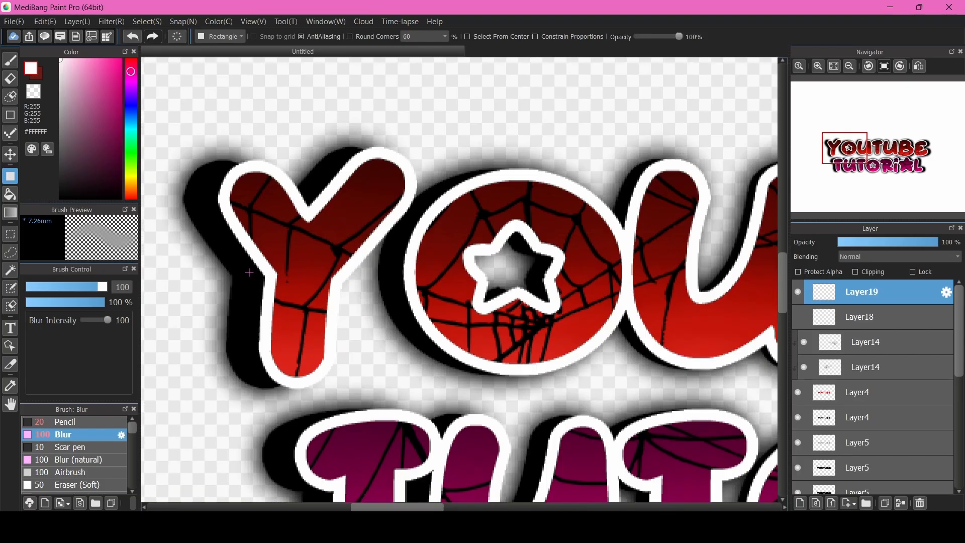
left_click_drag(233, 271, 701, 277)
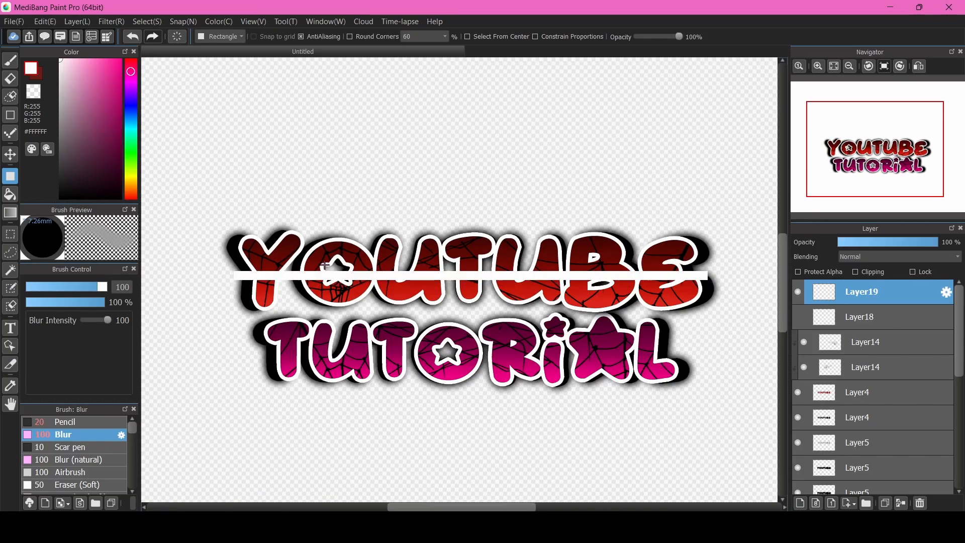
Draw a second thin white filled rectangle across the middle of Tutorial
scroll(265, 352, "up", 3)
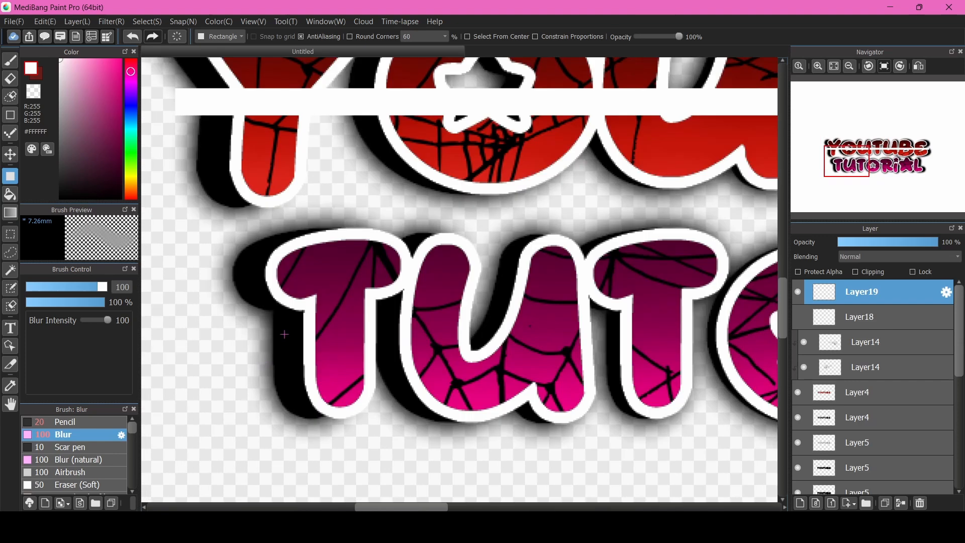
scroll(281, 333, "down", 6)
scroll(511, 306, "up", 3)
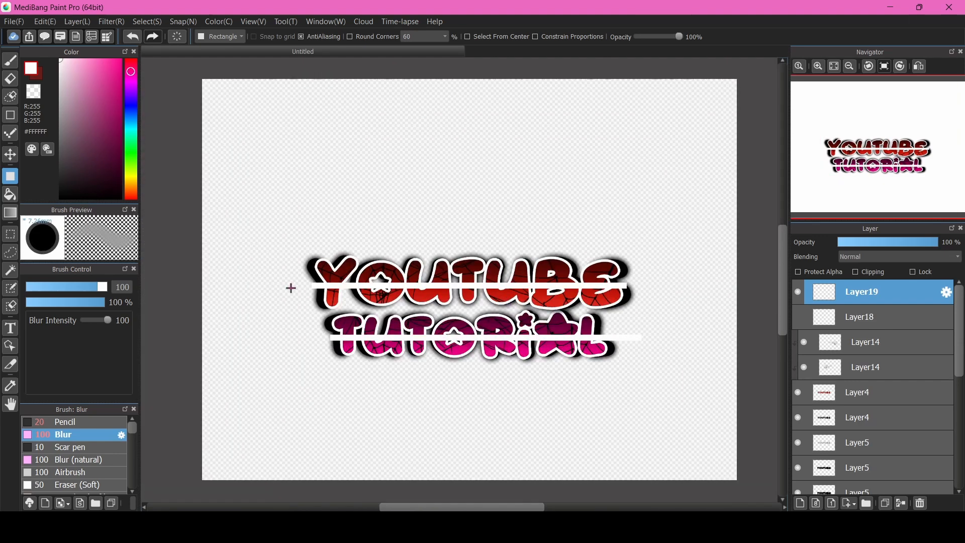
Blur both white bars into soft horizontal shine bands with the Blur brush at size 100
left_click(17, 63)
left_click_drag(307, 285, 690, 286)
left_click_drag(339, 342, 641, 337)
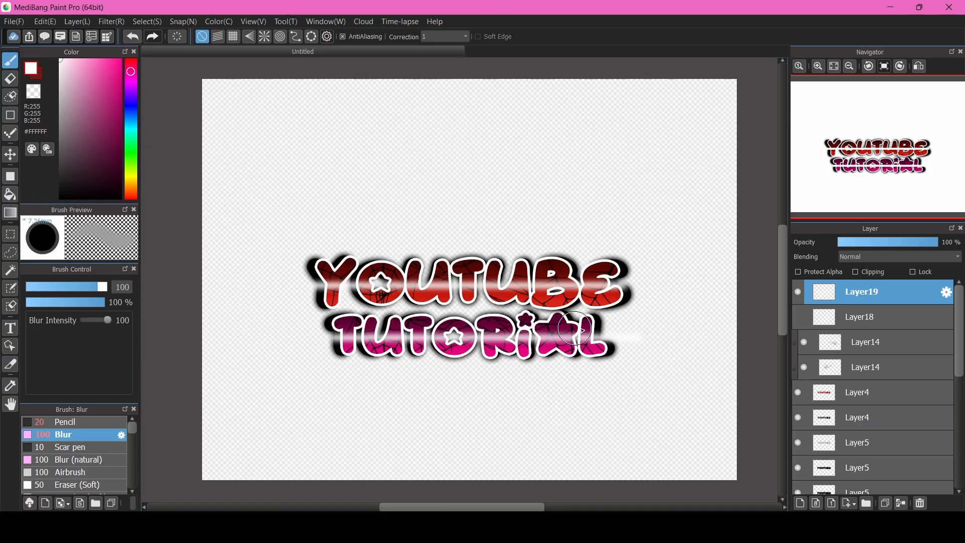
scroll(603, 329, "up", 1)
scroll(563, 333, "down", 1)
scroll(433, 339, "up", 1)
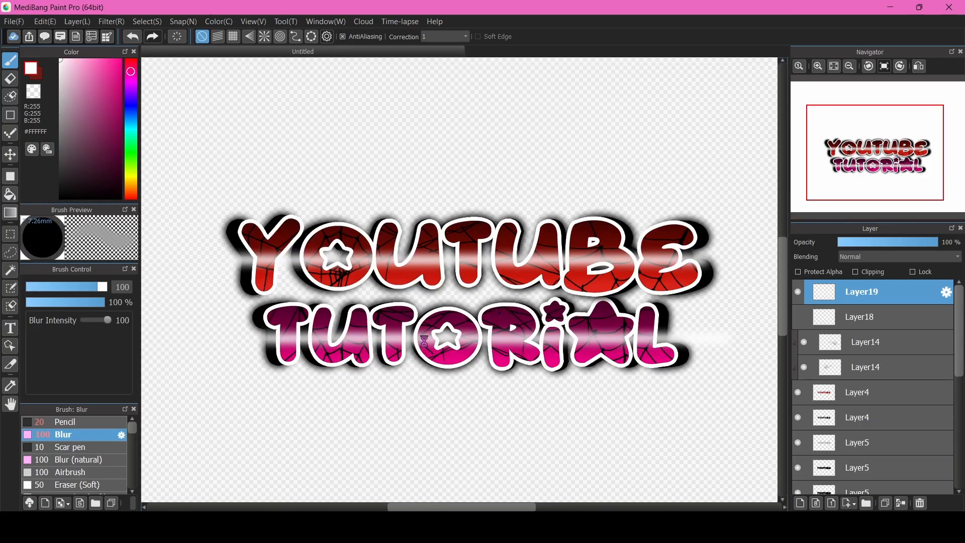
scroll(352, 326, "up", 1)
scroll(316, 302, "down", 1)
Erase the shine bands' overhanging ends beyond the letters with the Eraser at size 37
scroll(680, 344, "up", 2)
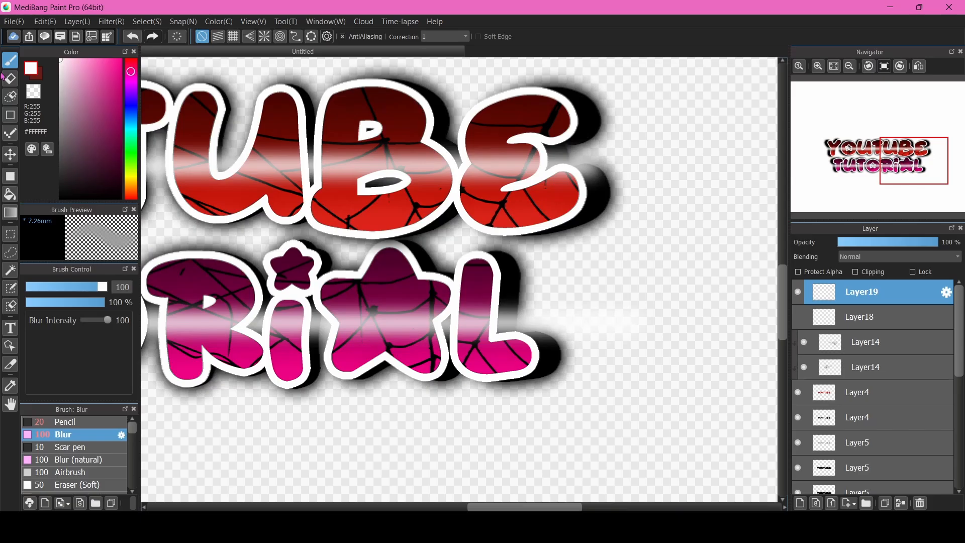
left_click(13, 81)
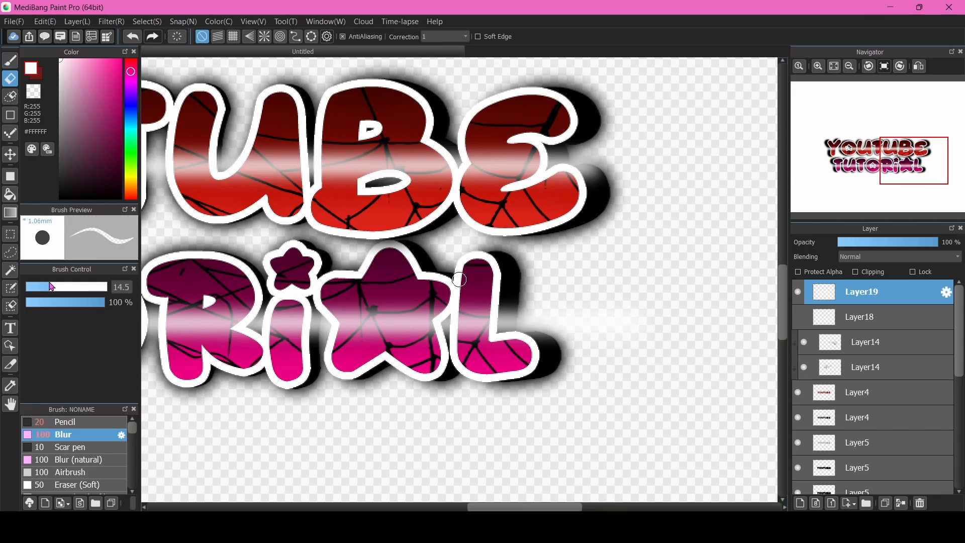
left_click_drag(52, 286, 90, 286)
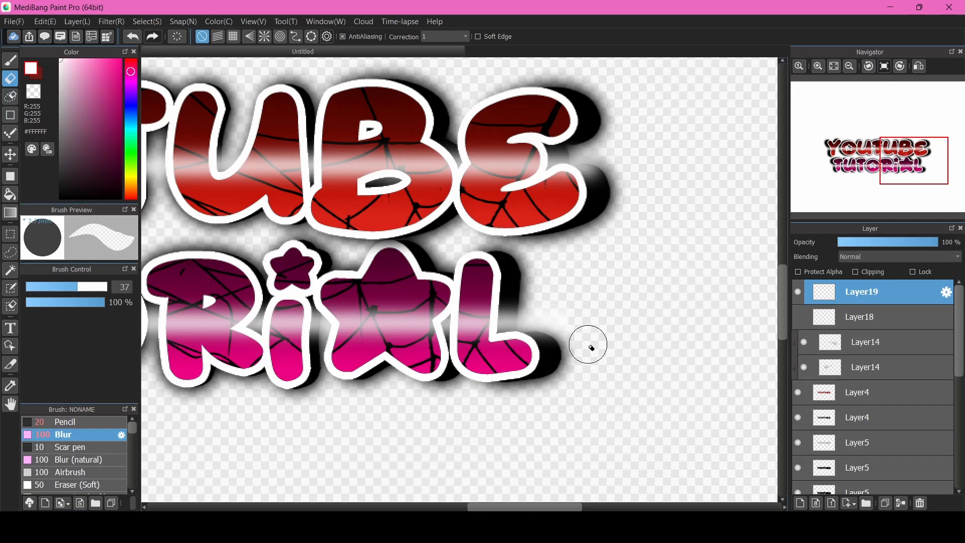
left_click(134, 37)
scroll(617, 326, "down", 3)
scroll(294, 327, "up", 4)
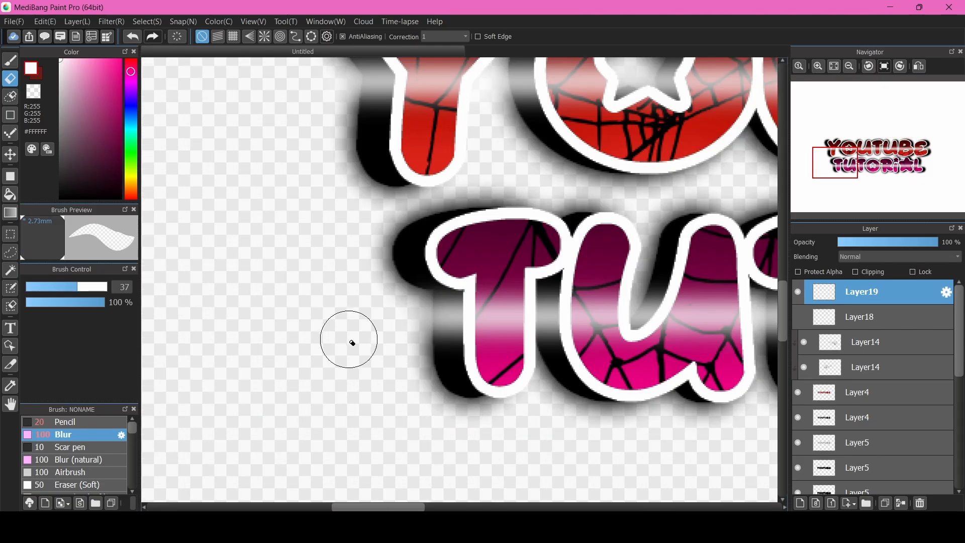
scroll(352, 318, "down", 3)
scroll(324, 233, "up", 3)
scroll(227, 358, "down", 3)
scroll(495, 301, "up", 4)
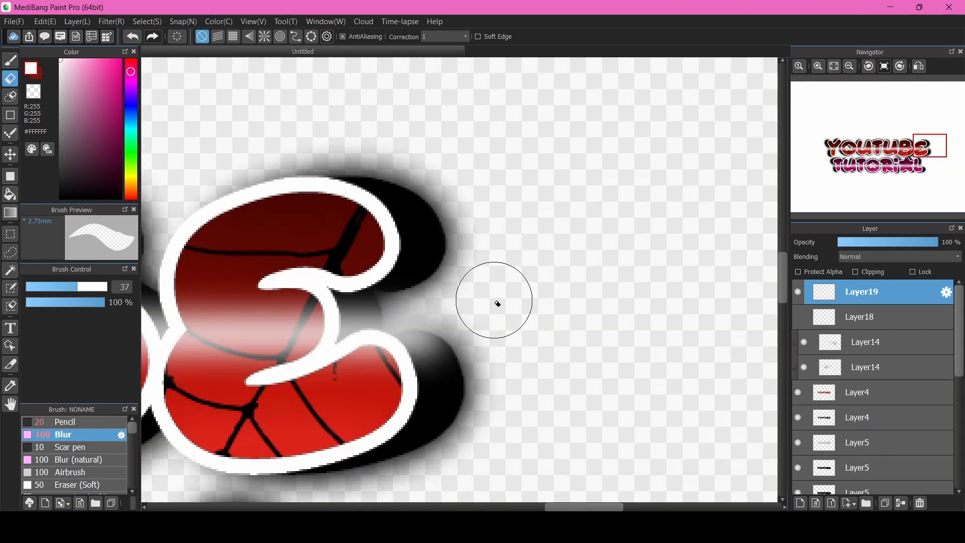
Hide Layer19 with the shine bands and show Layer18 with the blurred highlights
scroll(437, 348, "down", 4)
scroll(322, 355, "up", 2)
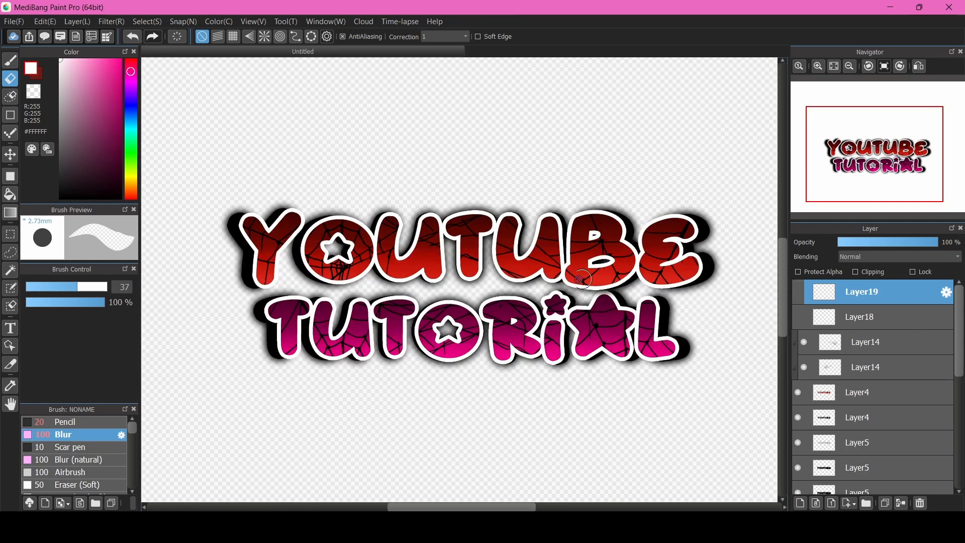
scroll(352, 272, "down", 2)
scroll(394, 273, "up", 1)
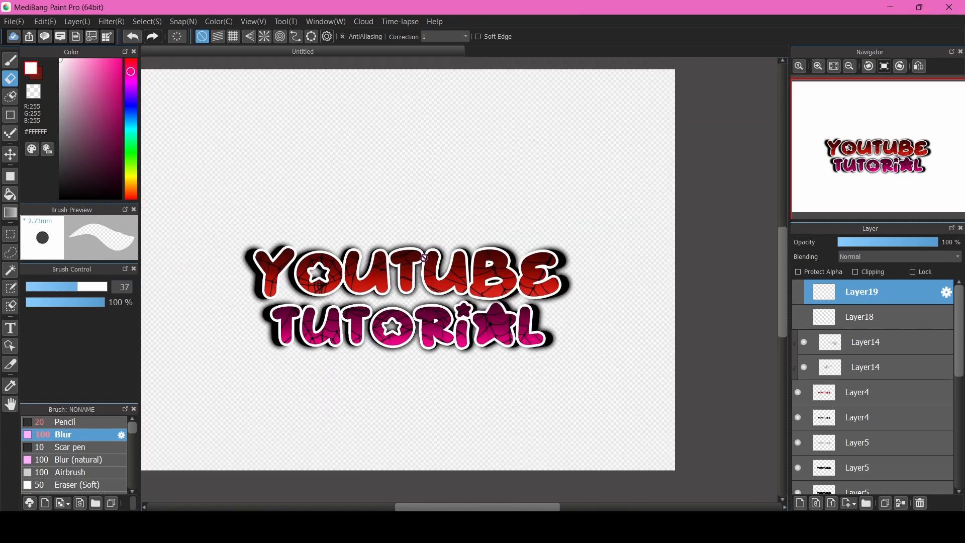
left_click(798, 317)
scroll(383, 330, "up", 1)
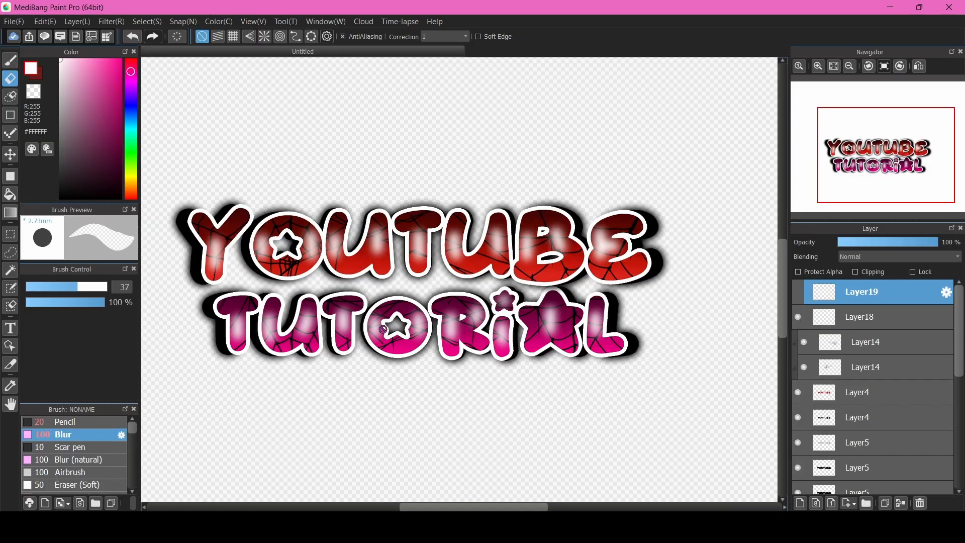
Hide the blurred shadows of both words, the lowest Layer5 and the lowest Layer7
scroll(809, 359, "down", 3)
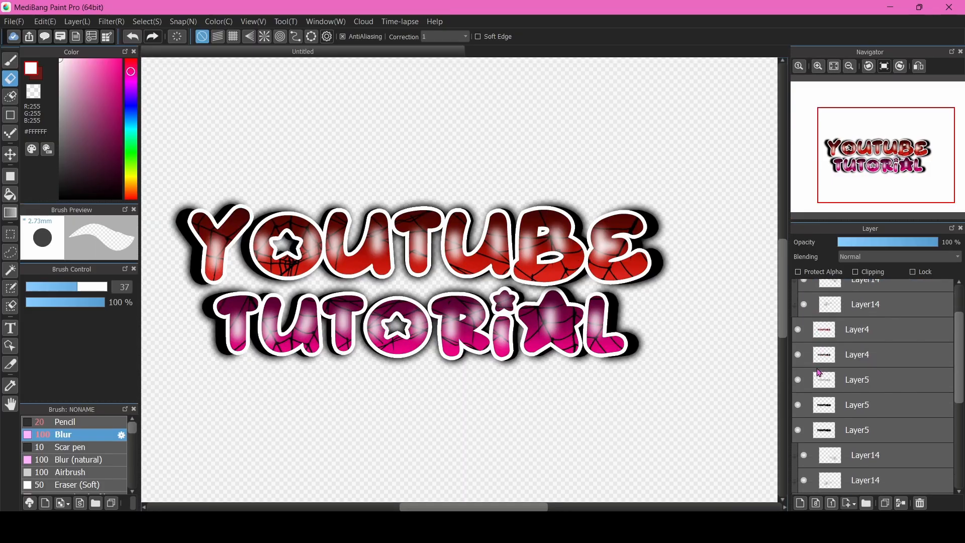
left_click(799, 381)
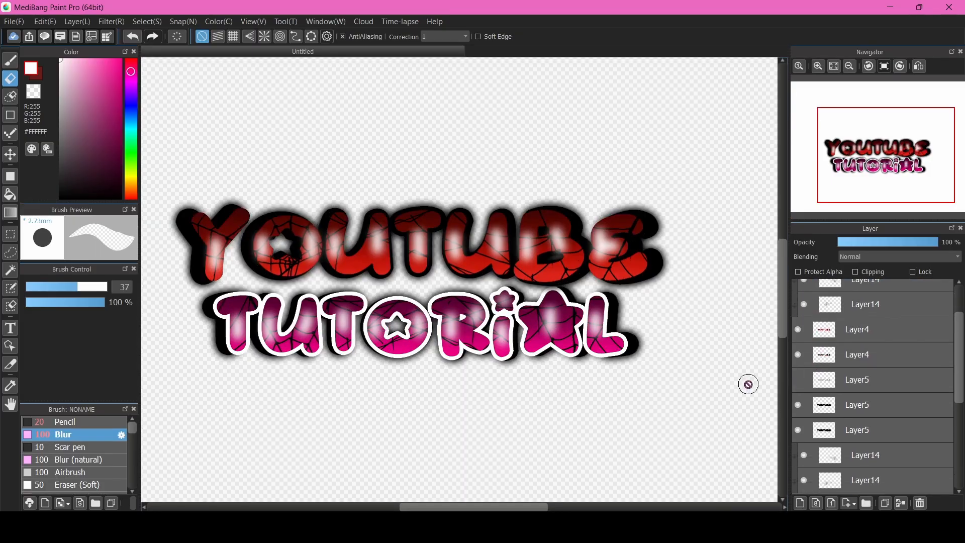
left_click(797, 384)
left_click(797, 431)
scroll(410, 386, "down", 1)
scroll(344, 370, "up", 1)
scroll(882, 409, "down", 2)
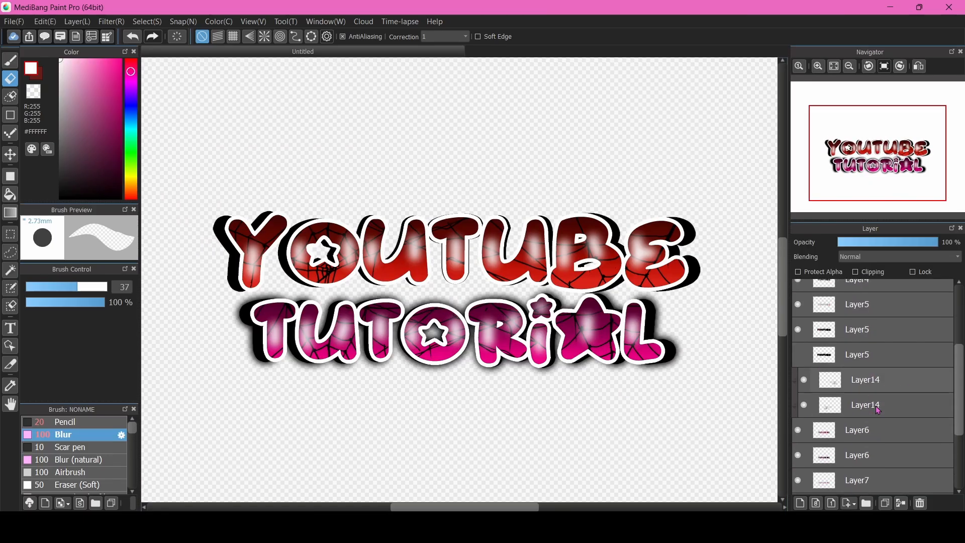
scroll(878, 409, "down", 5)
scroll(441, 358, "down", 1)
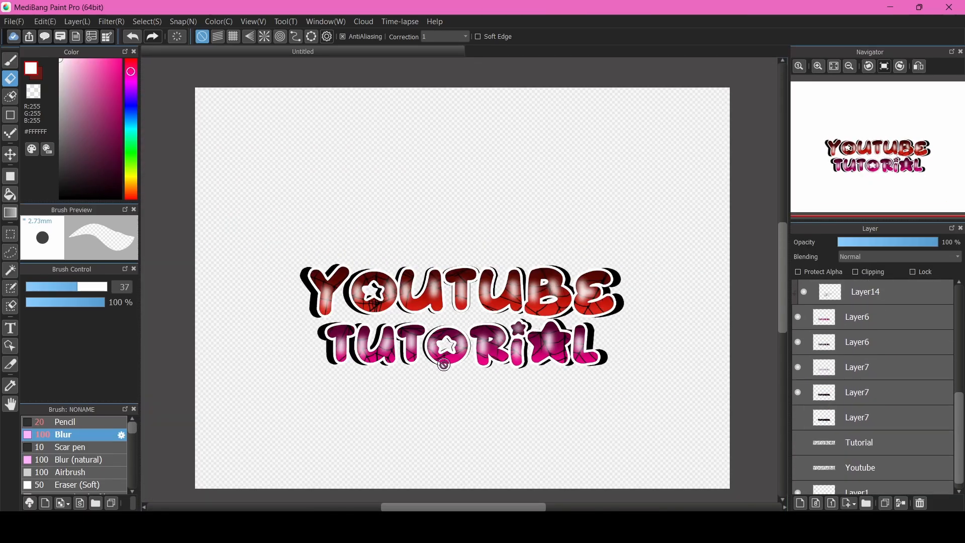
Toggle Layer18 off and on to compare the logo without and with its blurred highlights
scroll(867, 370, "up", 2)
scroll(867, 371, "up", 6)
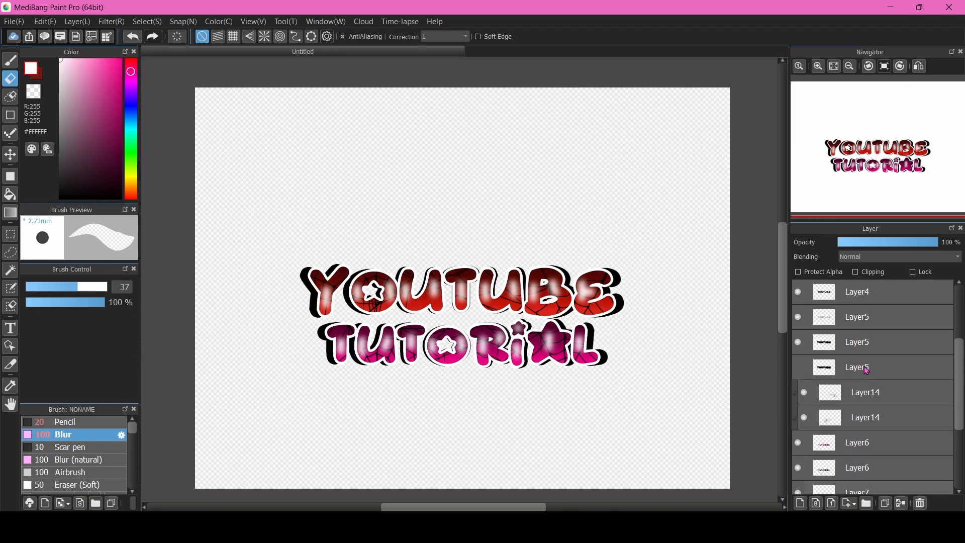
left_click(798, 317)
scroll(449, 334, "up", 1)
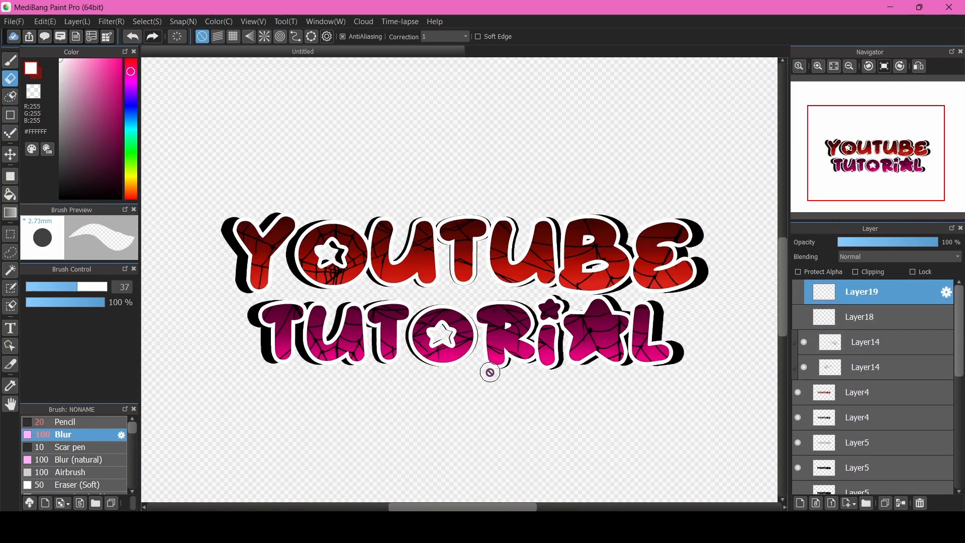
scroll(489, 373, "down", 1)
scroll(564, 372, "up", 1)
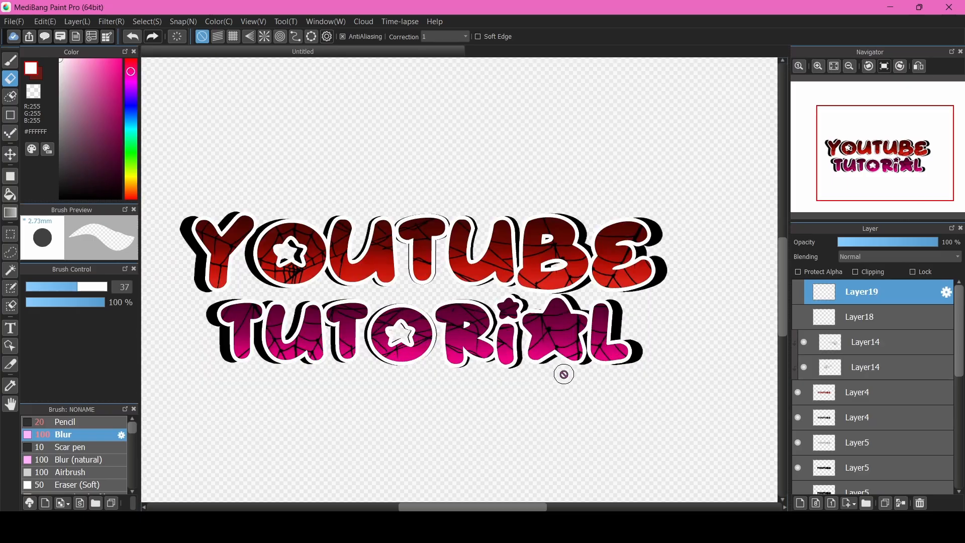
left_click(798, 317)
Move Layer18 above Layer19 in the layer stack
left_click(842, 317)
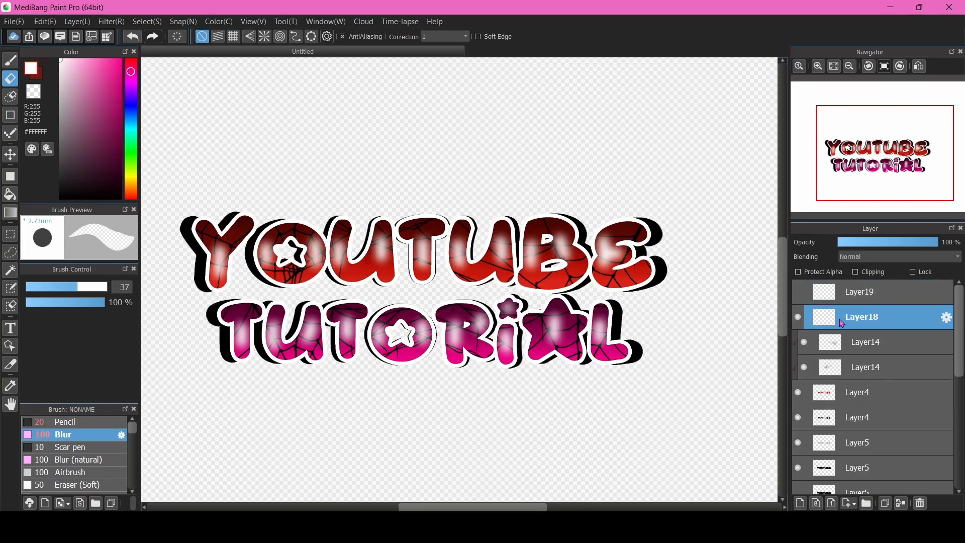
left_click_drag(836, 291, 835, 290)
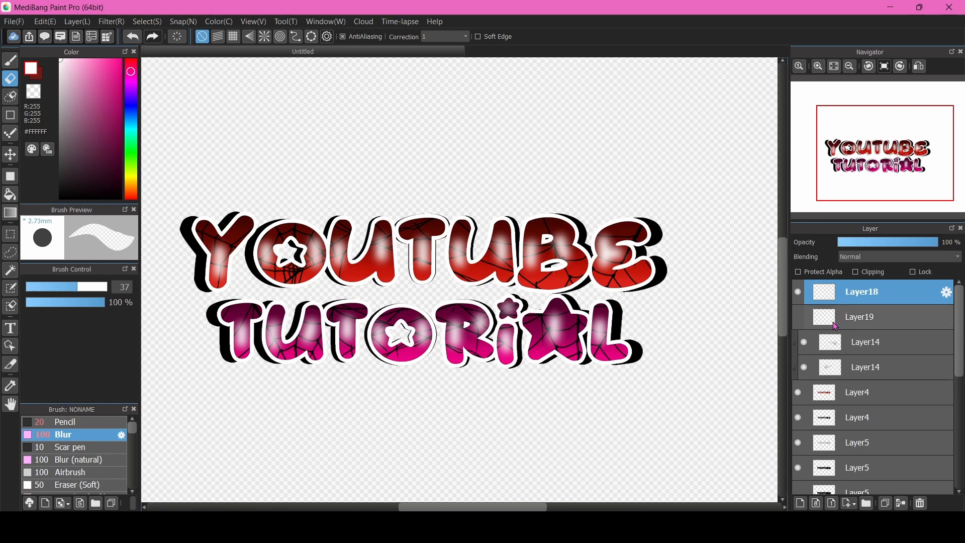
scroll(850, 390, "down", 1)
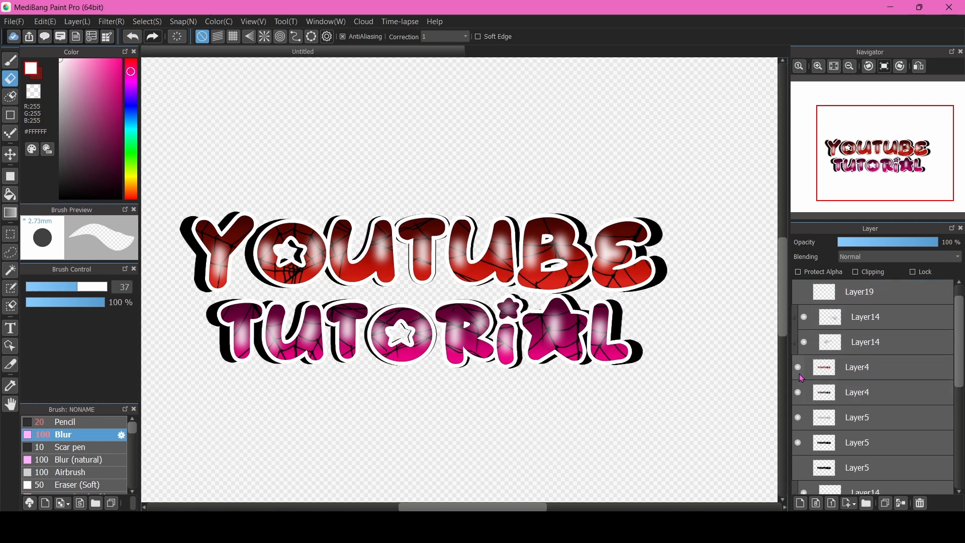
scroll(863, 378, "down", 1)
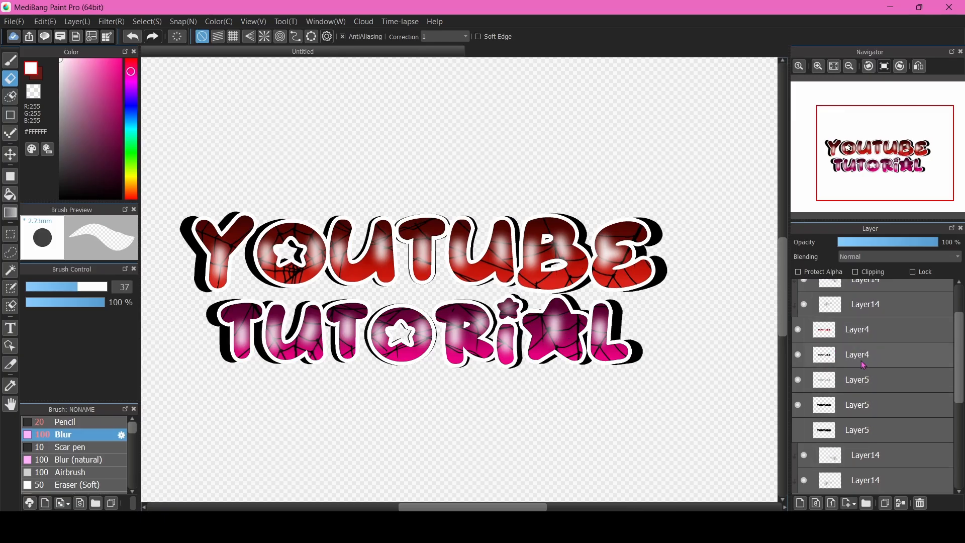
Rename the topmost Layer18 as Highlight
scroll(877, 423, "down", 1)
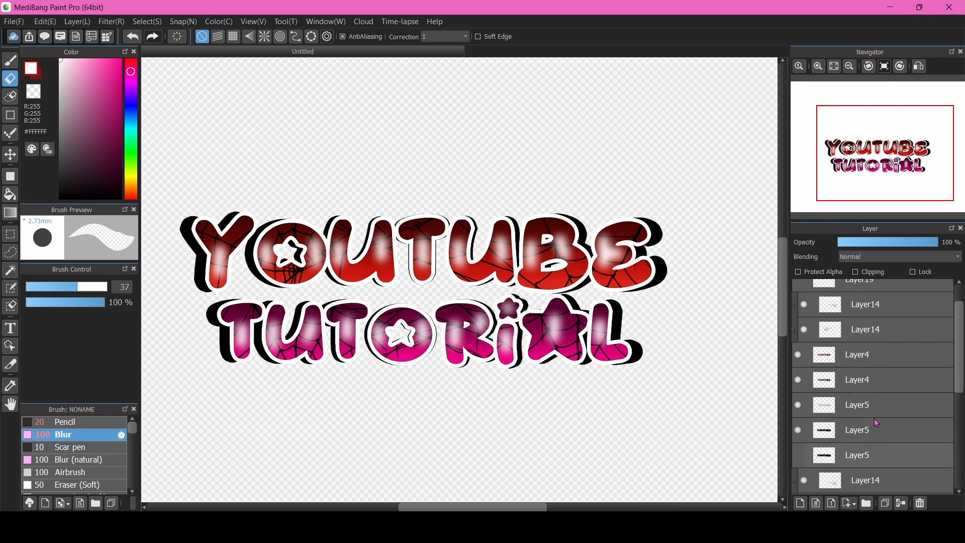
scroll(876, 423, "up", 3)
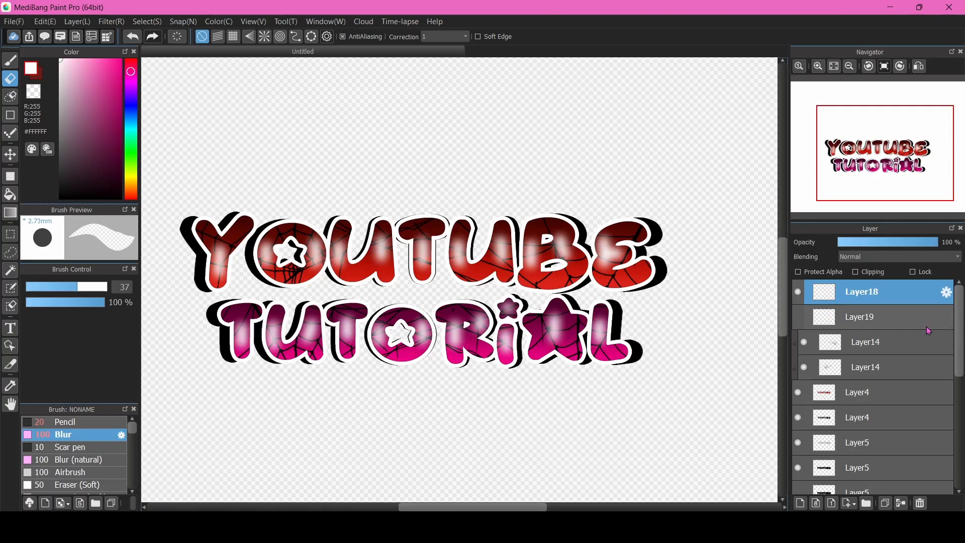
left_click(947, 295)
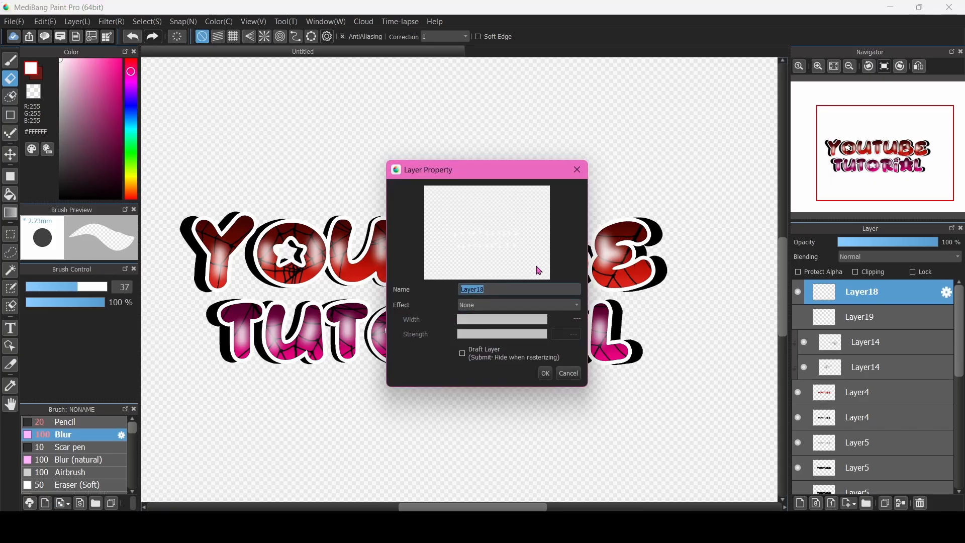
type("Highlight")
key("Return")
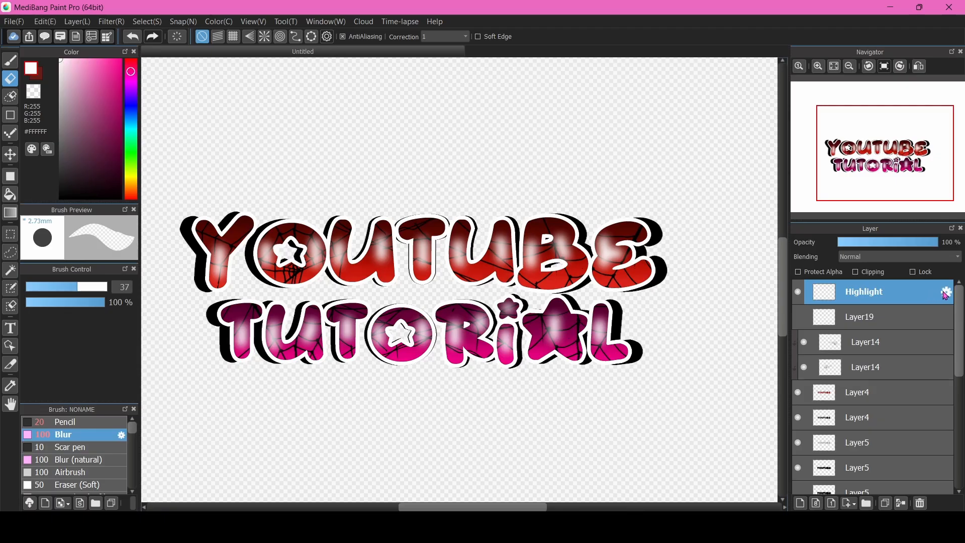
Try the Watercolor edge effect with a 1 px width and strength 255 on the Highlight layer
left_click(946, 293)
left_click(527, 305)
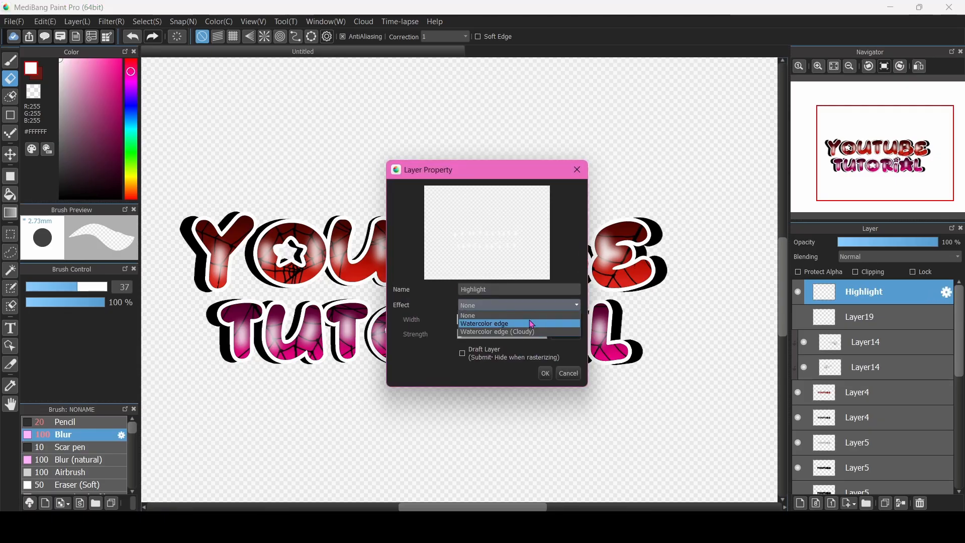
left_click(522, 323)
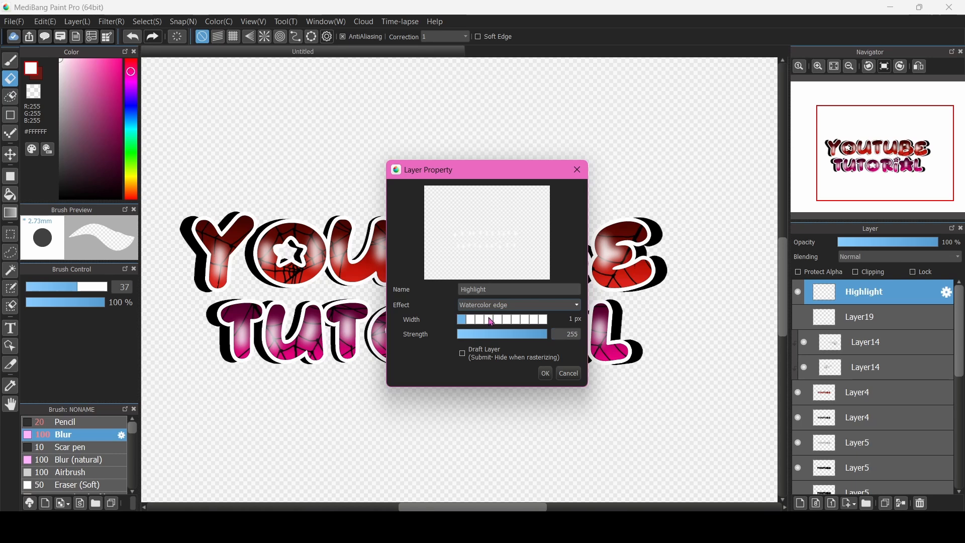
left_click(545, 373)
Apply a Watercolor edge effect with a 1 px width and strength 100 to the red YOUTUBE letter layer
scroll(879, 382, "down", 1)
left_click(946, 354)
left_click(945, 355)
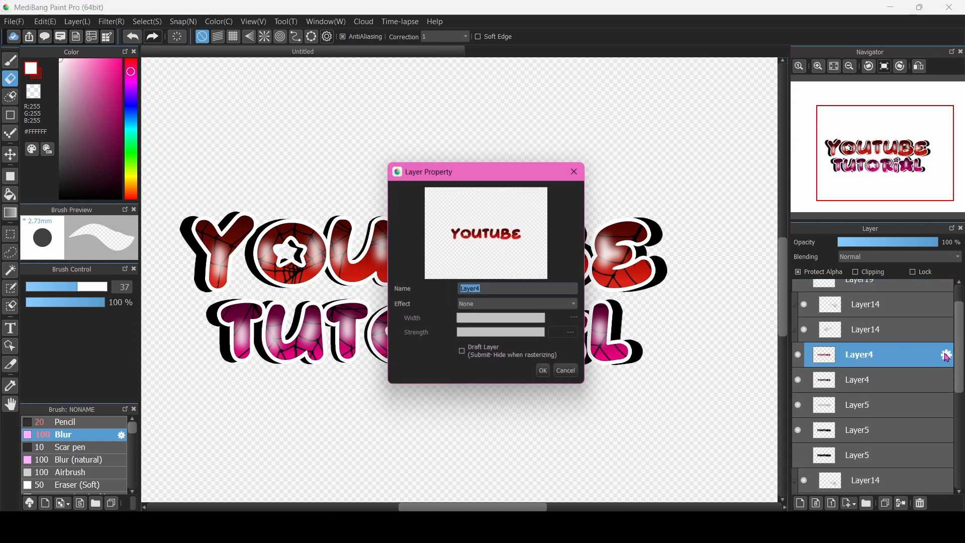
left_click(501, 304)
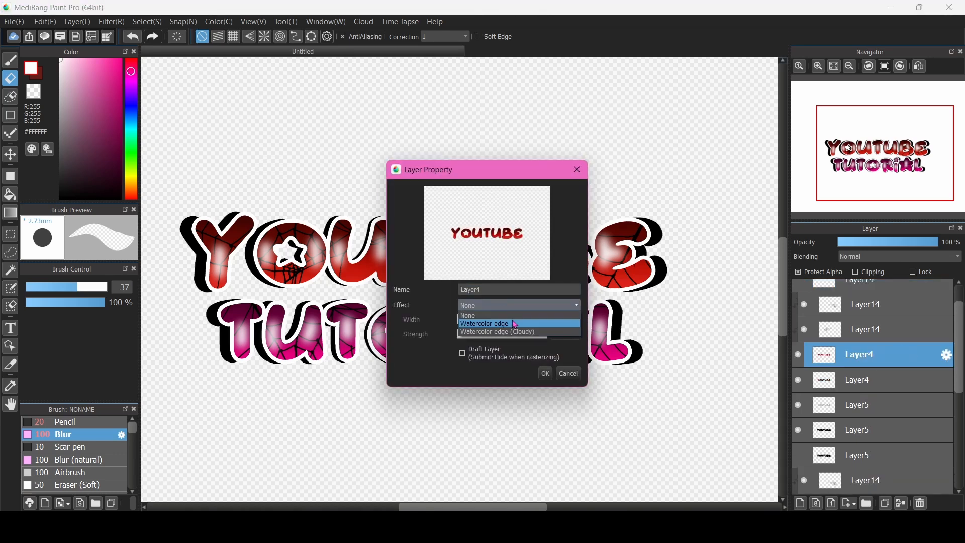
left_click(515, 324)
left_click_drag(502, 320, 573, 332)
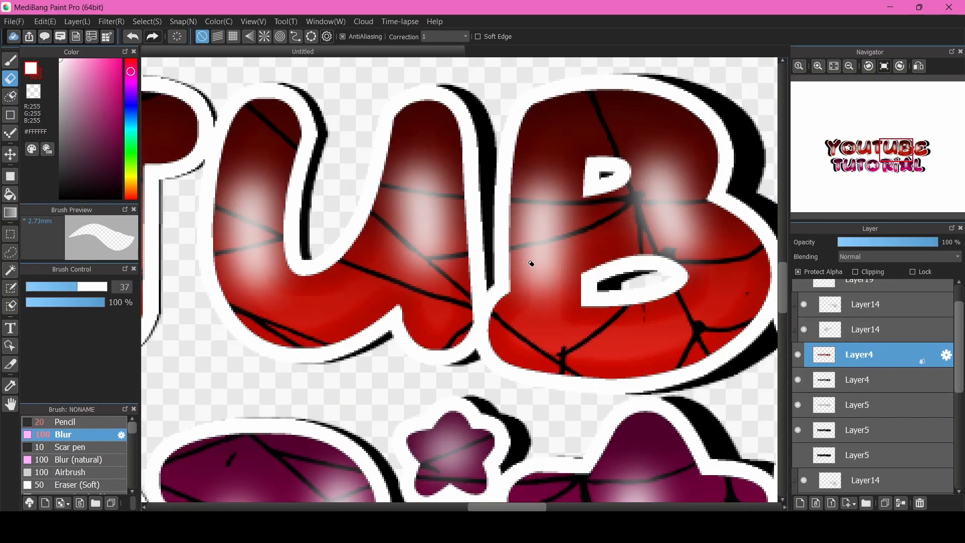
scroll(531, 263, "down", 5)
scroll(531, 263, "up", 3)
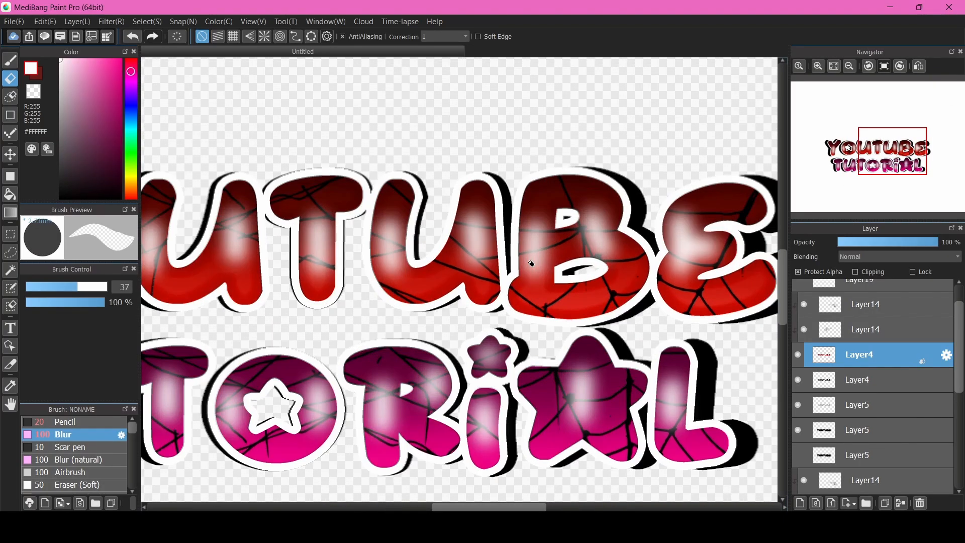
scroll(531, 263, "down", 2)
scroll(347, 254, "up", 3)
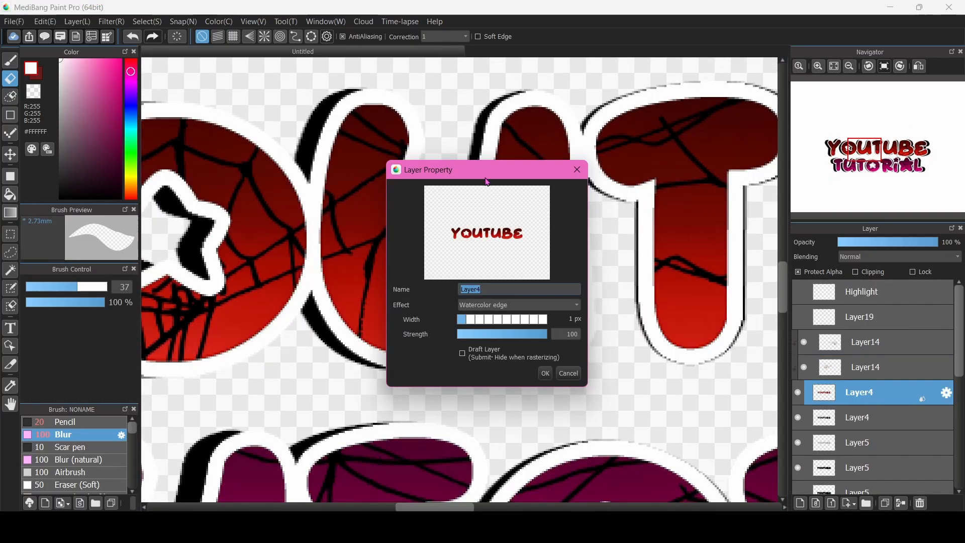
Widen the Watercolor edge effect on the red YOUTUBE letter layer to 10 px, keeping the strength at 100
left_click_drag(486, 182, 780, 149)
left_click_drag(782, 293, 840, 288)
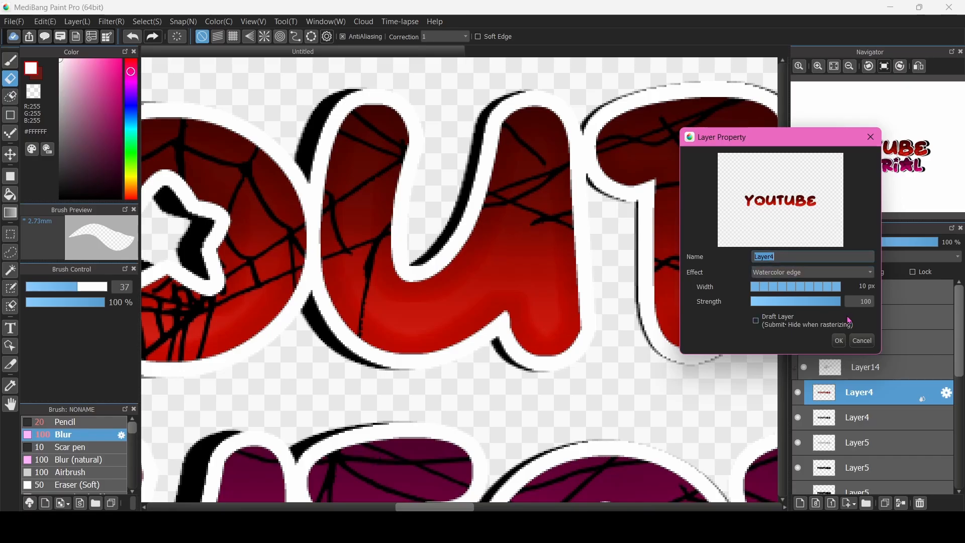
left_click(838, 341)
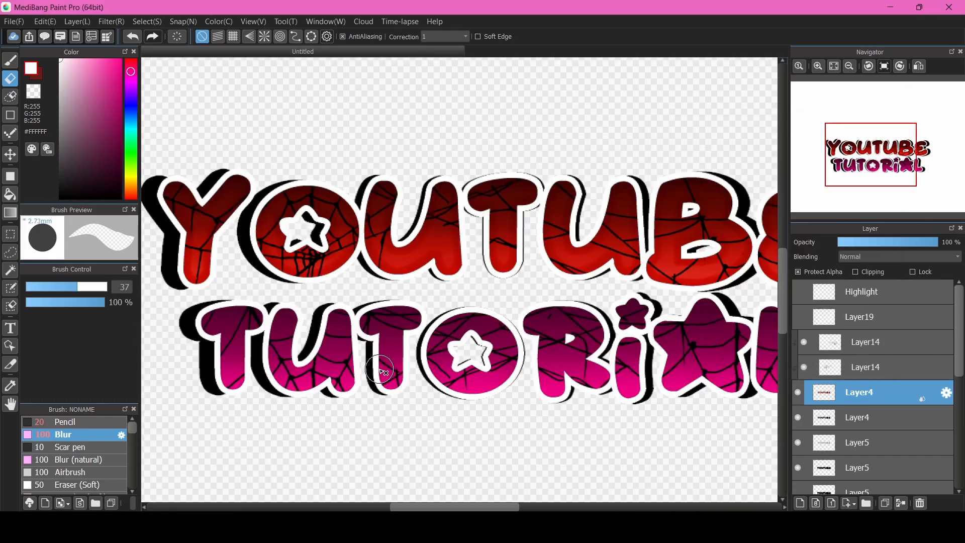
scroll(401, 369, "down", 2)
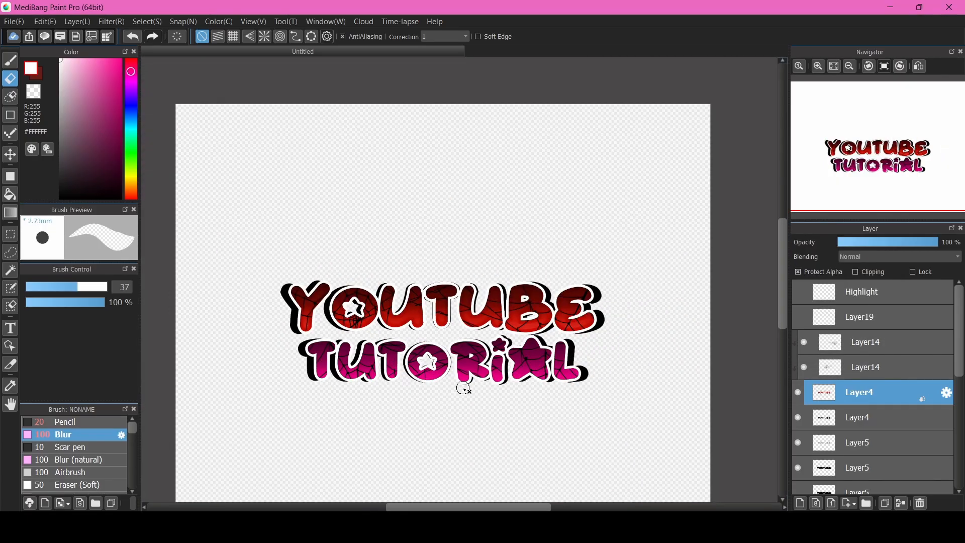
scroll(464, 388, "up", 1)
scroll(838, 420, "down", 3)
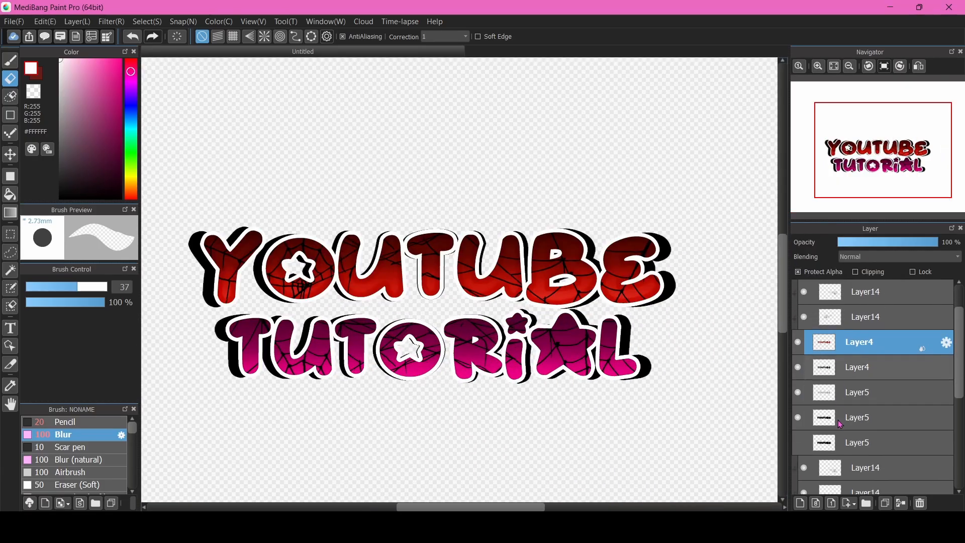
Apply a Watercolor edge effect to the pink TUTORIAL letter layer, Layer6
scroll(840, 423, "down", 3)
left_click(842, 430)
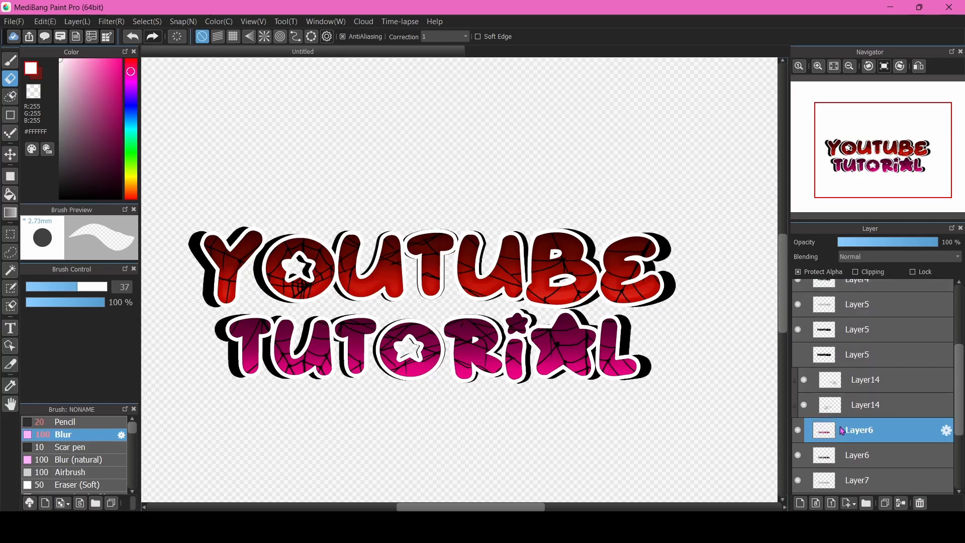
left_click(947, 431)
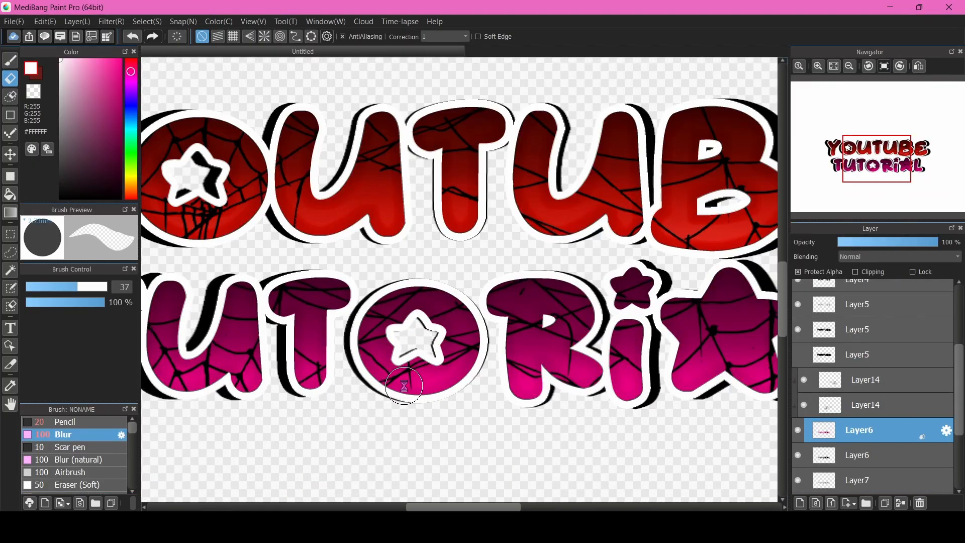
scroll(411, 389, "up", 2)
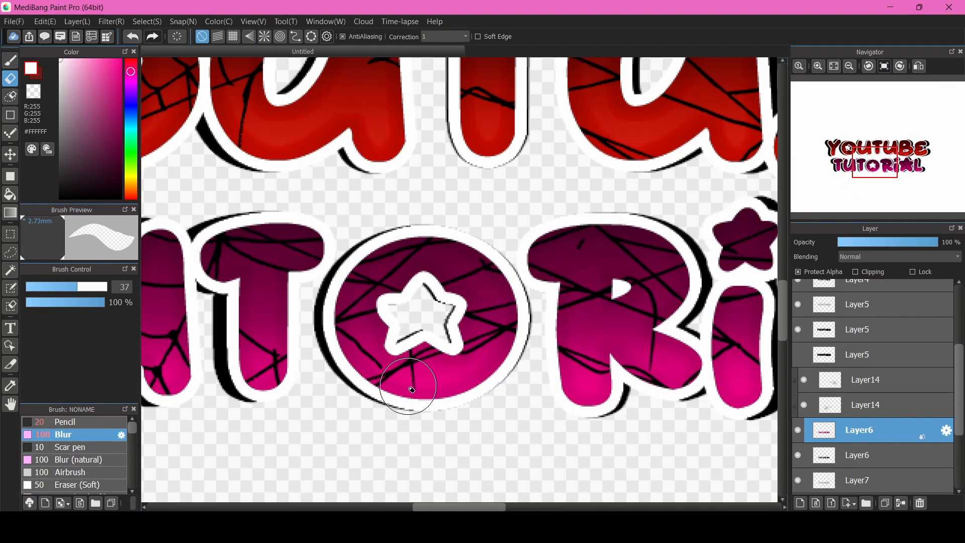
scroll(411, 389, "down", 4)
scroll(629, 390, "up", 2)
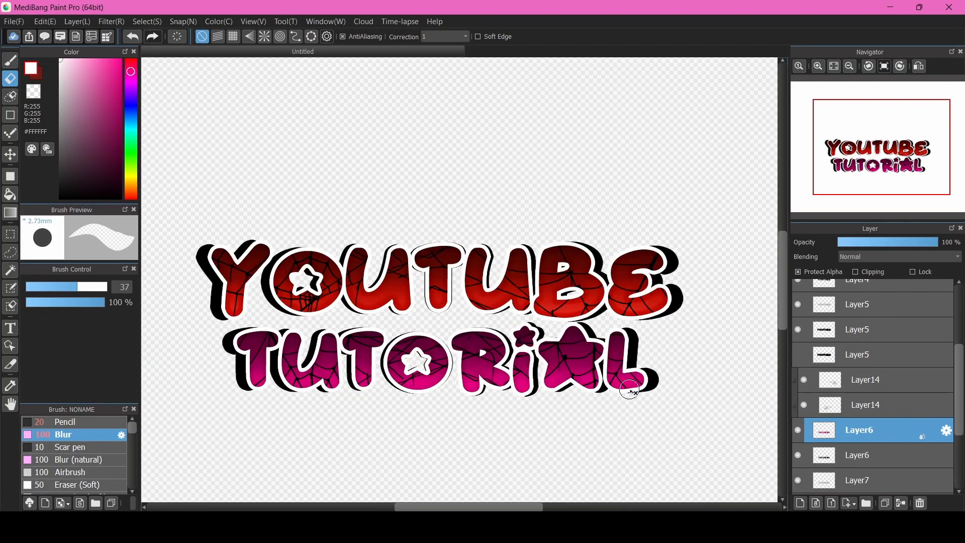
scroll(839, 377, "up", 2)
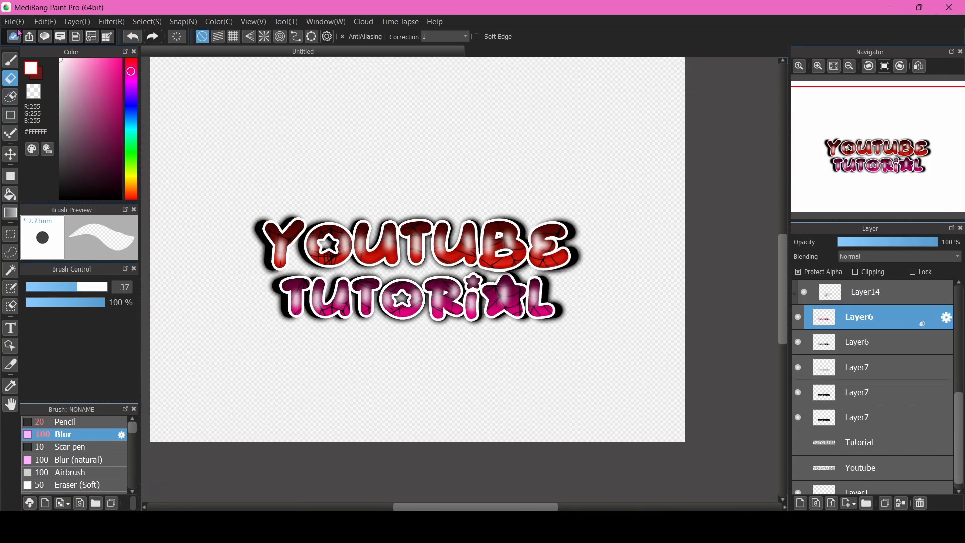
Import the black witch hat image from the Logo Addons folder as a new layer
scroll(430, 209, "up", 3)
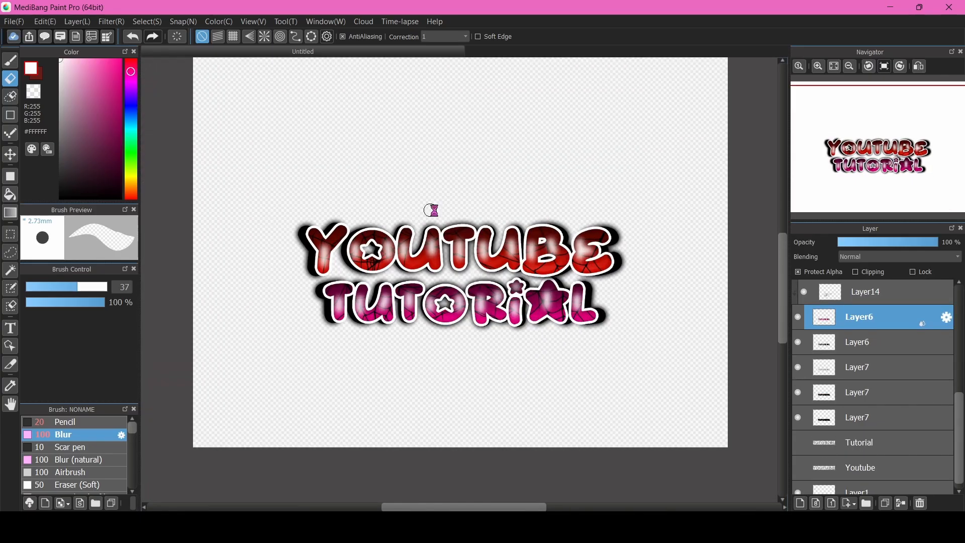
scroll(473, 214, "down", 2)
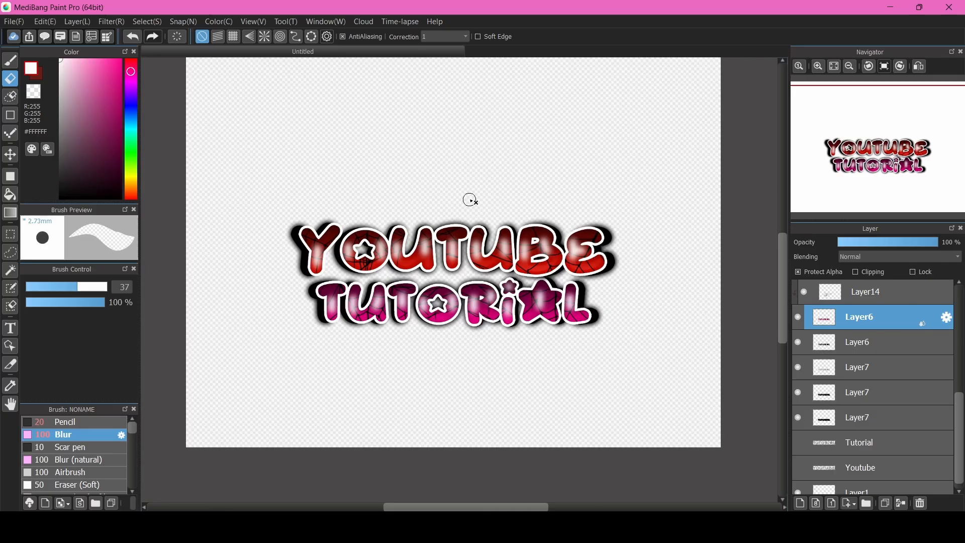
left_click(23, 23)
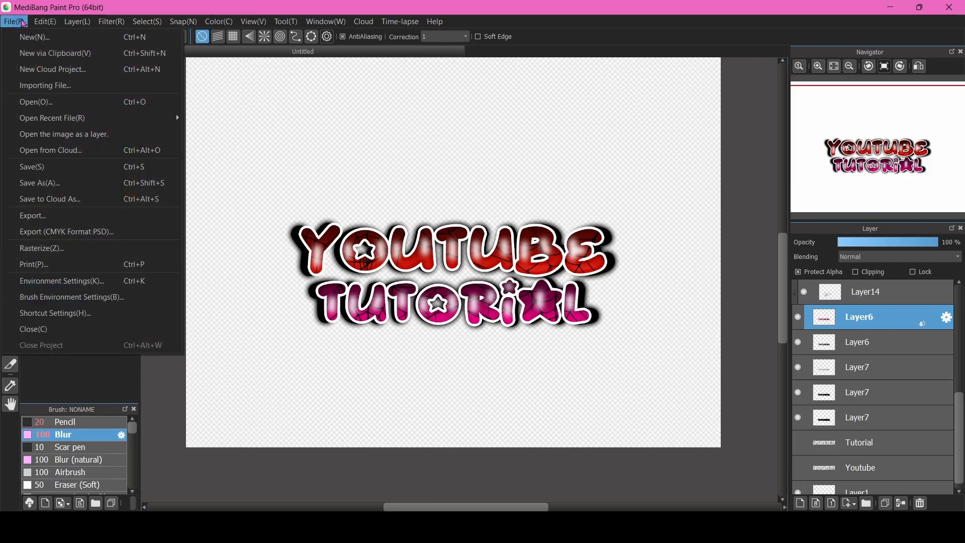
left_click(96, 134)
left_click(417, 376)
left_click(406, 358)
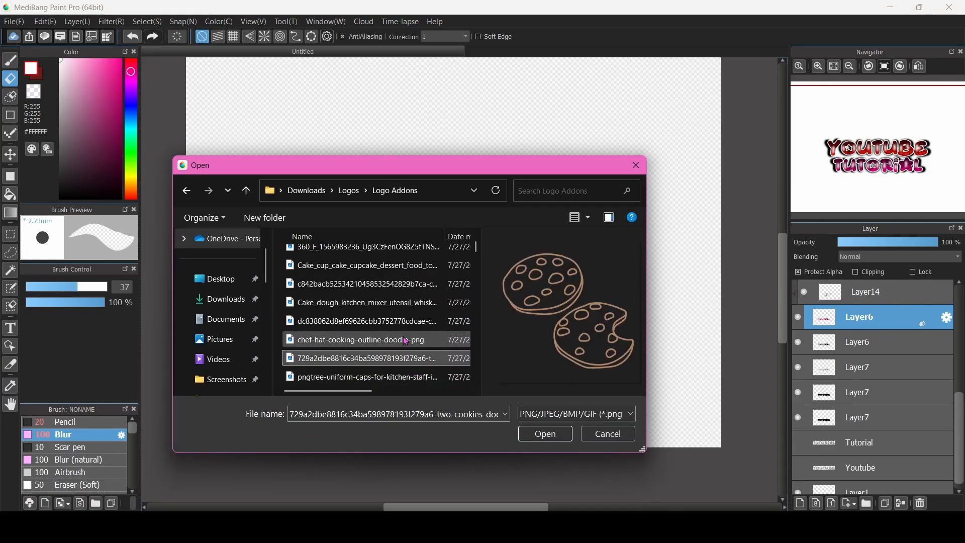
scroll(377, 327, "down", 3)
left_click(351, 321)
left_click(382, 284)
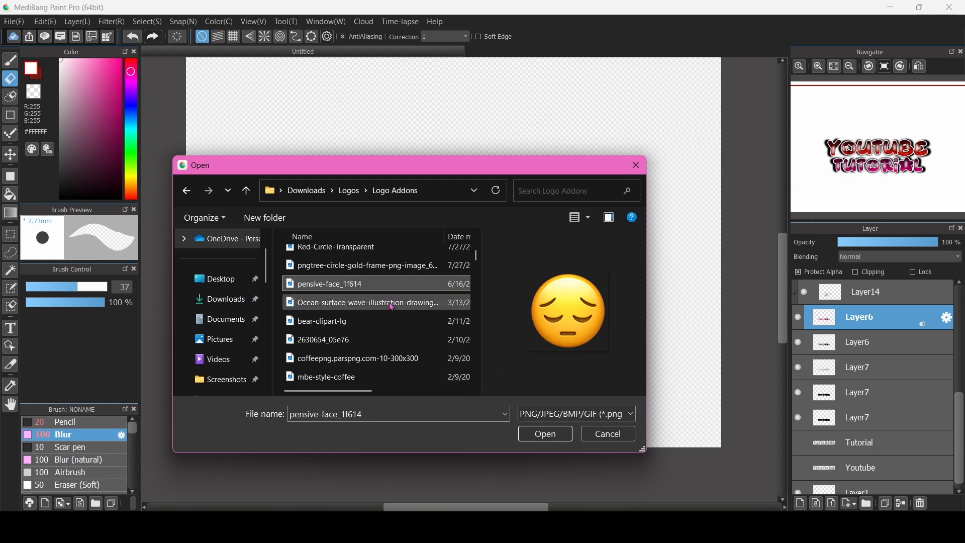
left_click(389, 303)
left_click(391, 358)
left_click(394, 339)
scroll(394, 337, "down", 1)
left_click(394, 337)
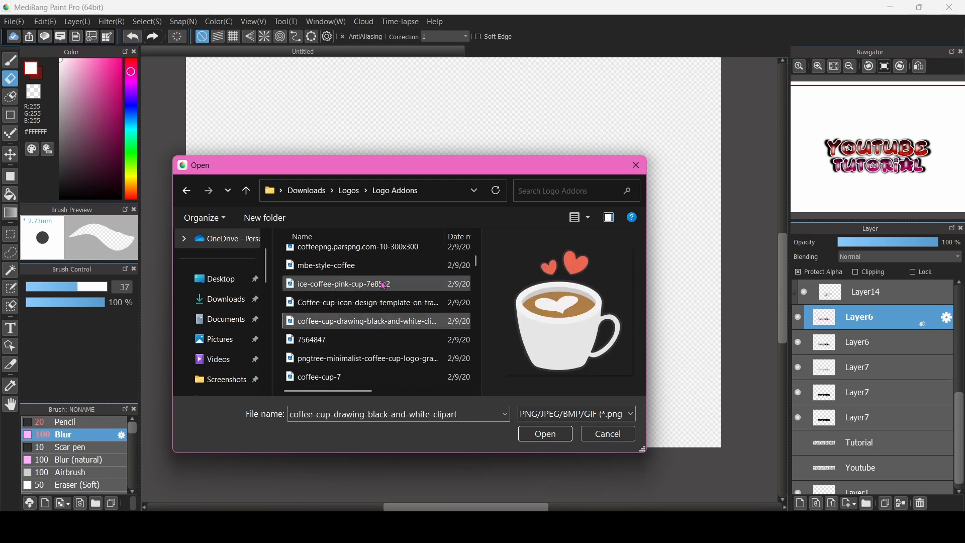
left_click(392, 284)
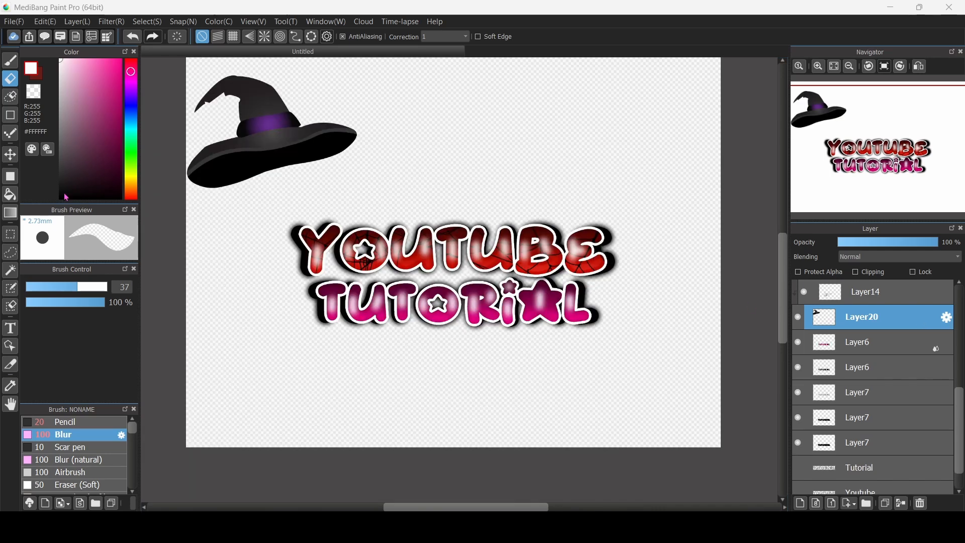
Bring the witch hat layer to the top of the layer stack and position the hat over the Y of YOUTUBE
scroll(875, 321, "up", 1)
scroll(875, 322, "up", 3)
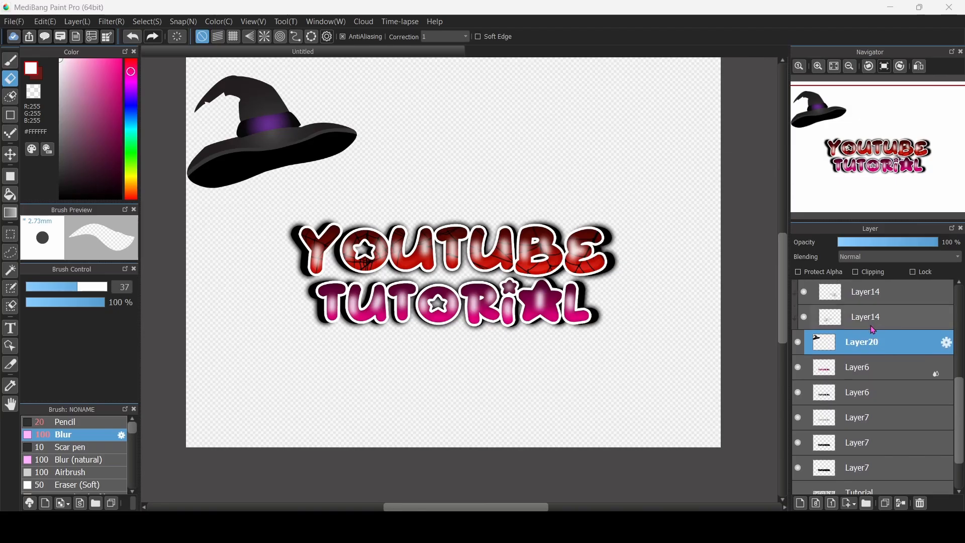
scroll(873, 367, "up", 1)
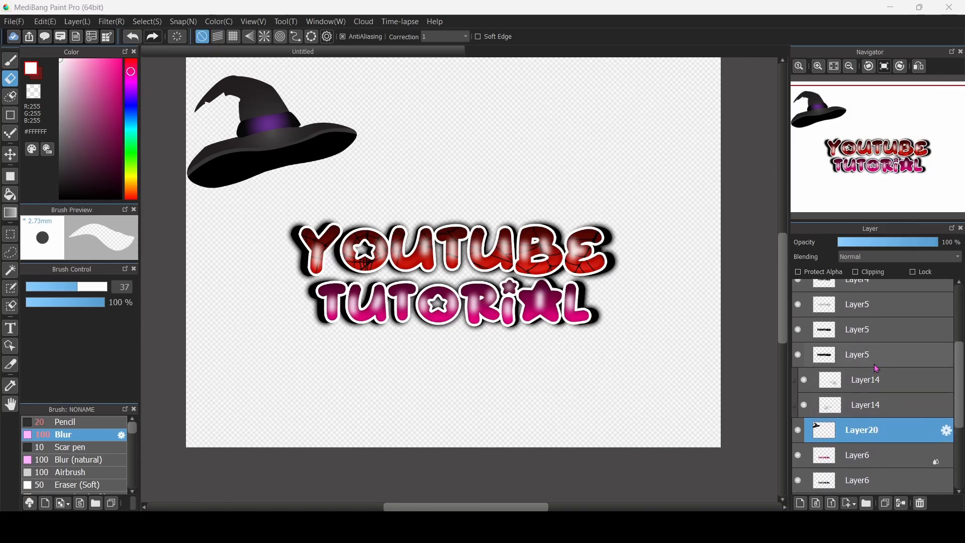
left_click_drag(878, 430, 868, 370)
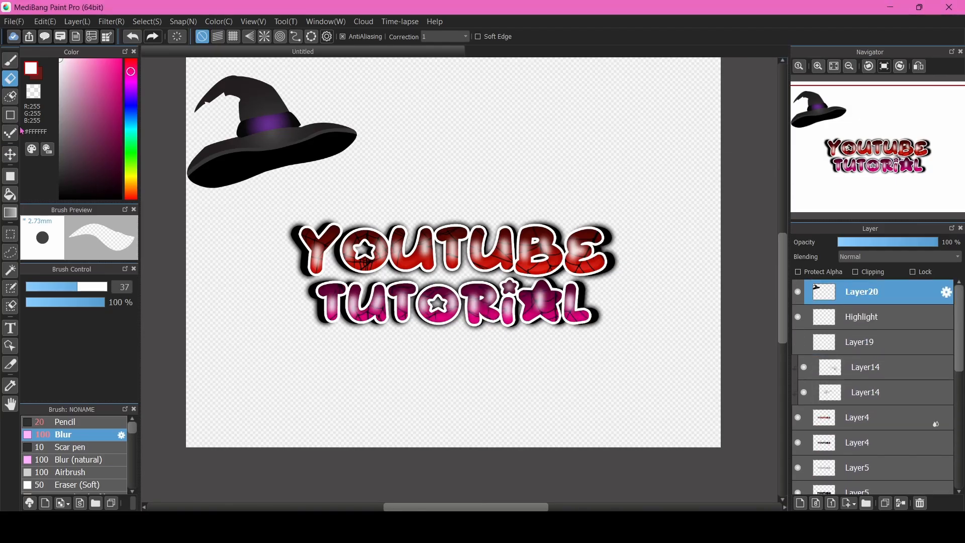
left_click(10, 154)
left_click_drag(284, 146, 350, 211)
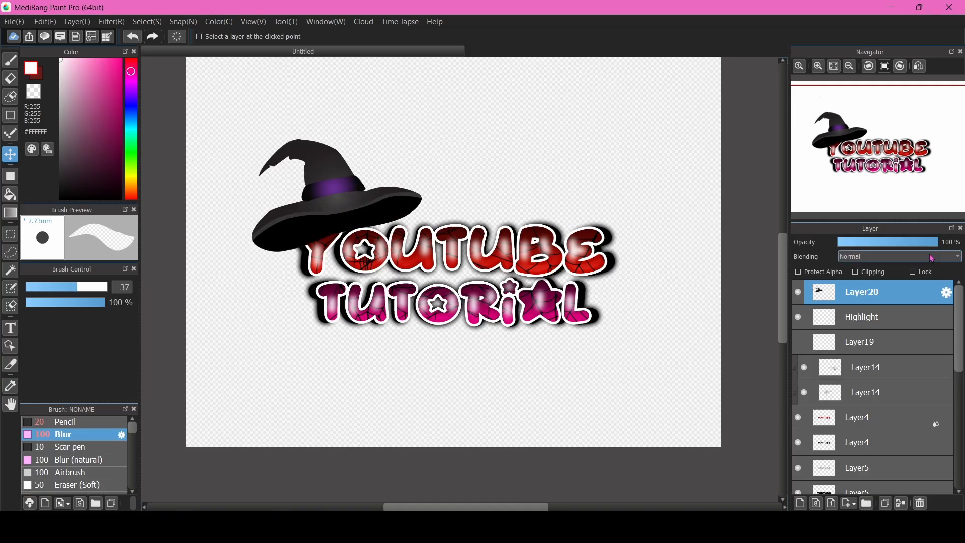
Move the hat layer directly below the lowest Layer5 and shift the hat slightly right behind the YOUTUBE lettering
left_click_drag(852, 300, 853, 439)
scroll(369, 221, "up", 2)
left_click_drag(372, 196, 393, 203)
scroll(395, 203, "down", 3)
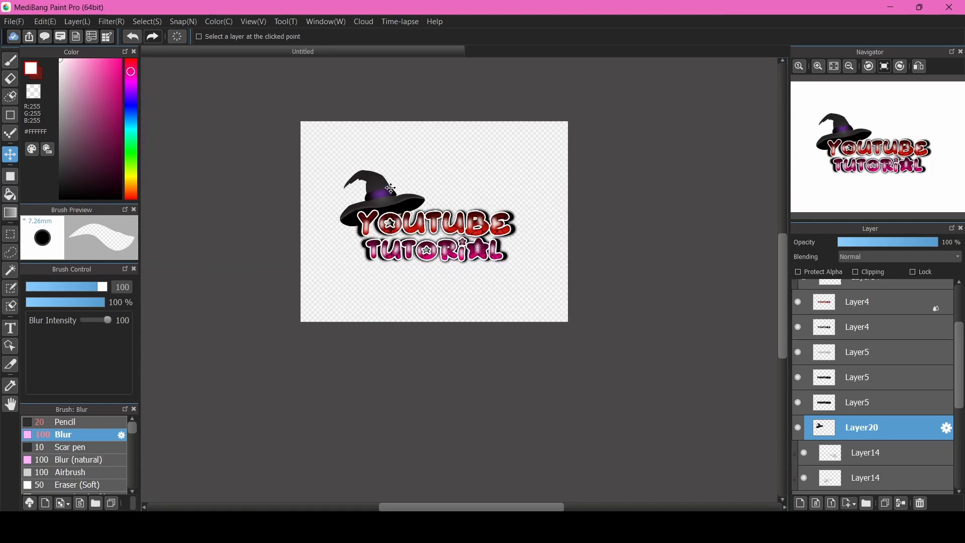
Nudge the hat slightly up and right, and raise its layer just above the lowest Layer5 shadow layer
scroll(391, 188, "up", 2)
scroll(400, 204, "down", 3)
scroll(381, 220, "up", 4)
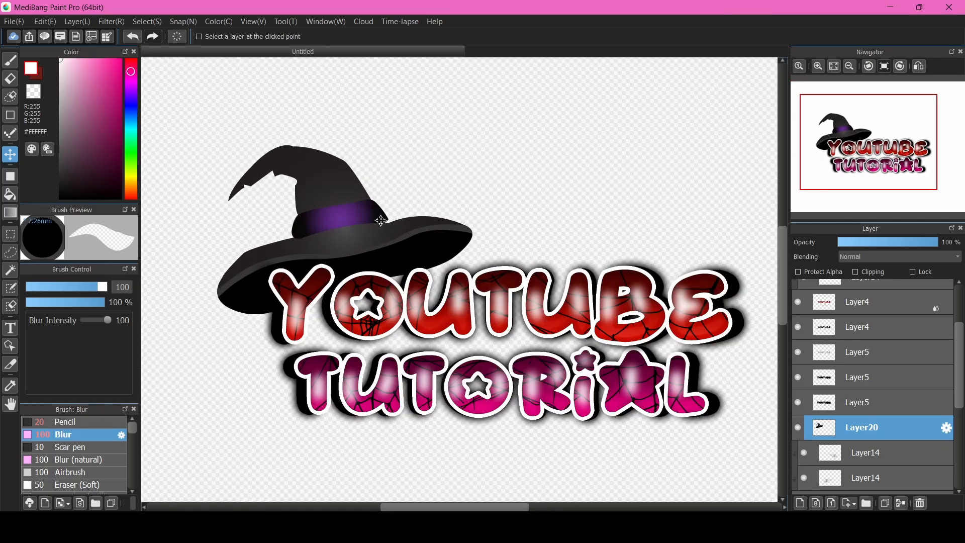
scroll(318, 256, "up", 1)
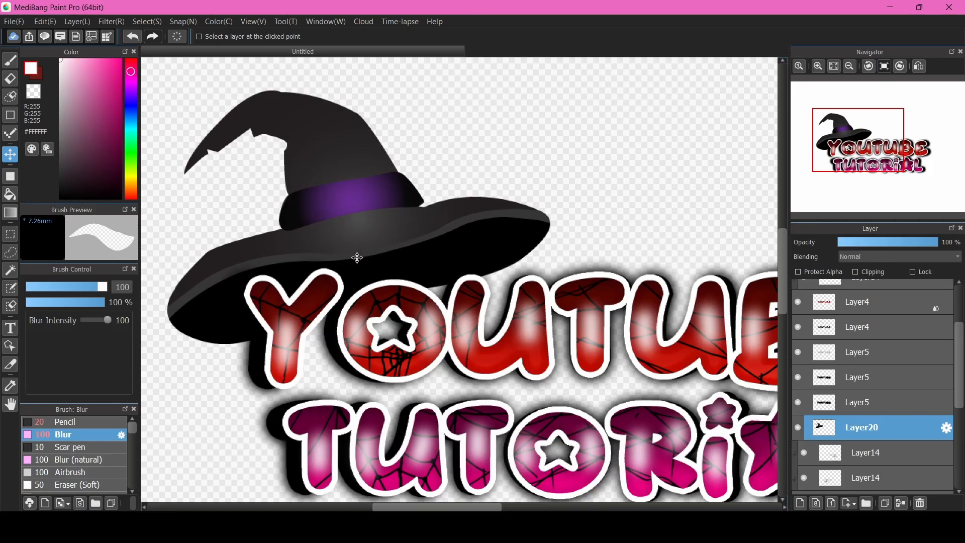
left_click_drag(357, 258, 361, 253)
left_click_drag(861, 427, 879, 402)
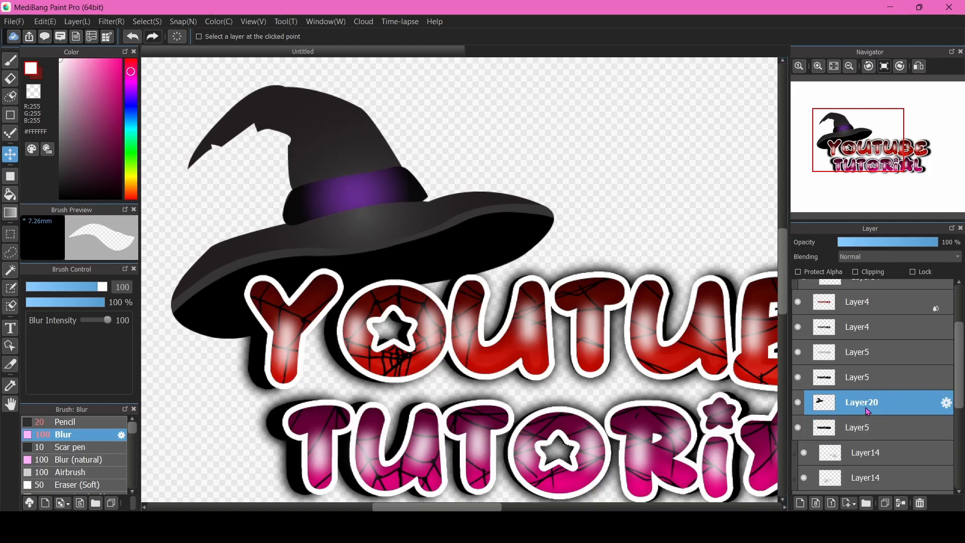
Nudge the hat slightly down and left, and raise its layer above the Layer5 directly over it
scroll(323, 281, "up", 2)
mouse_move(312, 247)
left_mouse_down()
mouse_move(315, 257)
mouse_move(304, 256)
left_mouse_up()
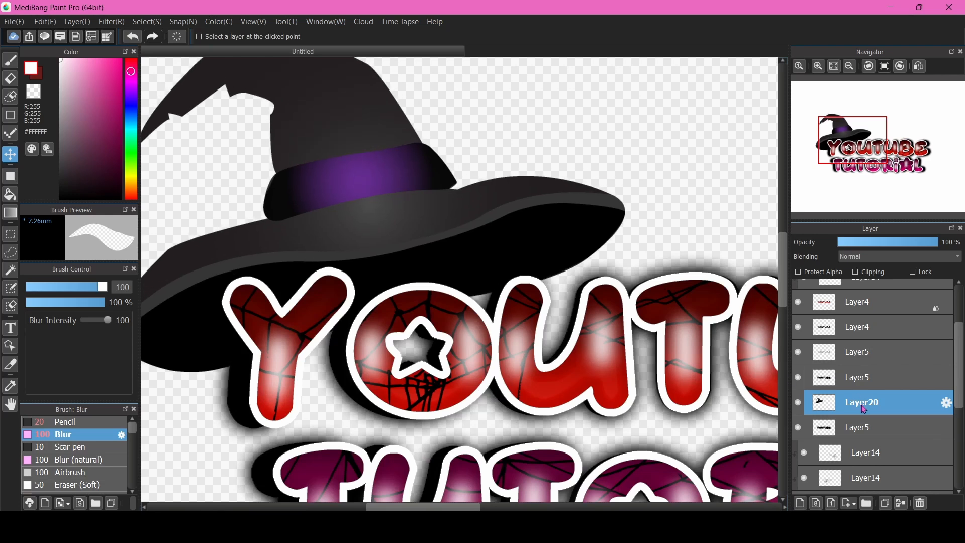
left_click_drag(852, 382, 845, 370)
left_click_drag(337, 240, 337, 246)
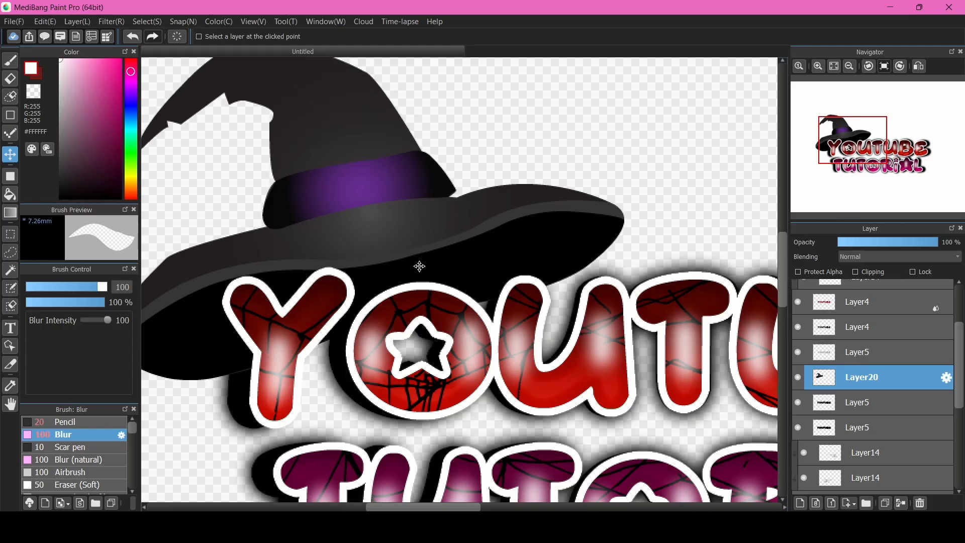
scroll(454, 306, "down", 5)
scroll(416, 298, "up", 2)
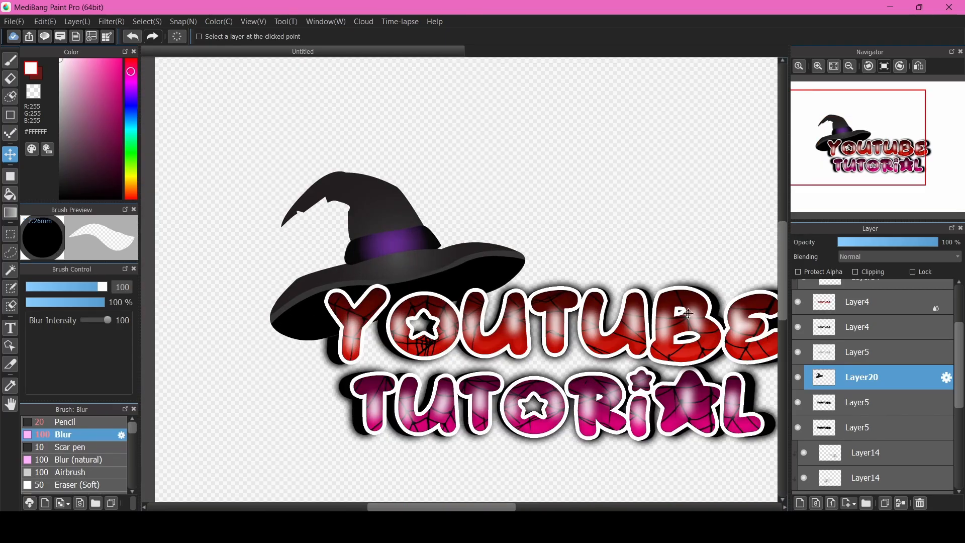
Move the hat layer back below that Layer5 and shift the hat left and slightly down behind the YOUTUBE lettering
left_click_drag(842, 399, 842, 402)
scroll(367, 273, "up", 2)
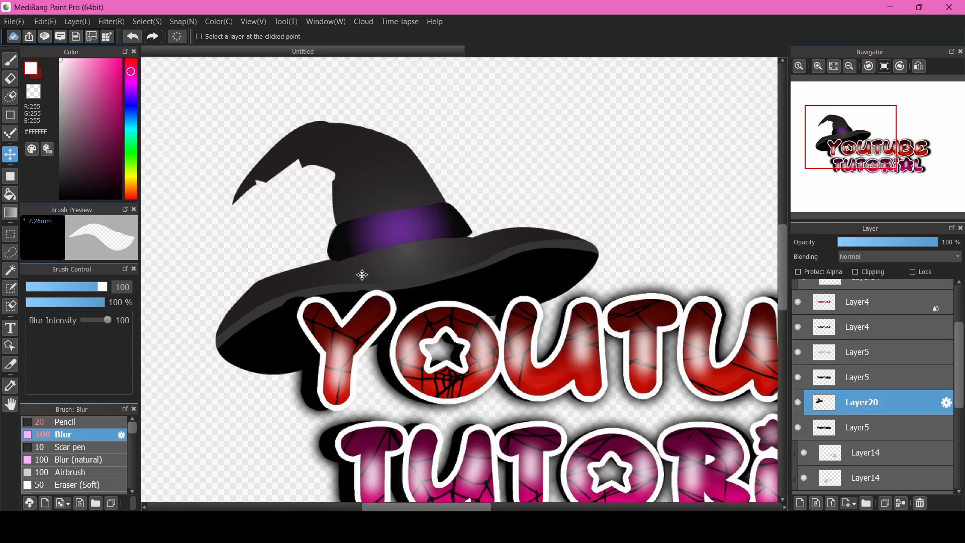
left_click_drag(458, 260, 428, 268)
scroll(426, 268, "down", 2)
scroll(367, 266, "up", 2)
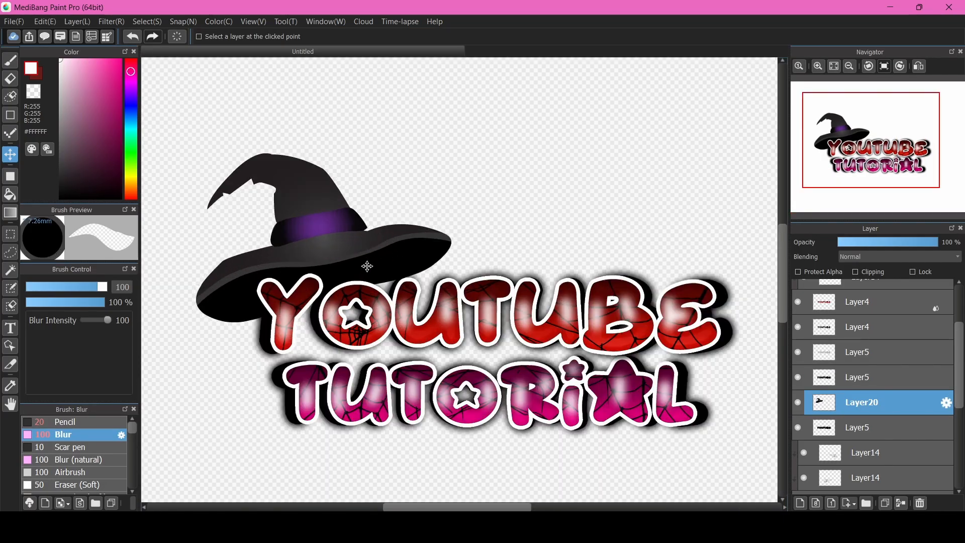
scroll(365, 267, "down", 1)
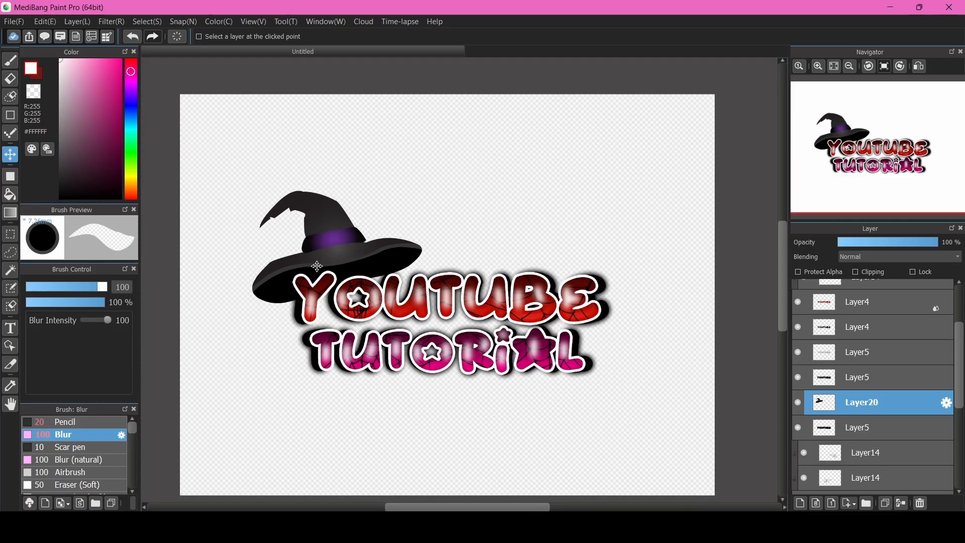
scroll(331, 265, "up", 2)
scroll(338, 266, "down", 1)
Duplicate the hat layer and fill the lower copy solid black (#000000) using a rectangle with its alpha protected
left_click(884, 503)
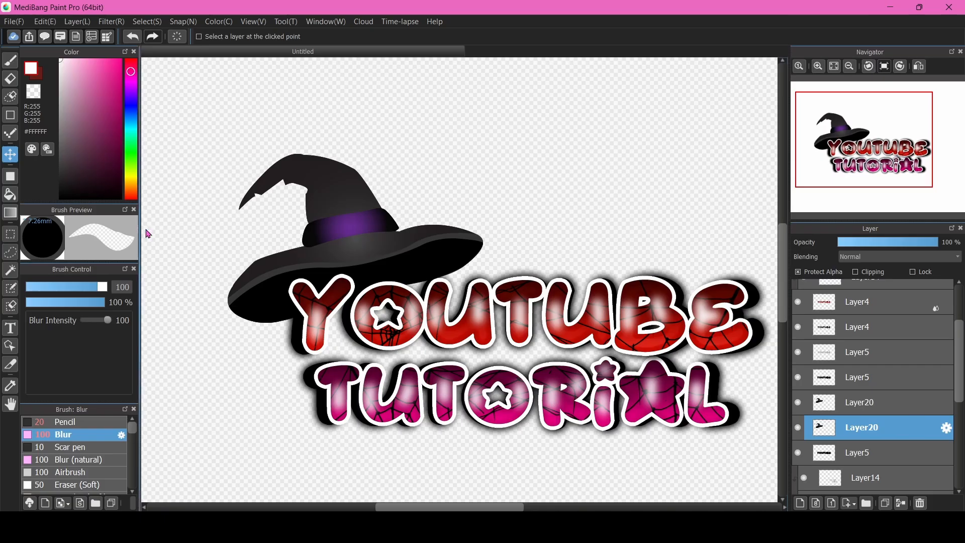
left_click(10, 176)
left_click(60, 197)
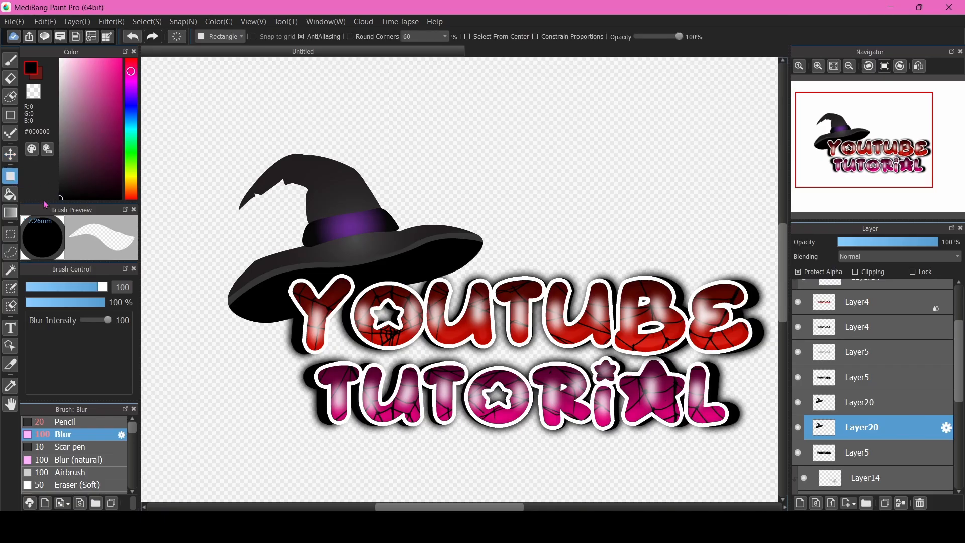
scroll(246, 185, "down", 2)
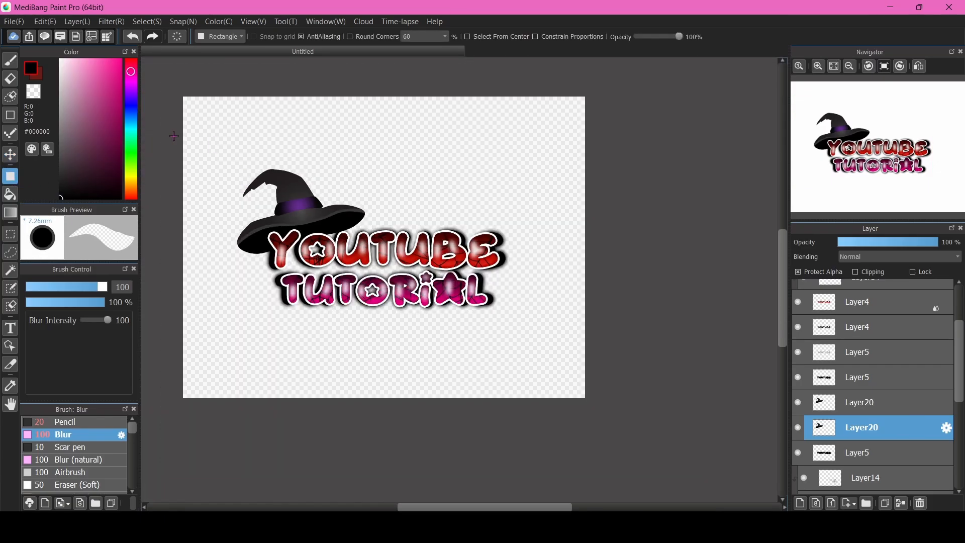
left_click_drag(173, 135, 412, 291)
scroll(286, 227, "up", 4)
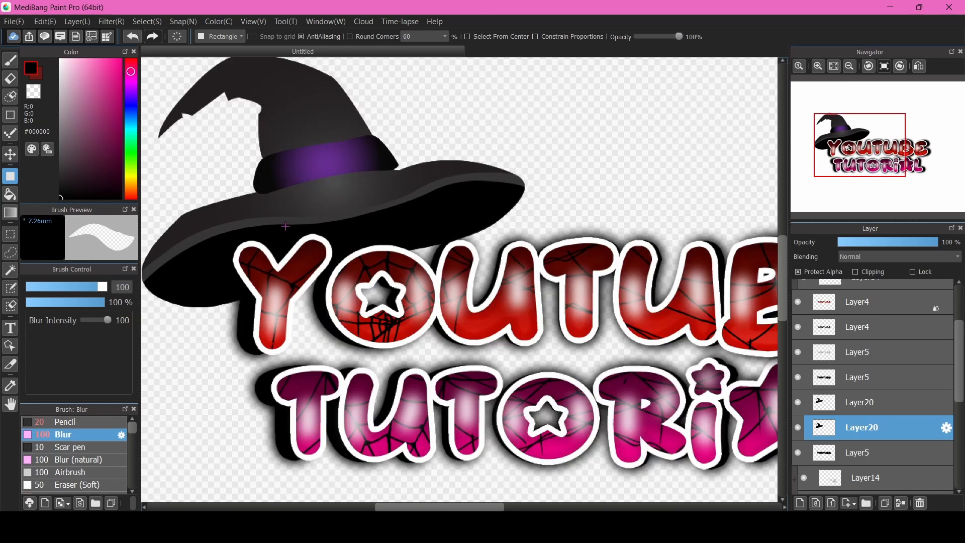
scroll(286, 226, "down", 4)
scroll(295, 228, "up", 4)
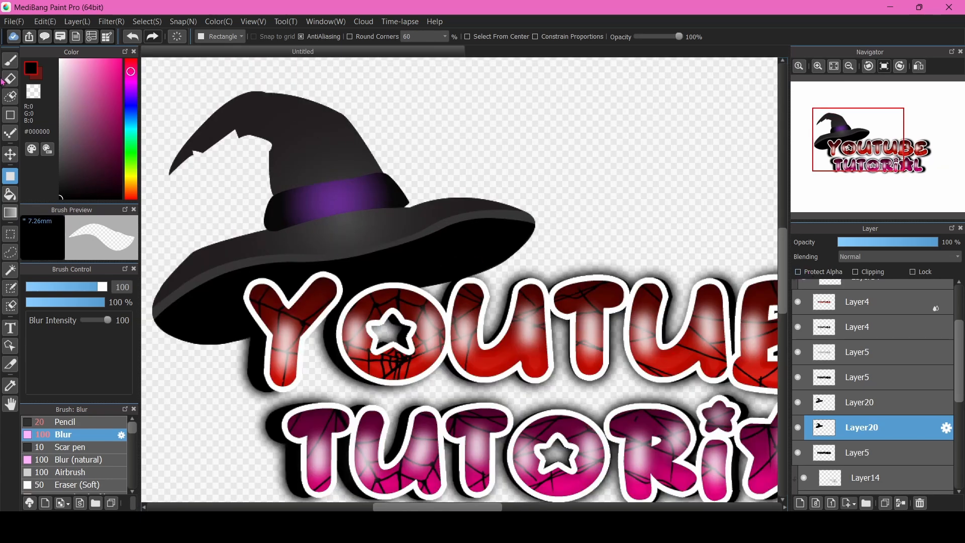
Try softening the edges of the black hat copy at its original size with the Blur brush
left_click(10, 61)
scroll(322, 282, "down", 1)
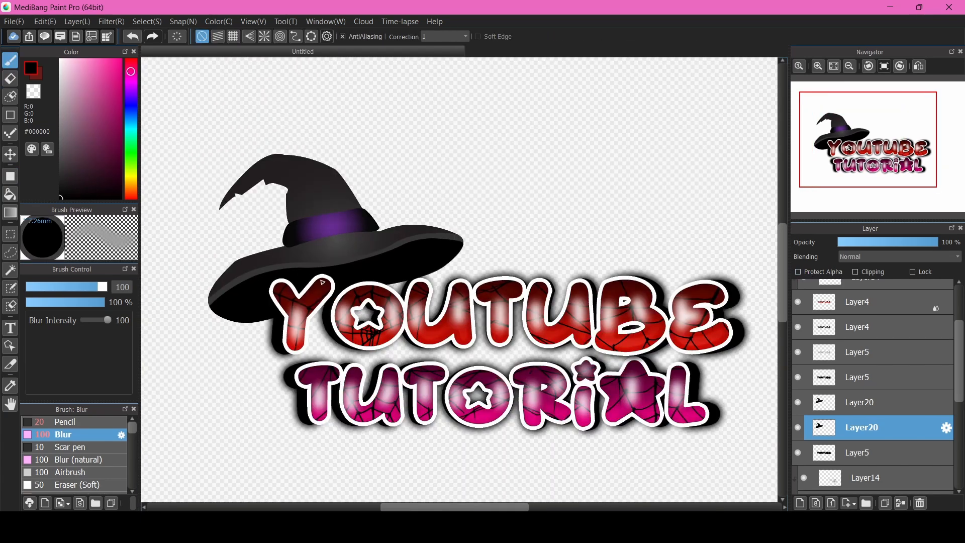
mouse_move(287, 237)
left_mouse_down()
mouse_move(241, 170)
mouse_move(239, 213)
mouse_move(302, 162)
mouse_move(252, 159)
mouse_move(546, 246)
left_mouse_up()
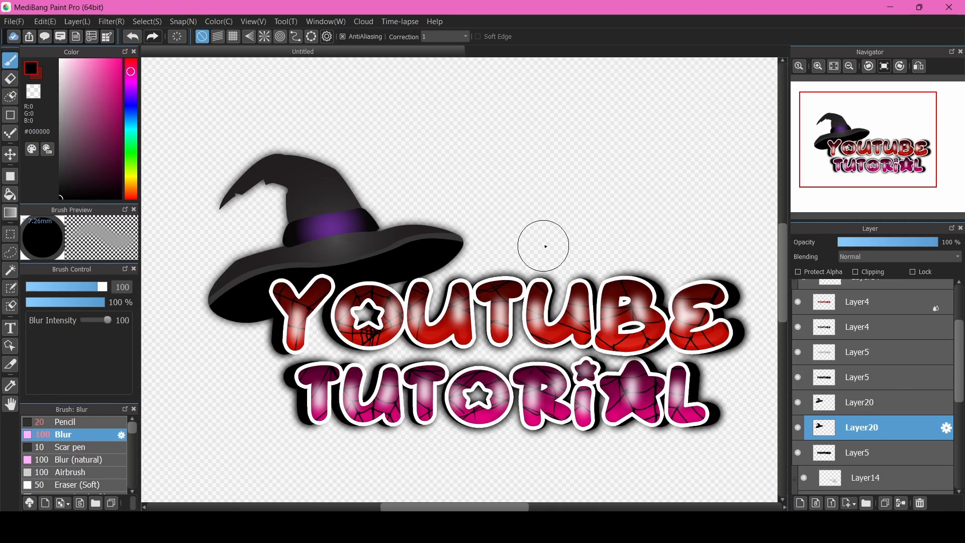
scroll(459, 231, "down", 2)
scroll(312, 221, "up", 1)
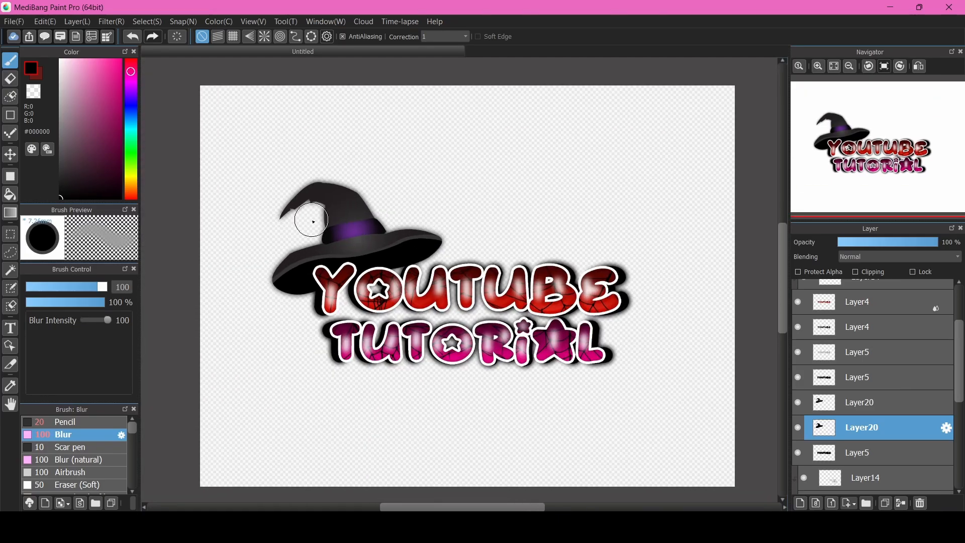
scroll(312, 221, "up", 1)
left_click(131, 36)
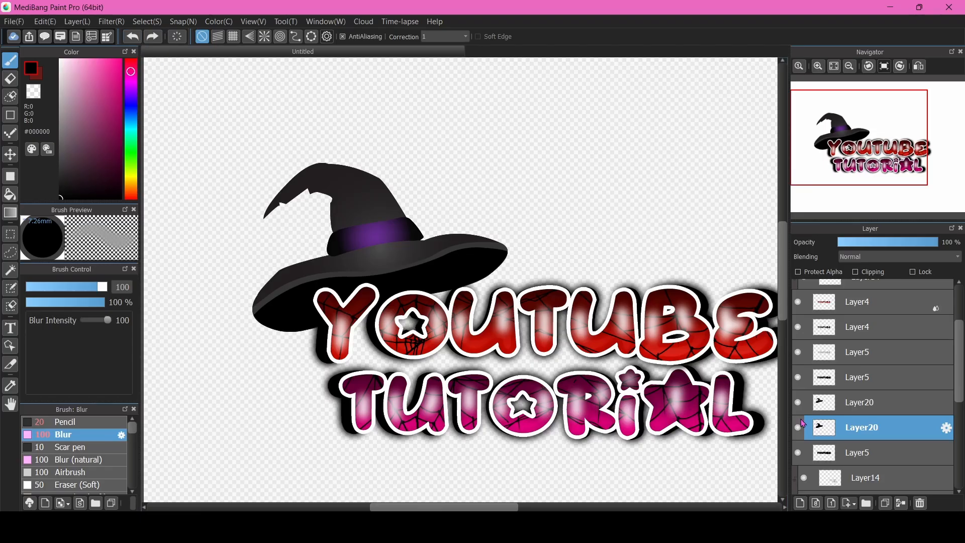
Enlarge the black hat copy slightly so it extends beyond the outline of the original hat
key("ctrl+t")
left_click_drag(510, 226, 520, 227)
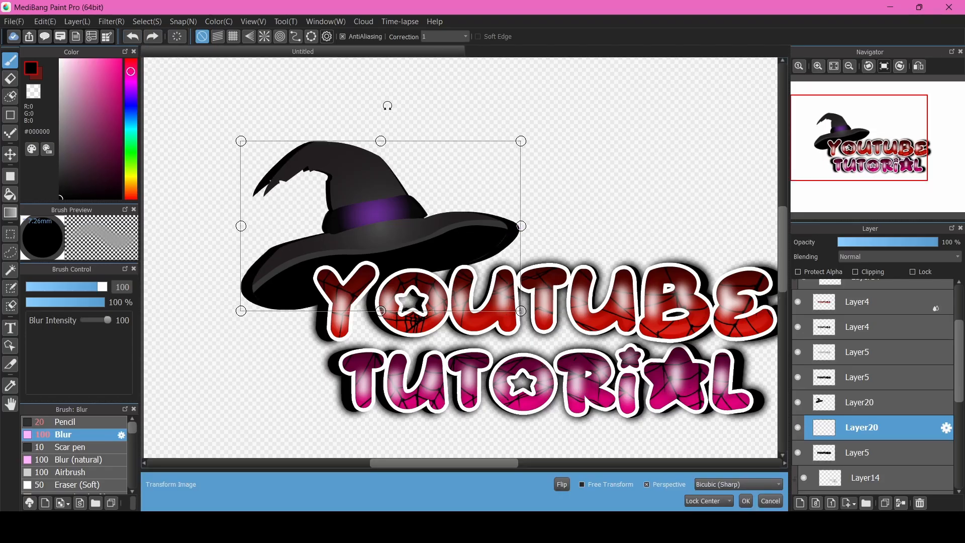
key("Escape")
scroll(387, 240, "down", 1)
scroll(366, 245, "up", 1)
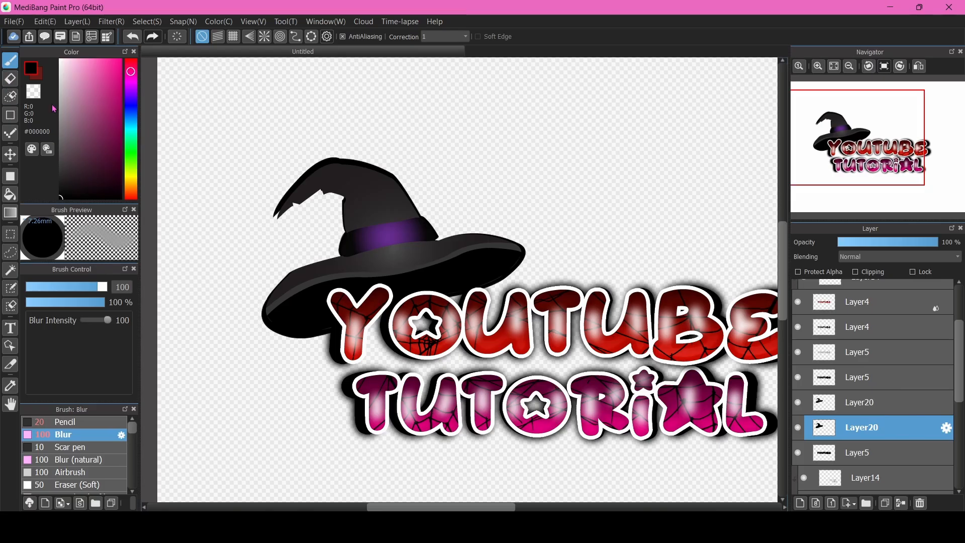
Blur the edges of the enlarged black hat copy all around the hat to form a soft shadow
left_click_drag(331, 179, 245, 220)
left_click_drag(367, 181, 317, 153)
left_click_drag(376, 156, 337, 170)
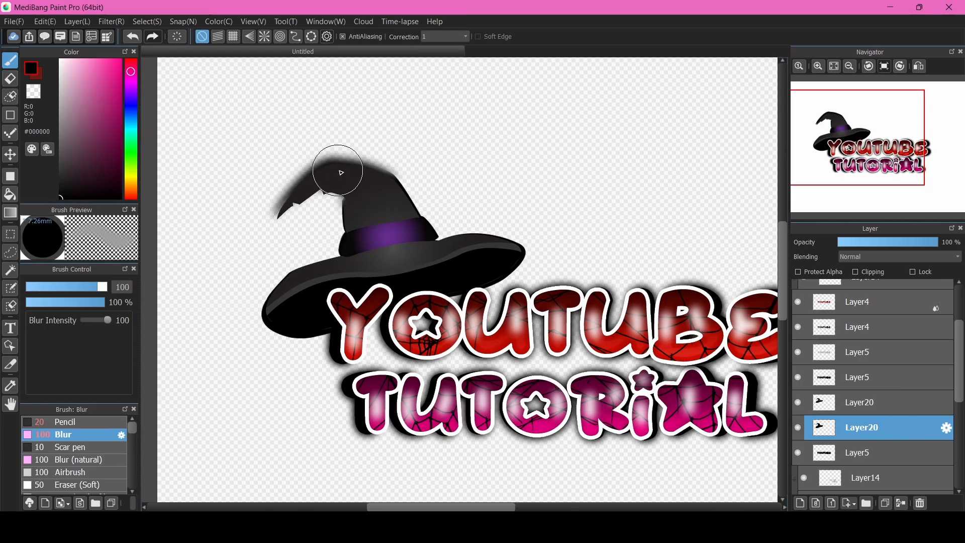
scroll(341, 172, "down", 1)
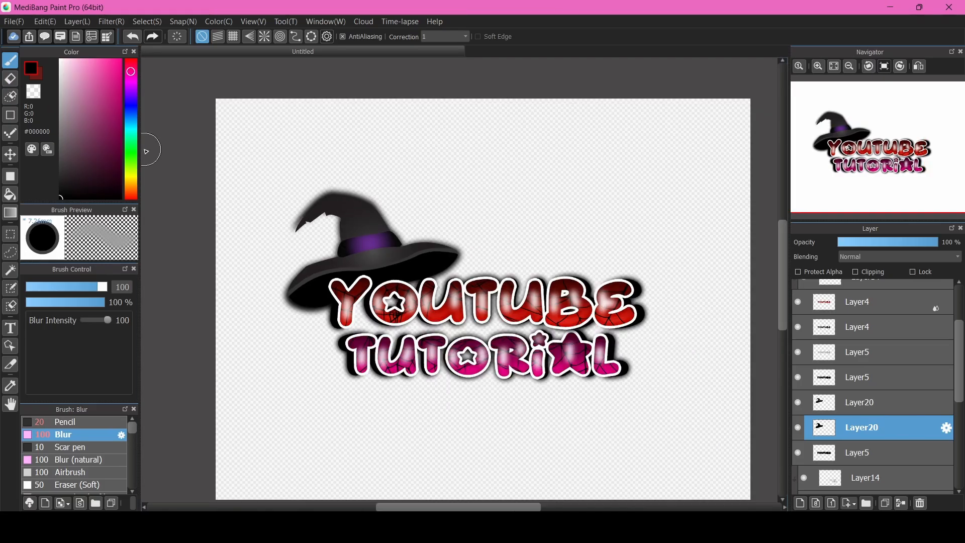
Try recolouring the blurred hat shadow dark green (#182C0F) with an alpha-protected rectangle fill
left_click(131, 160)
left_click_drag(93, 163, 98, 171)
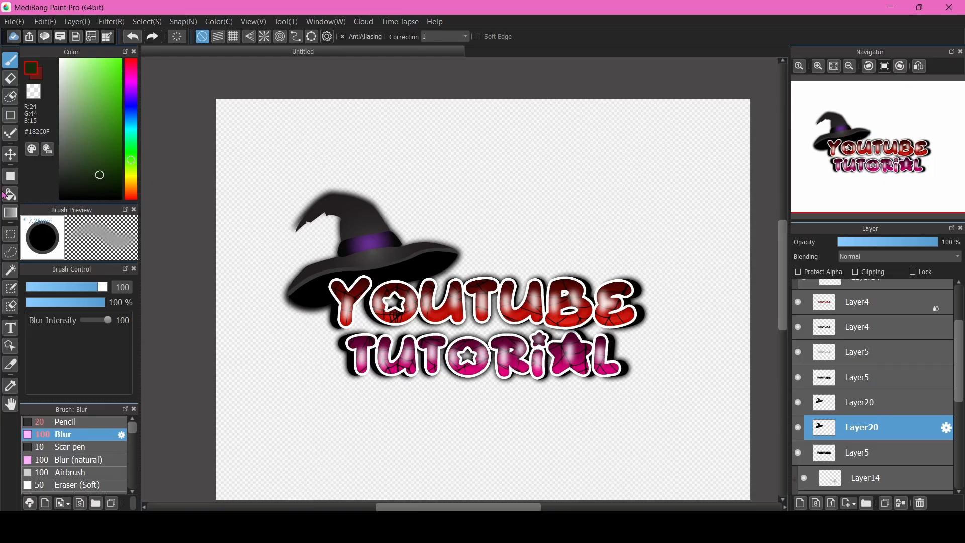
left_click(10, 176)
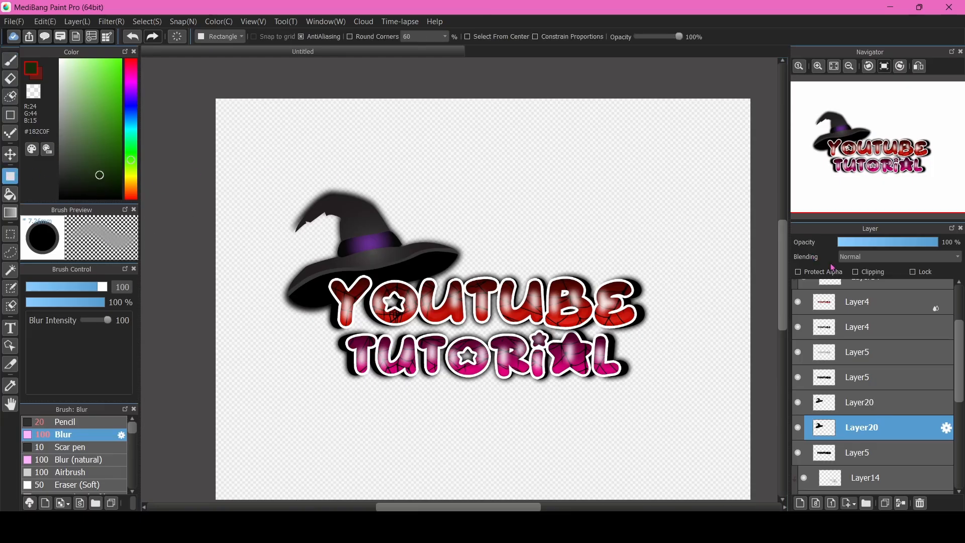
left_click_drag(207, 146, 551, 327)
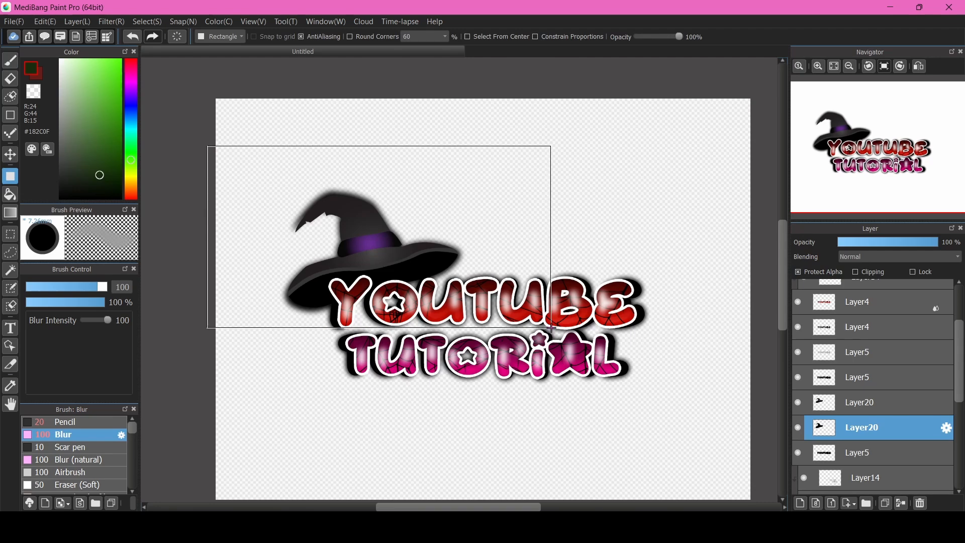
scroll(410, 302, "up", 1)
scroll(290, 282, "down", 2)
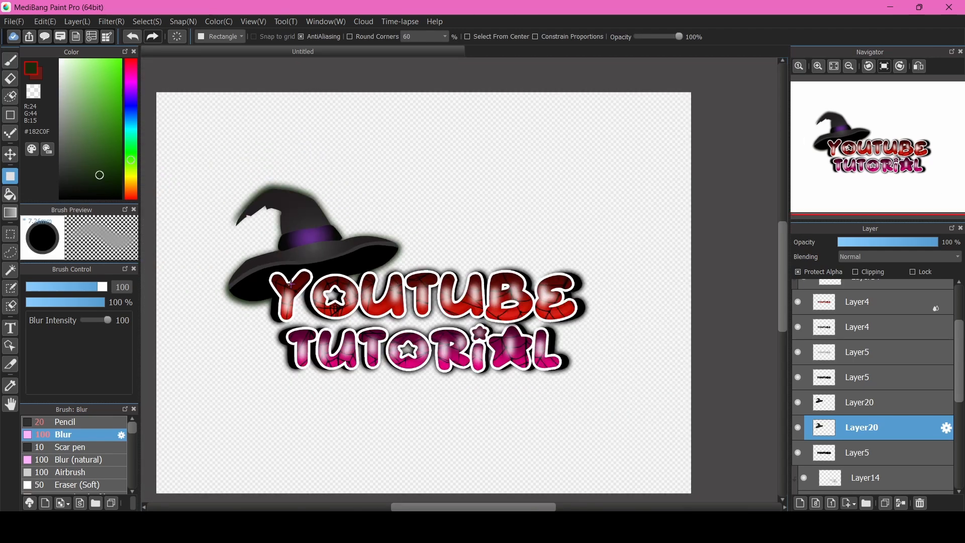
scroll(291, 155, "up", 3)
scroll(310, 164, "down", 1)
scroll(310, 164, "down", 3)
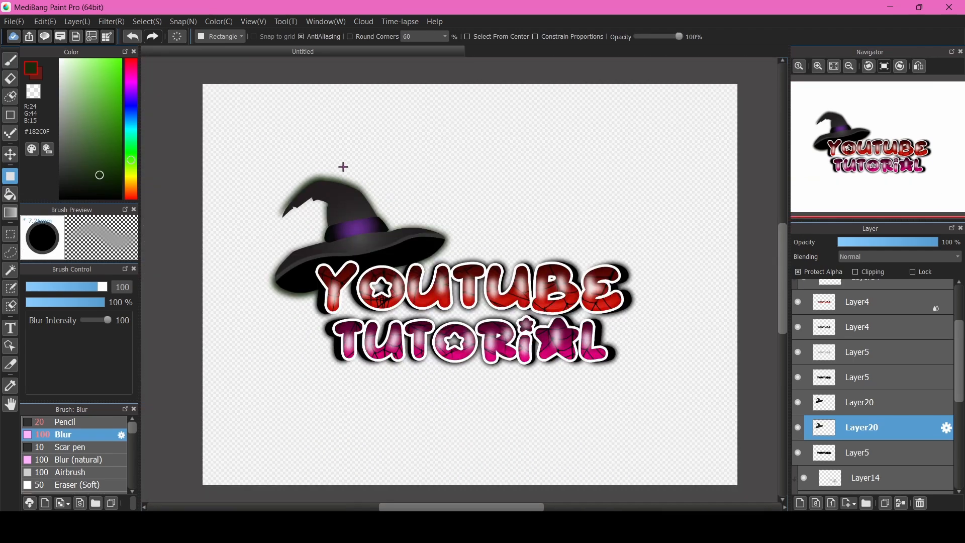
scroll(342, 166, "up", 2)
scroll(357, 171, "up", 1)
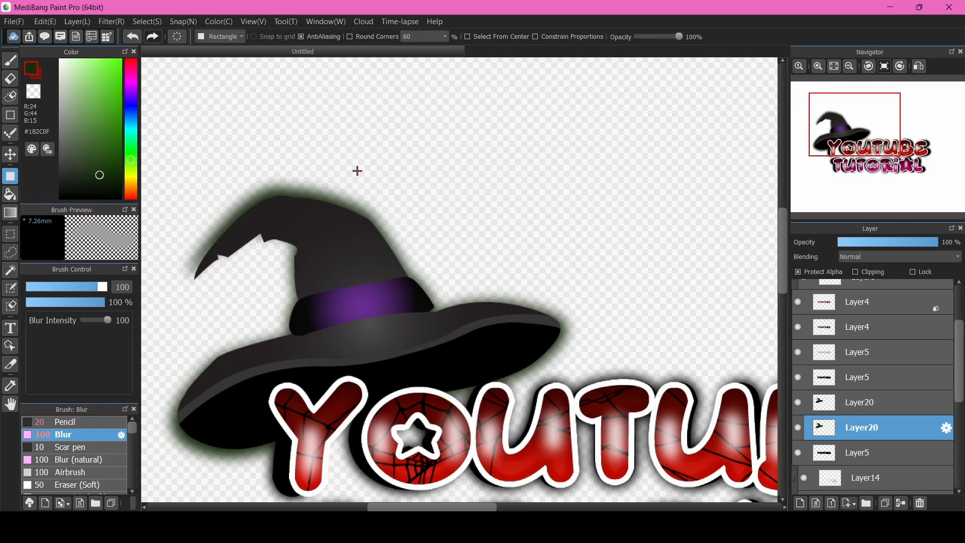
scroll(357, 170, "down", 1)
Undo the green fill on the hat shadow while keeping its blurred black edges
left_click(136, 38)
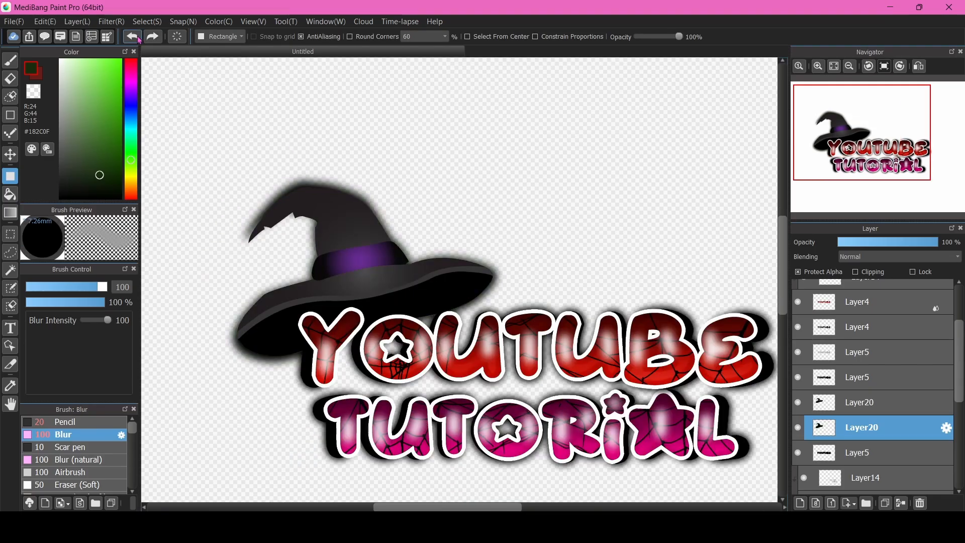
left_click(139, 39)
left_click(139, 40)
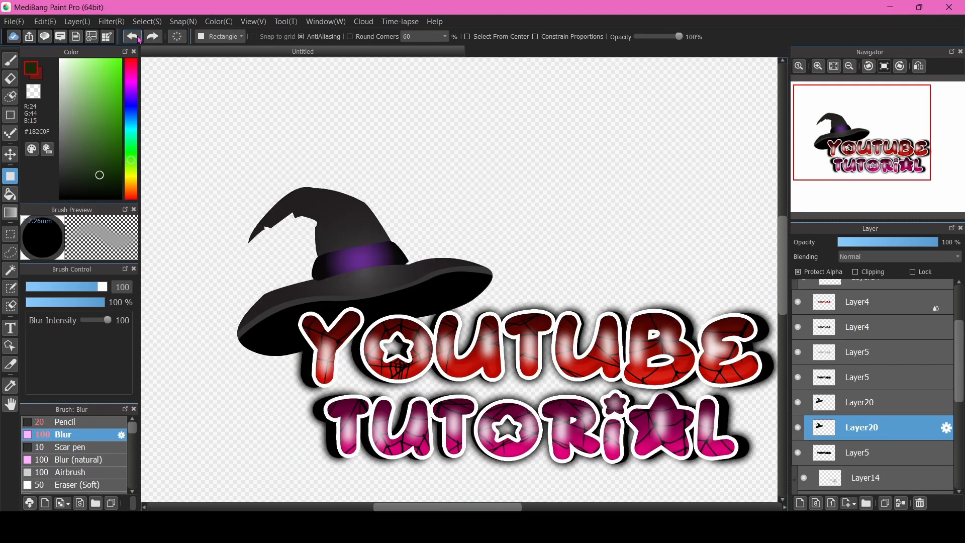
left_click(158, 39)
left_click(158, 40)
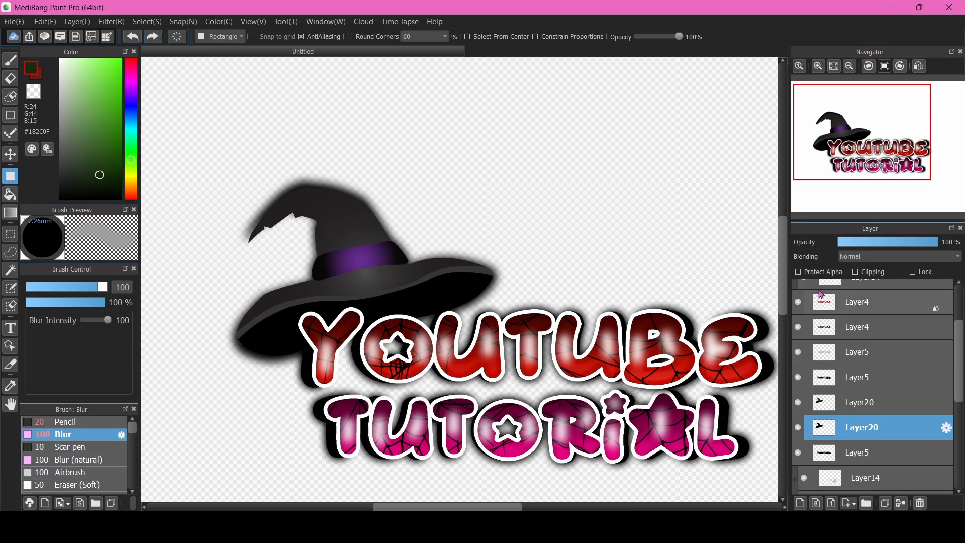
Hide the hat and its shadow by turning off both Layer20 layers
left_click(797, 402)
left_click(798, 427)
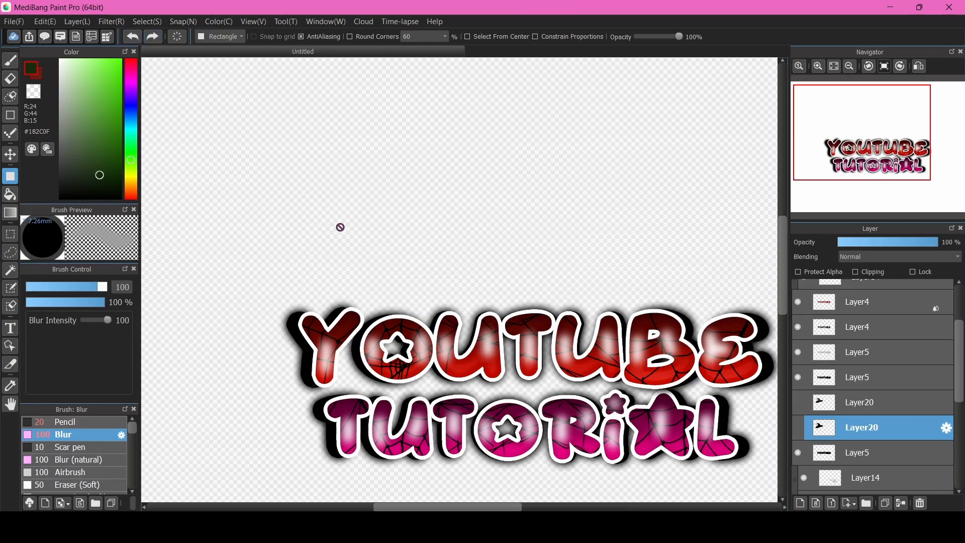
scroll(315, 220, "down", 3)
scroll(281, 213, "up", 3)
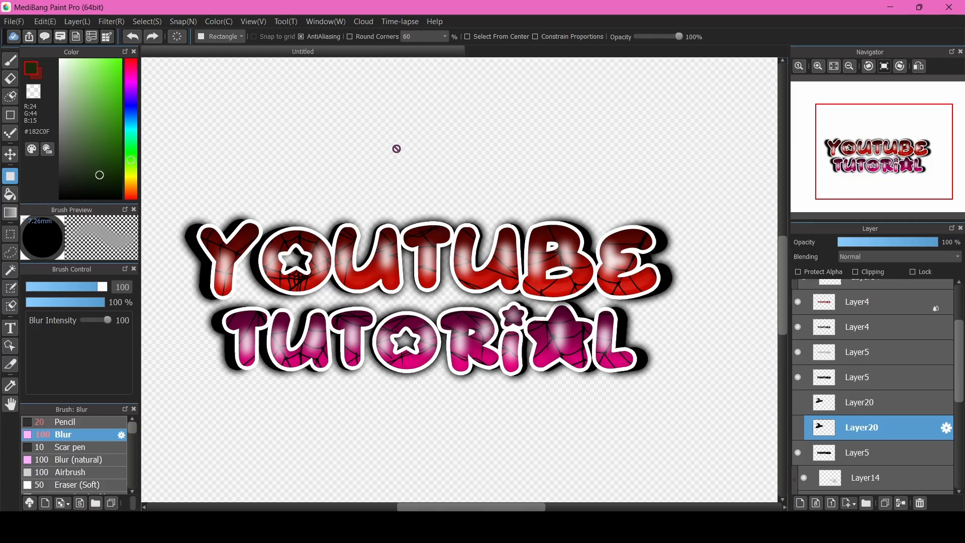
scroll(395, 158, "down", 1)
scroll(355, 131, "up", 2)
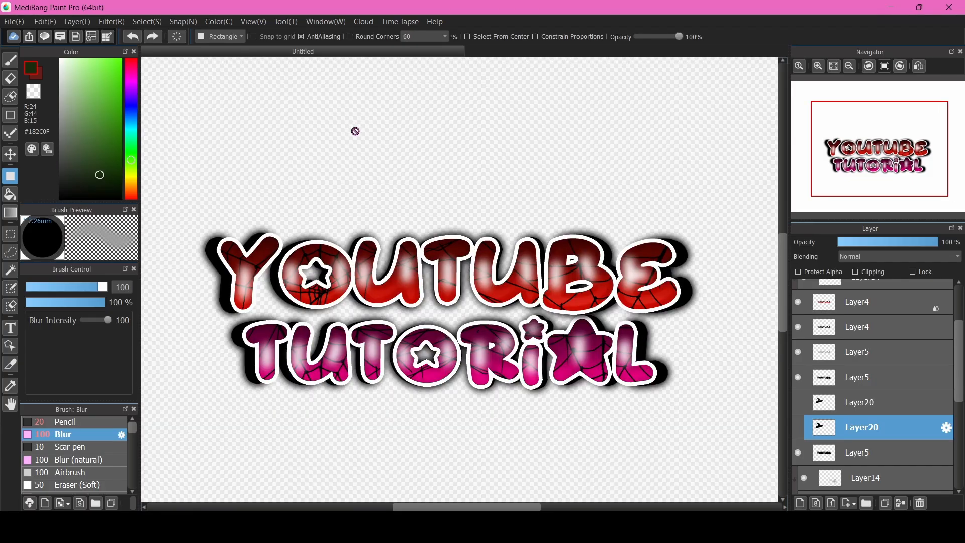
scroll(355, 131, "down", 1)
Switch to the web browser and search Google Images for "Youtube Logo png", filtering the results to transparent images
key("alt+Tab")
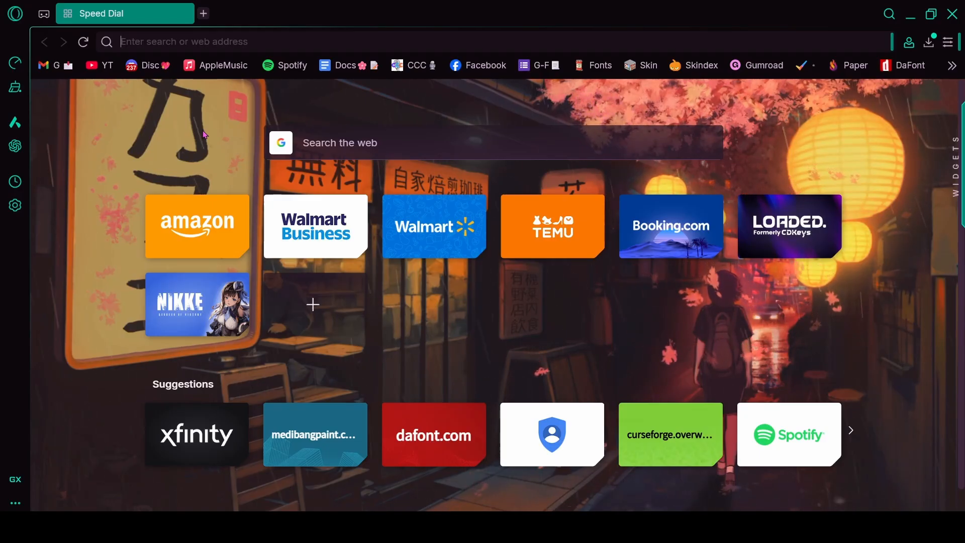
type("Youtube Logo png")
key("Return")
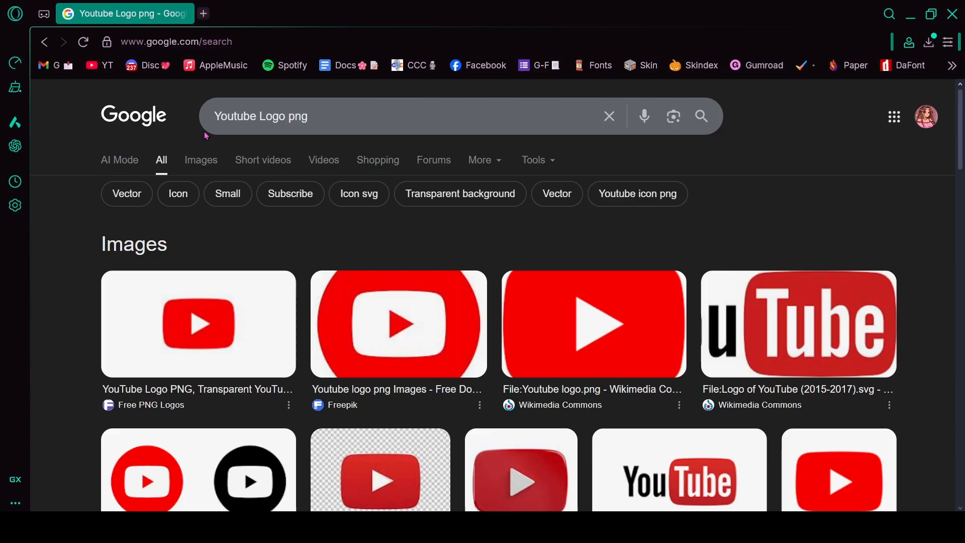
left_click(199, 160)
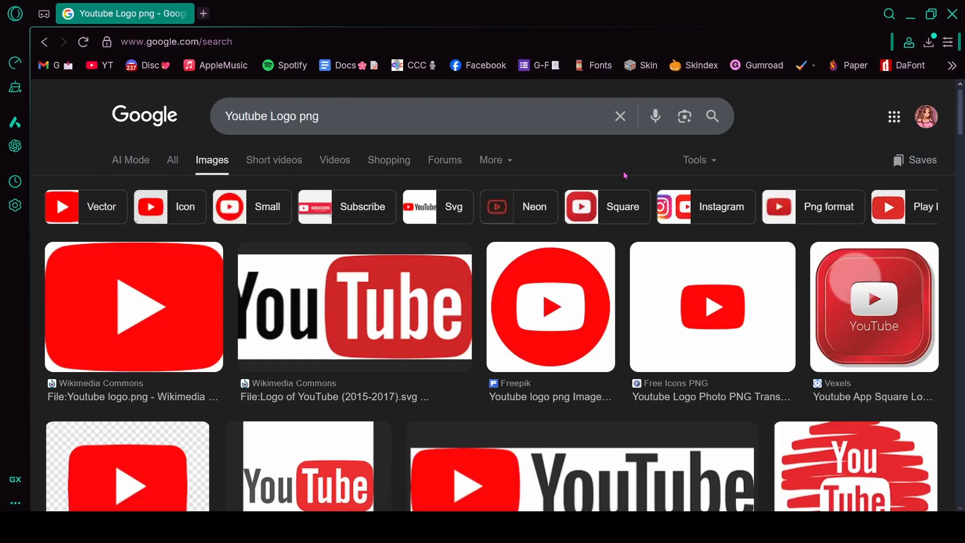
left_click(700, 160)
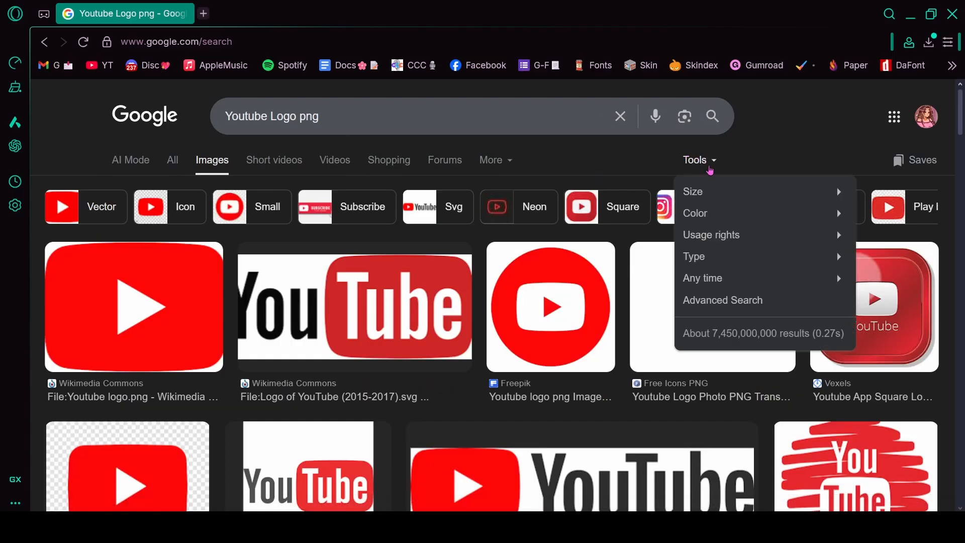
mouse_move(713, 214)
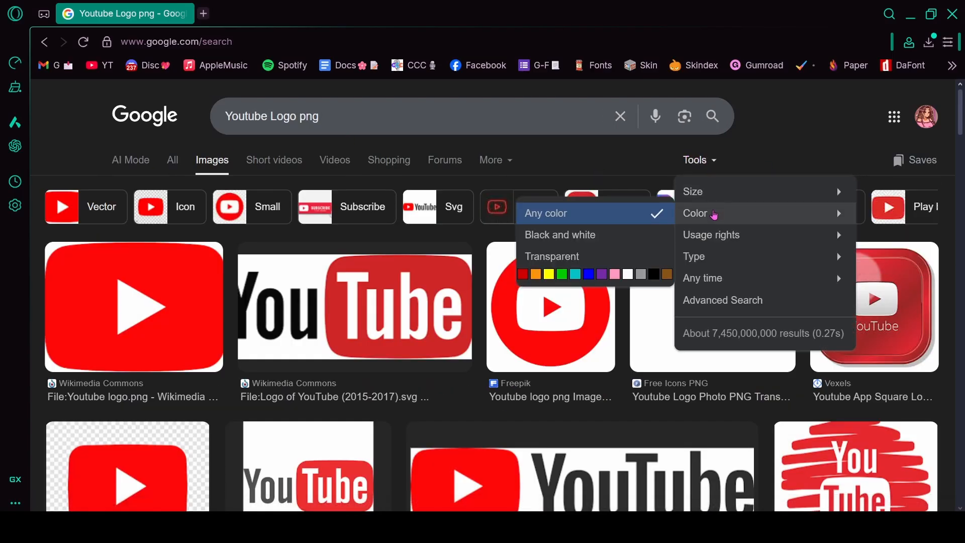
left_click(605, 258)
scroll(435, 362, "down", 1)
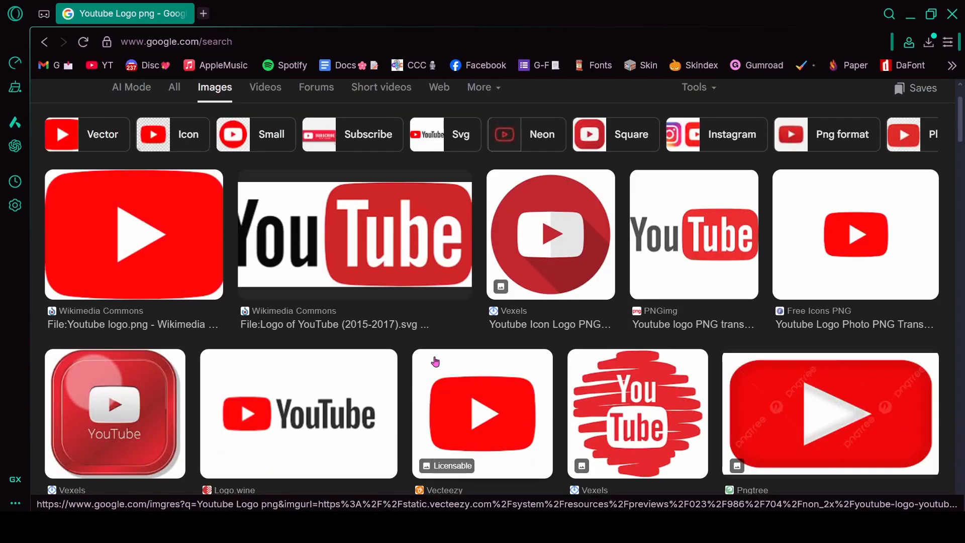
Preview the red play-button logo from Wikimedia Commons and save it to Downloads as the PNG image Youtube_logo
left_click(143, 235)
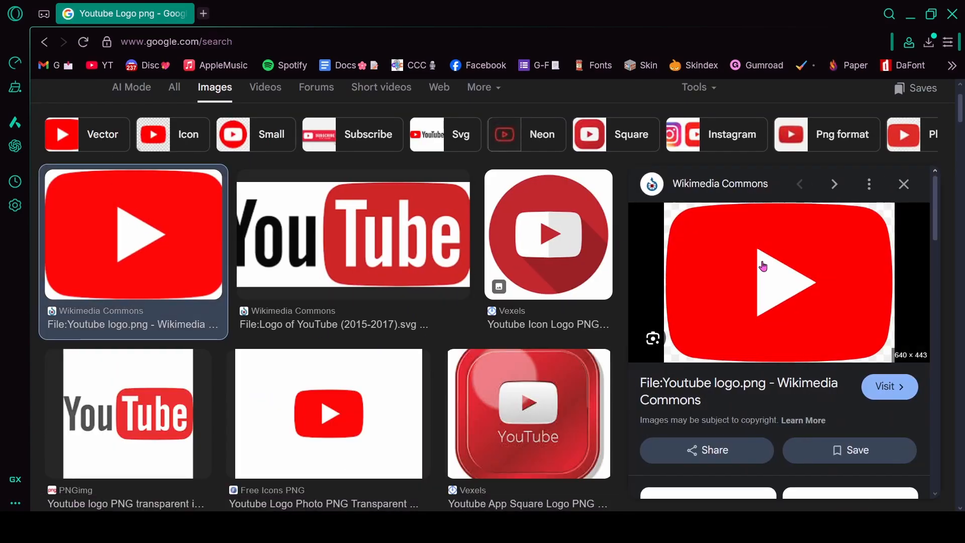
left_click_drag(715, 222, 613, 402)
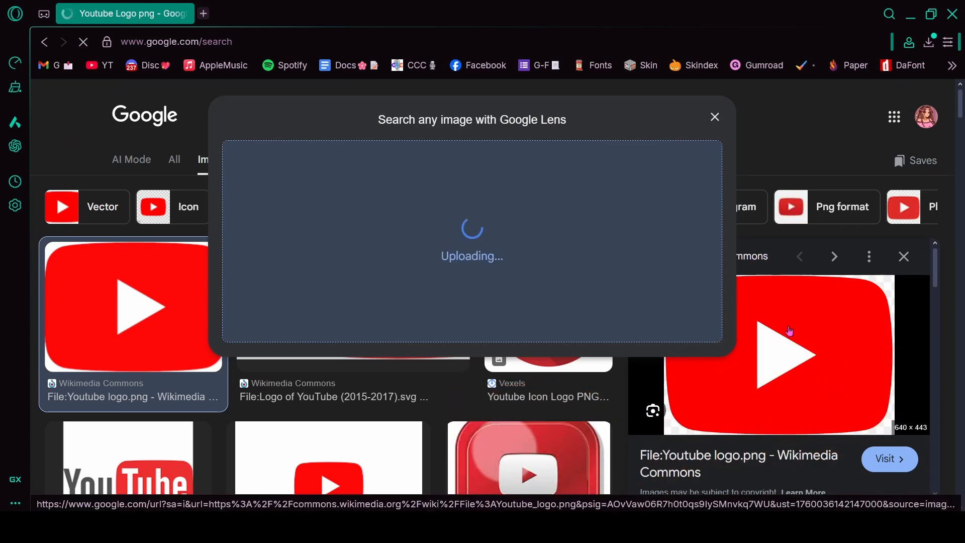
key("alt+Left")
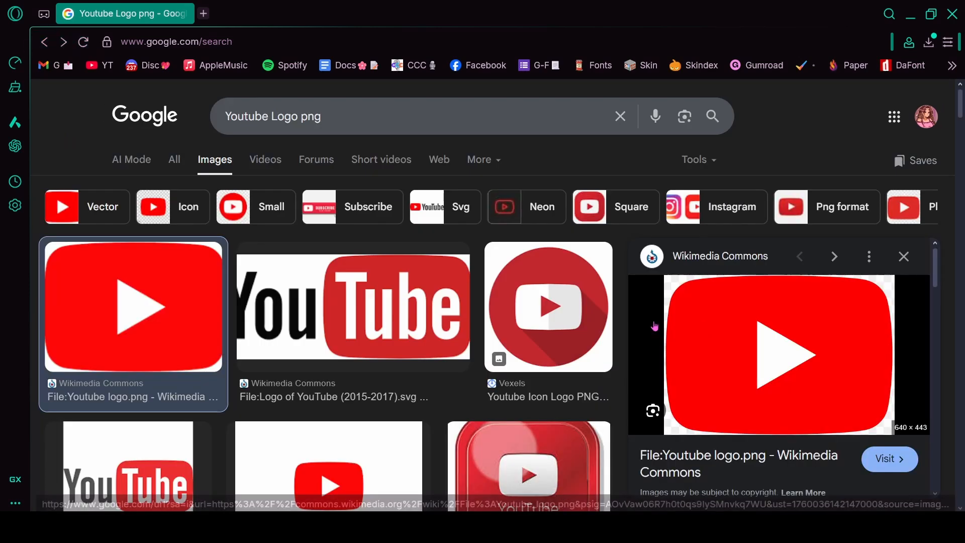
right_click(761, 336)
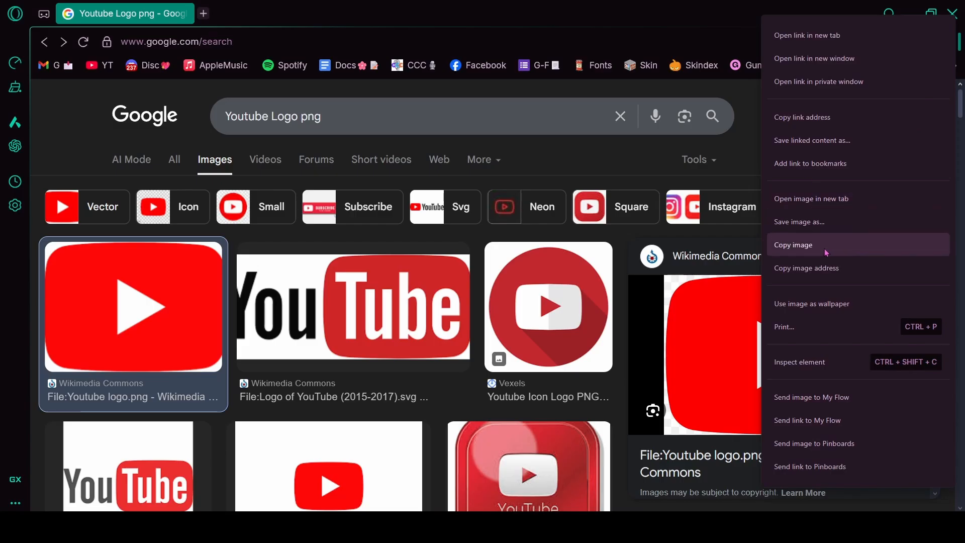
left_click(806, 230)
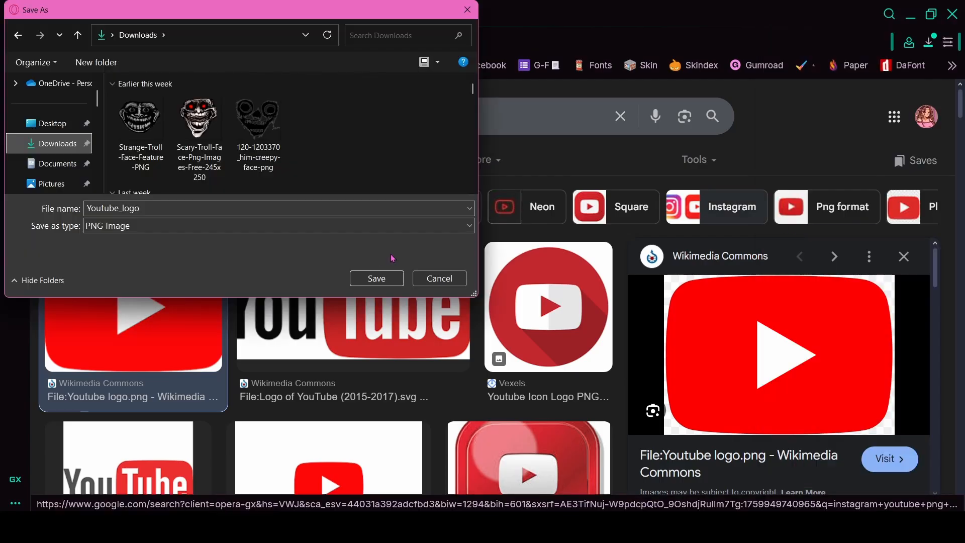
left_click(378, 277)
Copy the black YouTube logo from Logos-World.net and post it in the Discord channel my-channel
left_click(903, 258)
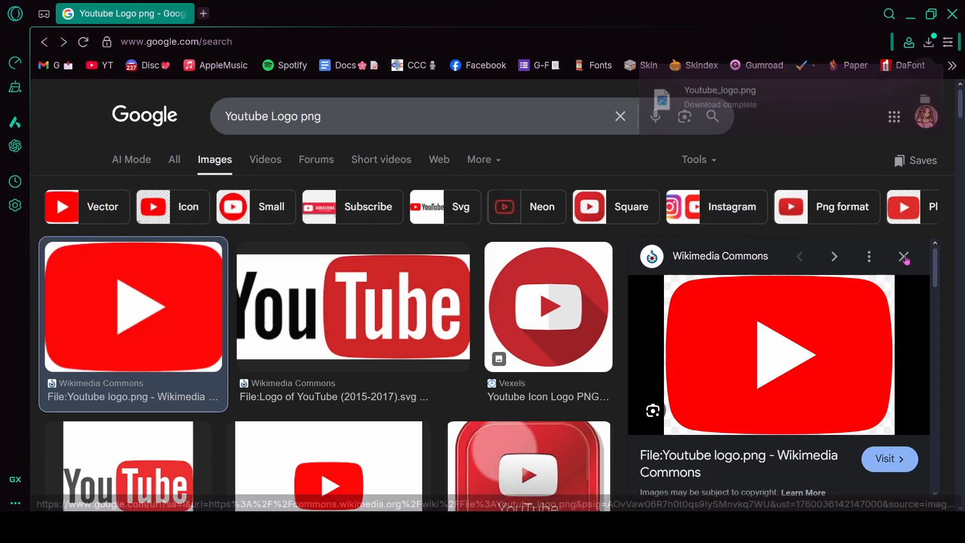
scroll(294, 302, "down", 4)
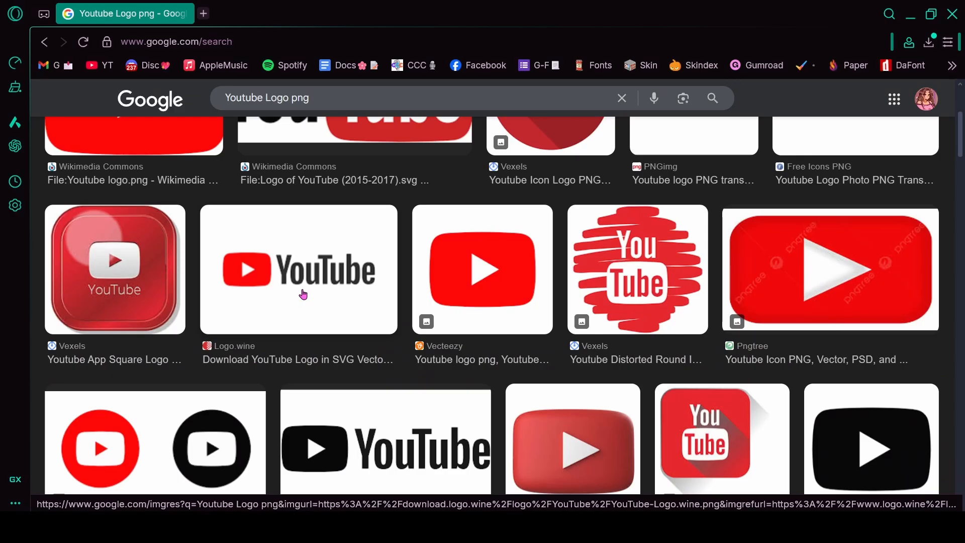
left_click(303, 294)
right_click(807, 266)
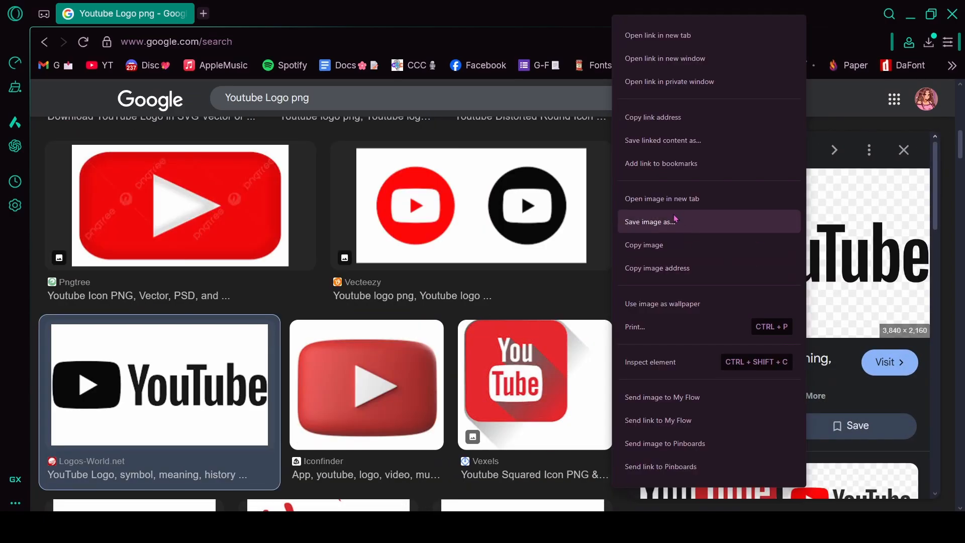
left_click(671, 245)
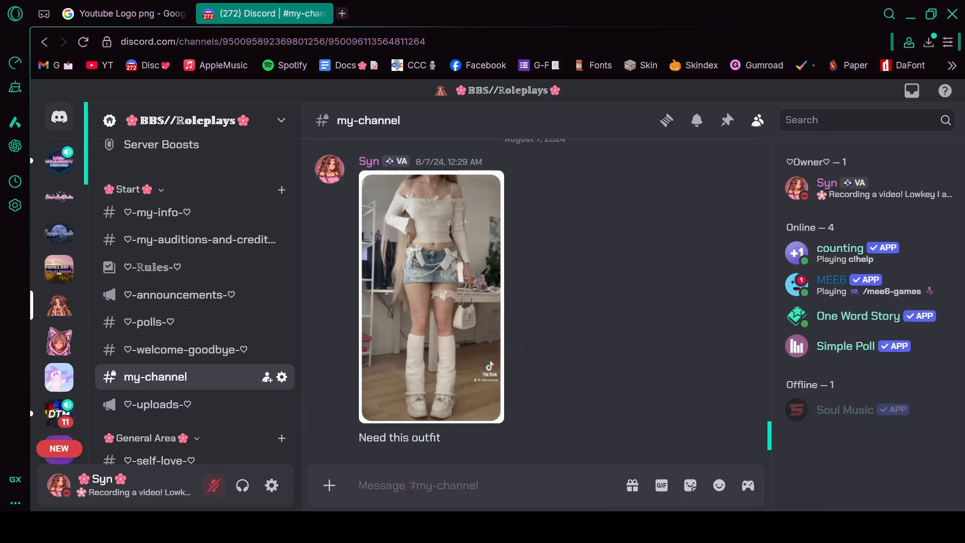
key("ctrl+v")
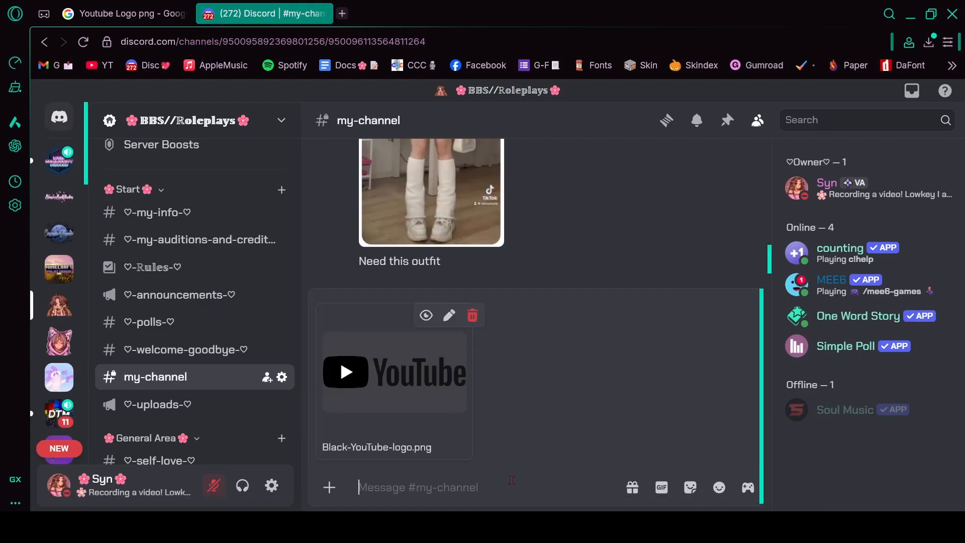
key("Return")
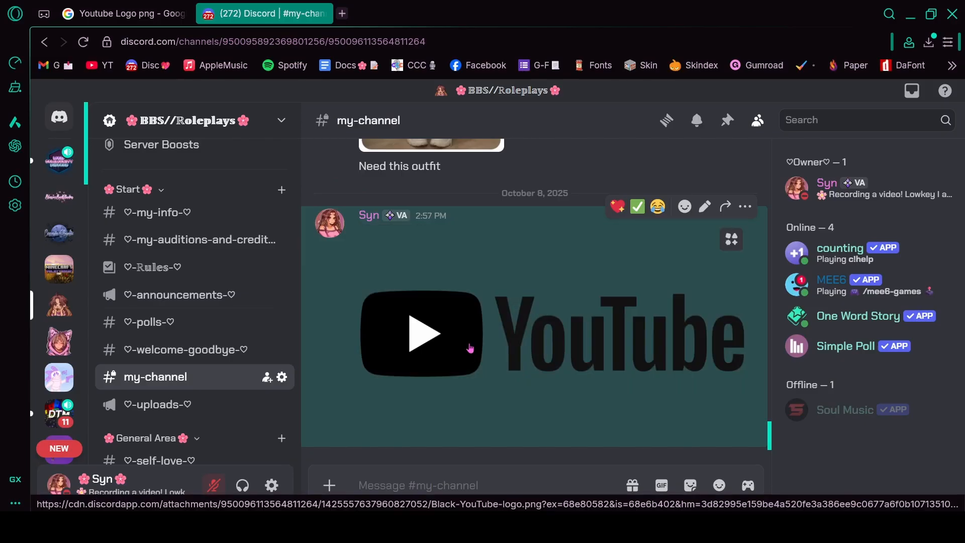
View the posted black YouTube logo enlarged in Discord and copy the image from that view
left_click(470, 348)
left_click(536, 289)
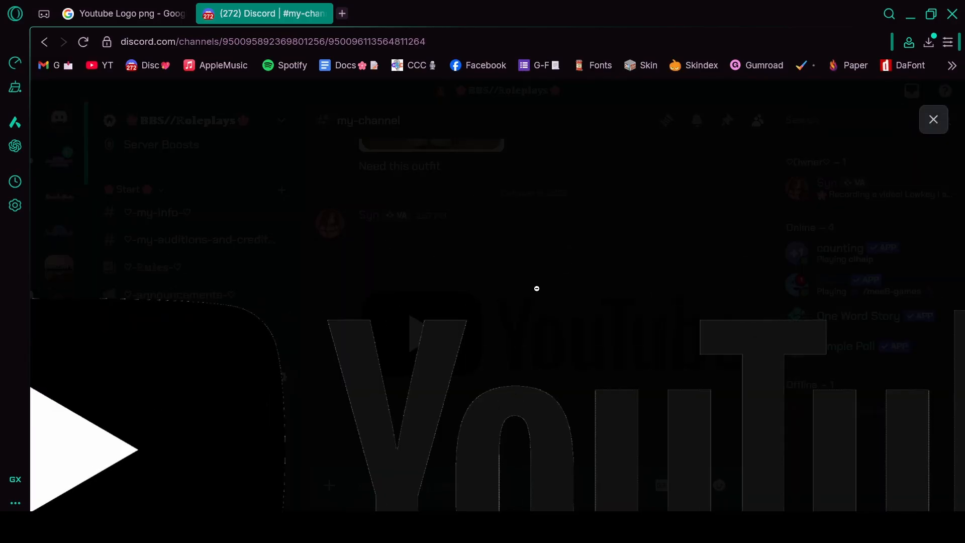
left_click(536, 288)
left_click(930, 119)
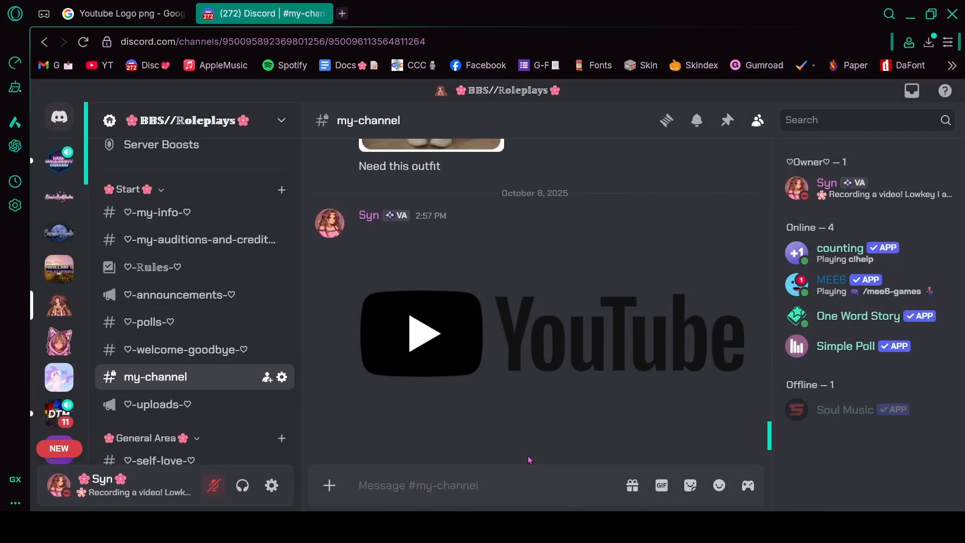
left_click(555, 357)
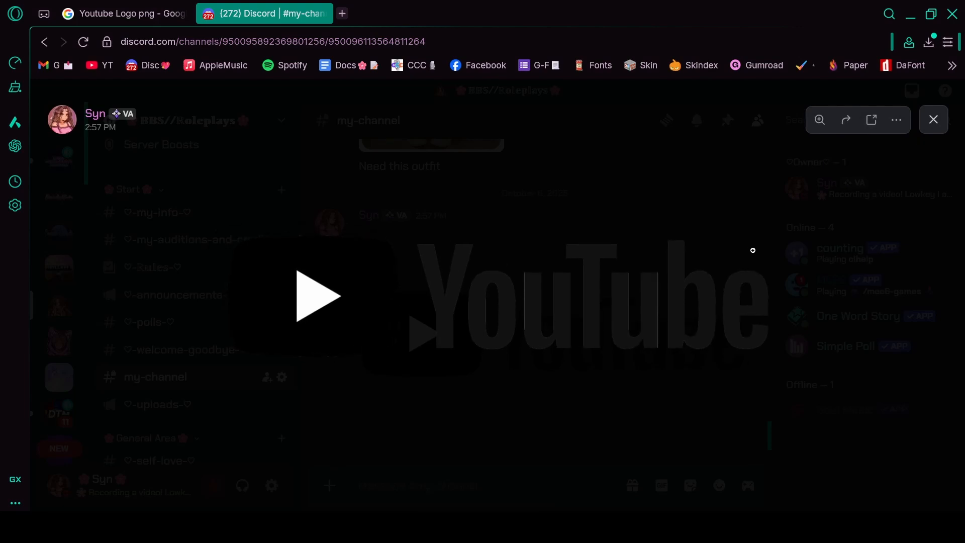
right_click(479, 278)
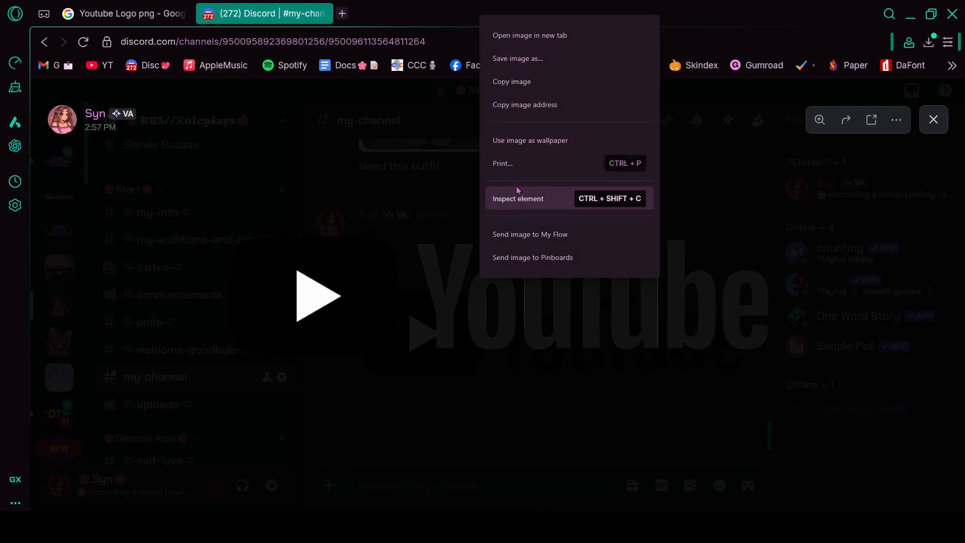
left_click(507, 82)
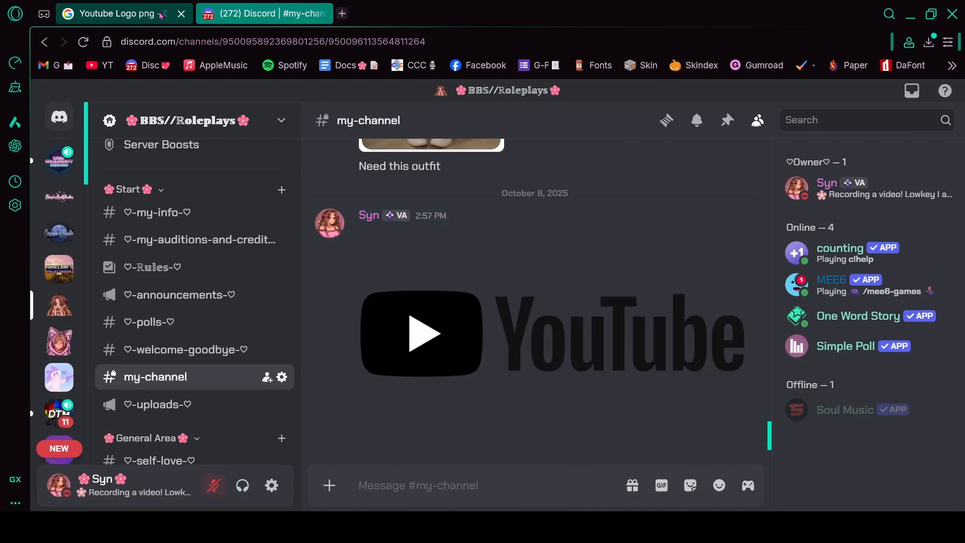
Return to the Google image results and save the glossy red 3D YouTube play button from Pngtree
left_click(144, 13)
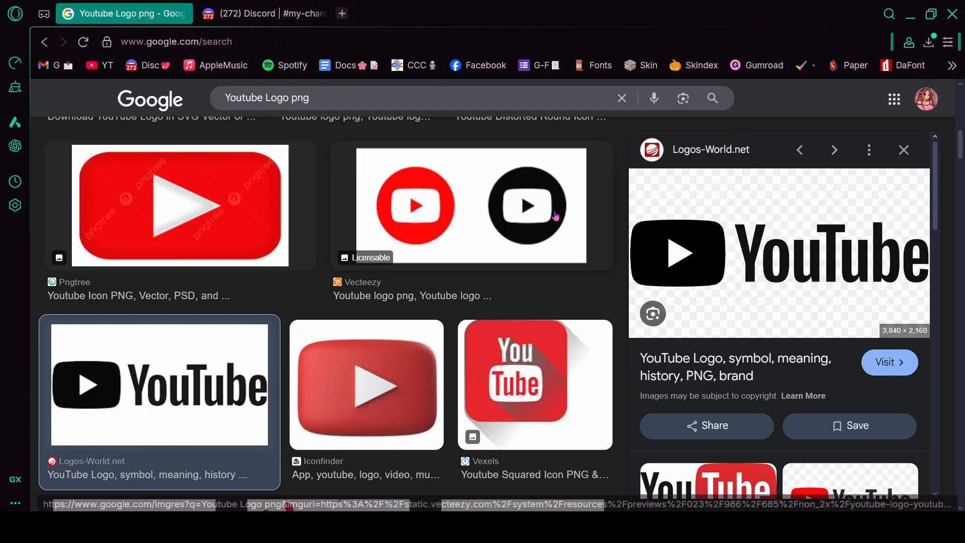
right_click(741, 276)
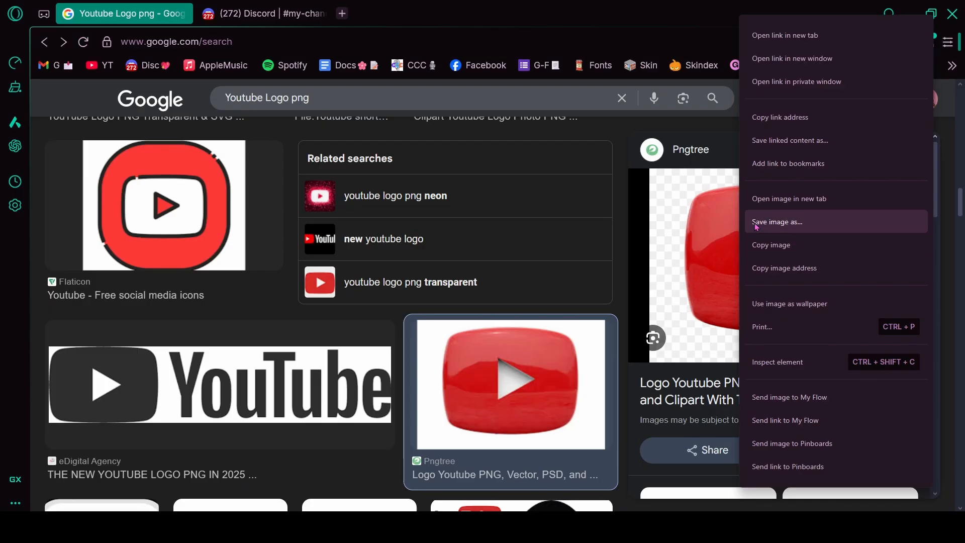
left_click(756, 222)
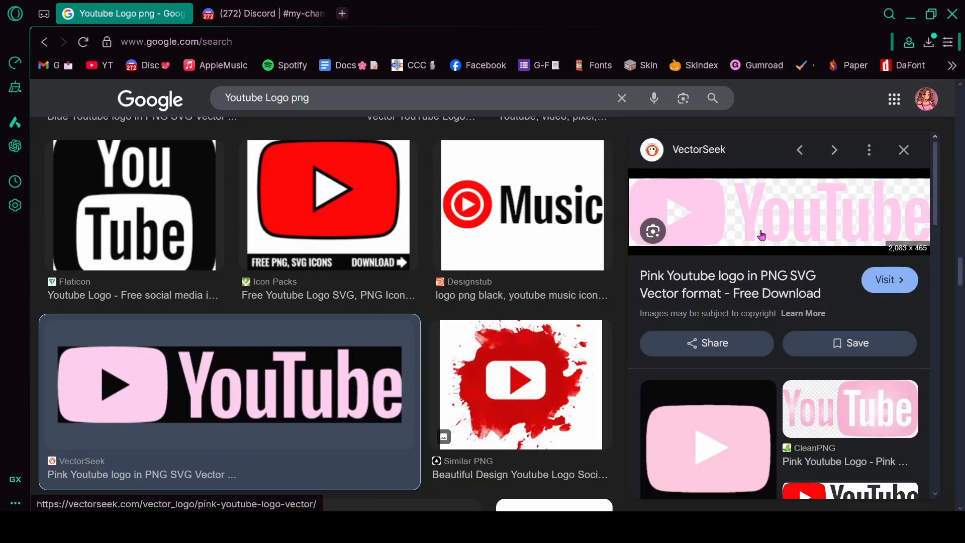
Check the pink YouTube logo from VectorSeek and save it as a PNG image in the Downloads folder
left_click_drag(761, 235, 800, 223)
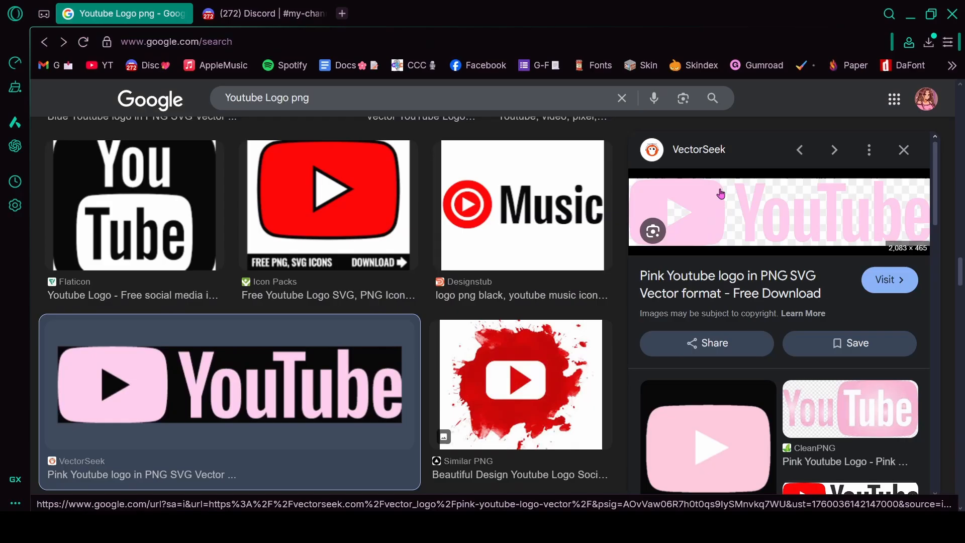
right_click(761, 201)
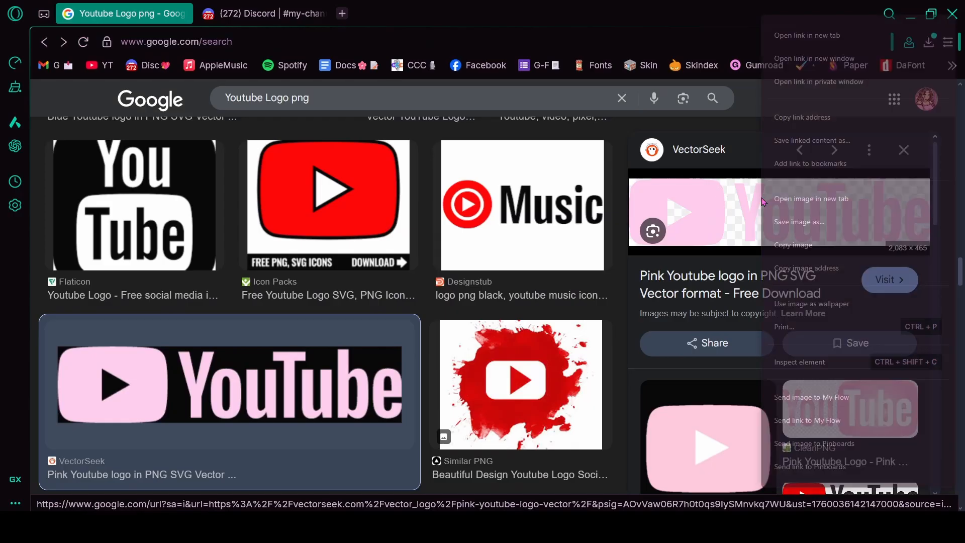
left_click(804, 220)
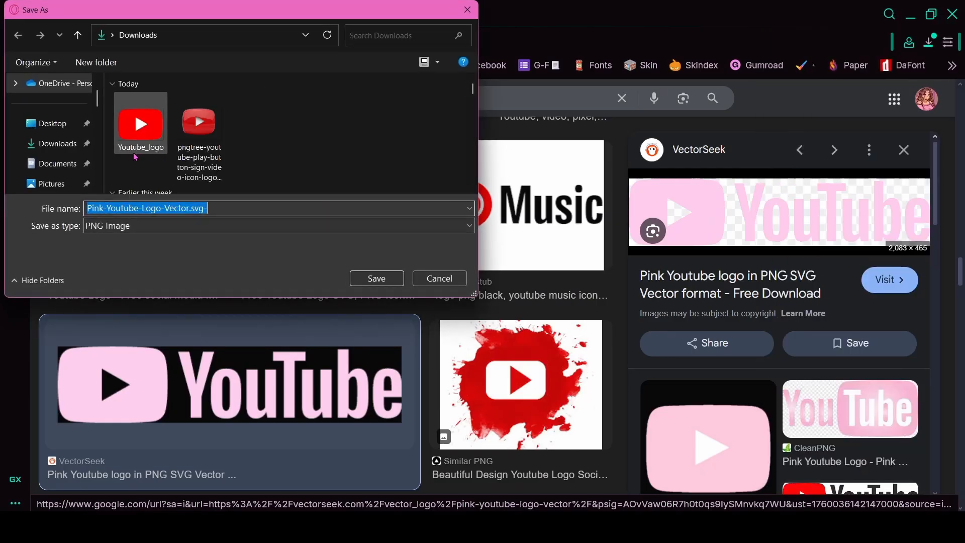
left_click(41, 129)
left_click(51, 140)
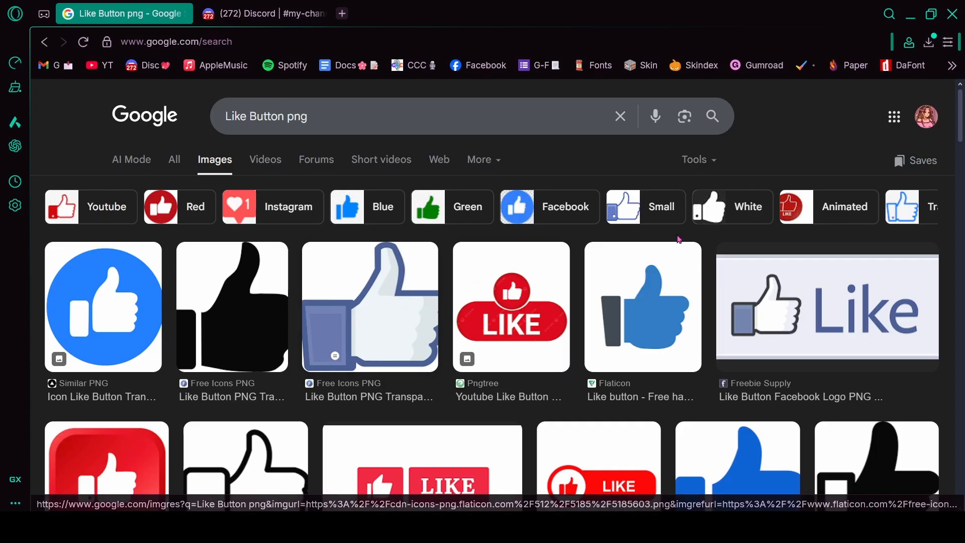
Browse the Google image results for Like Button png for suitable like button graphics
left_click(696, 160)
mouse_move(708, 215)
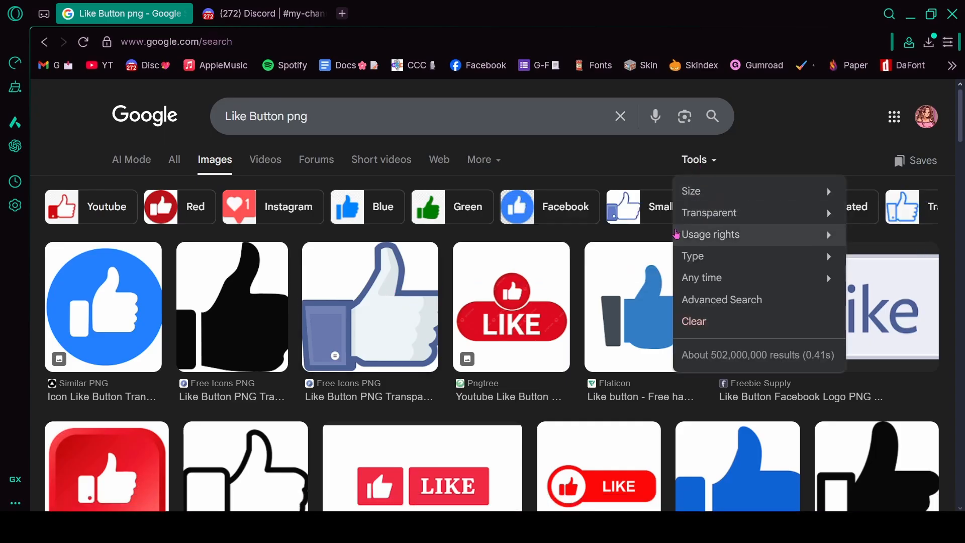
left_click(639, 161)
scroll(630, 232, "down", 5)
scroll(630, 232, "down", 14)
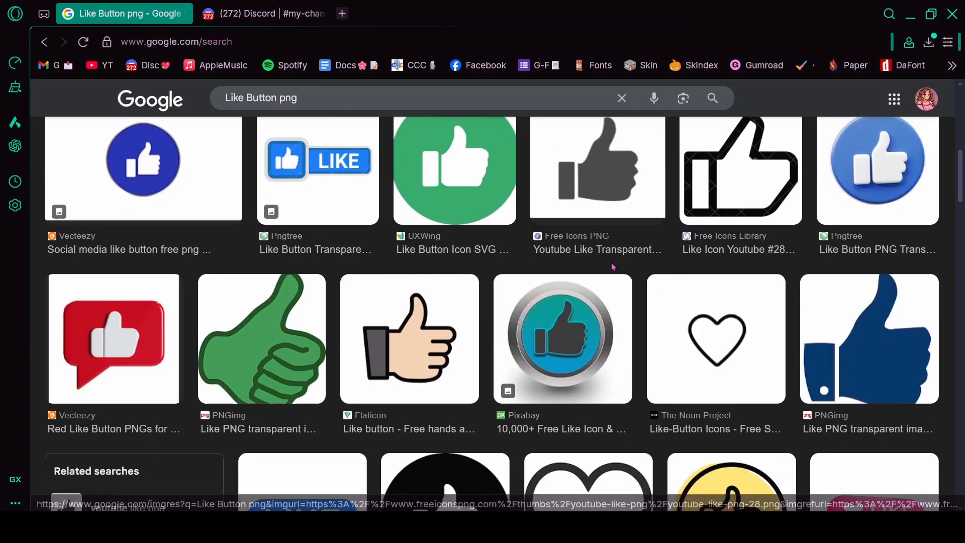
scroll(605, 277, "down", 3)
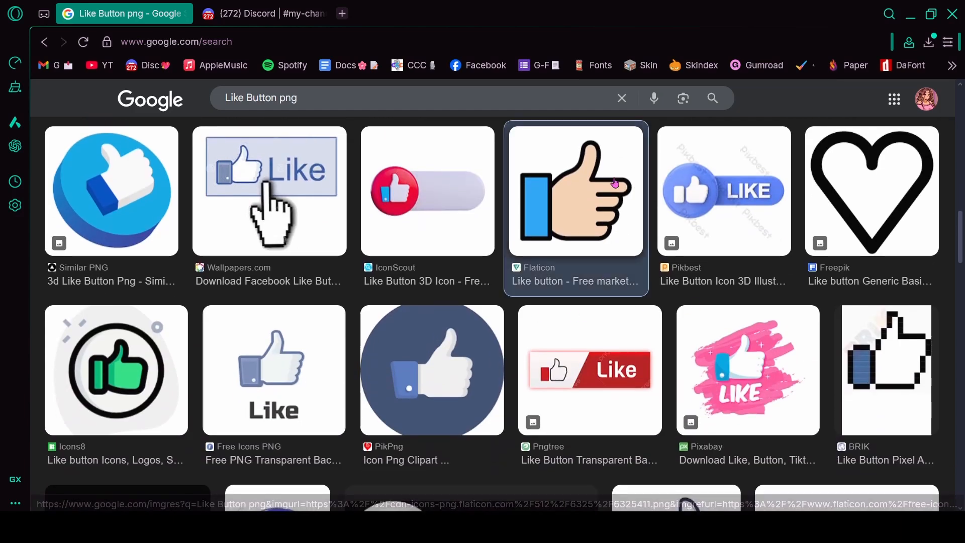
left_click(561, 185)
left_click_drag(773, 279, 832, 285)
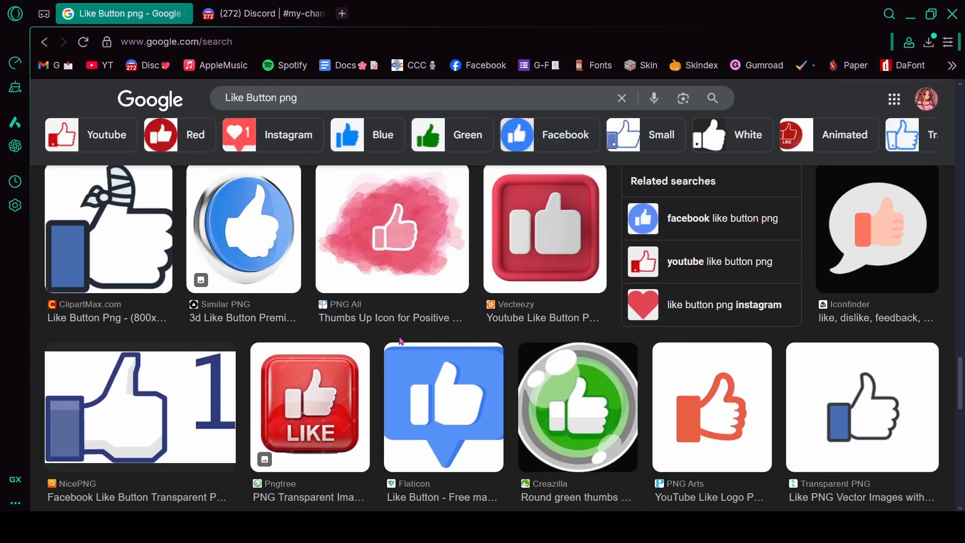
scroll(352, 201, "up", 10)
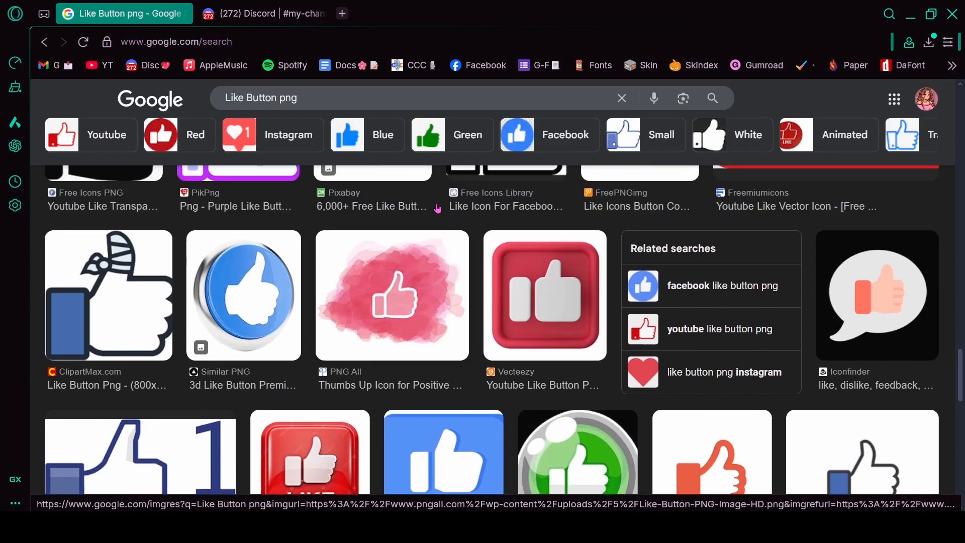
scroll(438, 208, "up", 15)
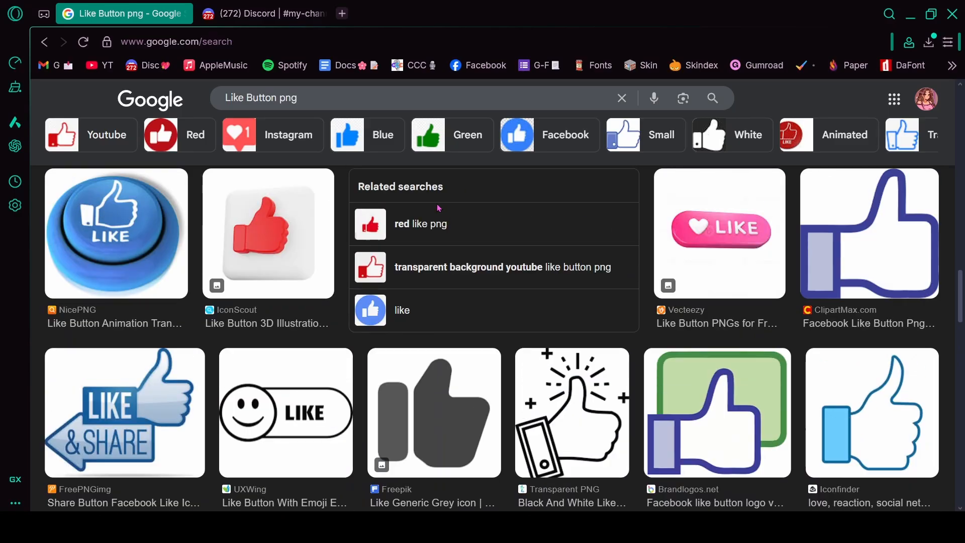
scroll(438, 208, "up", 10)
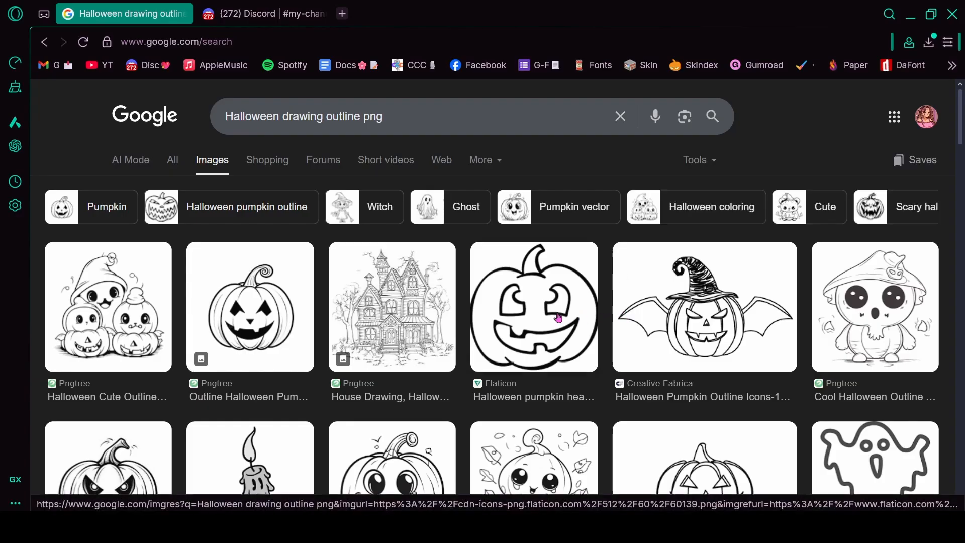
Check whether the Iconfinder ghost outline is transparent and browse the other Halloween drawing outline png results
mouse_move(793, 272)
left_mouse_down()
mouse_move(809, 287)
mouse_move(806, 279)
left_mouse_up()
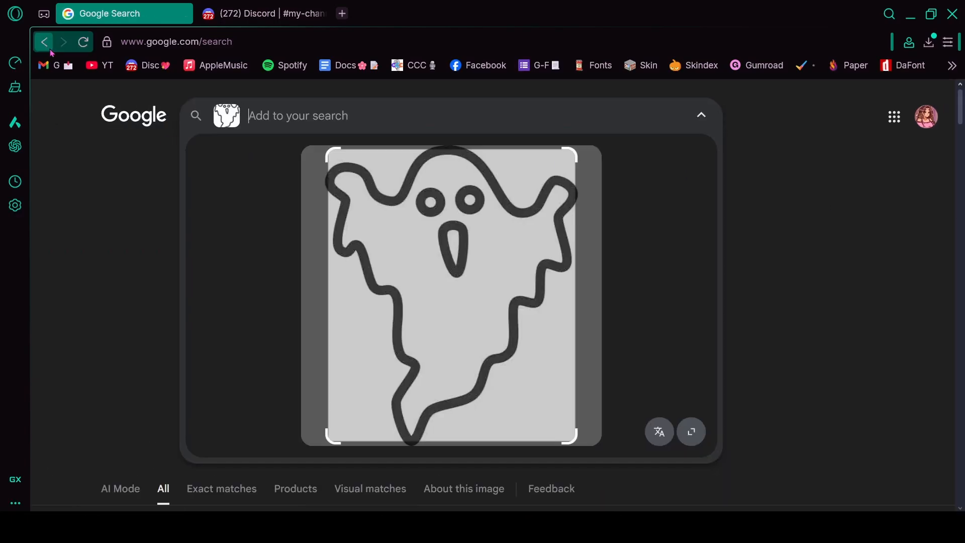
left_click(50, 50)
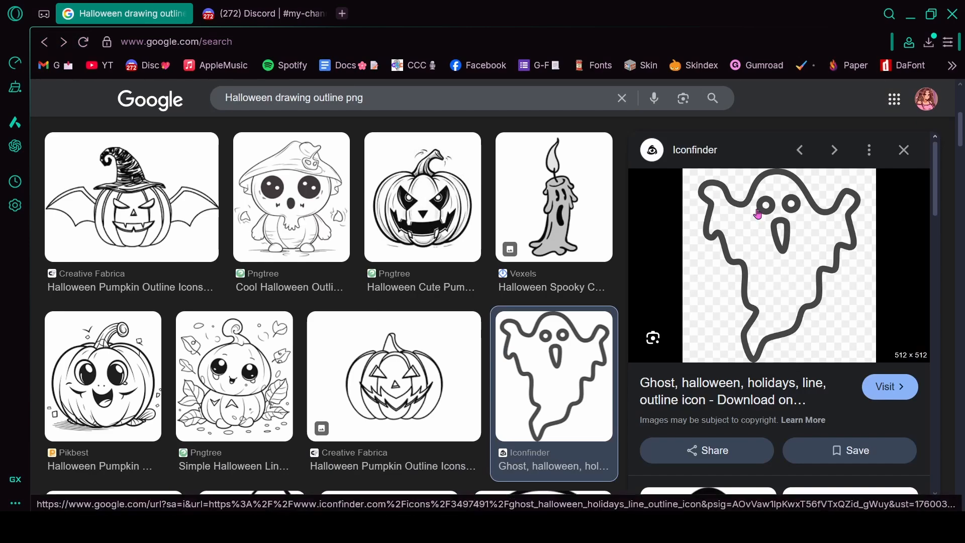
left_click(904, 150)
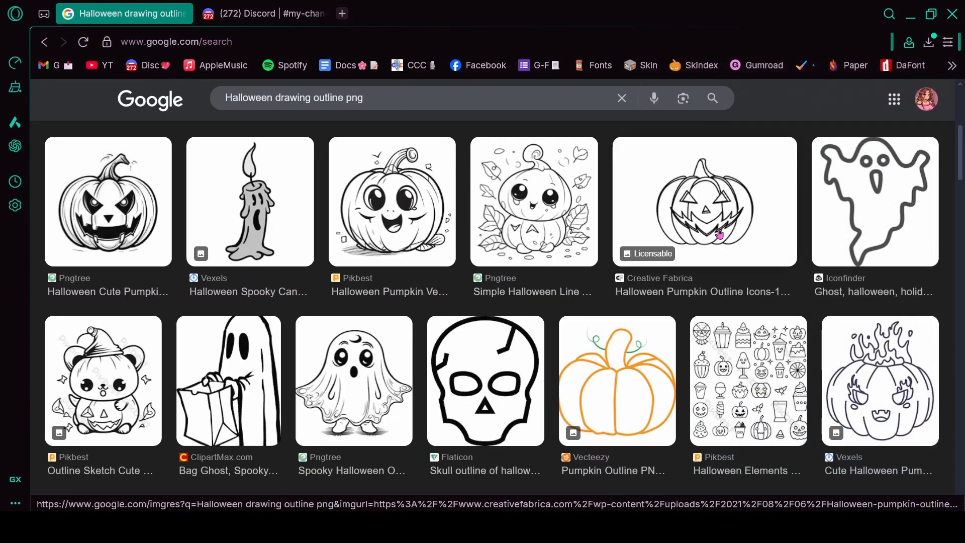
scroll(658, 260, "down", 9)
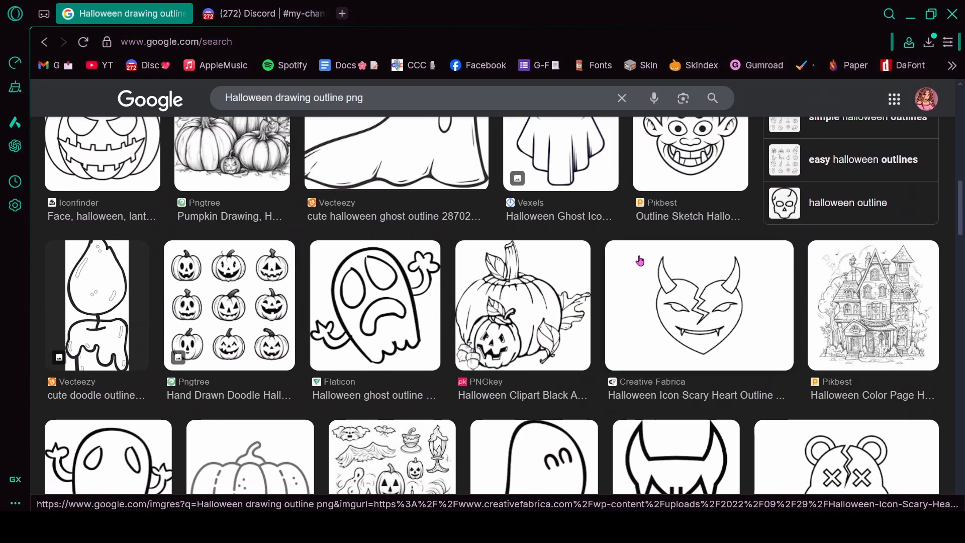
scroll(601, 260, "down", 7)
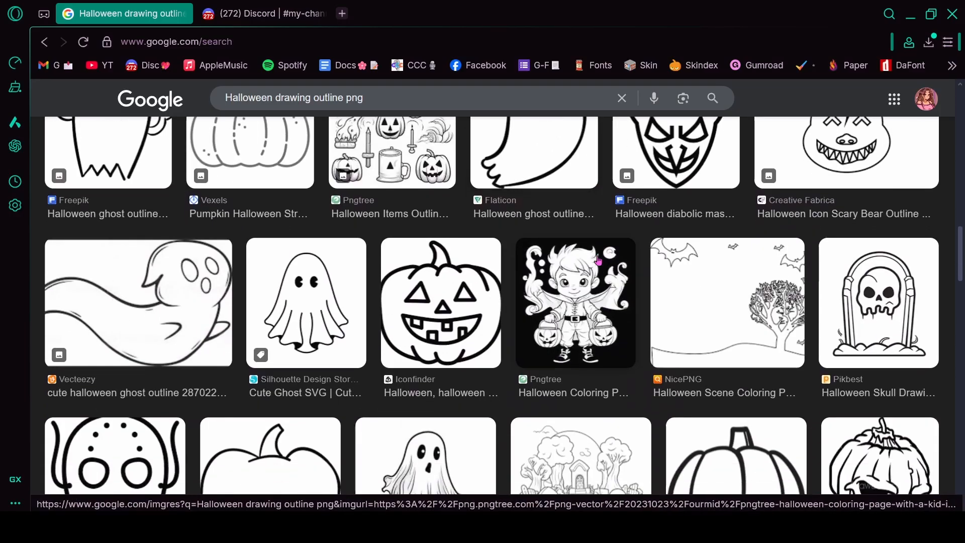
scroll(598, 260, "down", 2)
scroll(578, 266, "up", 5)
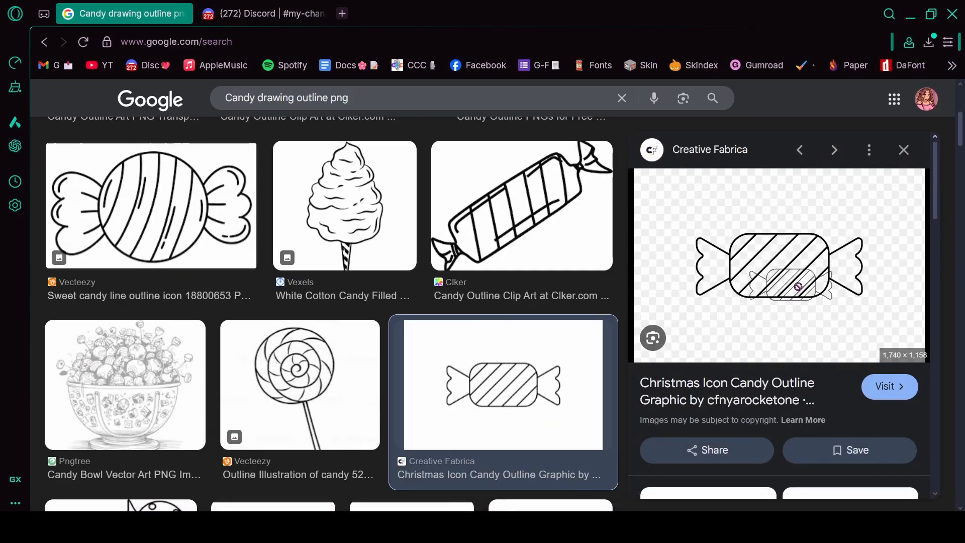
Copy the striped candy outline from Creative Fabrica and post it in the Discord channel my-channel to check its transparency
left_click_drag(806, 265, 796, 270)
right_click(796, 270)
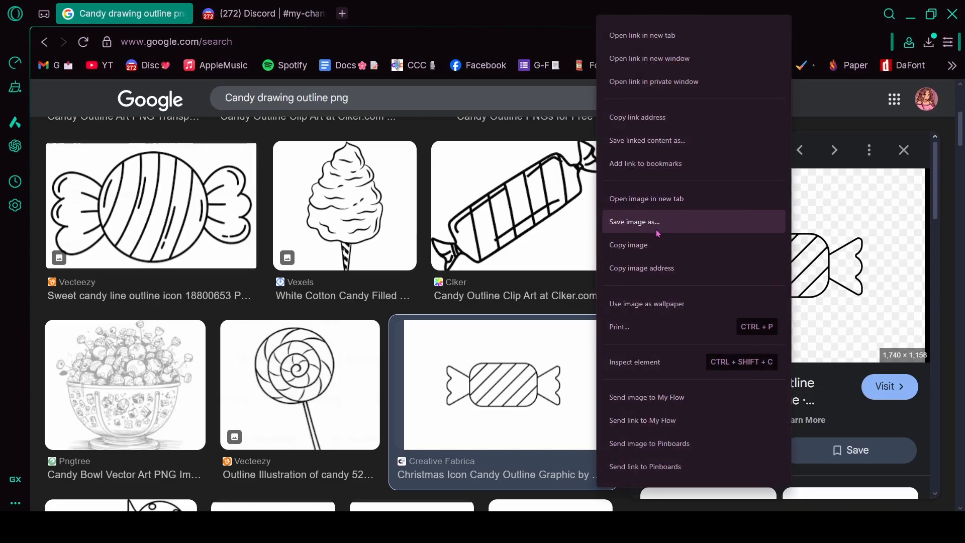
left_click(658, 246)
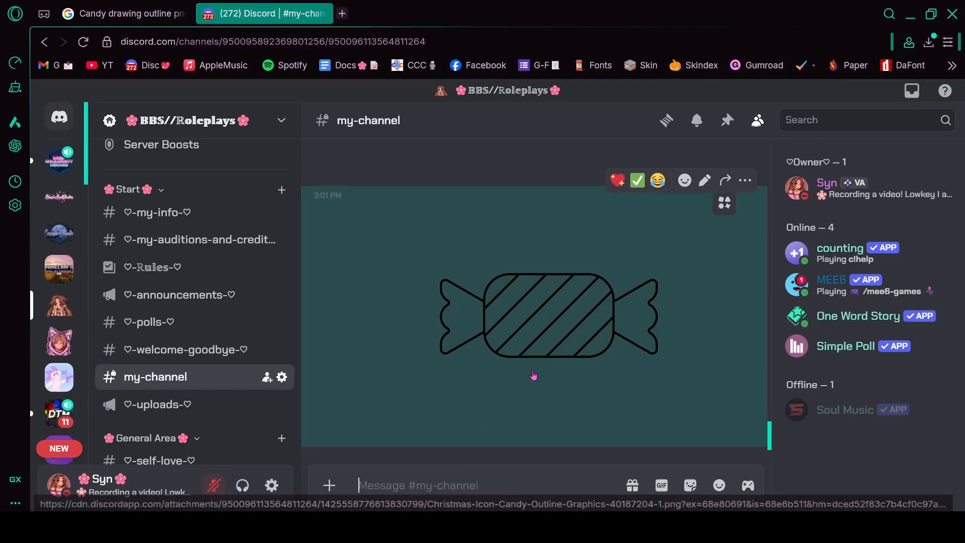
left_click(533, 375)
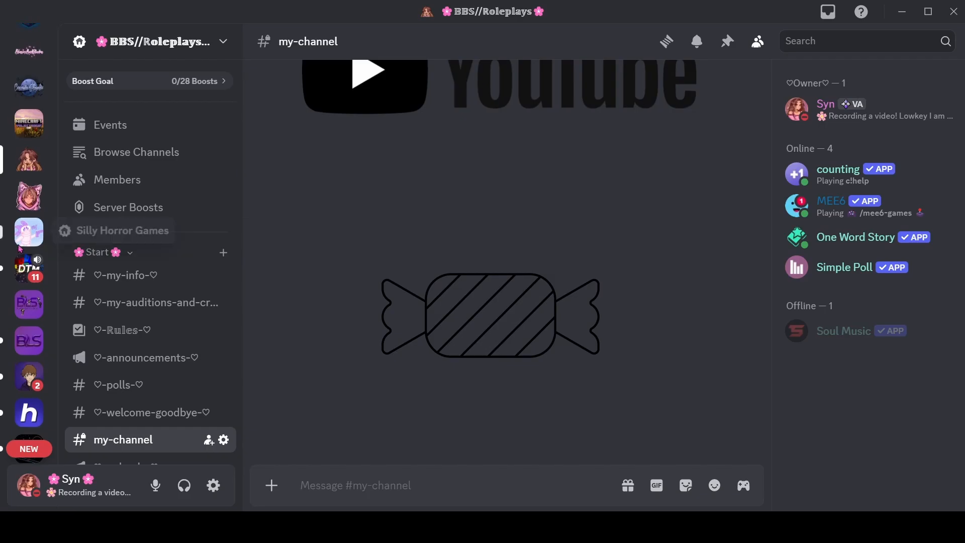
scroll(19, 248, "up", 2)
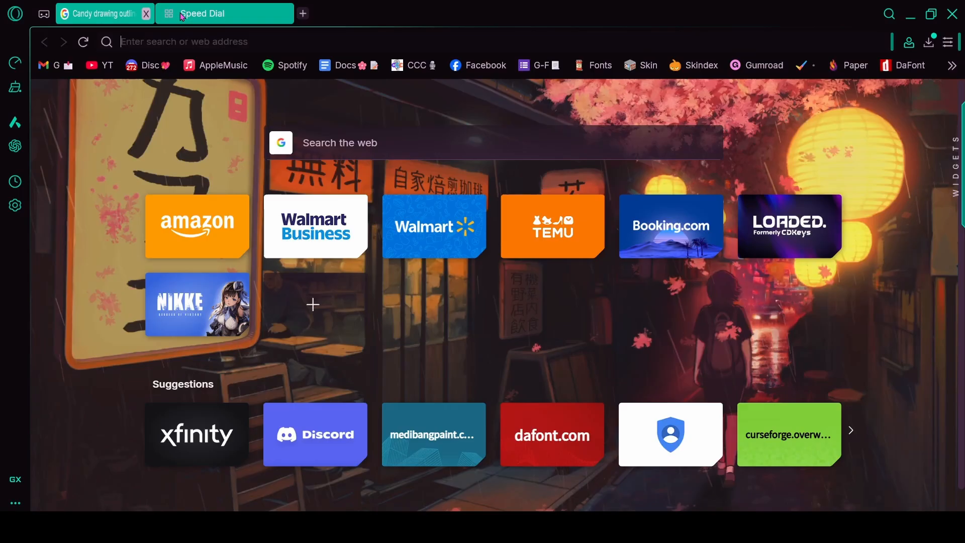
key("ctrl+w")
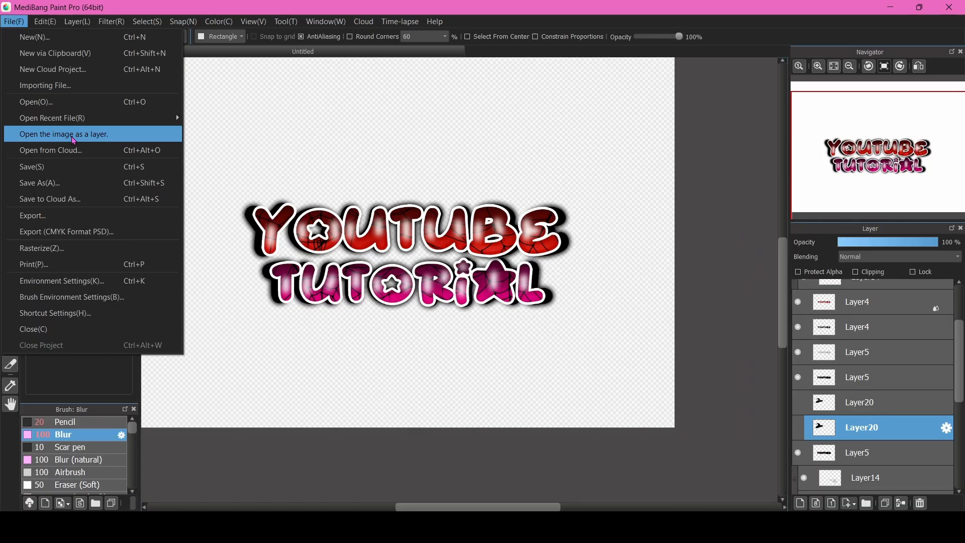
Switch to MediBang Paint Pro and open the Youtube_logo image from the Downloads folder as a layer
left_click(71, 137)
left_click(299, 190)
left_click(309, 281)
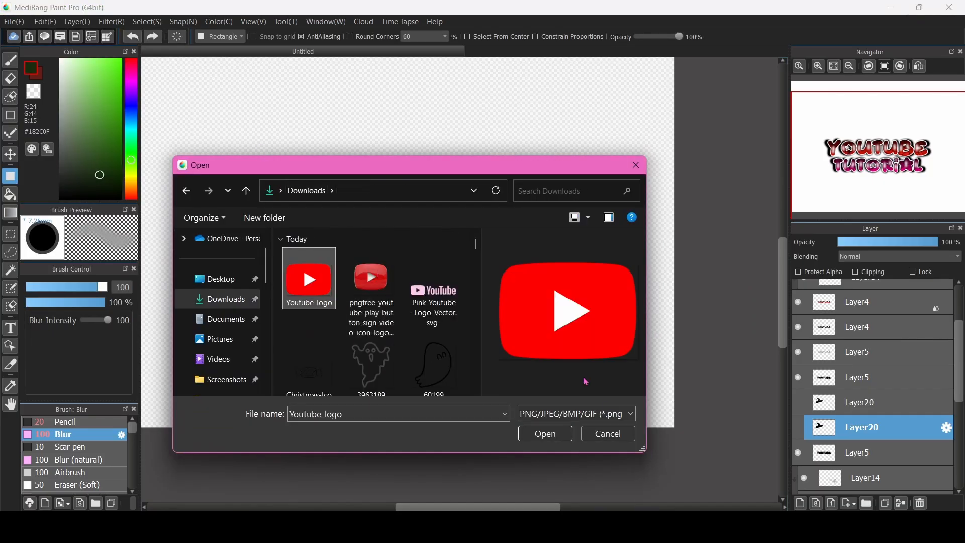
left_click(540, 432)
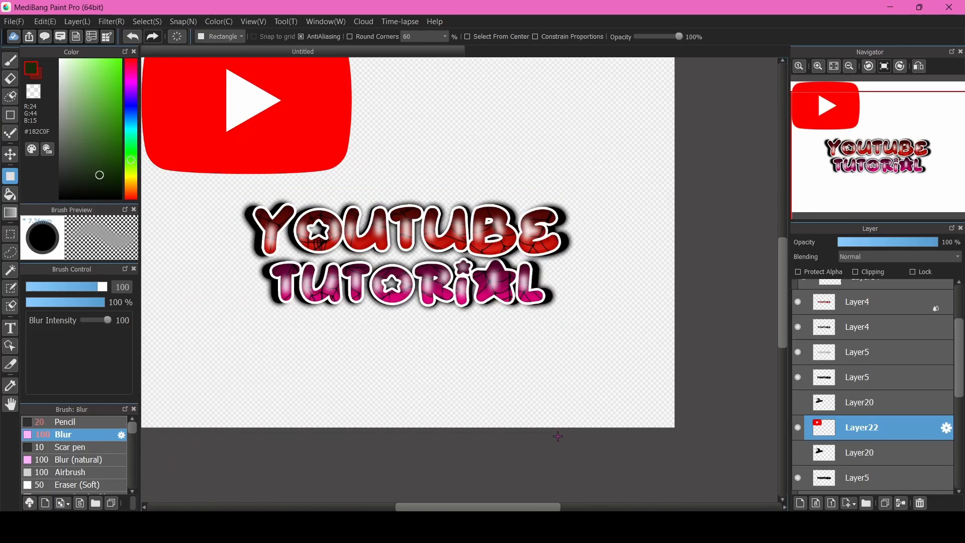
Place the red YouTube logo layer behind the lettering, directly above the Tutorial layer, and align it to the canvas center
left_click(10, 154)
left_click_drag(241, 166, 492, 141)
scroll(836, 420, "down", 5)
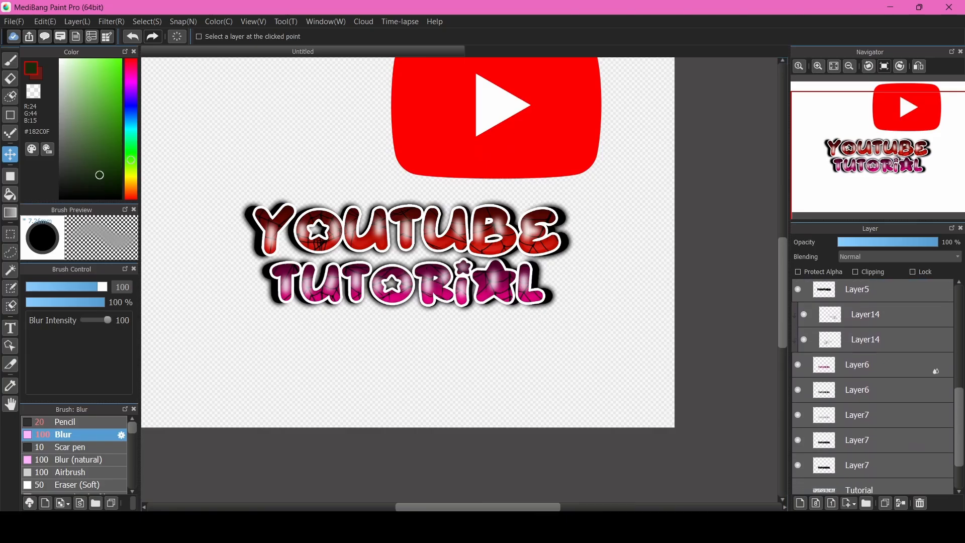
left_click_drag(833, 416, 835, 418)
scroll(499, 340, "down", 1)
scroll(459, 297, "up", 1)
left_click_drag(488, 212, 430, 248)
left_click(77, 21)
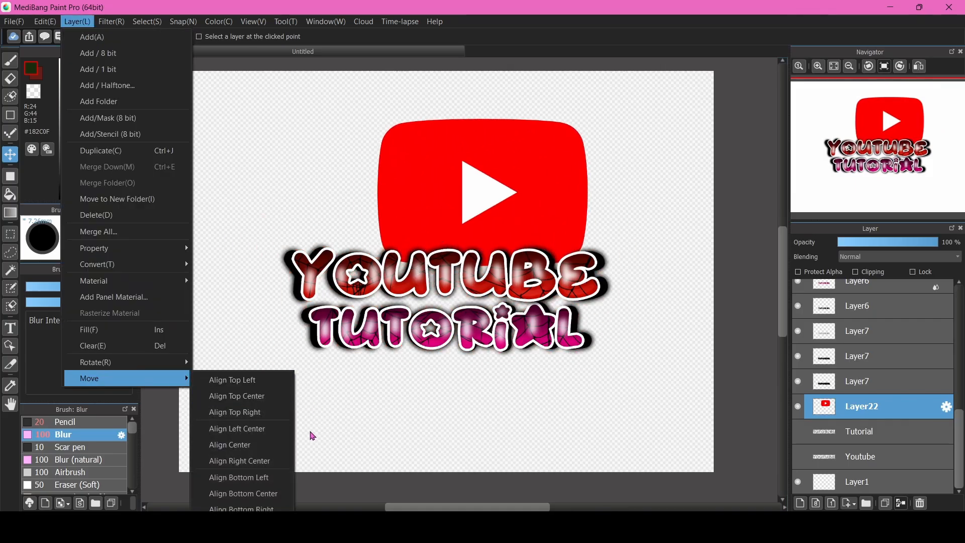
left_click(241, 439)
Examine the centered logo behind the lettering and the smoothness of its rounded edges up close
scroll(413, 271, "up", 1)
scroll(413, 272, "down", 2)
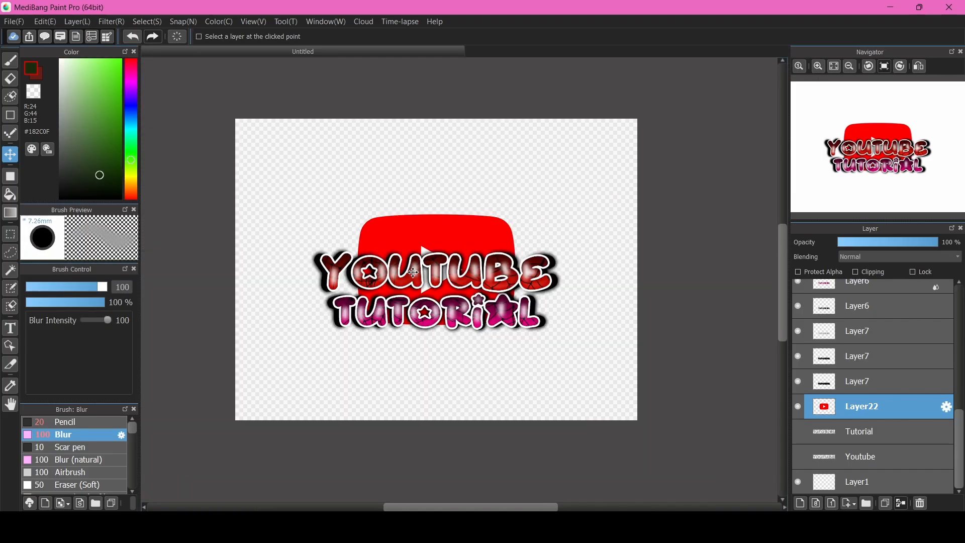
scroll(413, 294, "up", 1)
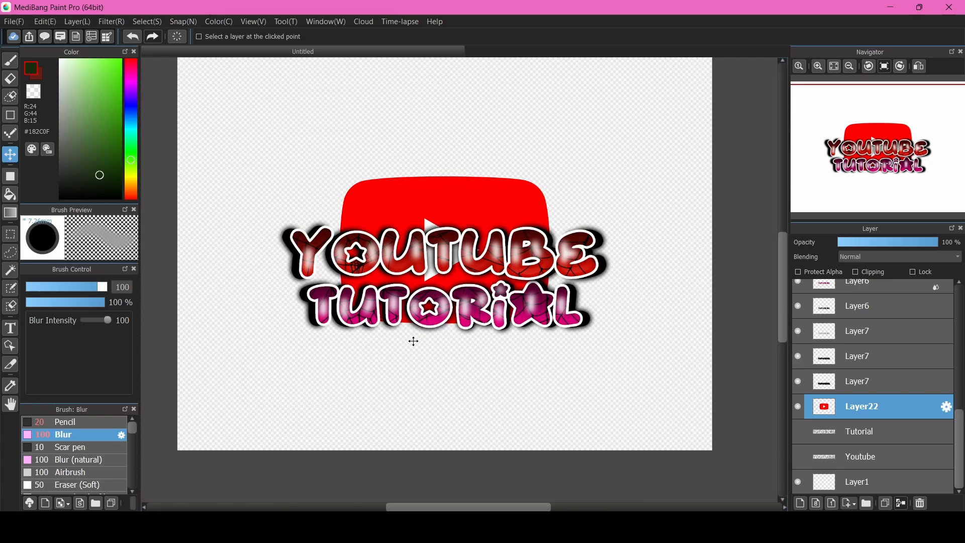
scroll(396, 323, "up", 1)
scroll(348, 346, "up", 2)
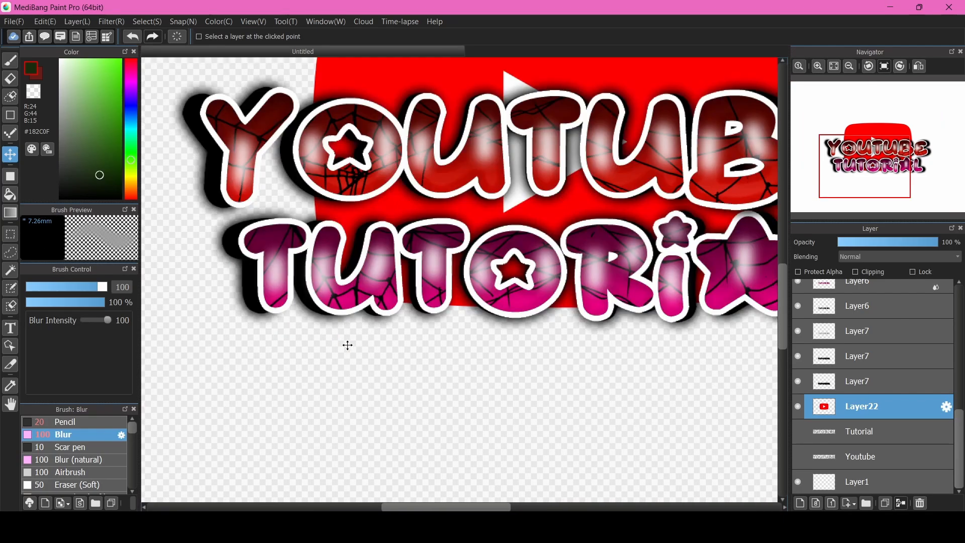
scroll(348, 335, "down", 3)
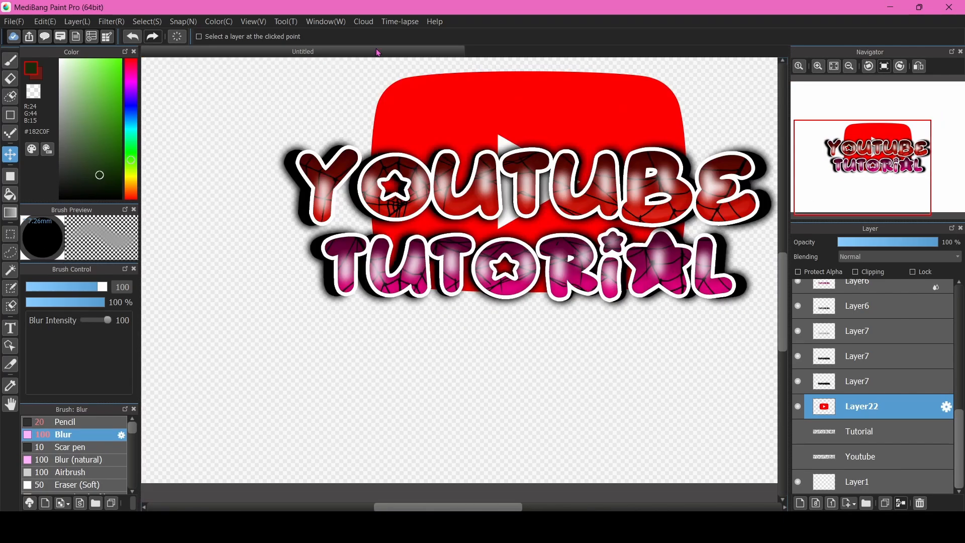
scroll(403, 116, "down", 2)
scroll(403, 116, "up", 6)
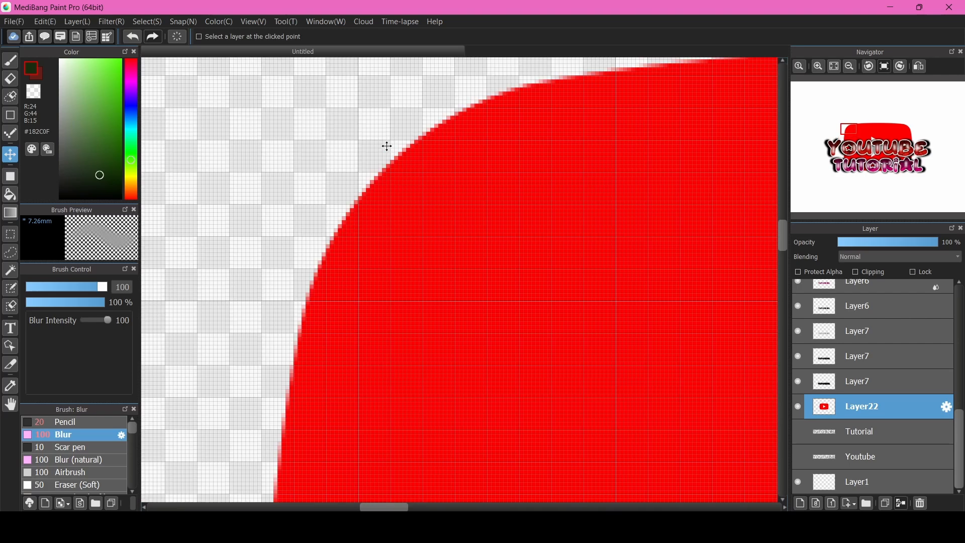
scroll(377, 178, "down", 1)
scroll(356, 228, "down", 5)
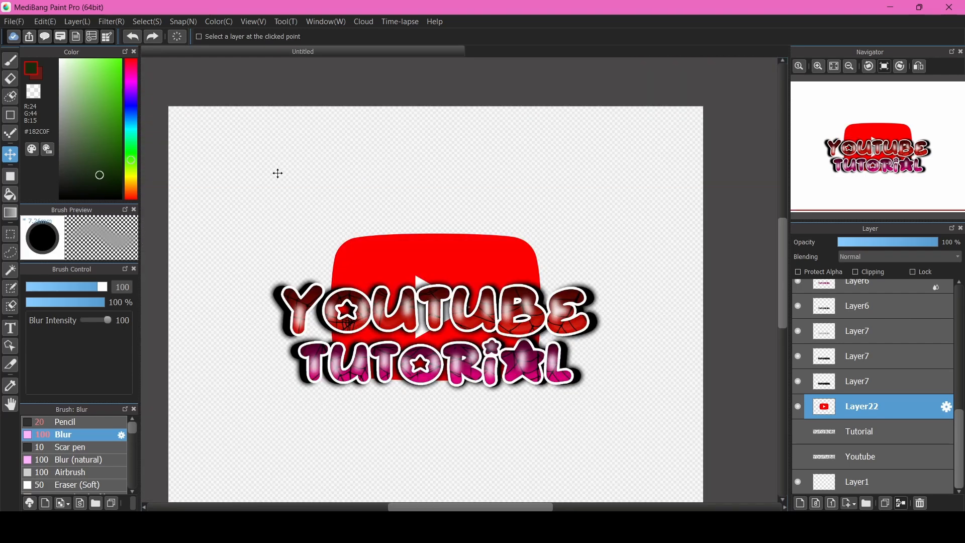
Adjust the YouTube logo layer with the Hue filter to turn its bright red into a more muted red
left_click(112, 21)
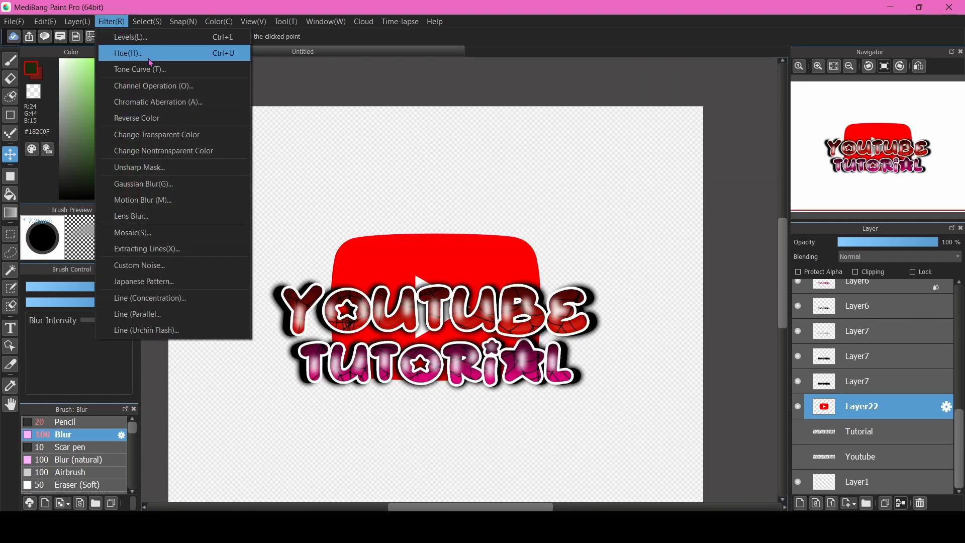
left_click(149, 62)
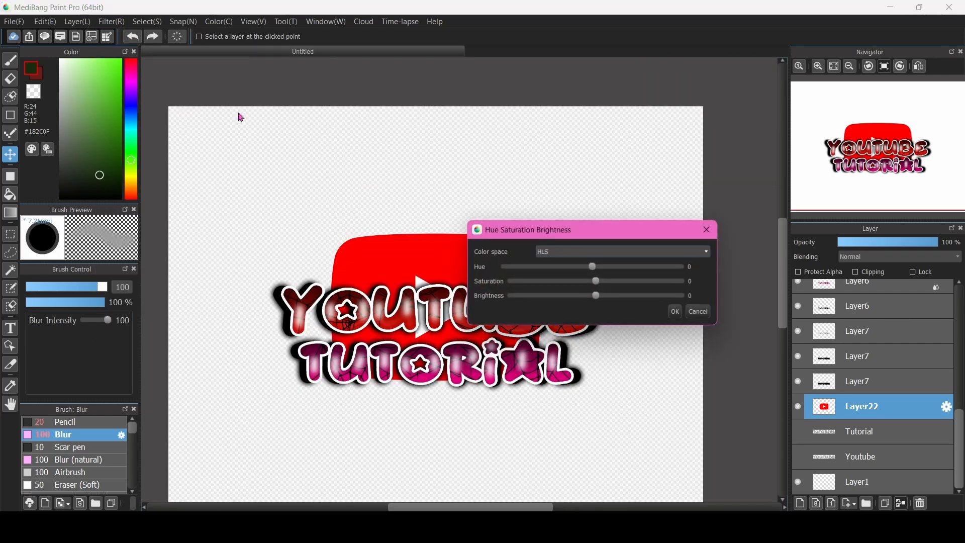
left_click(547, 268)
left_click(588, 271)
left_click(587, 271)
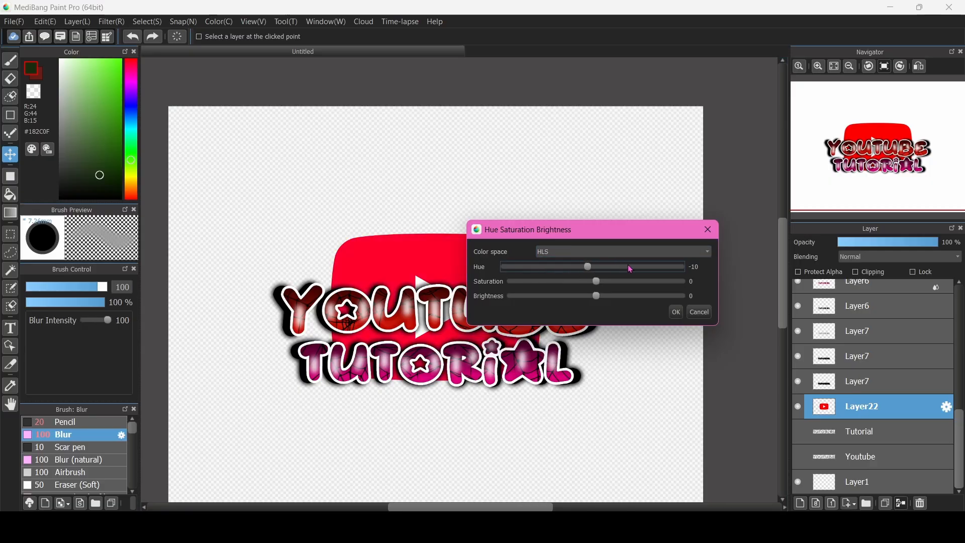
left_click(588, 271)
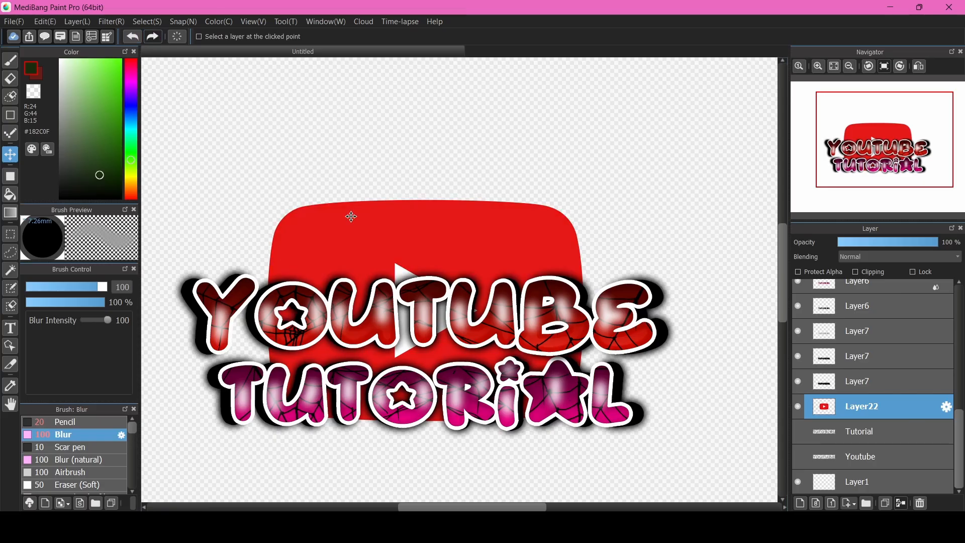
Try to shade the top of the YouTube logo with a dark red #850D0D rectangle, keeping the layer's transparency protected
scroll(351, 217, "up", 1)
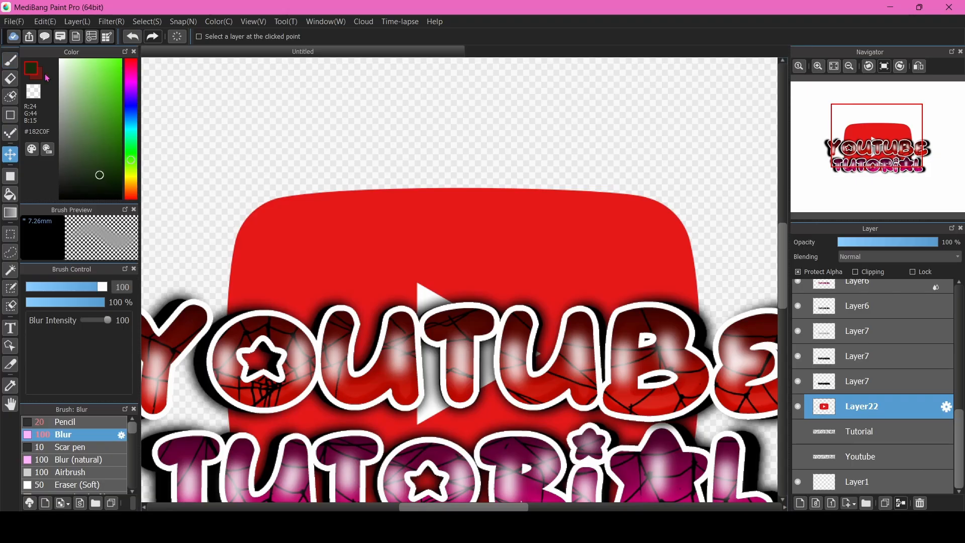
scroll(372, 247, "up", 4)
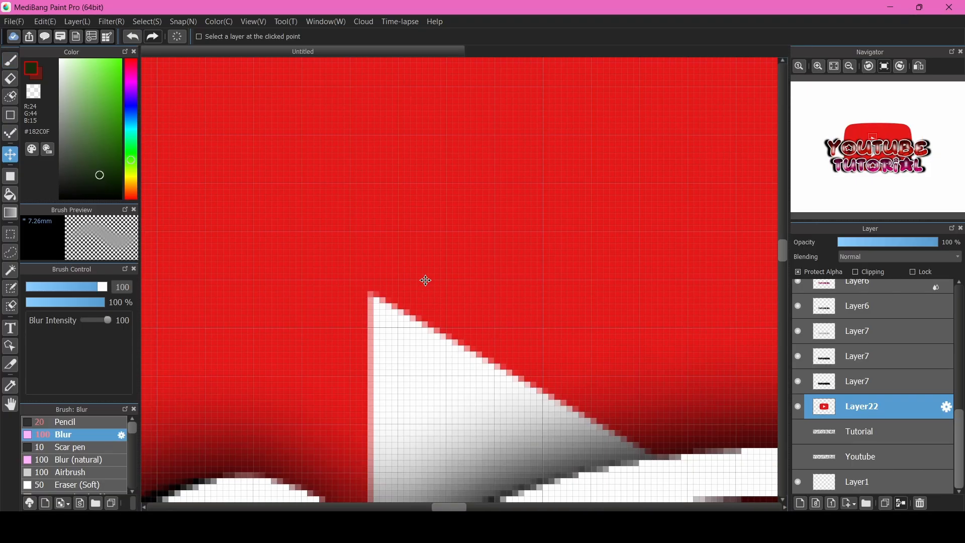
scroll(379, 297, "up", 1)
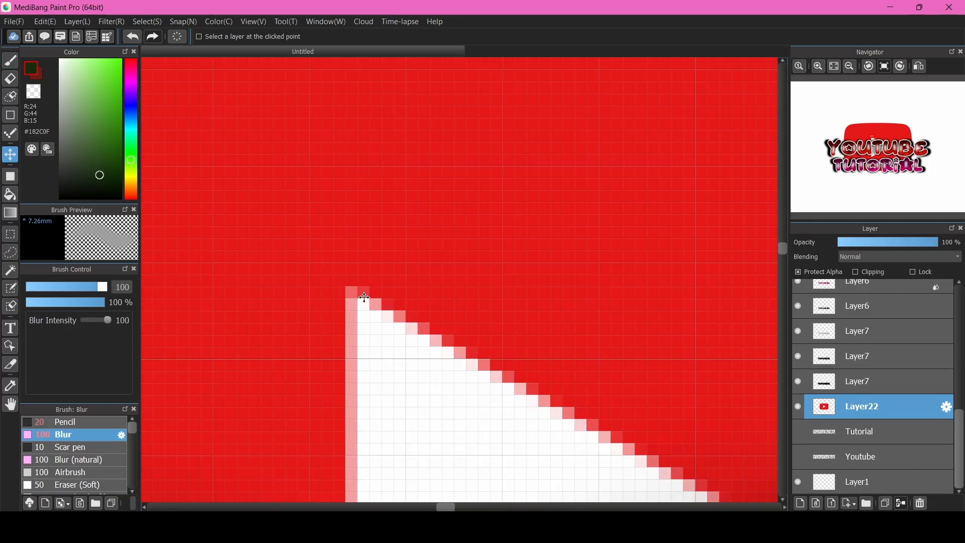
scroll(388, 308, "down", 3)
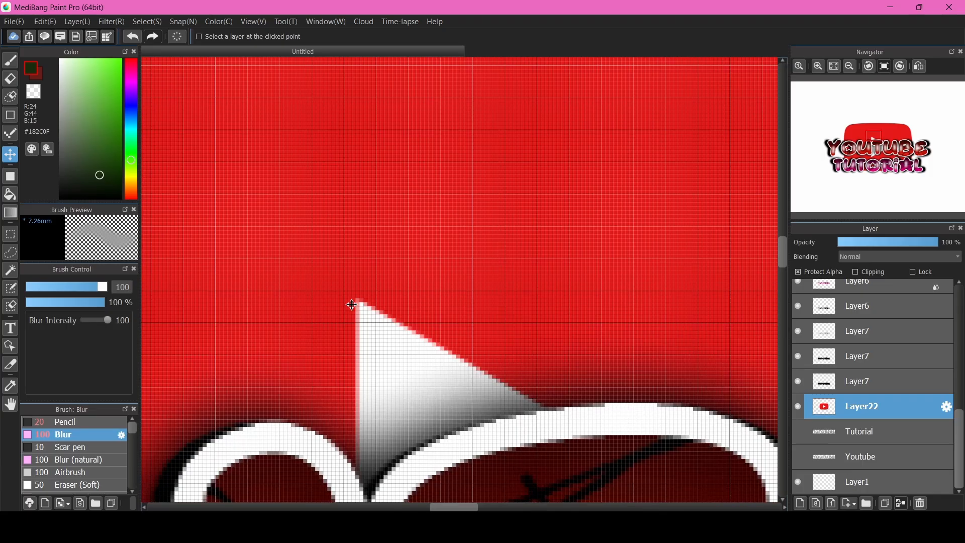
scroll(351, 304, "up", 2)
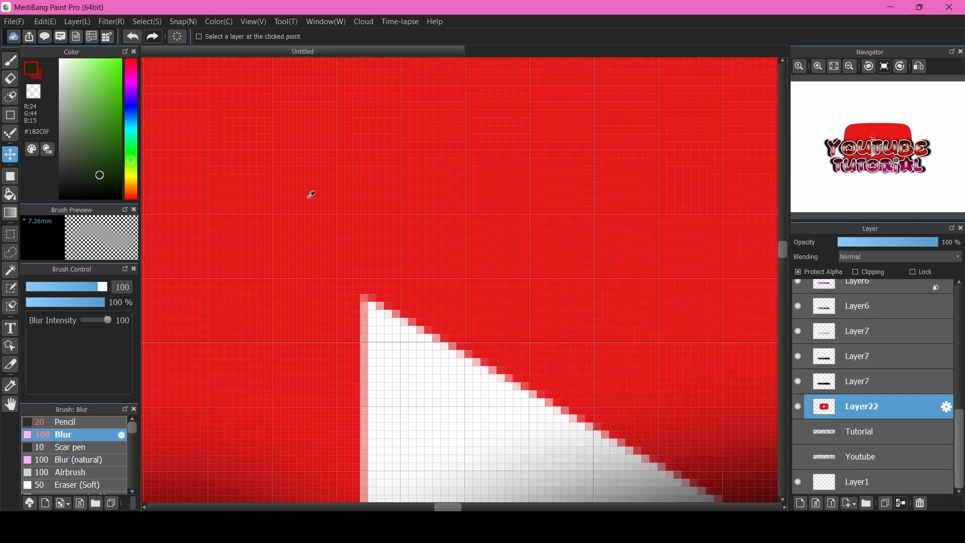
left_click_drag(345, 157, 722, 207)
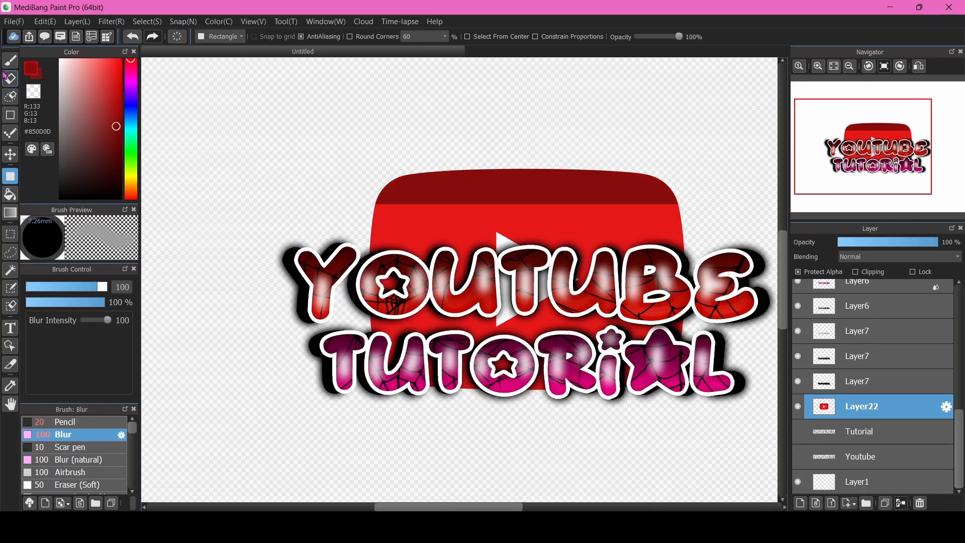
Try to soften the dark red band's lower edge by blurring it across the logo
left_click(9, 61)
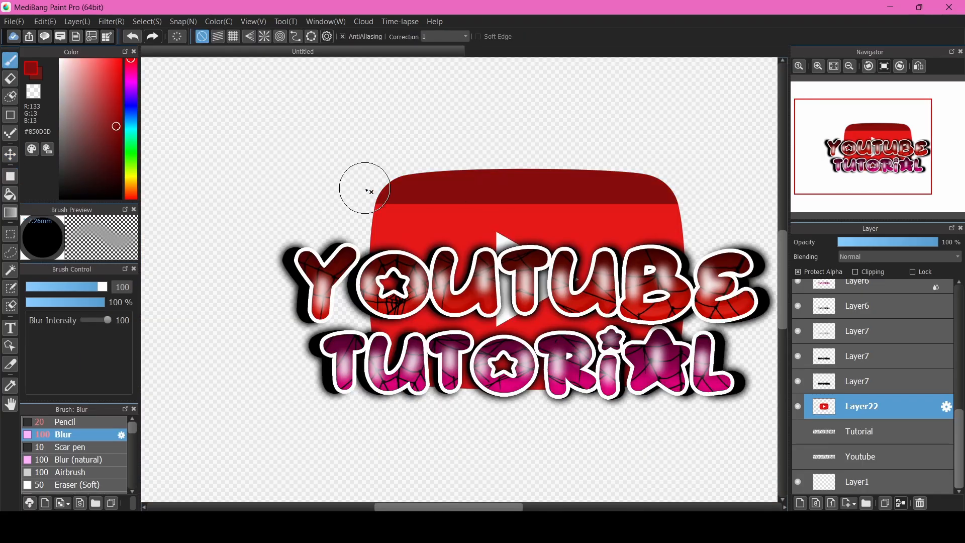
mouse_move(365, 188)
left_mouse_down()
mouse_move(534, 184)
mouse_move(377, 203)
mouse_move(570, 191)
left_mouse_up()
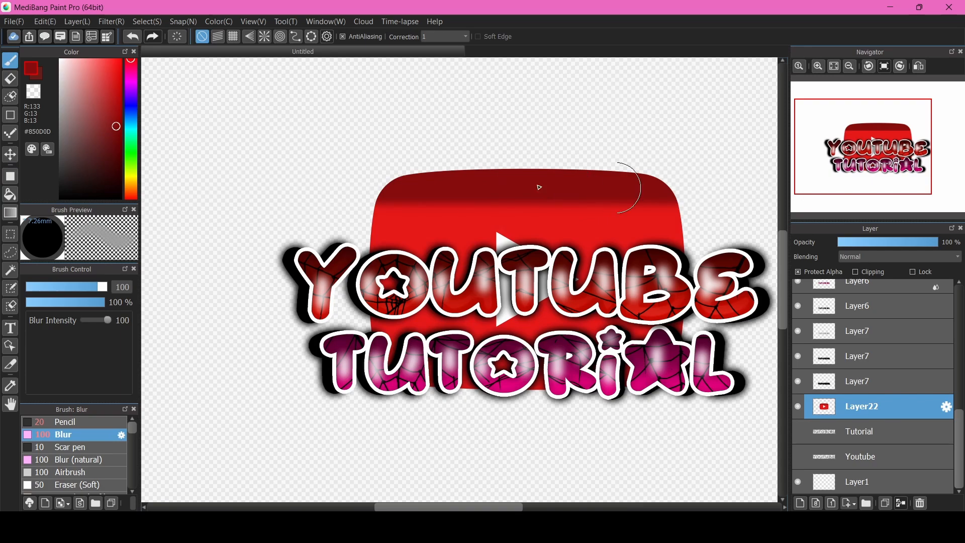
scroll(510, 221, "up", 4)
scroll(509, 221, "down", 4)
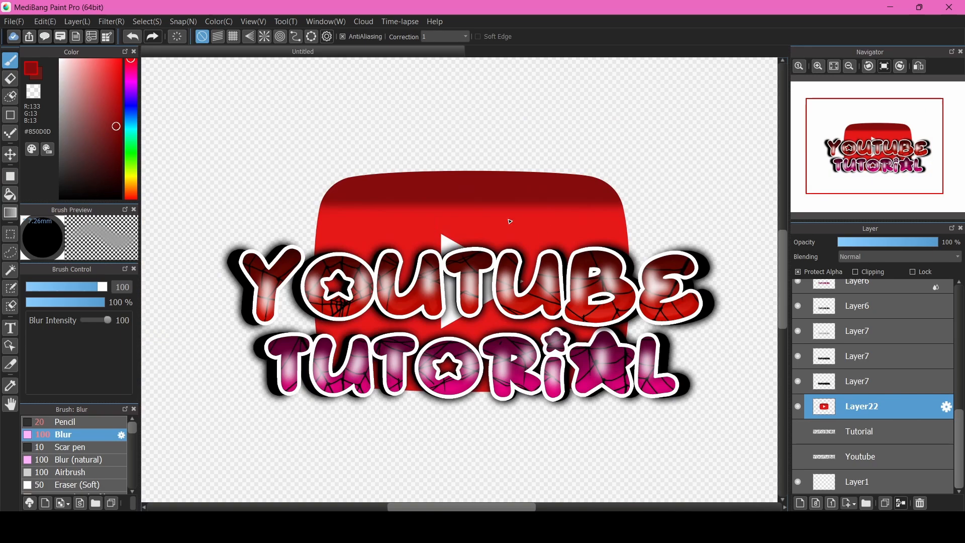
scroll(390, 185, "up", 2)
scroll(387, 188, "down", 2)
scroll(387, 188, "up", 3)
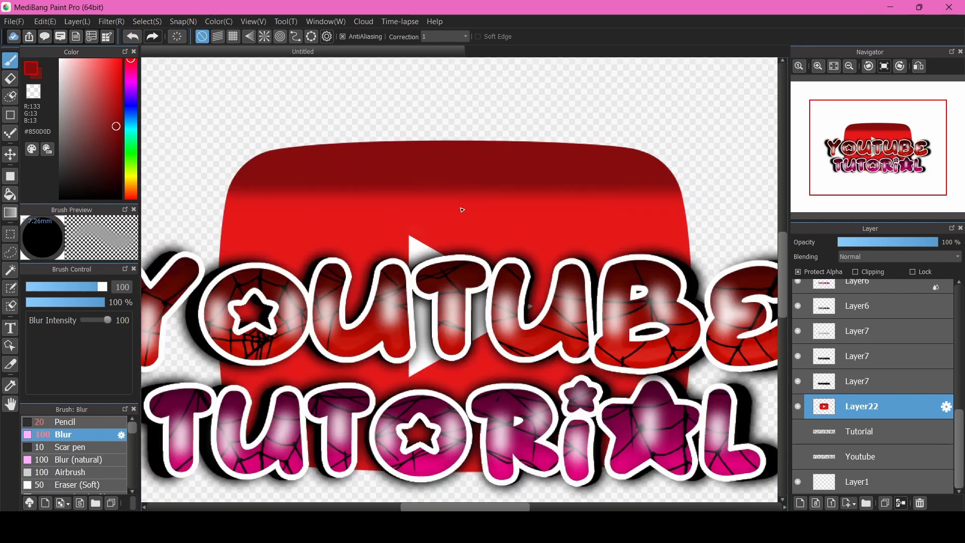
scroll(452, 189, "down", 3)
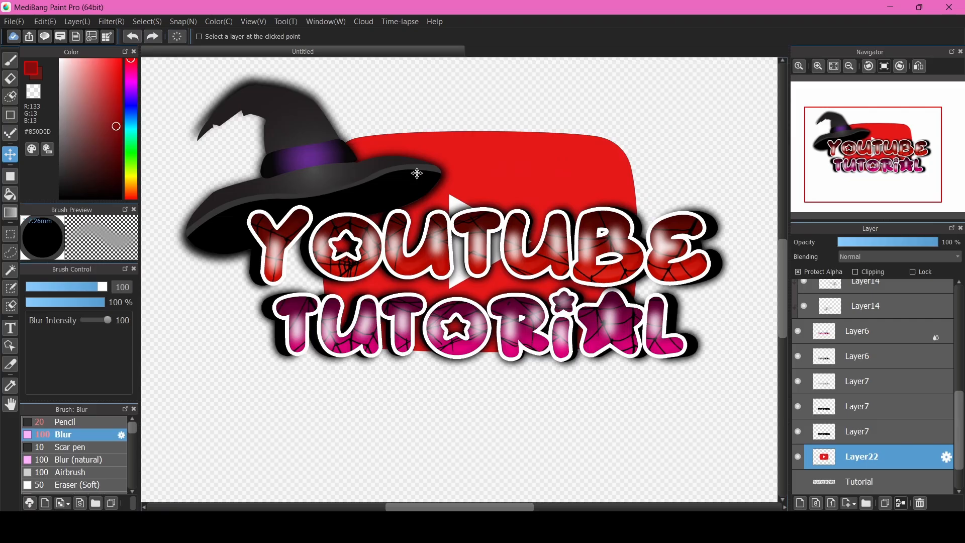
Shrink the YouTube logo, tilt it slightly clockwise, and place it behind the end of the Youtube lettering
left_click_drag(534, 177, 646, 149)
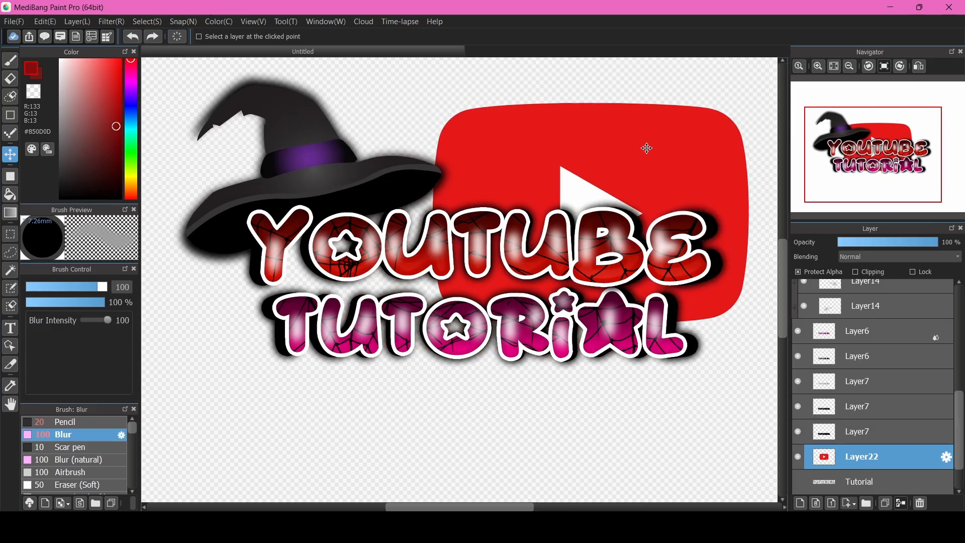
key("ctrl+t")
scroll(598, 231, "down", 1)
left_click_drag(706, 123, 714, 143)
left_click_drag(657, 185, 653, 155)
left_click_drag(688, 264, 656, 234)
left_click_drag(605, 178, 626, 189)
left_click_drag(677, 244, 662, 231)
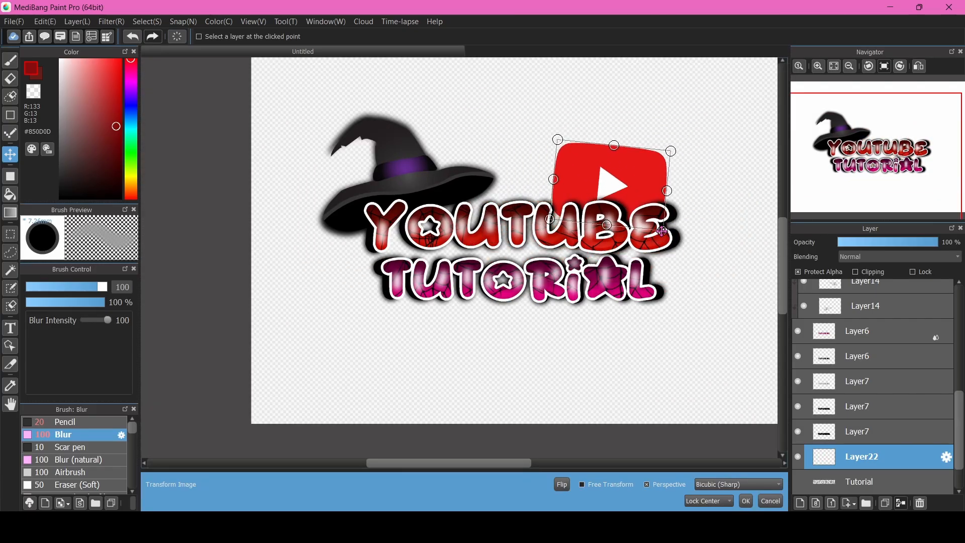
left_click_drag(623, 189, 624, 185)
left_click(745, 500)
Duplicate the YouTube logo layer, fill one copy with solid black, and place it below the red logo
scroll(578, 211, "down", 1)
scroll(654, 215, "up", 1)
left_click(884, 502)
key("b")
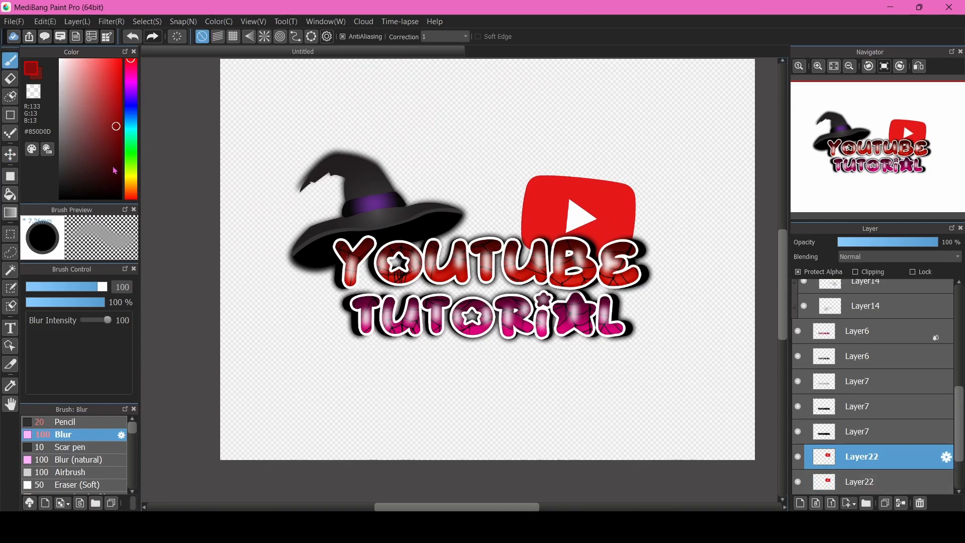
left_click(59, 198)
left_click(10, 176)
left_click_drag(391, 171, 694, 321)
left_click_drag(829, 456, 831, 483)
Enlarge the black logo copy slightly so it forms an even border around the red logo
key("ctrl+t")
left_click_drag(635, 195, 643, 195)
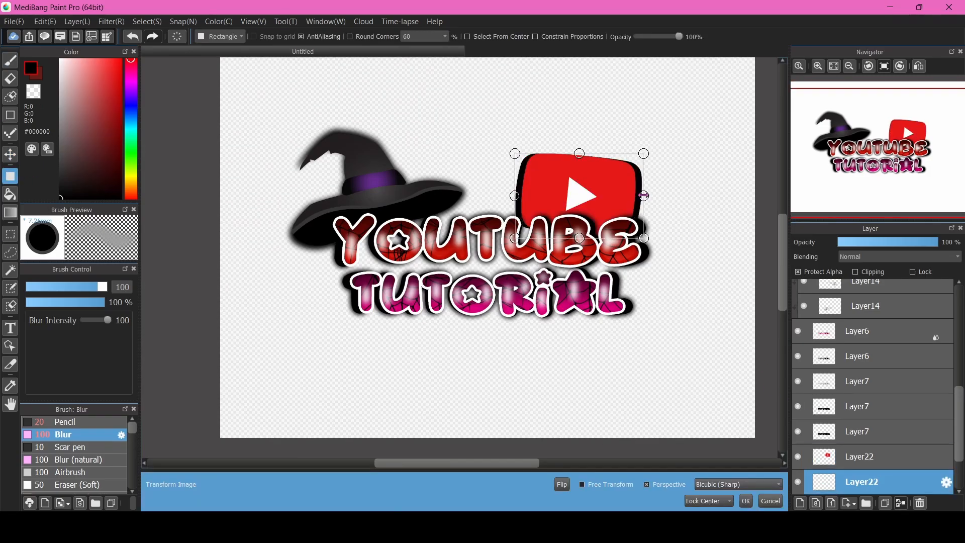
left_click_drag(580, 154, 580, 150)
left_click(745, 500)
Duplicate the black logo layer and blur the lower copy into a soft shadow around the logo
scroll(626, 180, "up", 1)
left_click(885, 502)
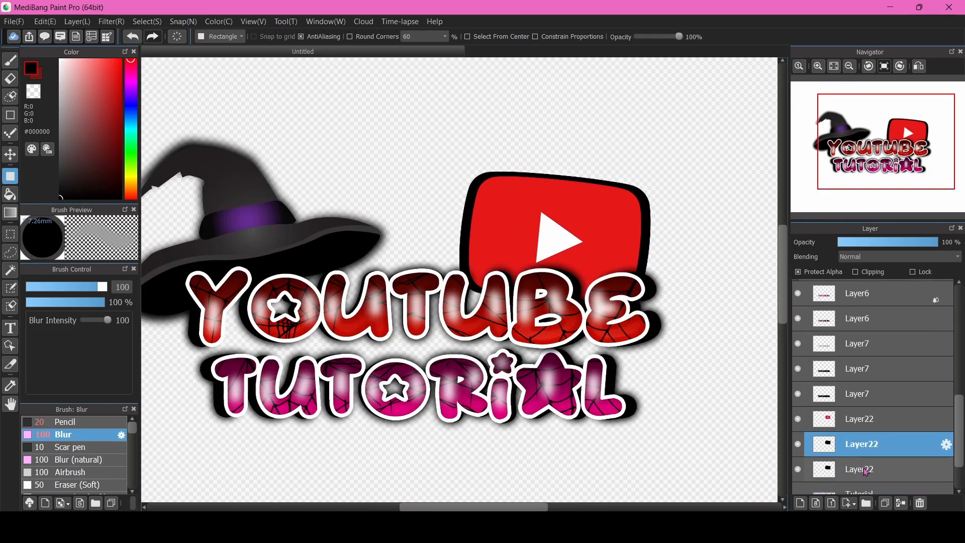
key("b")
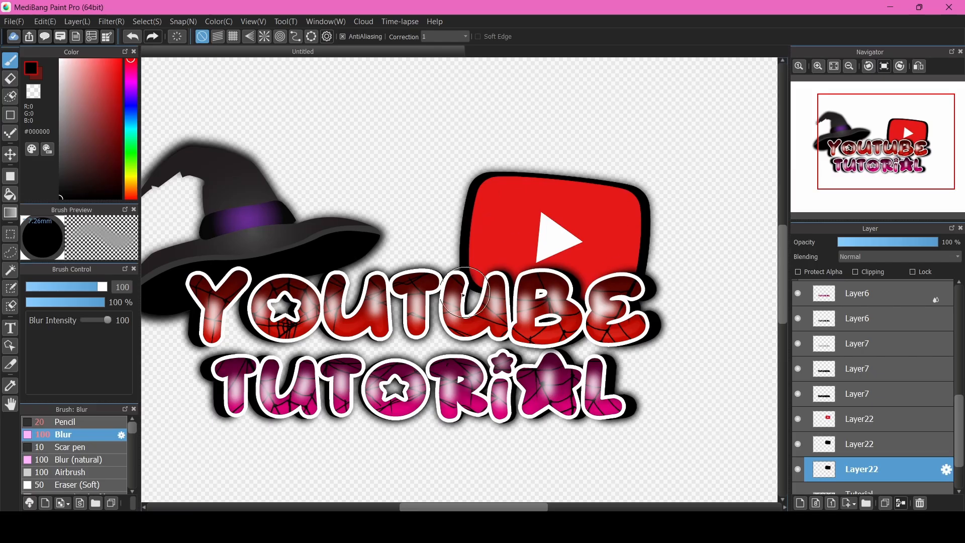
Recolor the sharp black logo copy with white sampled from the play triangle, keeping its transparency protected
left_click(898, 441)
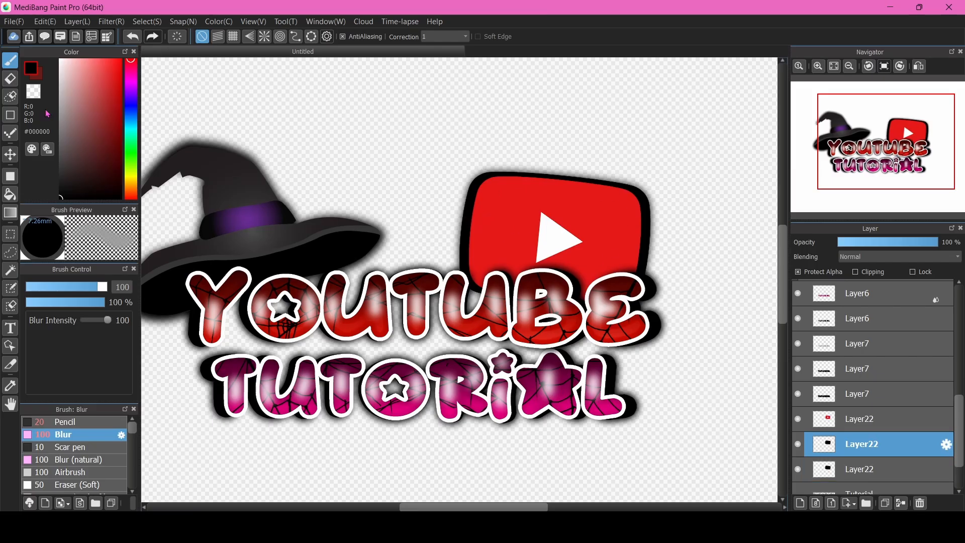
right_click(558, 236)
key("u")
left_click_drag(450, 166, 658, 299)
scroll(586, 201, "down", 1)
scroll(586, 201, "up", 1)
Narrow the white logo copy slightly so it forms a thin outline inside the black shadow
key("ctrl+t")
left_click_drag(708, 202, 698, 201)
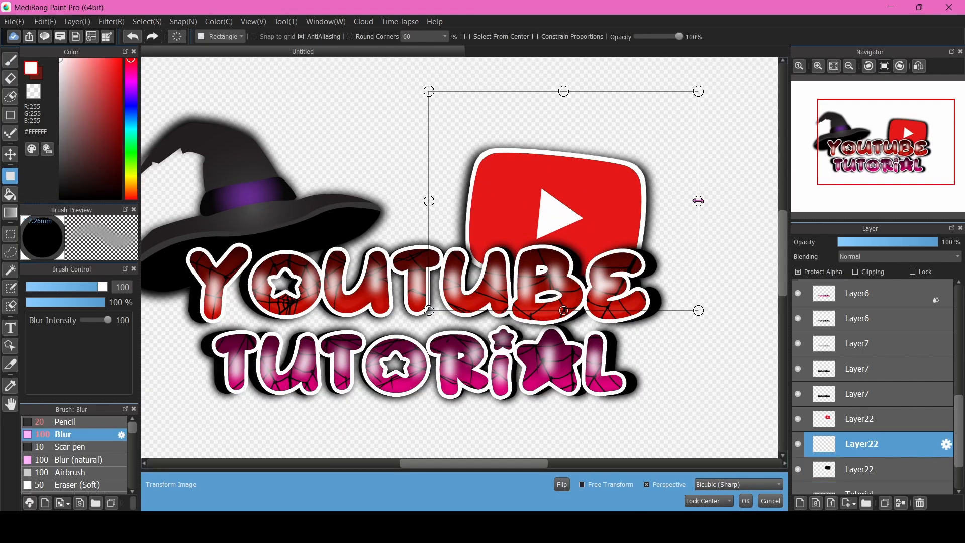
key("Return")
scroll(380, 302, "down", 2)
scroll(304, 295, "up", 1)
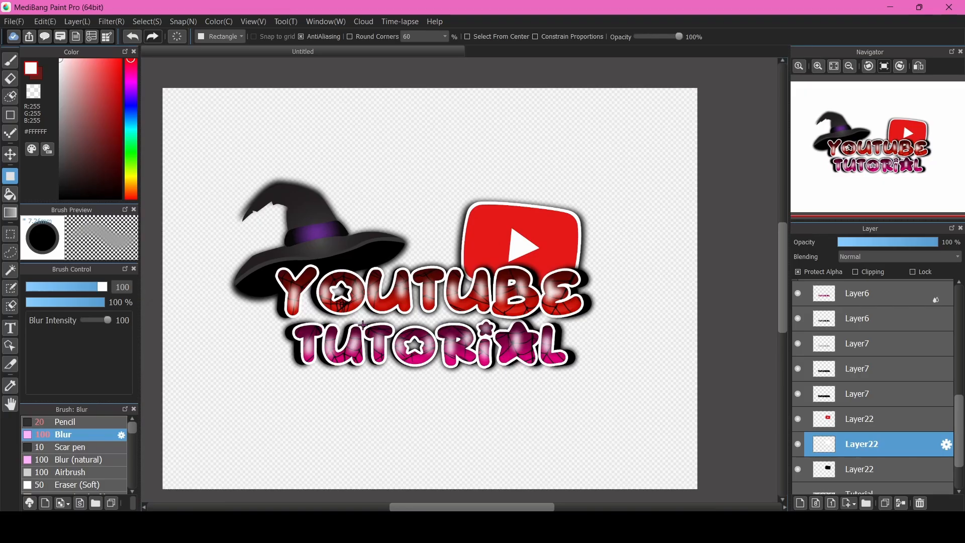
Duplicate a Layer14 spider web layer and move the copy directly above the red YouTube logo layer
scroll(859, 452, "up", 3)
left_click(879, 368)
left_click(834, 393)
left_click(885, 502)
scroll(845, 394, "down", 2)
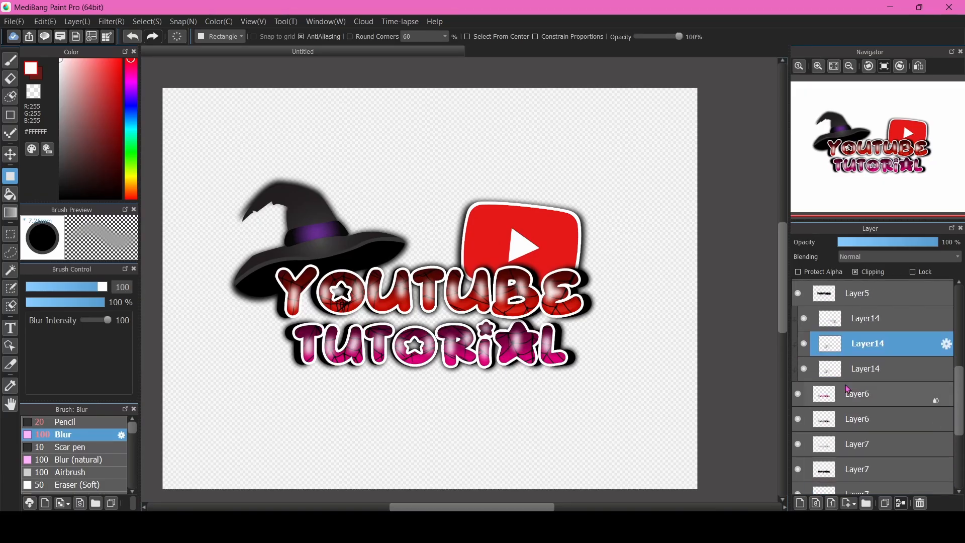
left_click_drag(849, 318, 862, 455)
Position the copied spider web over the YouTube logo and clip it to the logo's shape
mouse_move(334, 363)
left_mouse_down()
mouse_move(402, 376)
mouse_move(427, 408)
mouse_move(515, 246)
mouse_move(522, 253)
left_mouse_up()
left_click(133, 36)
left_click(10, 154)
left_click(868, 271)
scroll(530, 228, "up", 2)
scroll(482, 220, "down", 2)
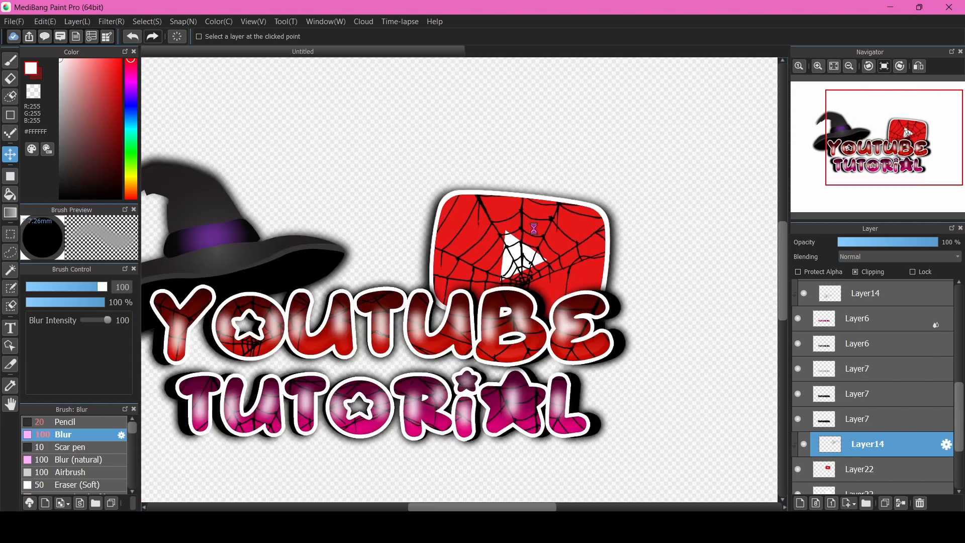
Lower the opacity of the spider web on the YouTube logo to 42%
scroll(482, 220, "up", 2)
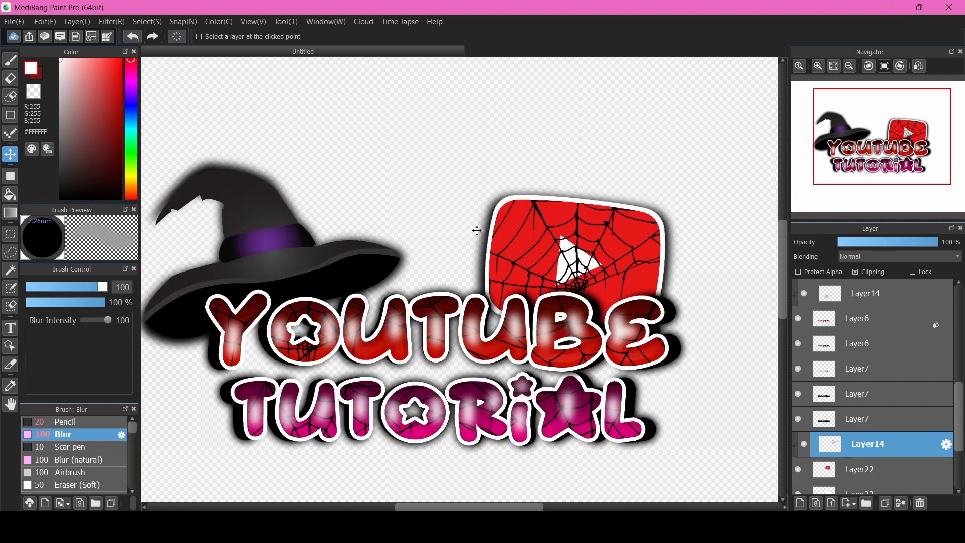
scroll(478, 231, "down", 2)
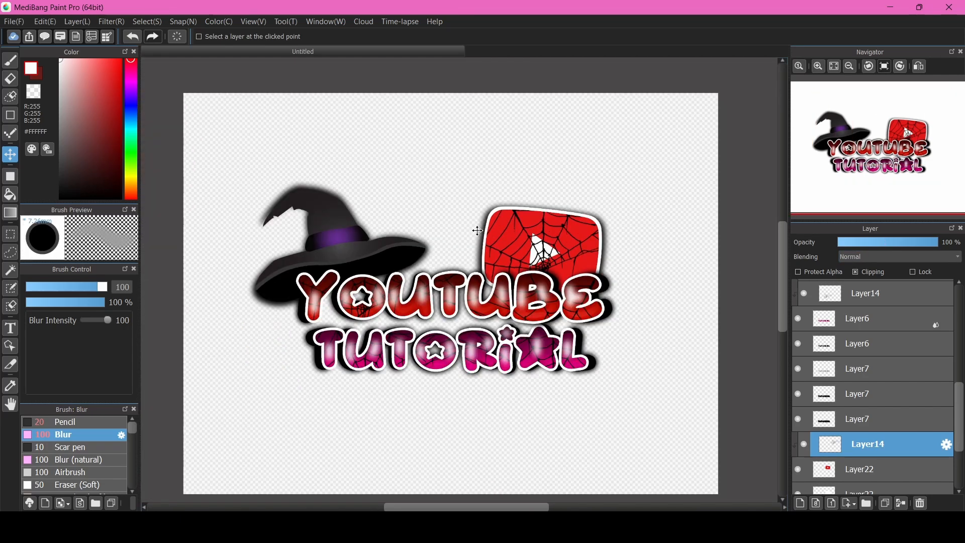
scroll(500, 231, "up", 2)
scroll(501, 230, "down", 2)
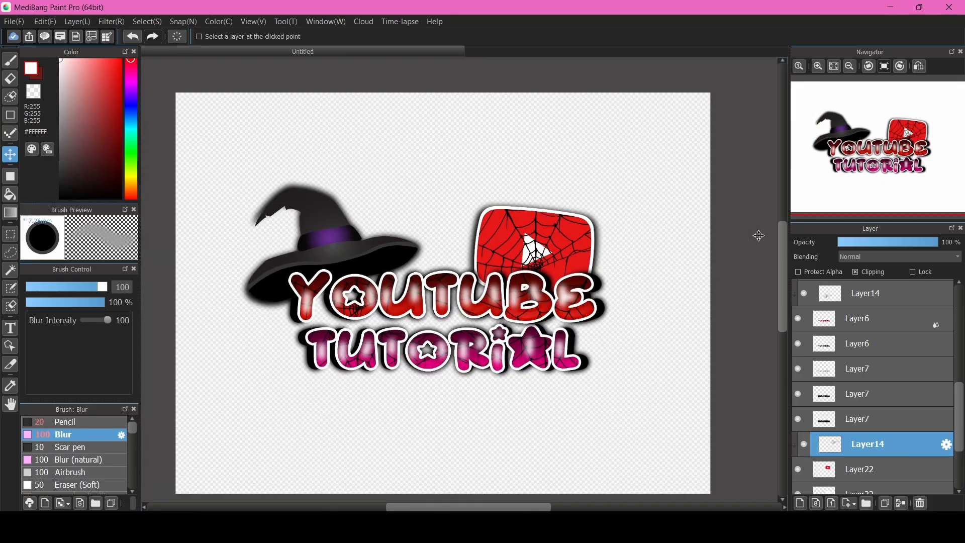
left_click(894, 243)
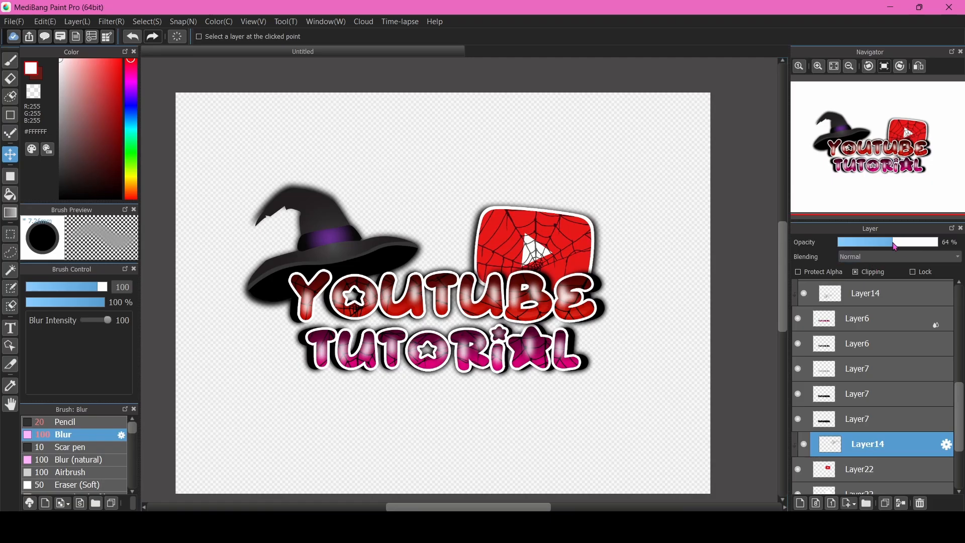
left_click_drag(894, 246, 871, 244)
scroll(524, 256, "up", 2)
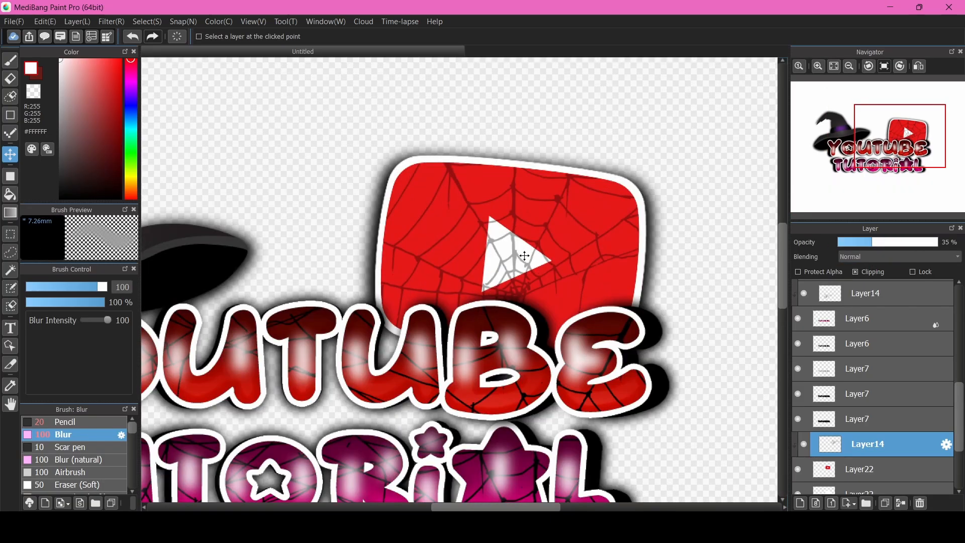
scroll(524, 255, "down", 4)
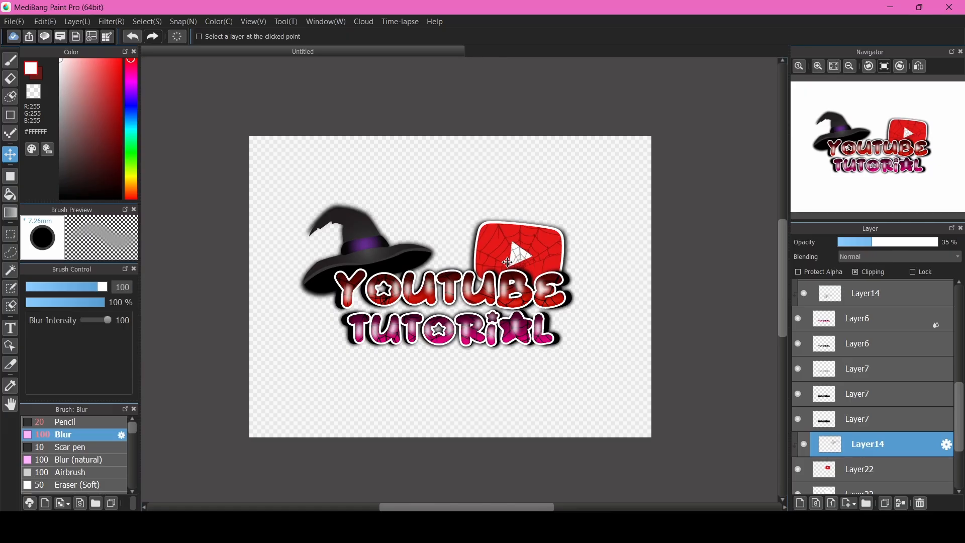
scroll(507, 262, "up", 1)
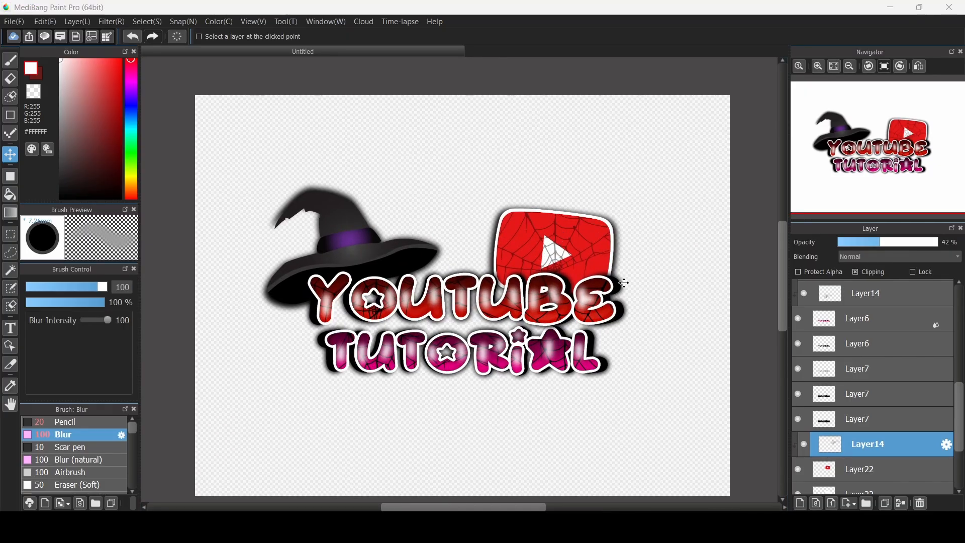
Examine the whole composition, checking the webbed logo, the lettering and the witch hat at different magnifications
scroll(552, 233, "down", 2)
scroll(586, 242, "up", 3)
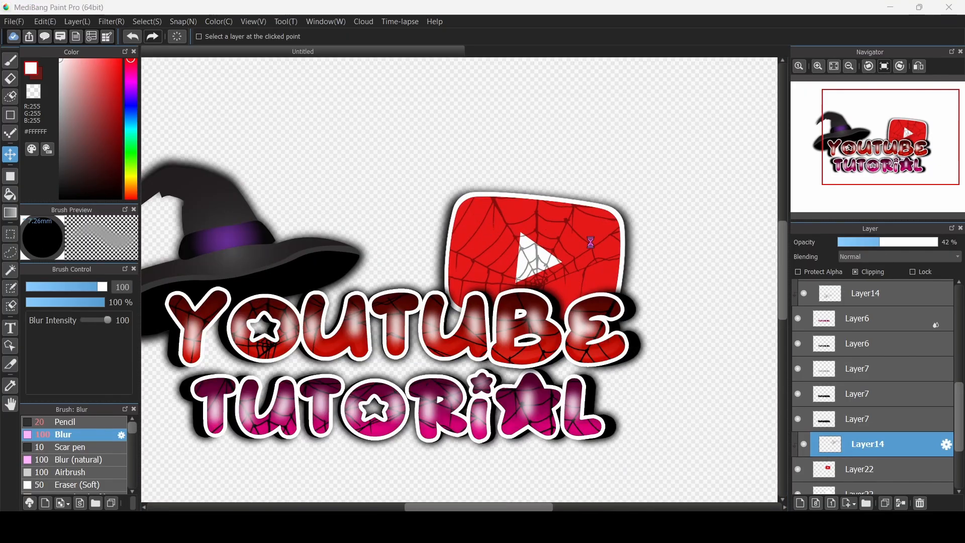
scroll(592, 243, "down", 1)
scroll(451, 279, "down", 1)
scroll(451, 279, "down", 1)
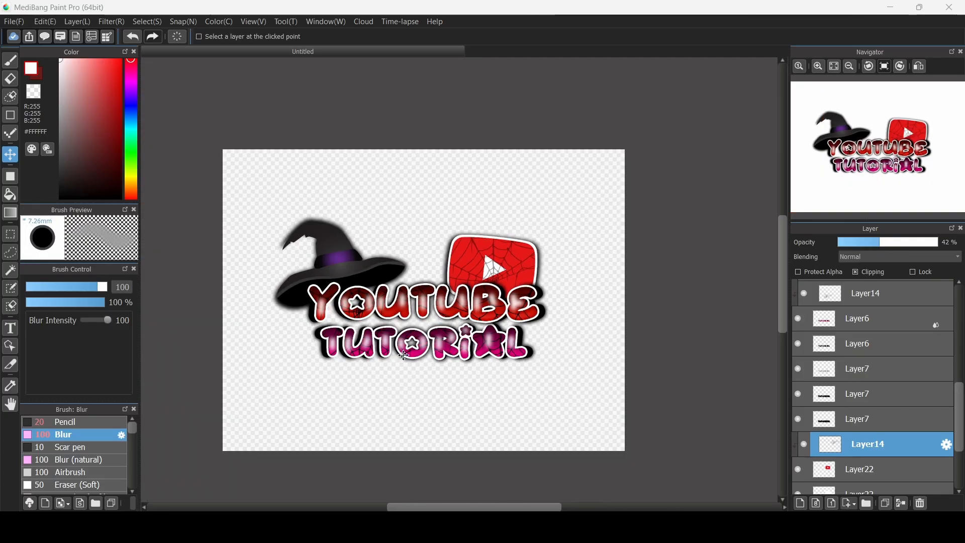
scroll(387, 386, "up", 1)
scroll(387, 386, "up", 1)
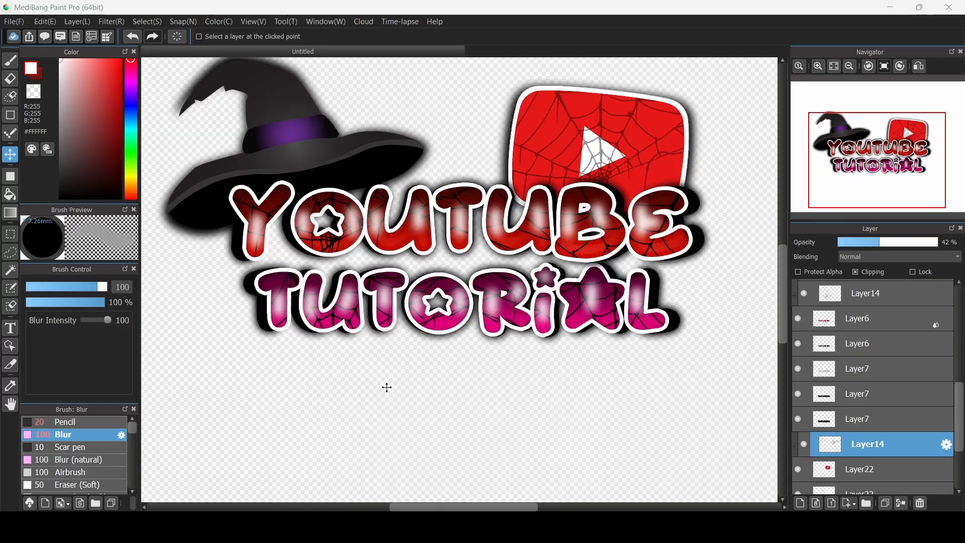
scroll(387, 386, "down", 1)
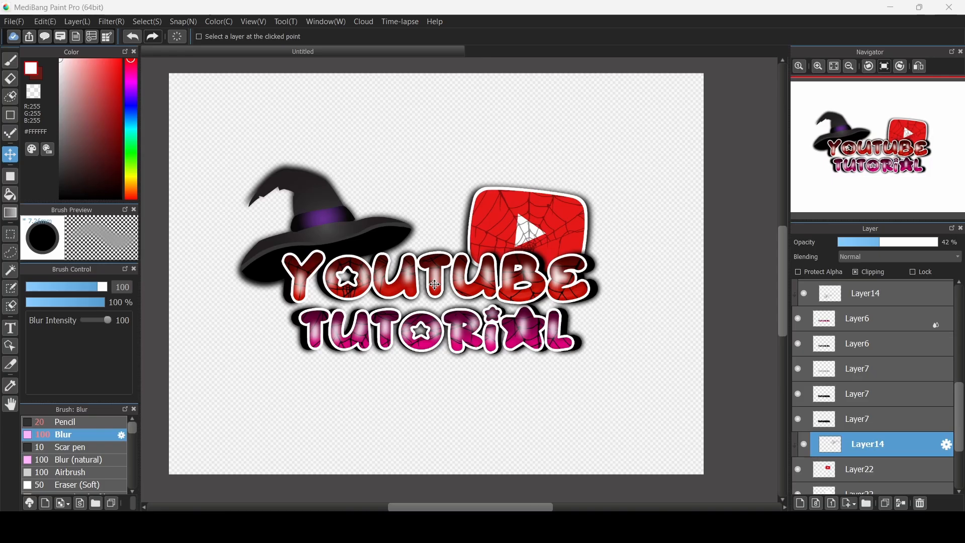
scroll(436, 284, "up", 2)
scroll(435, 285, "down", 2)
scroll(316, 205, "up", 2)
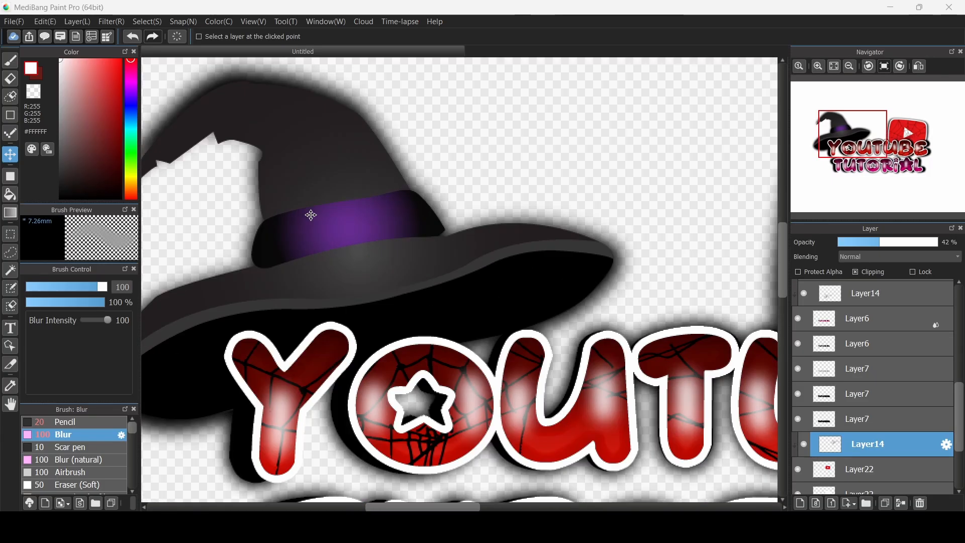
scroll(312, 211, "down", 3)
scroll(311, 215, "up", 3)
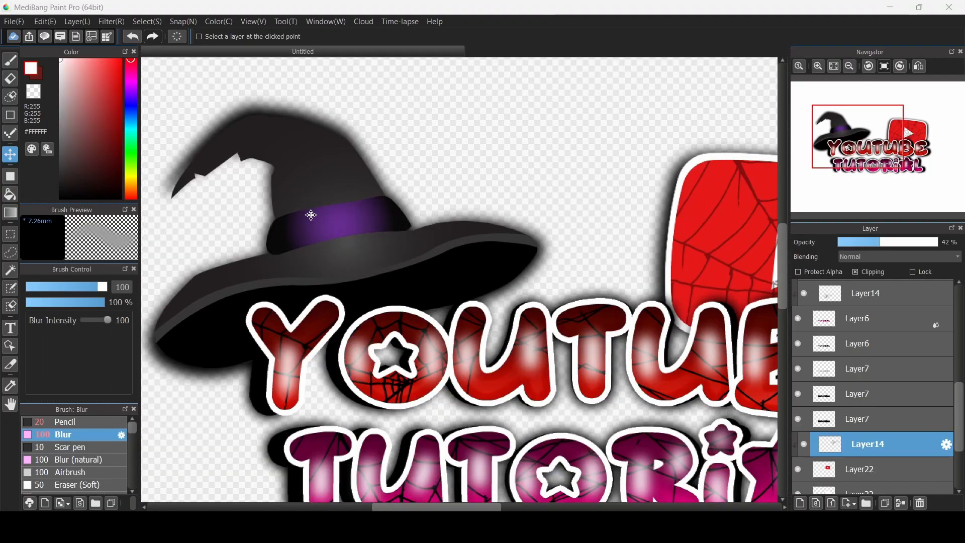
Save the artwork in the Downloads folder as a MediBang Paint Pro (*.mdp) file named Youtube Tut Base
scroll(315, 172, "down", 3)
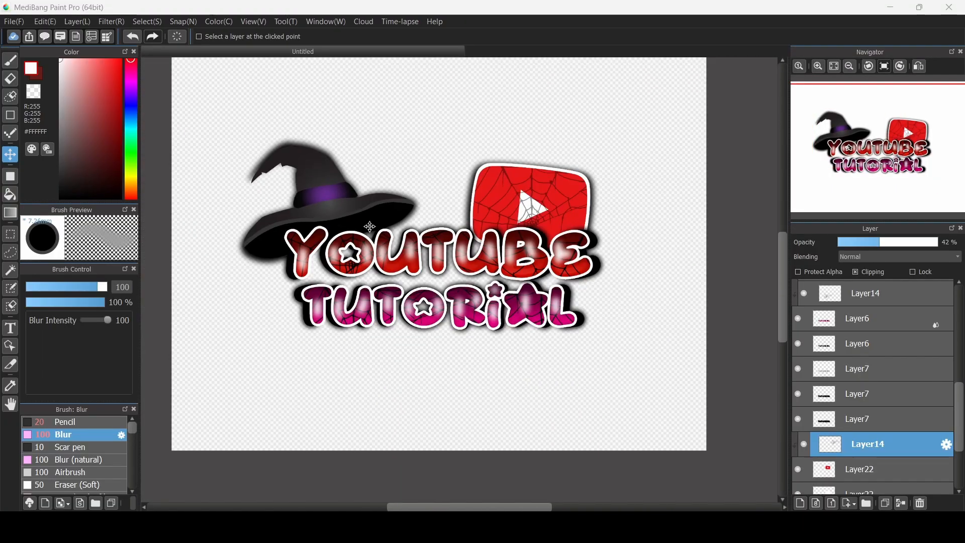
left_click_drag(496, 265, 489, 292)
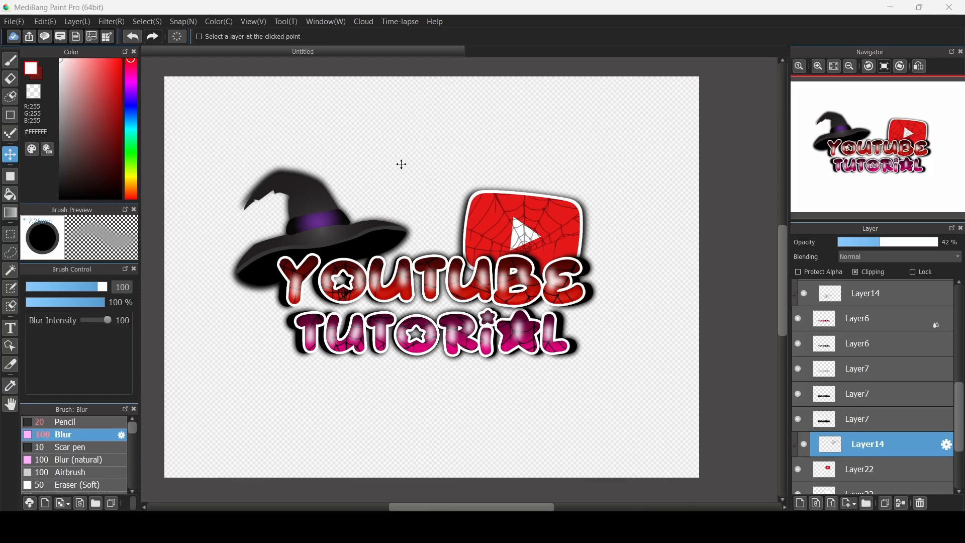
left_click(14, 22)
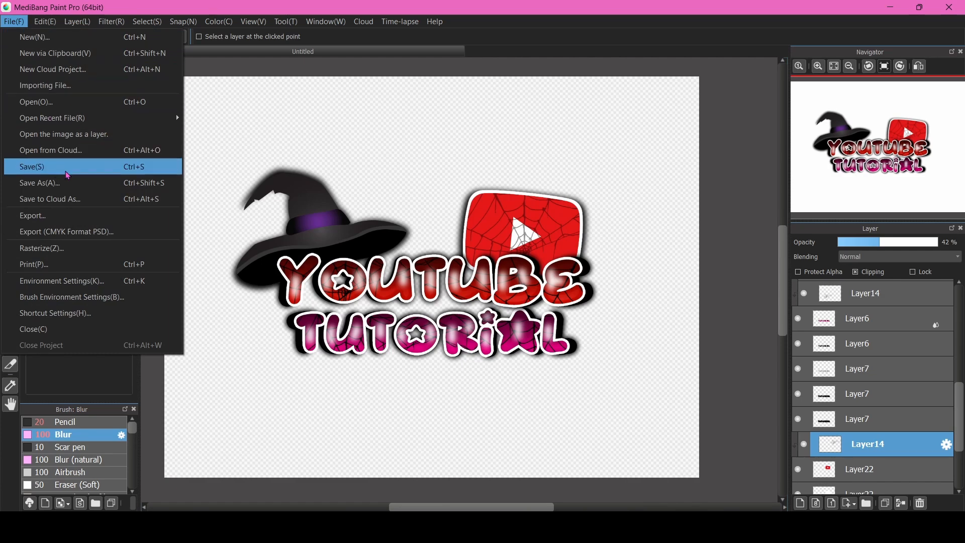
left_click(110, 183)
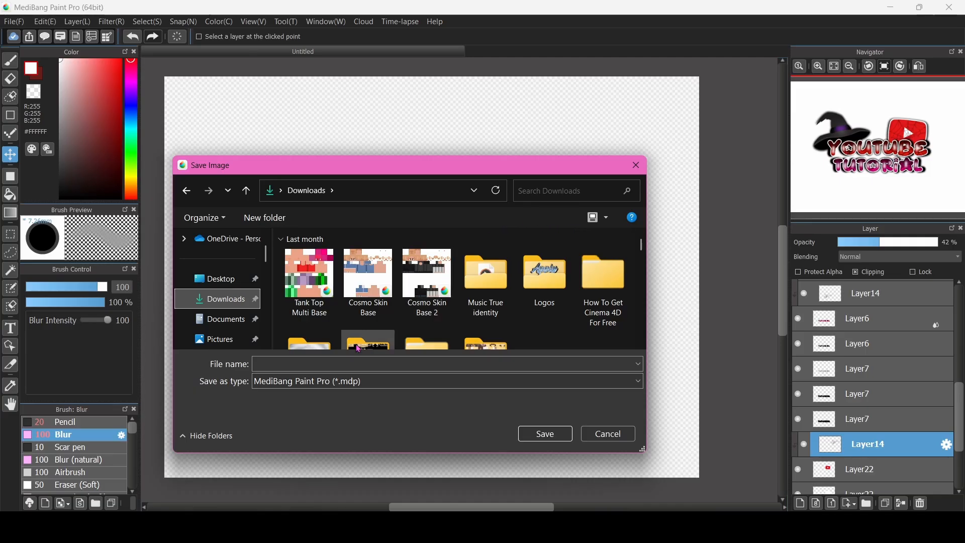
left_click(350, 368)
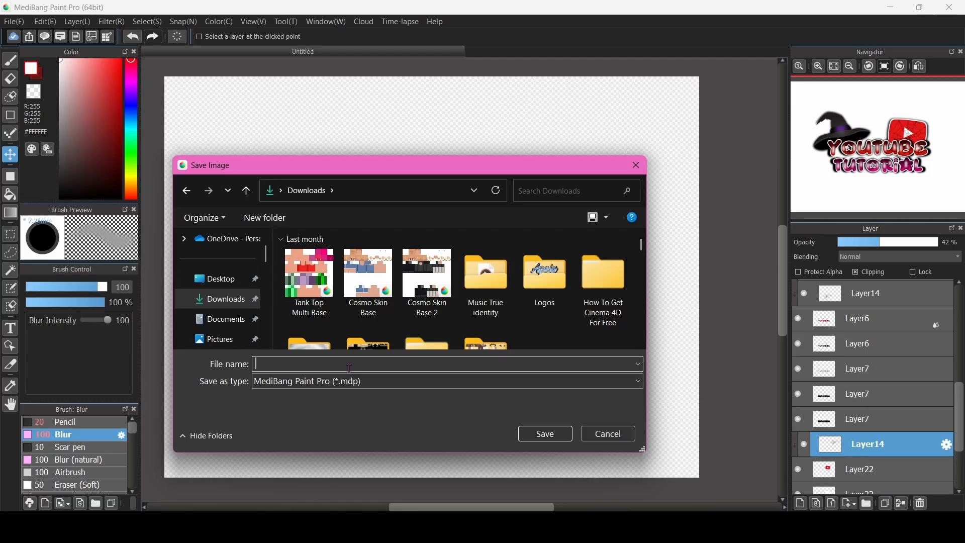
type("Youu")
type("ube Tut Base")
key("Return")
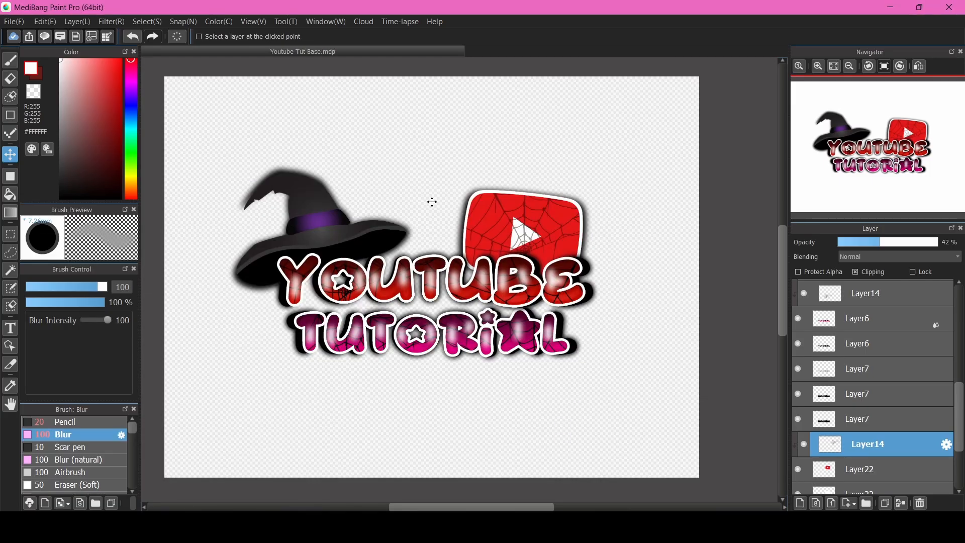
Save a copy of the artwork in Downloads as a transparent PNG named Youtube Tut Logo
left_click(5, 24)
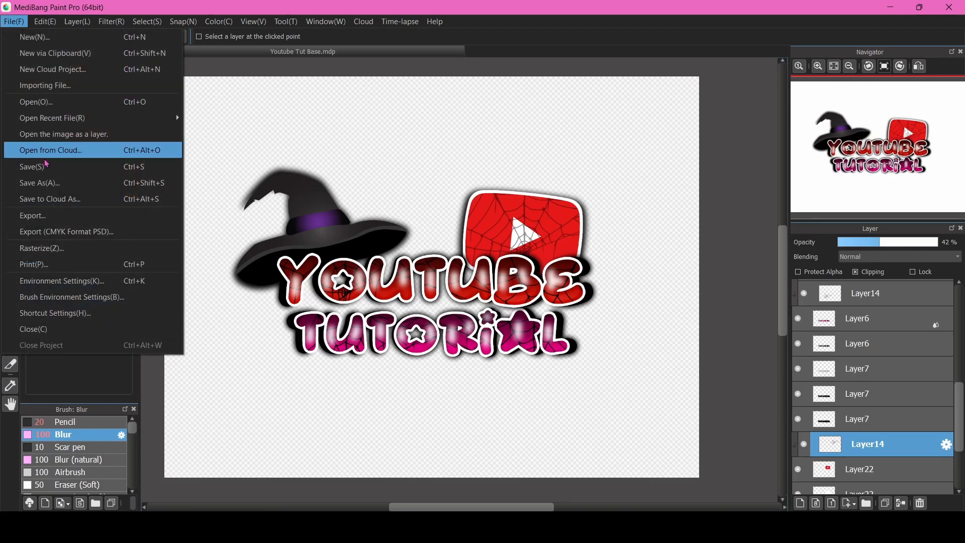
left_click(99, 197)
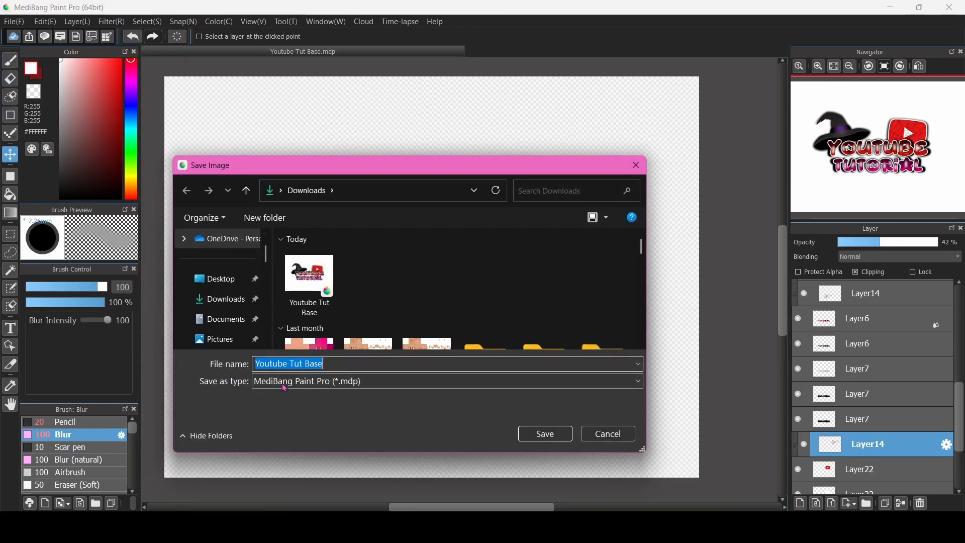
left_click(284, 380)
left_click(283, 407)
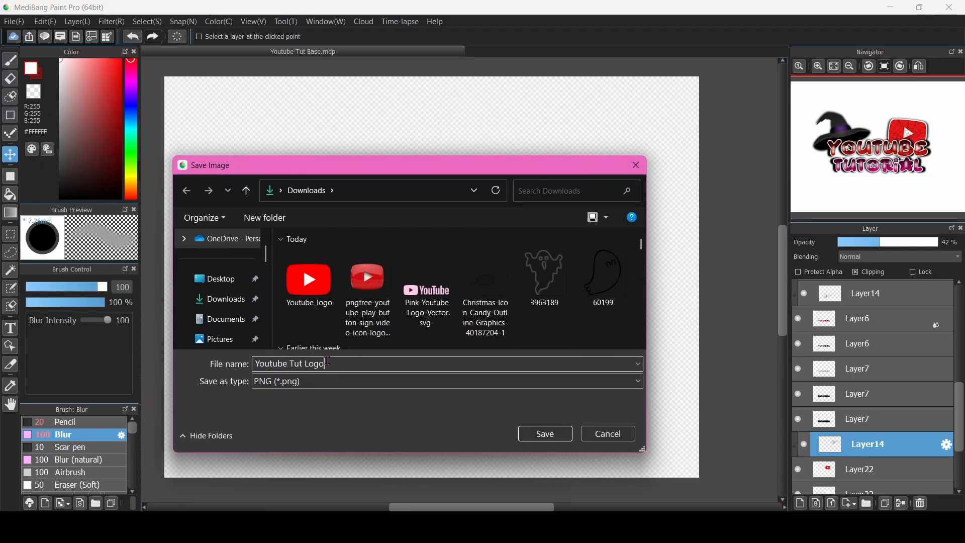
left_click(540, 434)
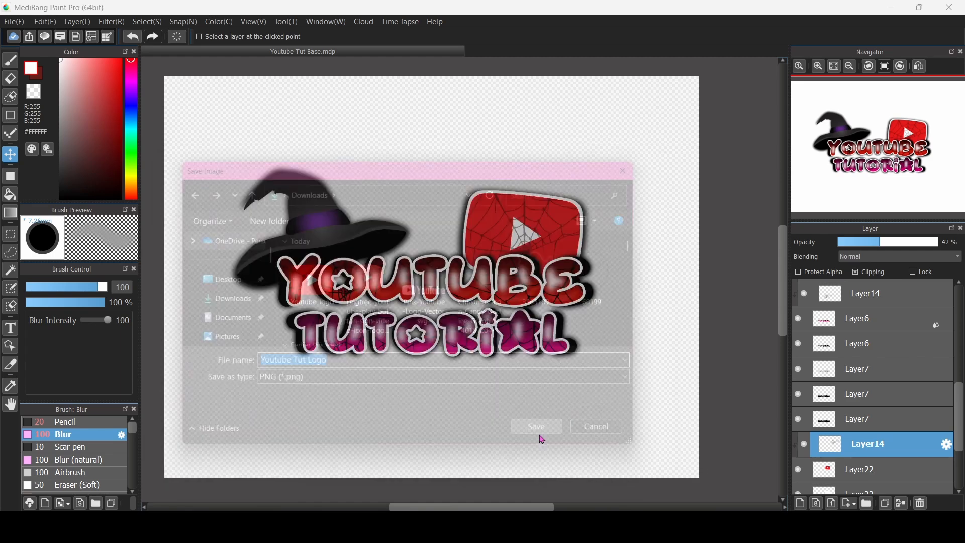
left_click(565, 280)
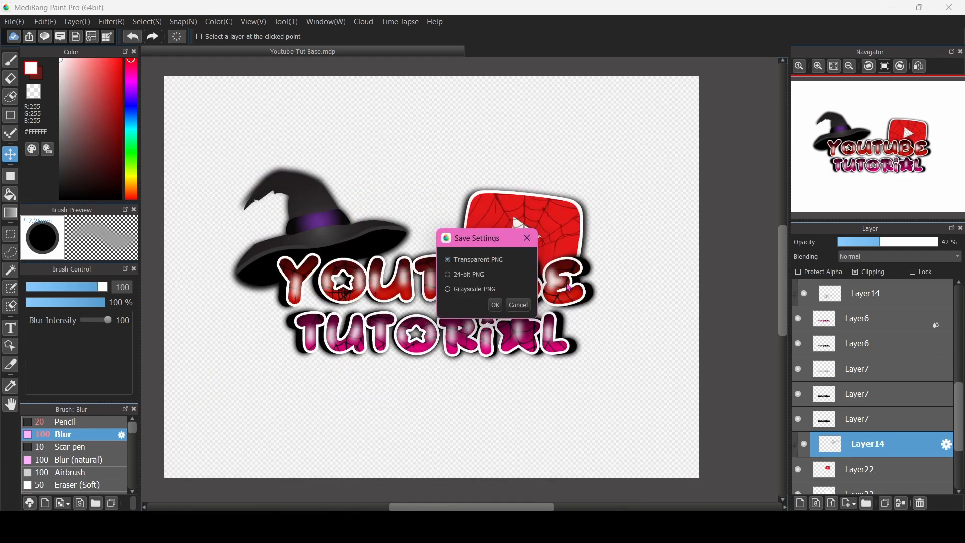
left_click(495, 304)
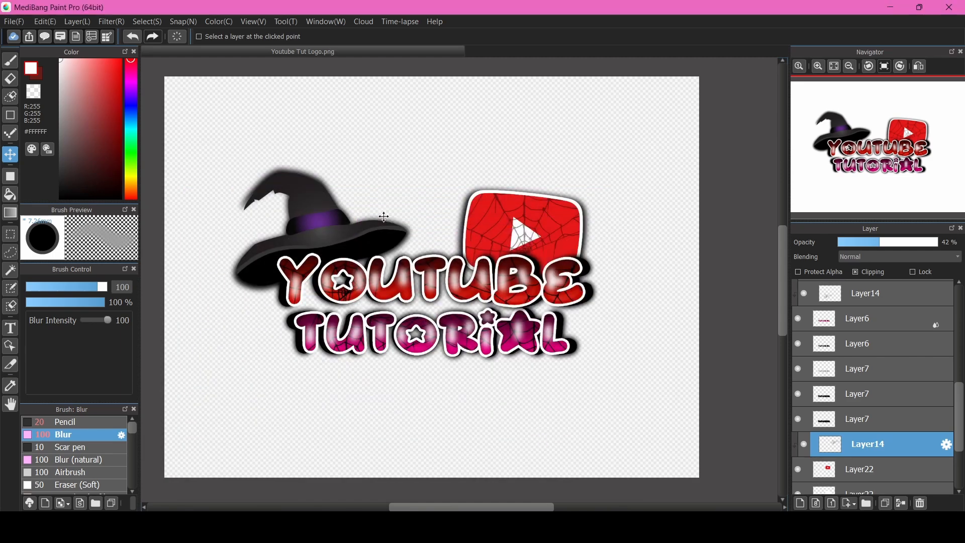
scroll(384, 216, "down", 2)
scroll(371, 222, "up", 2)
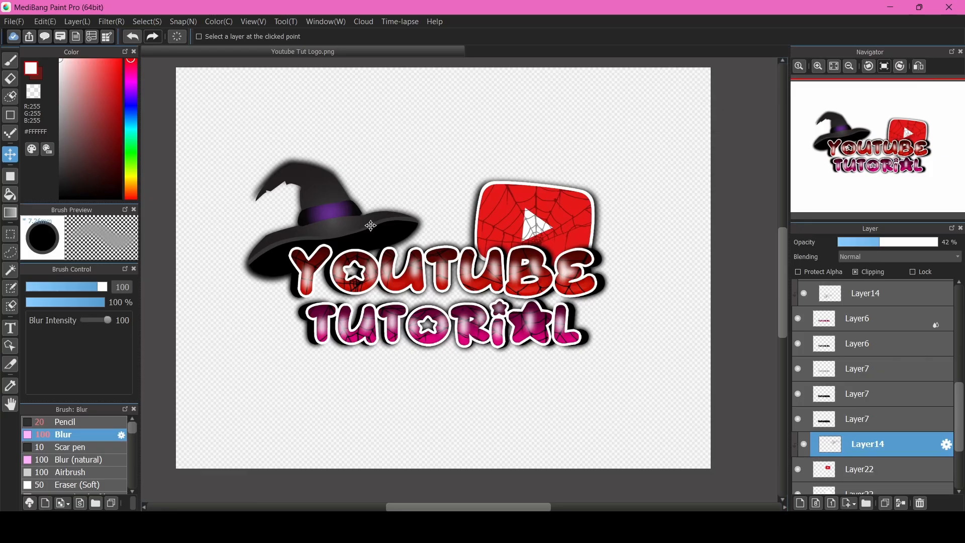
left_click(21, 23)
mouse_move(45, 22)
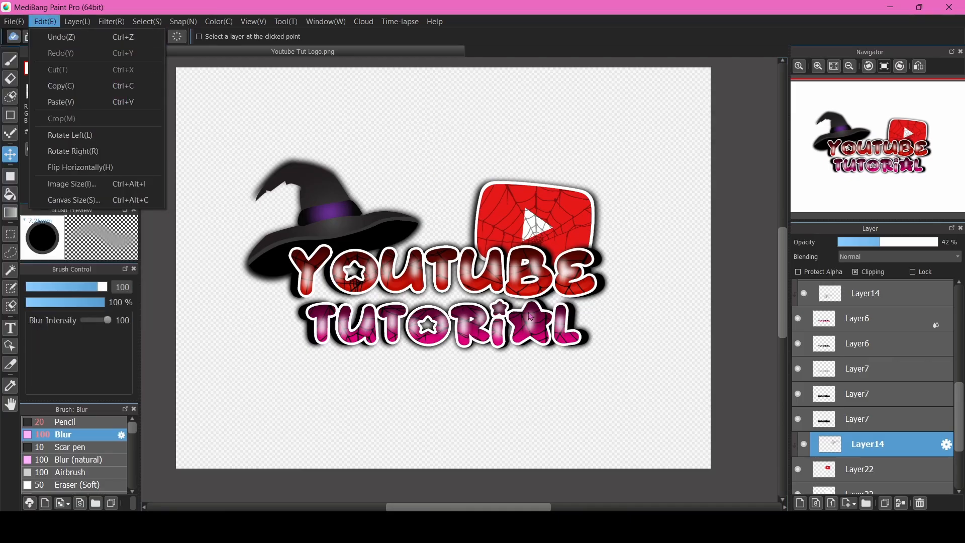
left_click(546, 444)
Add a new layer clipped to the red YouTube logo layer, directly above it and below its spider web layer
scroll(833, 410, "down", 1)
left_click(847, 464)
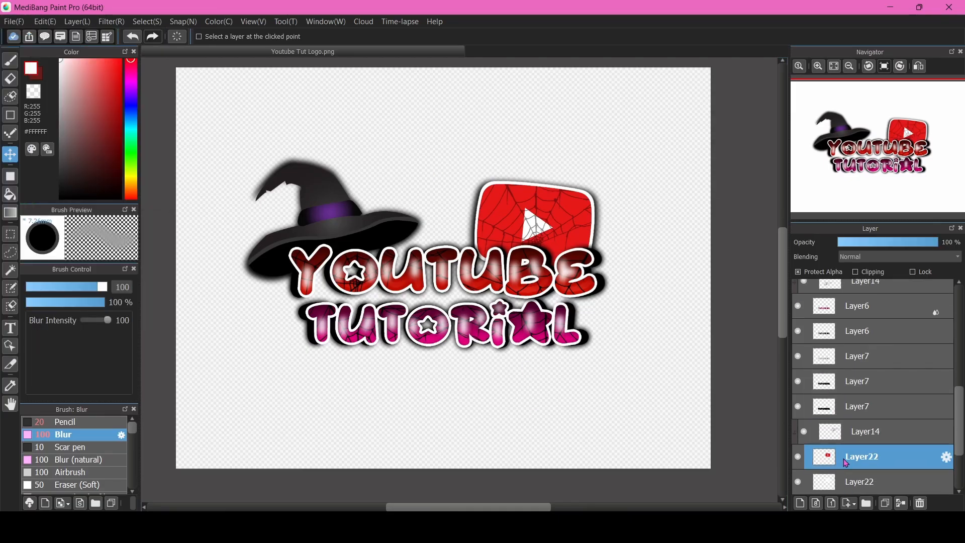
left_click(799, 504)
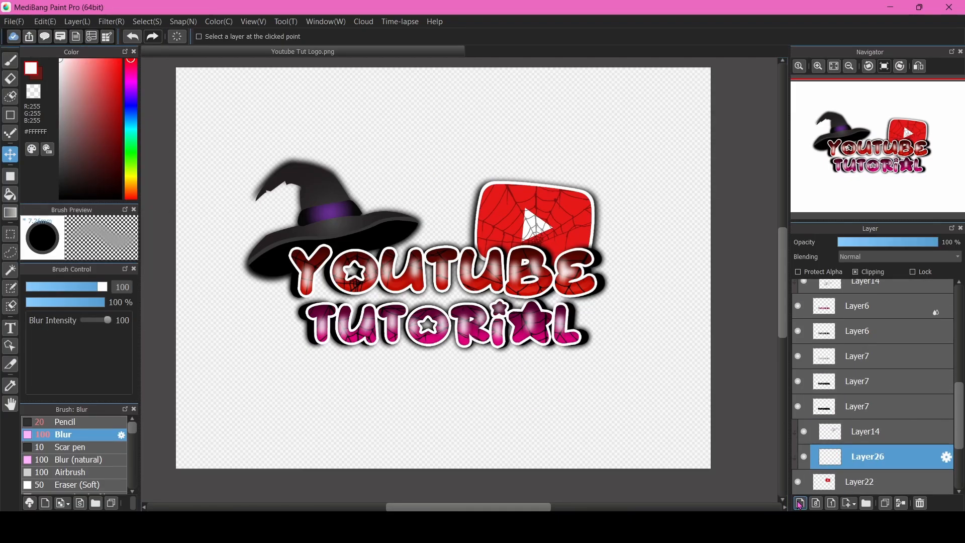
Try painting a white Pencil stroke at size 50 across the logo's play triangle and softening it with the Blur brush
left_click(10, 60)
left_click(65, 422)
scroll(556, 206, "up", 5)
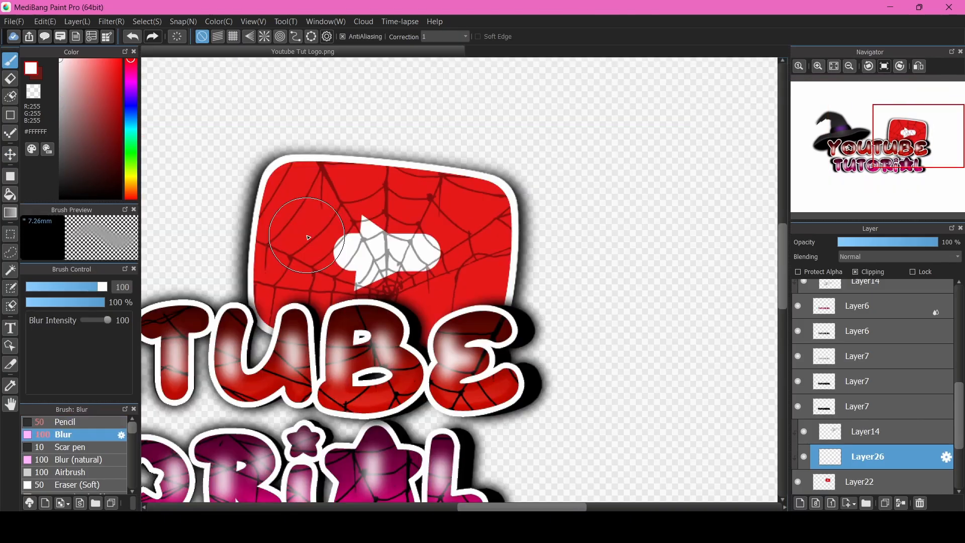
mouse_move(308, 237)
left_mouse_down()
mouse_move(338, 201)
mouse_move(443, 201)
mouse_move(423, 251)
mouse_move(458, 256)
left_mouse_up()
mouse_move(349, 262)
left_mouse_down()
mouse_move(349, 250)
mouse_move(383, 254)
left_mouse_up()
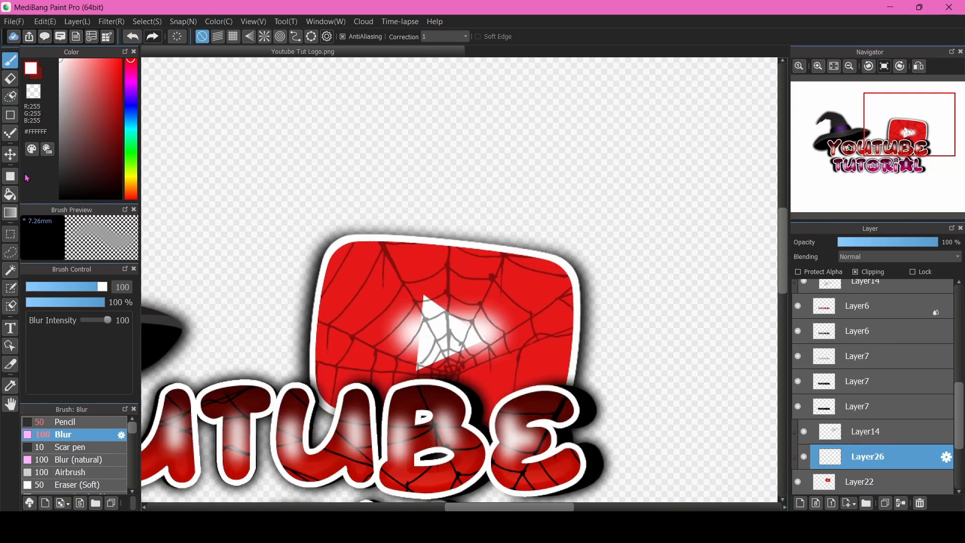
Paint a white highlight dot and a short stroke beside it inside the YouTube logo's upper-left corner, using the Pencil reduced to size 22
key("v")
mouse_move(457, 342)
left_mouse_down()
mouse_move(402, 286)
mouse_move(391, 261)
left_mouse_up()
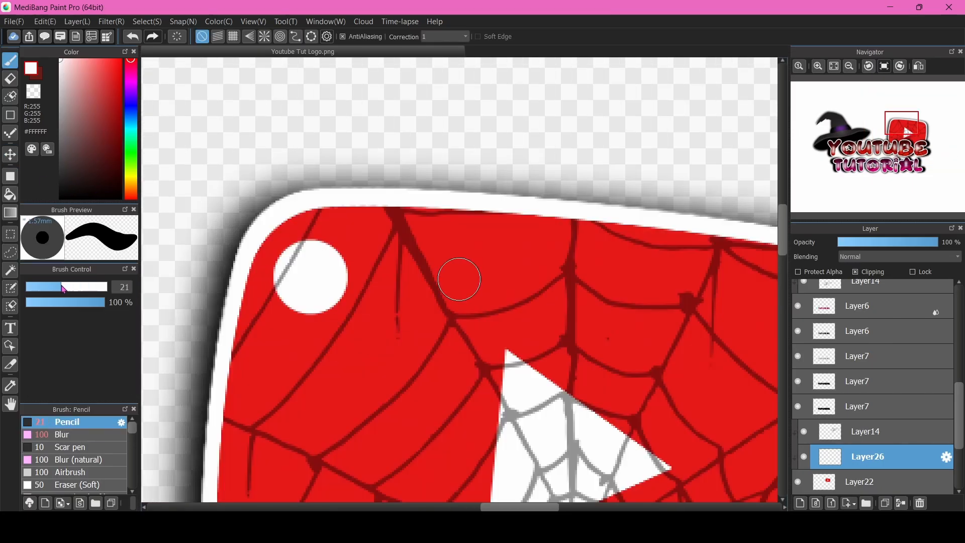
left_click_drag(62, 288, 62, 288)
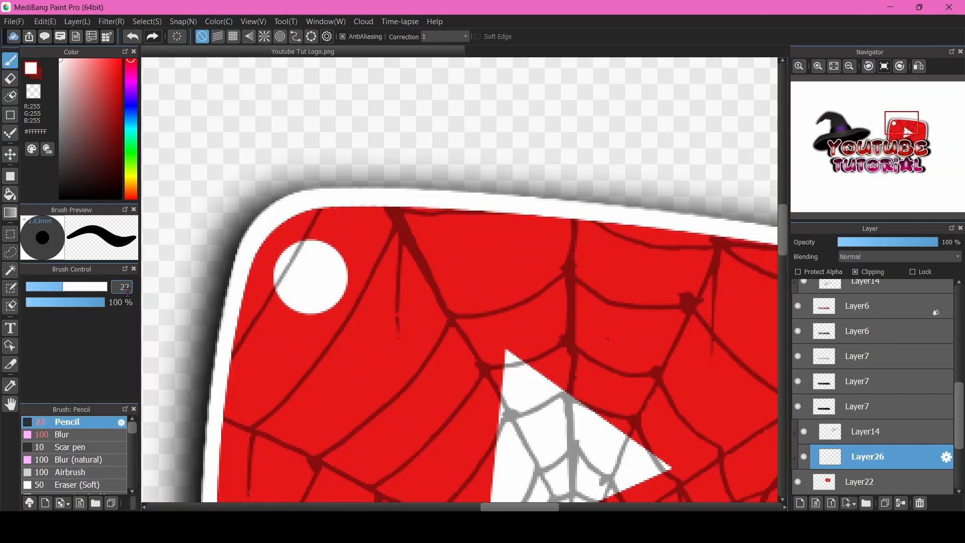
left_click_drag(404, 264, 517, 264)
scroll(357, 334, "up", 1)
key("ctrl+z")
left_click(132, 290)
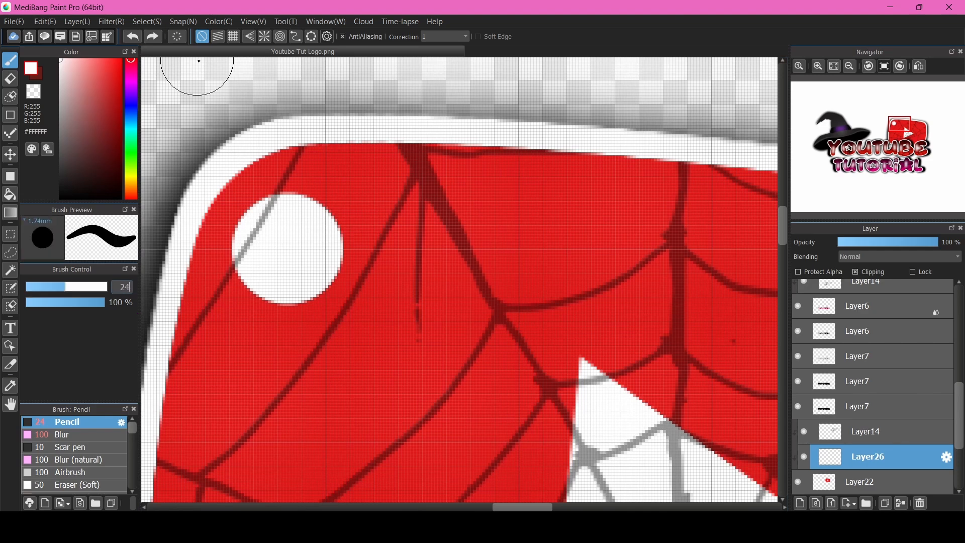
left_click(132, 36)
left_click(292, 234)
left_click(130, 286)
key("BackSpace")
scroll(423, 224, "down", 3)
mouse_move(484, 228)
left_mouse_down()
mouse_move(567, 232)
mouse_move(228, 216)
mouse_move(553, 207)
left_mouse_up()
Soften the white corner highlights on the YouTube logo with the Blur brush at size 100
left_click(72, 434)
scroll(371, 210, "down", 5)
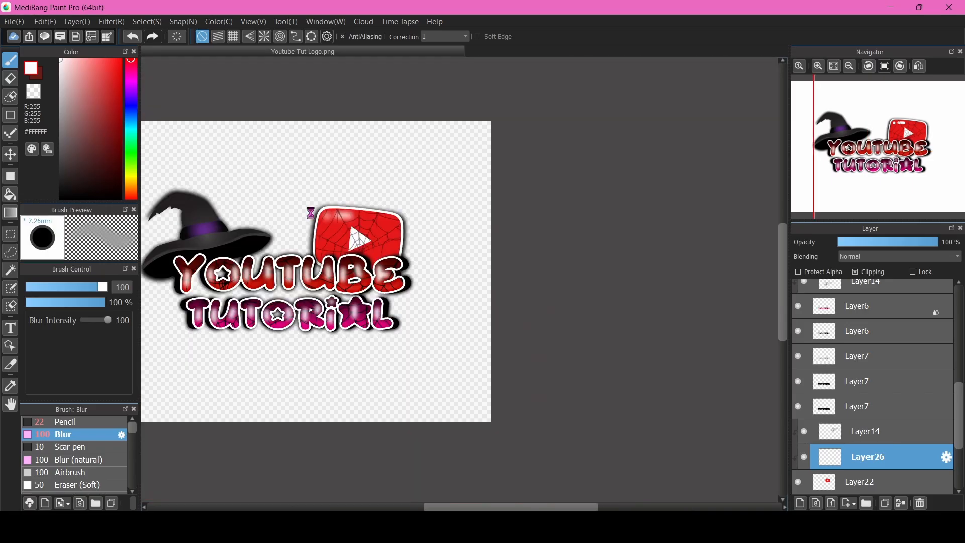
scroll(322, 216, "up", 4)
scroll(323, 217, "down", 5)
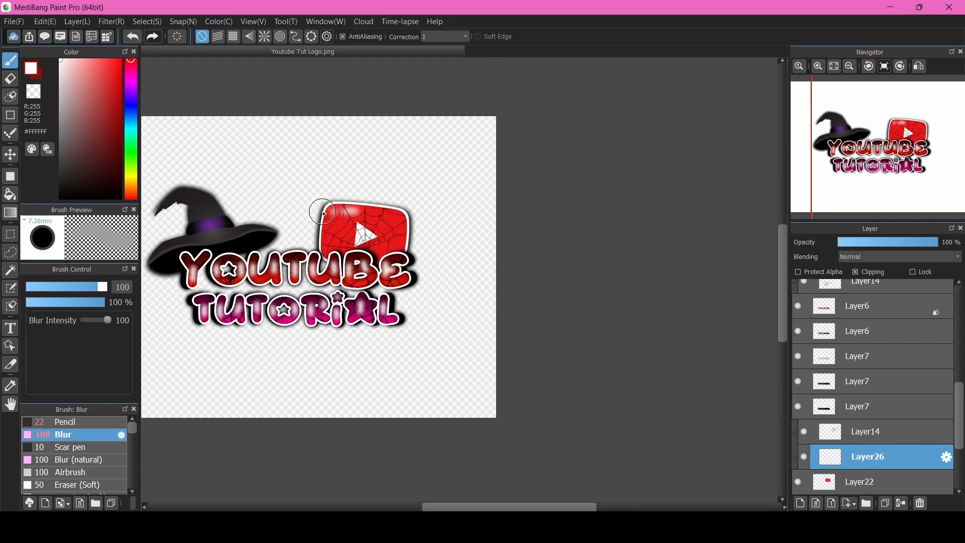
scroll(301, 206, "up", 6)
Save the updated artwork as a MediBang Paint Pro file, replacing the existing Youtube Tut Base.mdp
left_click(14, 21)
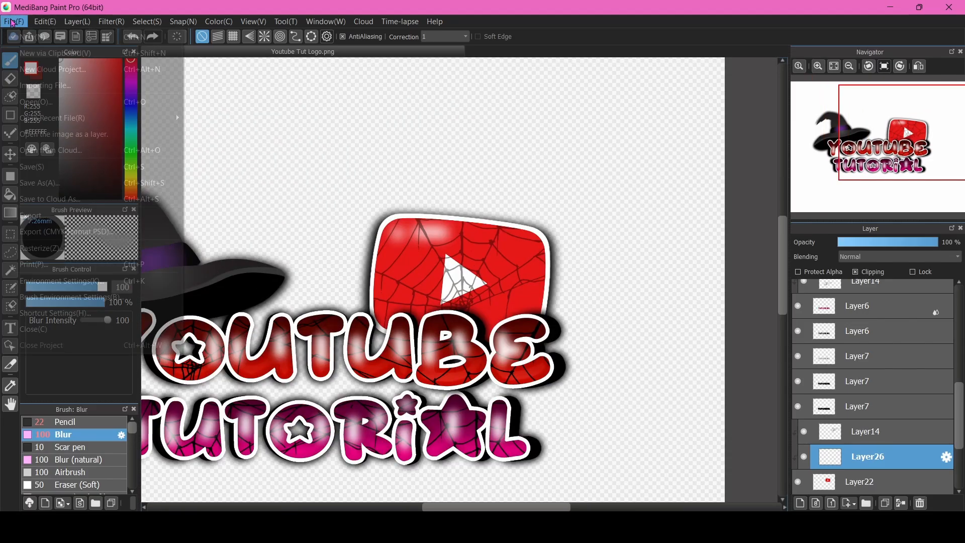
left_click(48, 184)
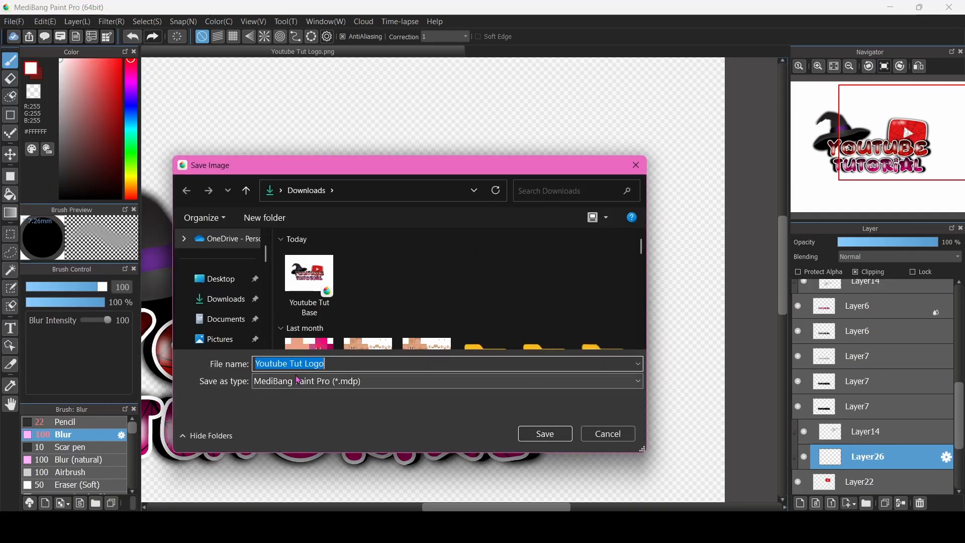
left_click(298, 381)
left_click(267, 397)
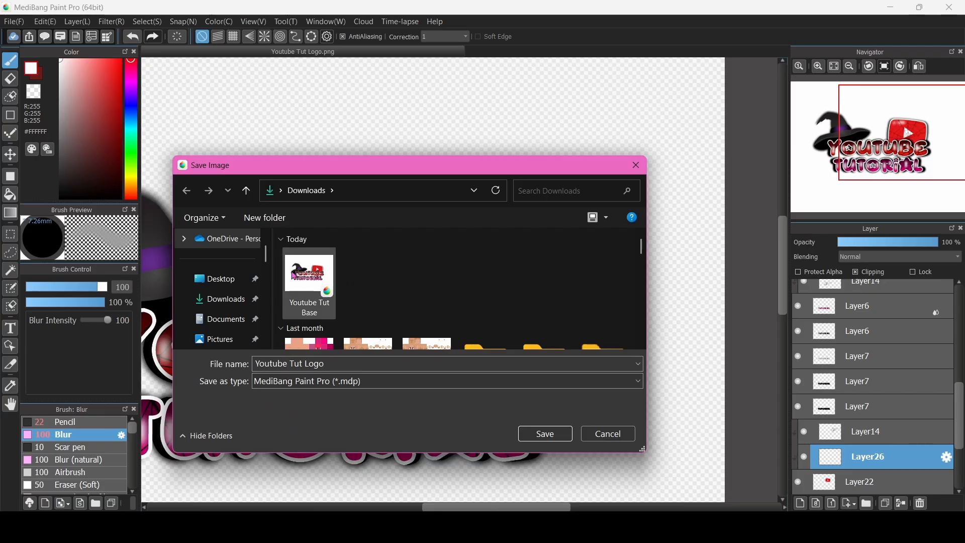
left_click(312, 276)
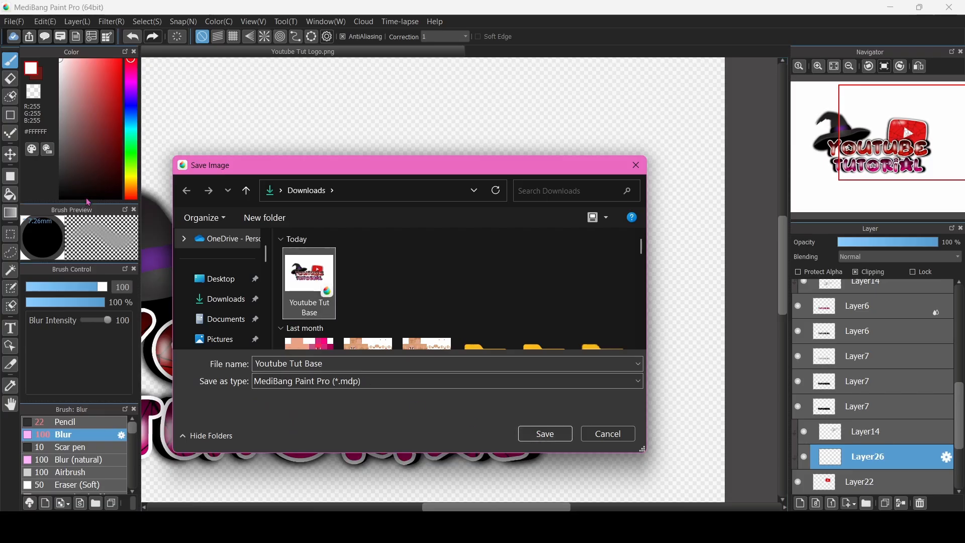
left_click(544, 433)
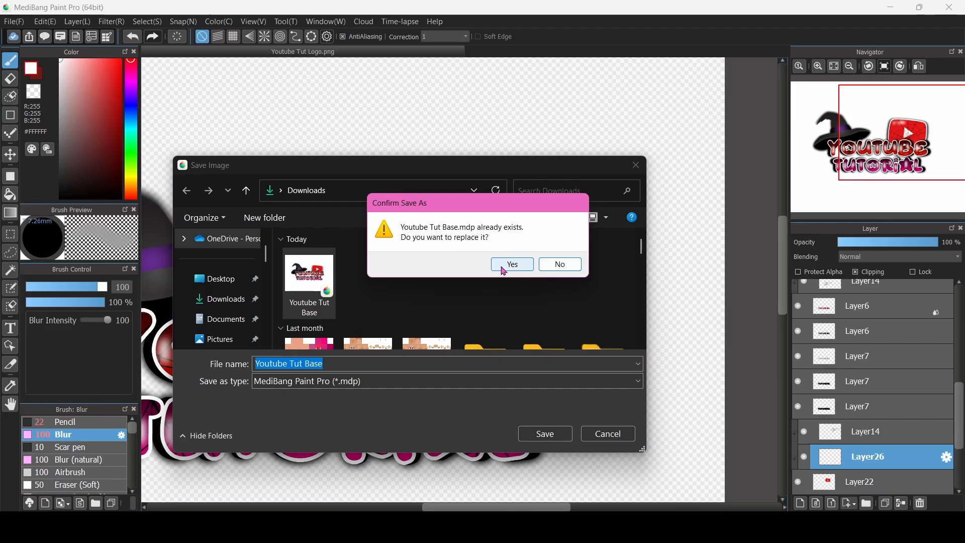
left_click(511, 263)
Save the updated artwork again as the PNG file Youtube Tut Logo
scroll(428, 253, "down", 4)
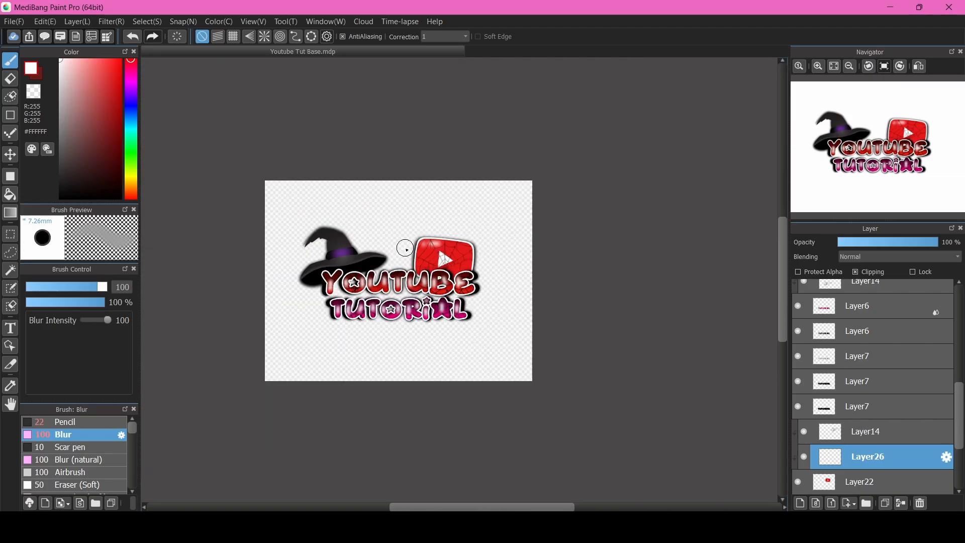
scroll(400, 250, "up", 2)
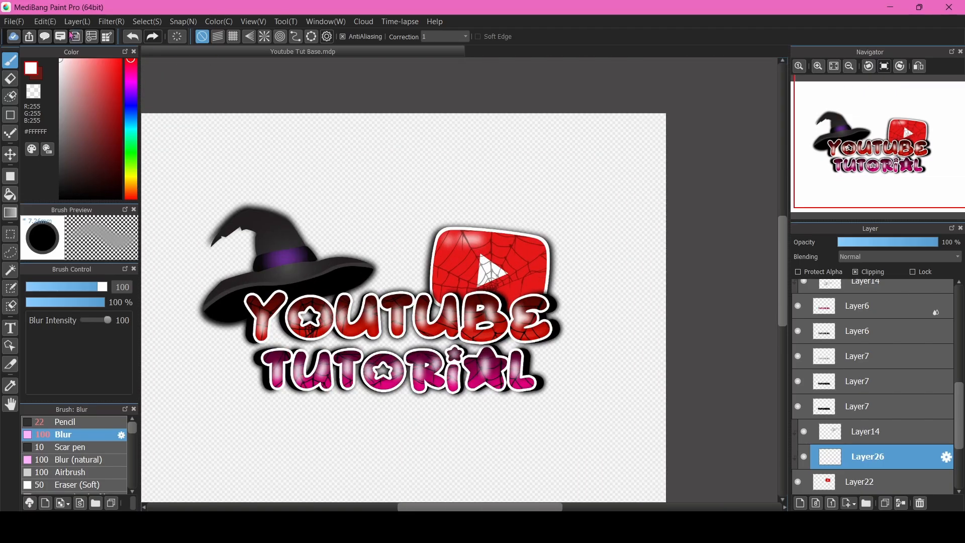
left_click(14, 21)
left_click(54, 183)
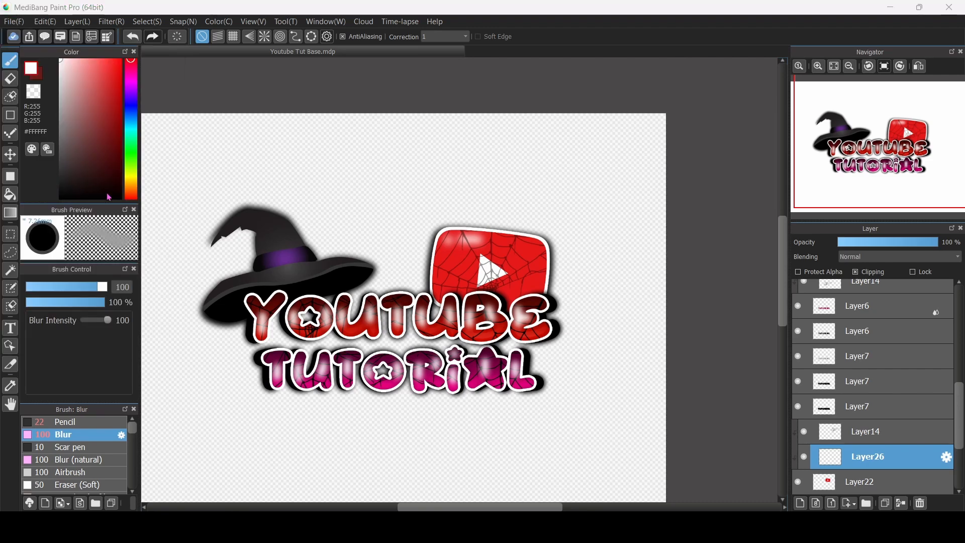
left_click(308, 380)
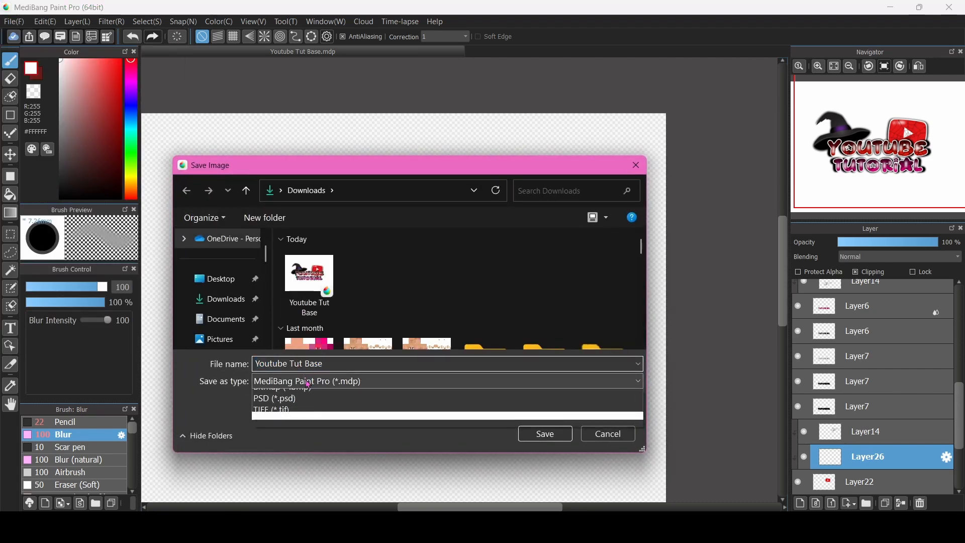
left_click(274, 405)
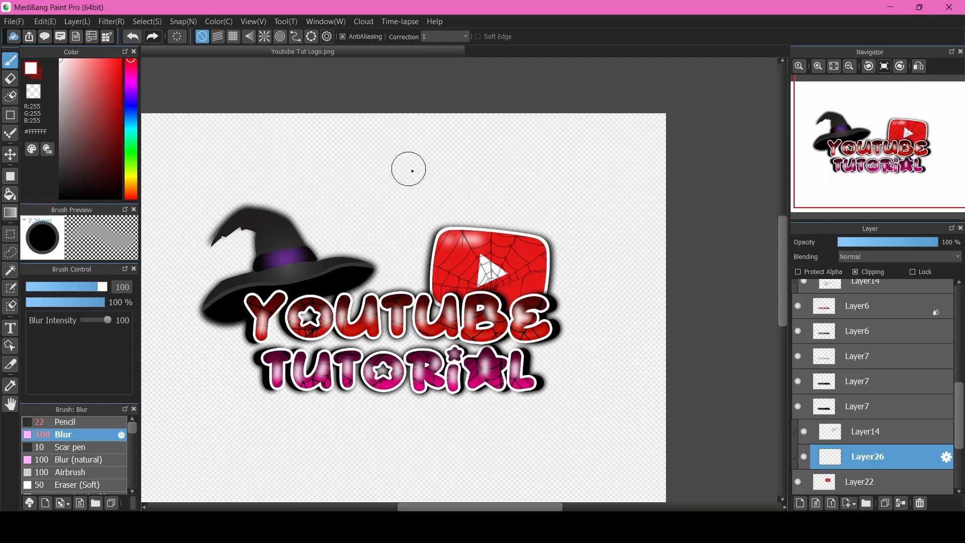
scroll(410, 173, "down", 1)
scroll(394, 249, "up", 4)
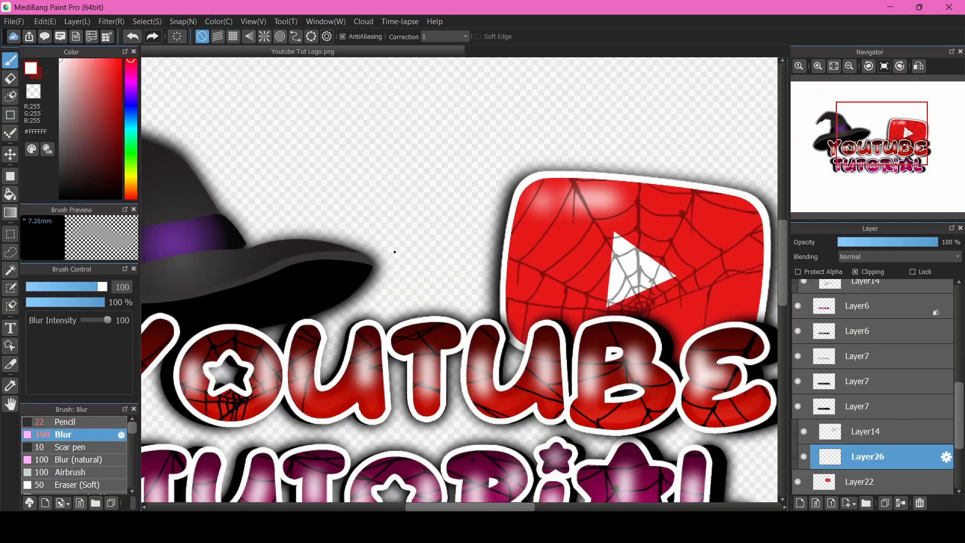
scroll(395, 251, "down", 2)
scroll(462, 241, "up", 3)
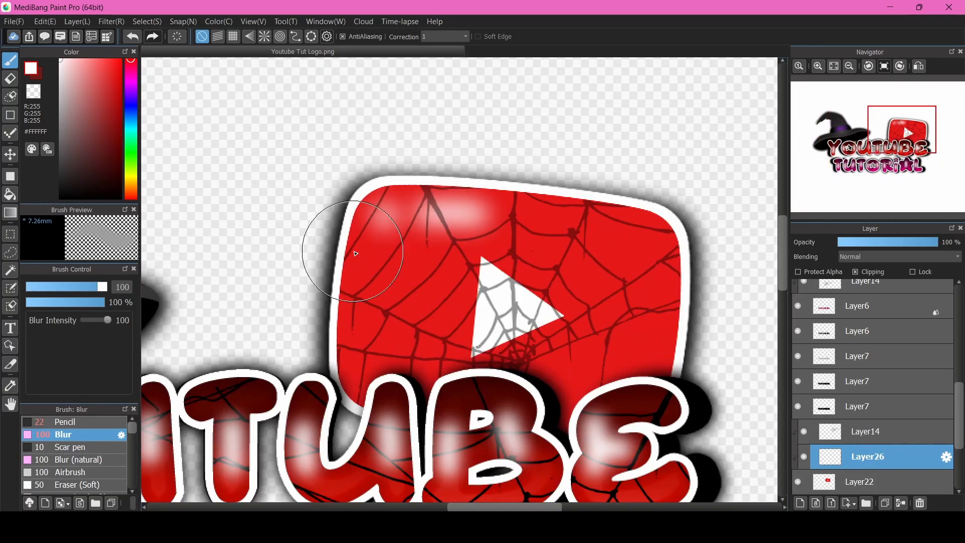
scroll(356, 253, "down", 3)
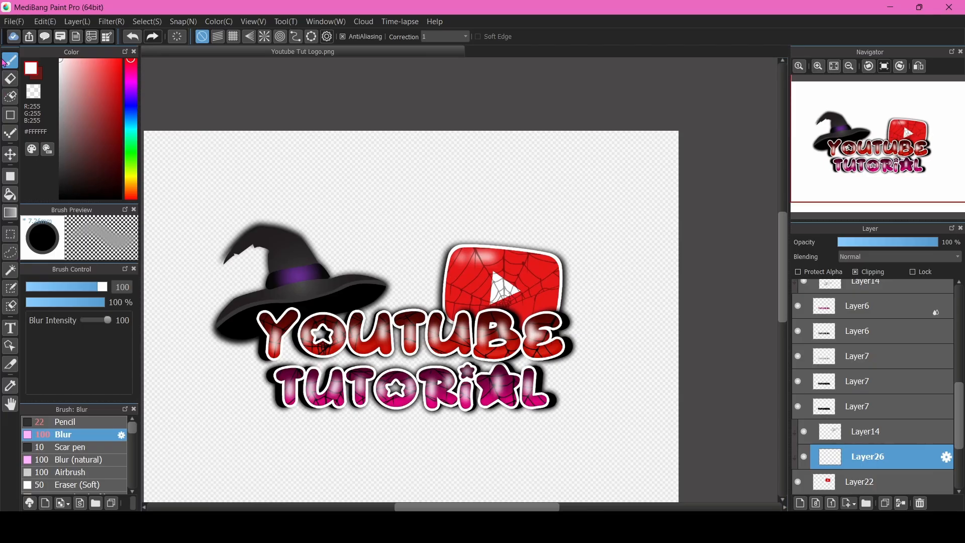
left_click(11, 21)
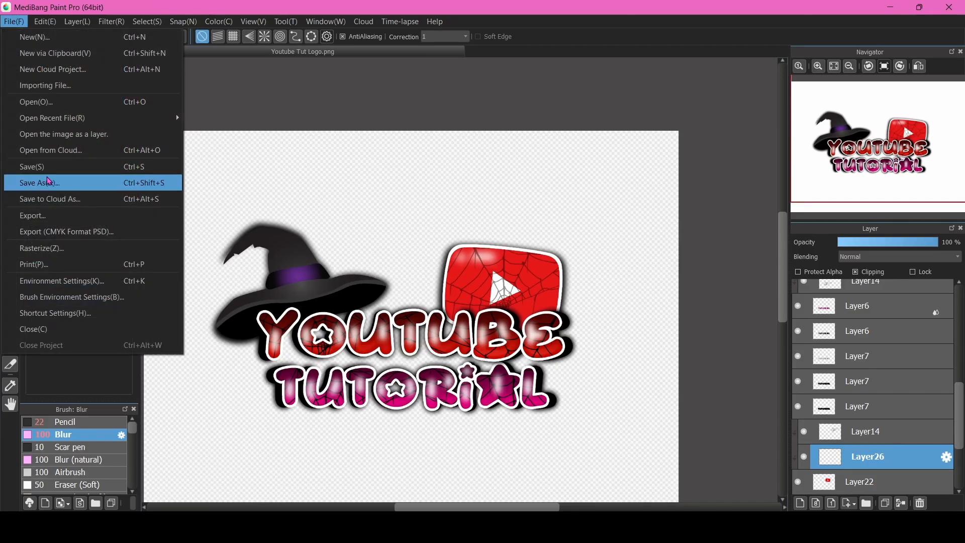
left_click(343, 75)
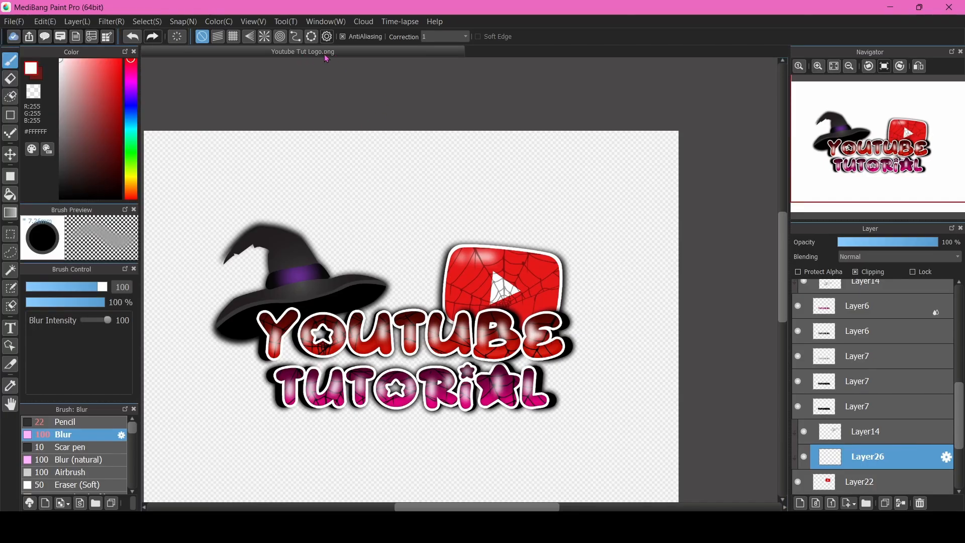
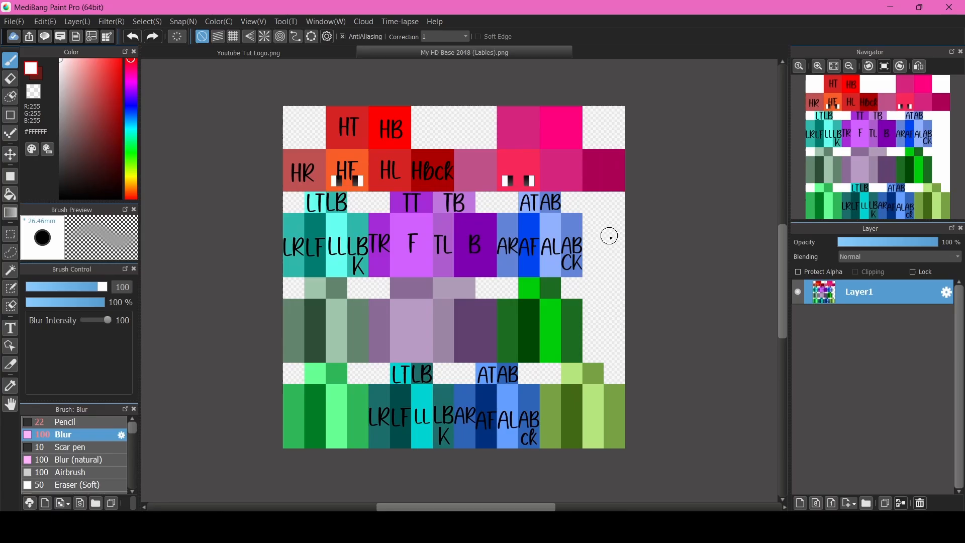
Smudge the labelled squares across the upper half of the My HD Base 2048 template with the Blur brush at size 100
scroll(609, 235, "up", 1)
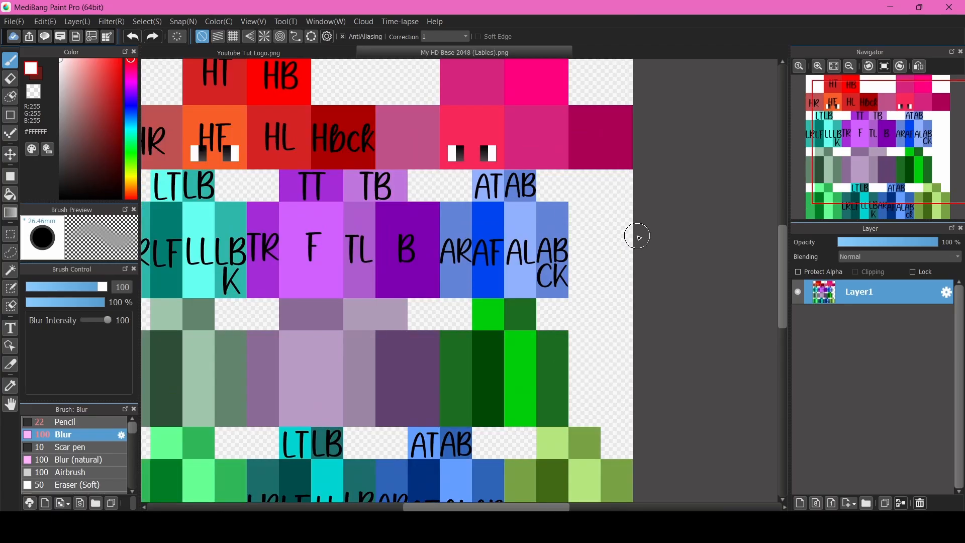
scroll(637, 236, "down", 1)
scroll(474, 103, "up", 1)
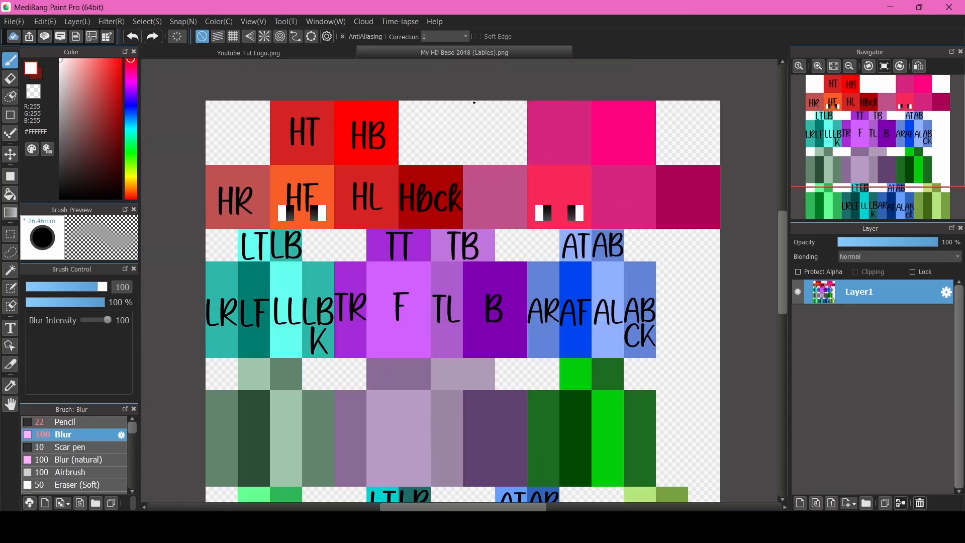
mouse_move(363, 191)
left_mouse_down()
mouse_move(672, 312)
mouse_move(576, 341)
mouse_move(607, 323)
mouse_move(133, 305)
mouse_move(262, 129)
mouse_move(351, 134)
mouse_move(427, 191)
mouse_move(361, 276)
left_mouse_up()
scroll(410, 278, "down", 1)
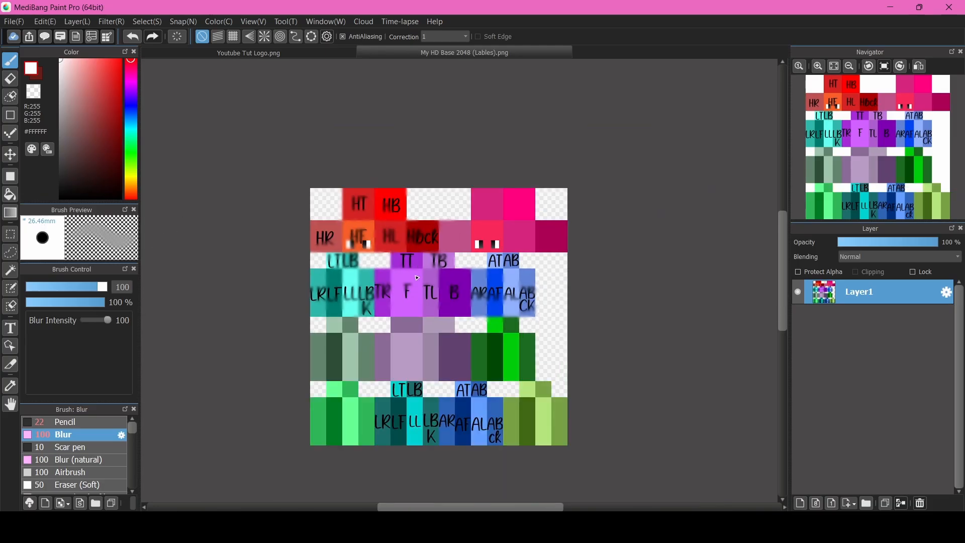
Examine the blurred labels and square edges on the template, both up close and as a whole
scroll(410, 337, "up", 1)
scroll(410, 324, "down", 1)
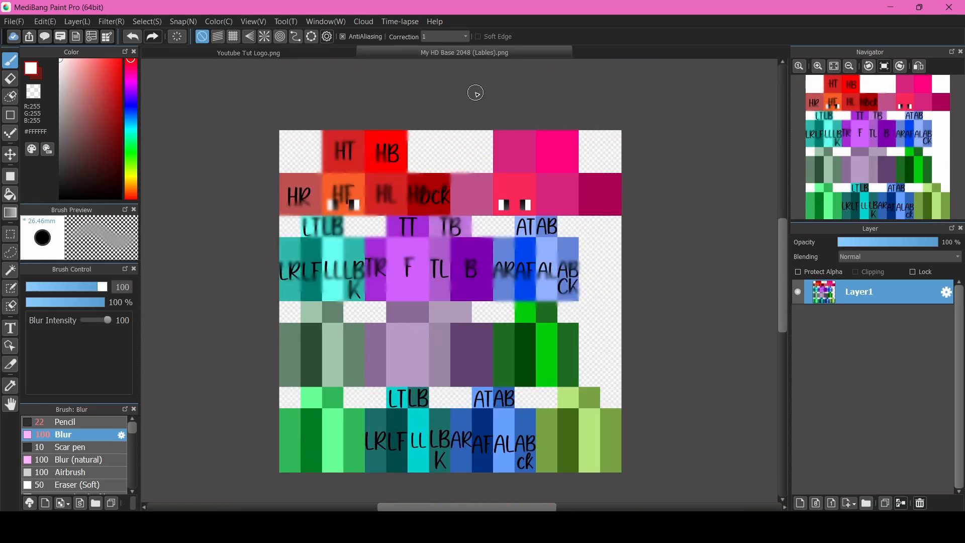
scroll(359, 243, "up", 1)
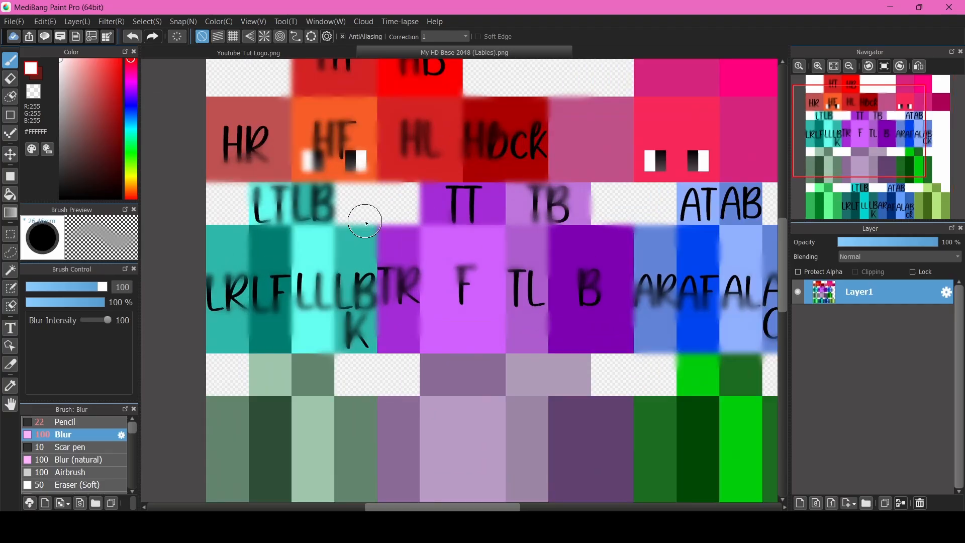
scroll(351, 179, "up", 1)
scroll(371, 180, "up", 1)
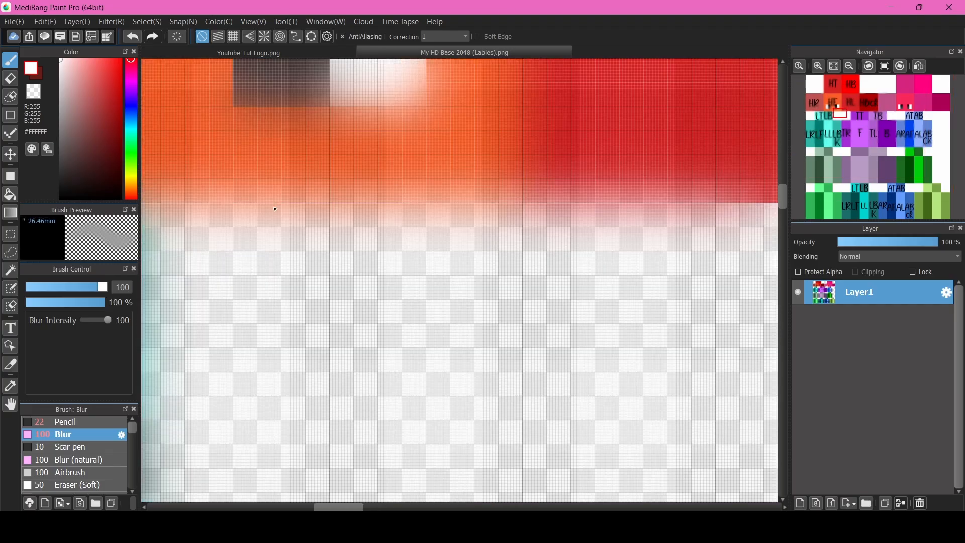
scroll(372, 180, "down", 2)
scroll(509, 241, "down", 1)
scroll(450, 232, "down", 5)
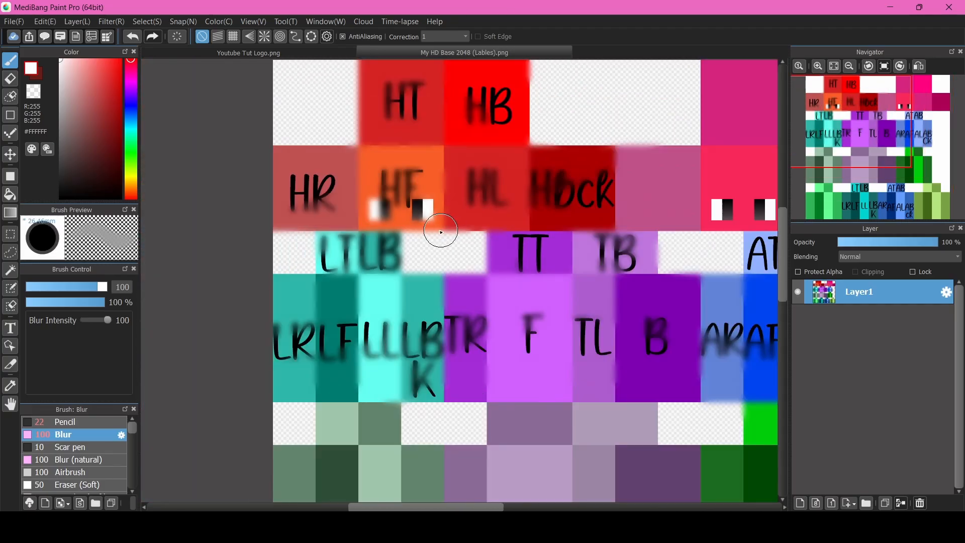
scroll(480, 337, "up", 2)
scroll(481, 337, "up", 1)
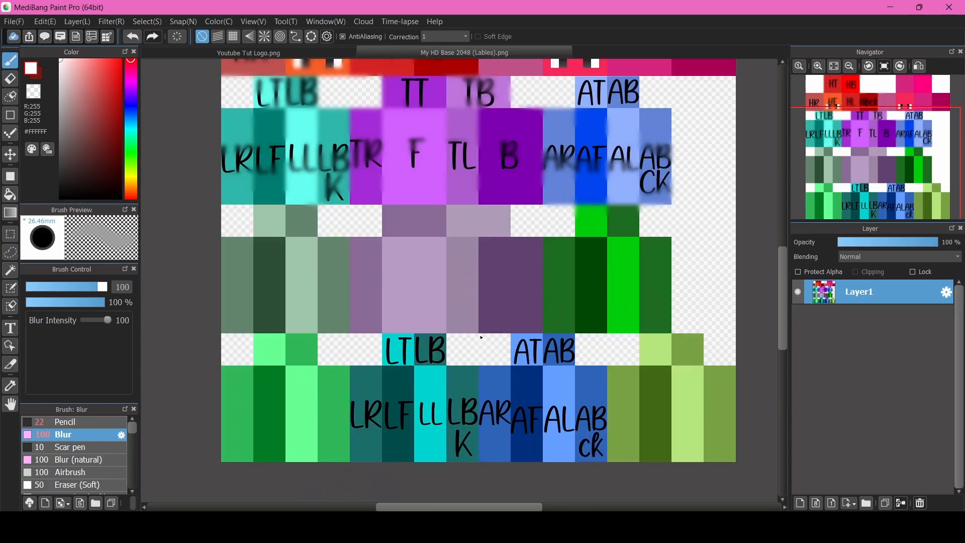
scroll(481, 337, "down", 1)
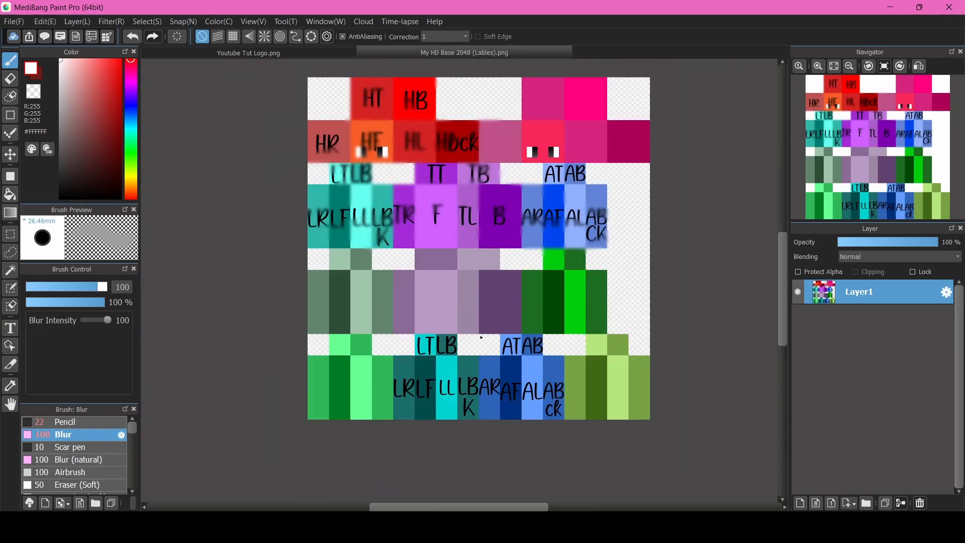
Undo all the blur strokes on the template and close My HD Base 2048 (Lables).png
left_click(129, 36)
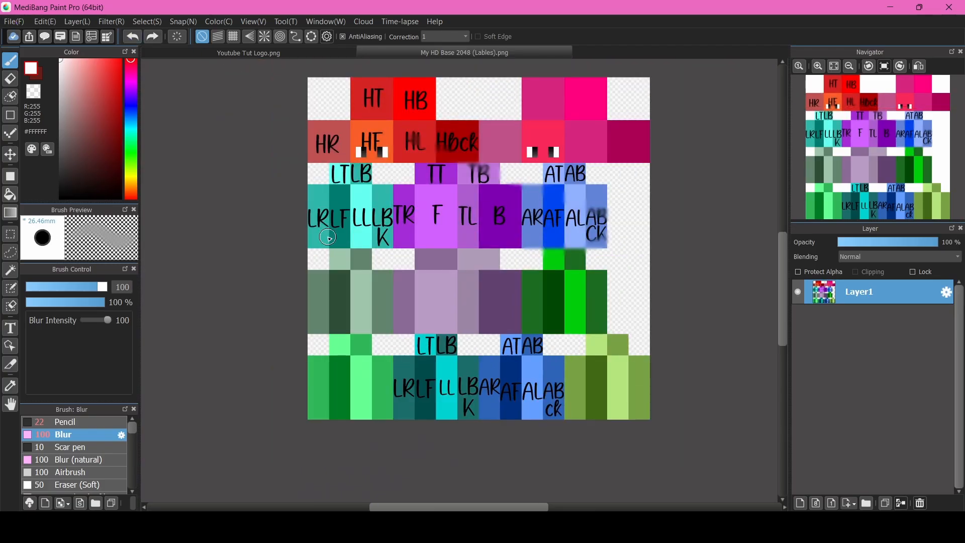
left_click(132, 39)
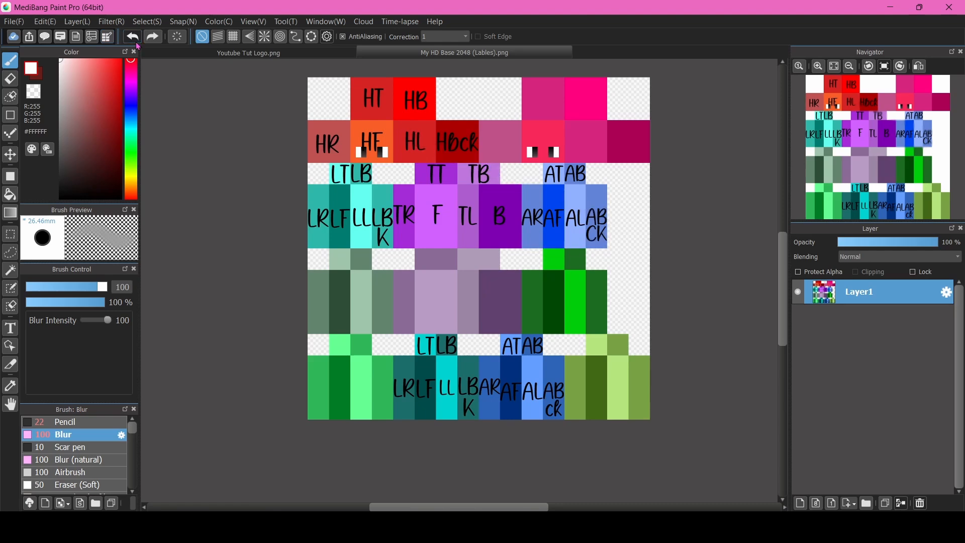
right_click(507, 52)
left_click(531, 62)
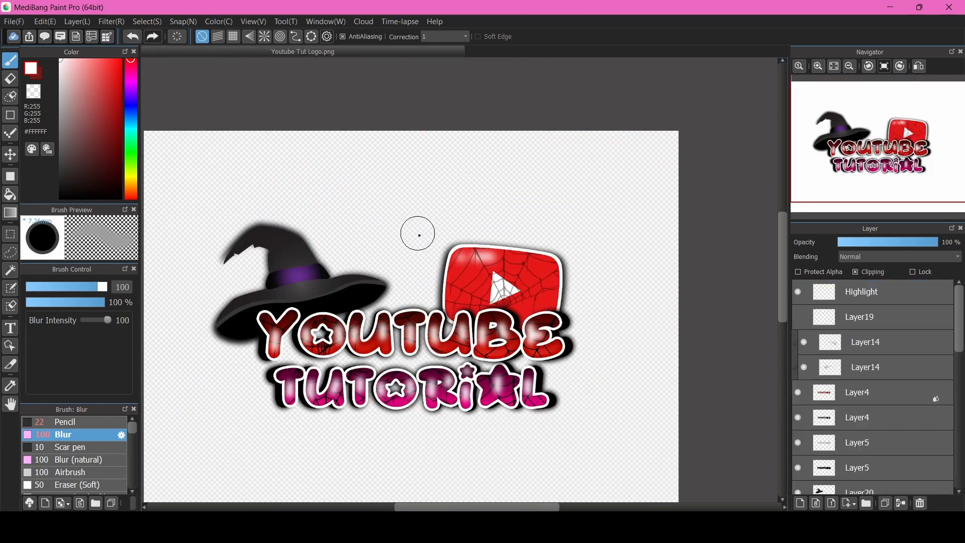
scroll(382, 257, "down", 2)
scroll(371, 340, "up", 2)
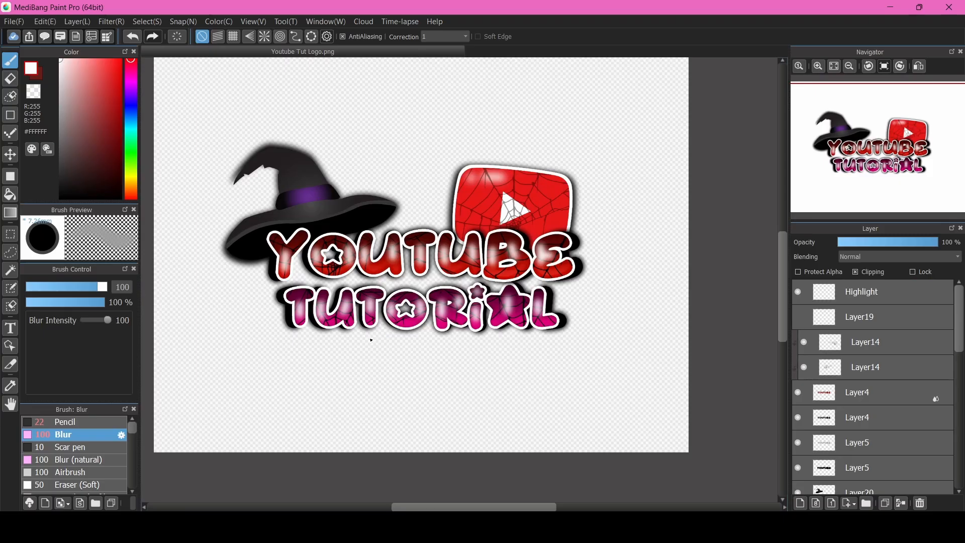
left_click_drag(371, 340, 400, 339)
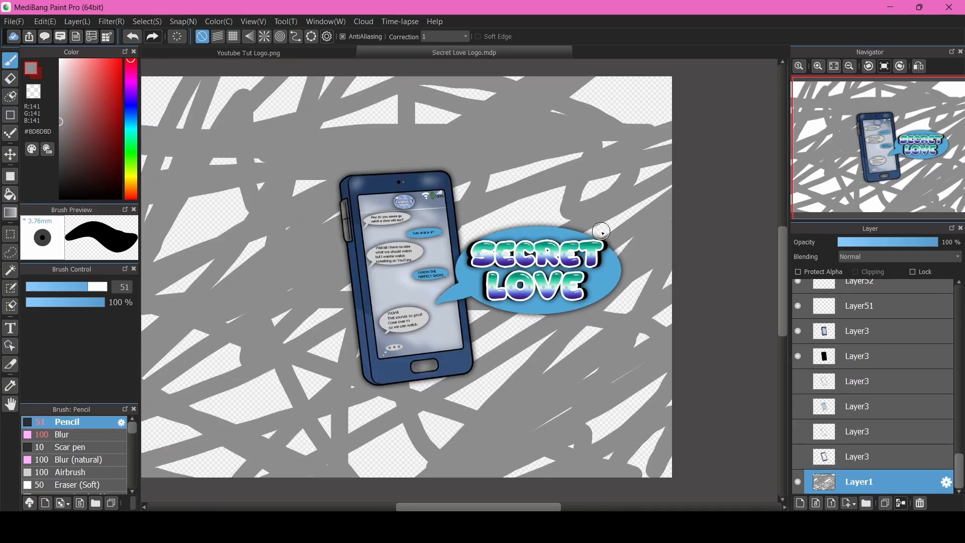
Look through the full layer stack of Secret Love Logo.mdp to review how the artwork is built up
scroll(821, 350, "up", 5)
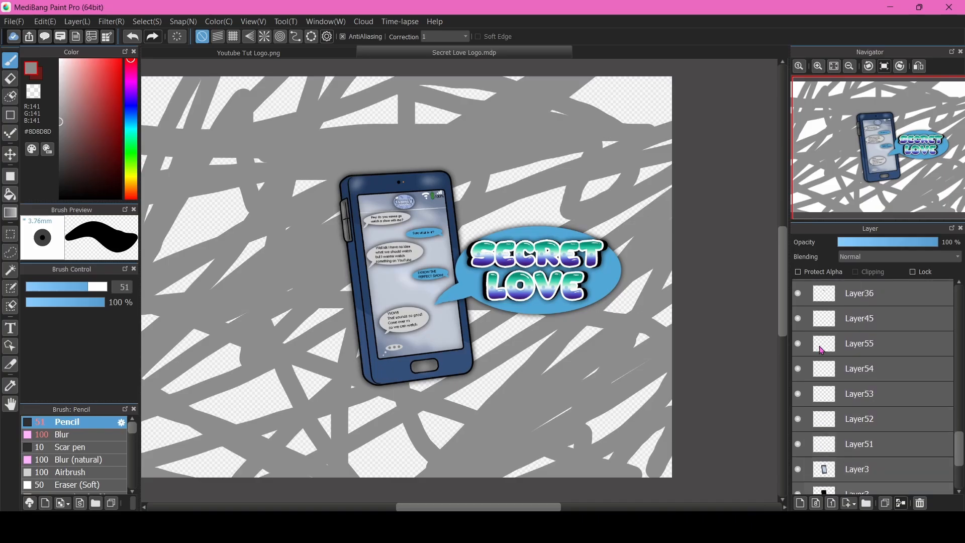
scroll(822, 350, "up", 7)
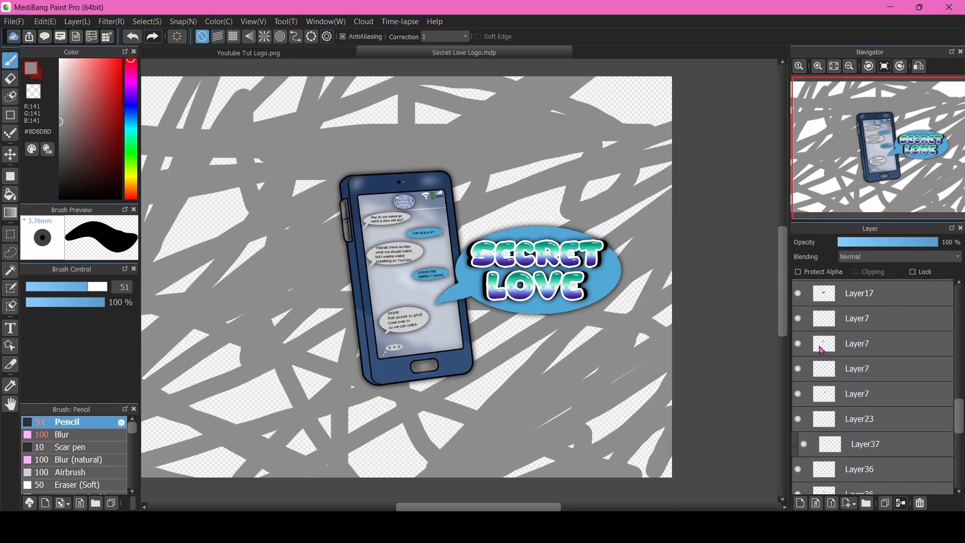
scroll(821, 350, "up", 5)
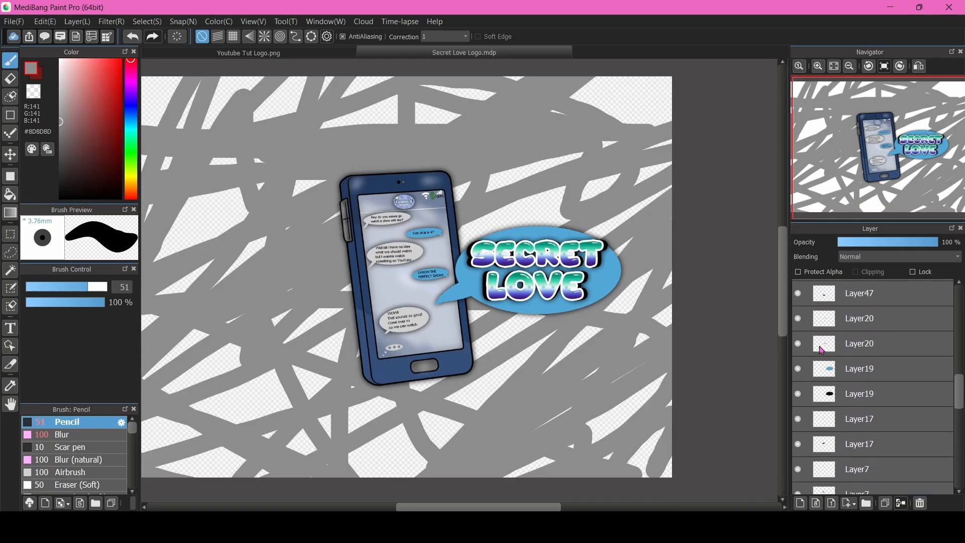
scroll(821, 350, "up", 6)
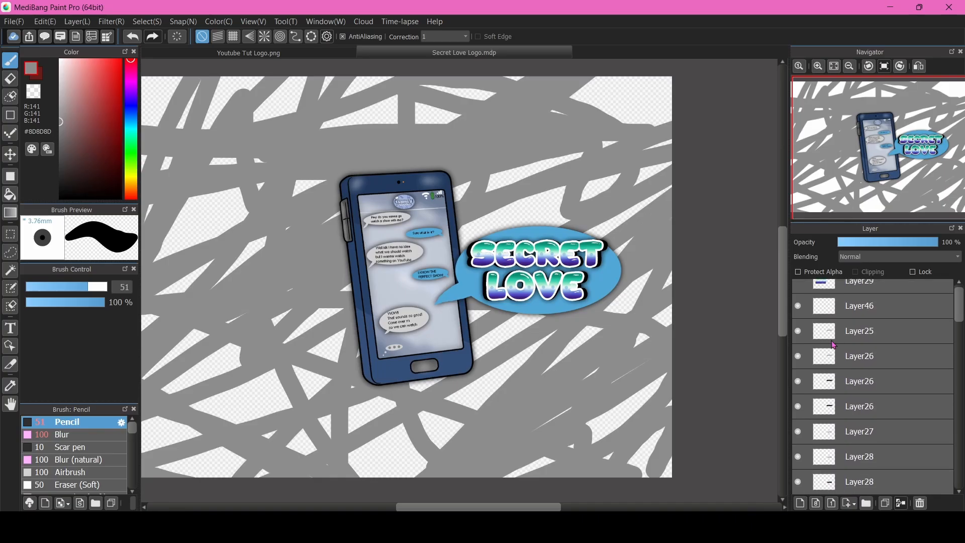
scroll(834, 345, "down", 5)
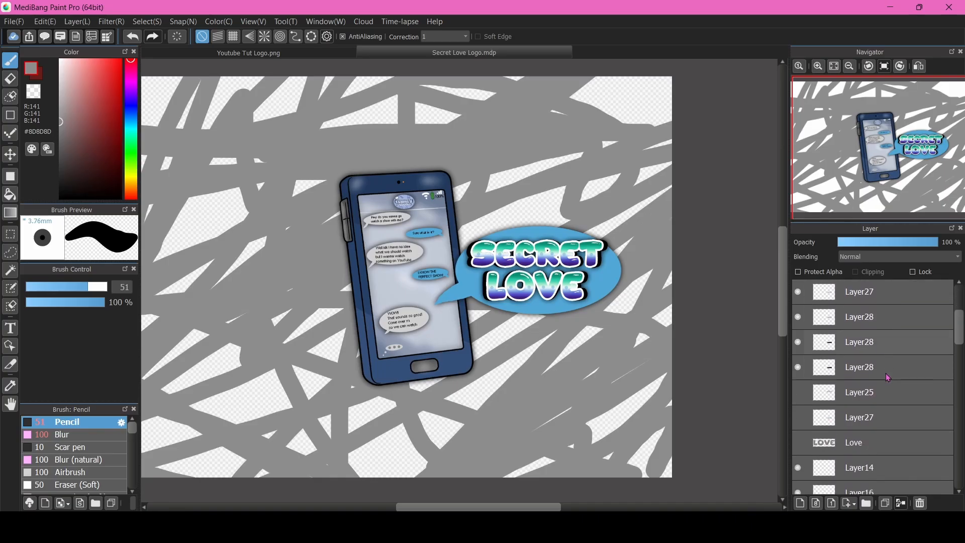
scroll(889, 402, "down", 5)
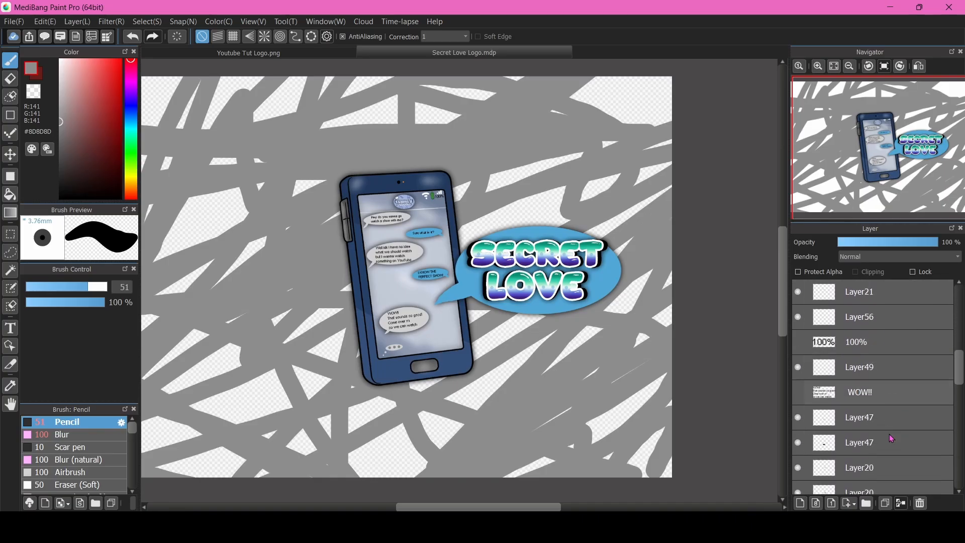
scroll(891, 438, "down", 5)
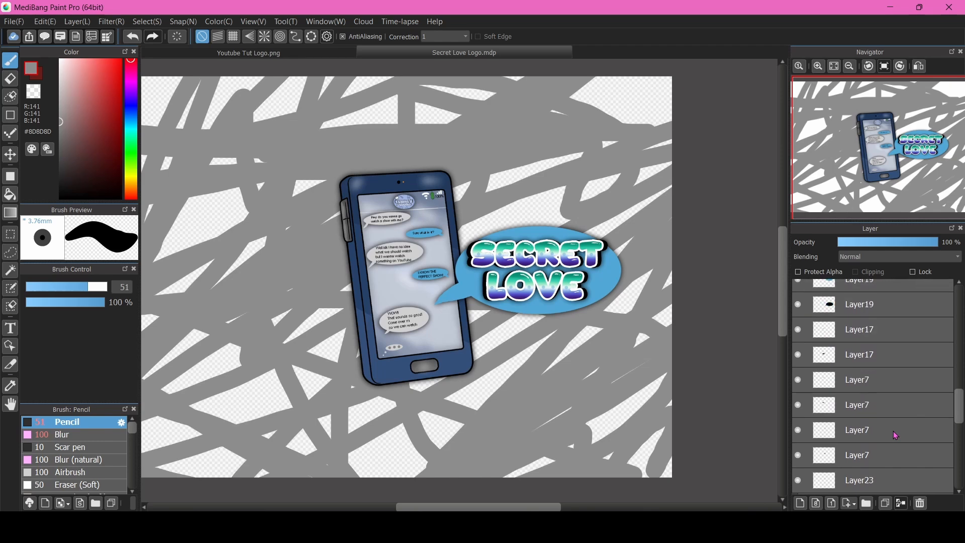
scroll(896, 435, "down", 5)
Toggle the visibility of the black phone-shaped shadow layer to compare the phone with and without its shadow
left_click(805, 374)
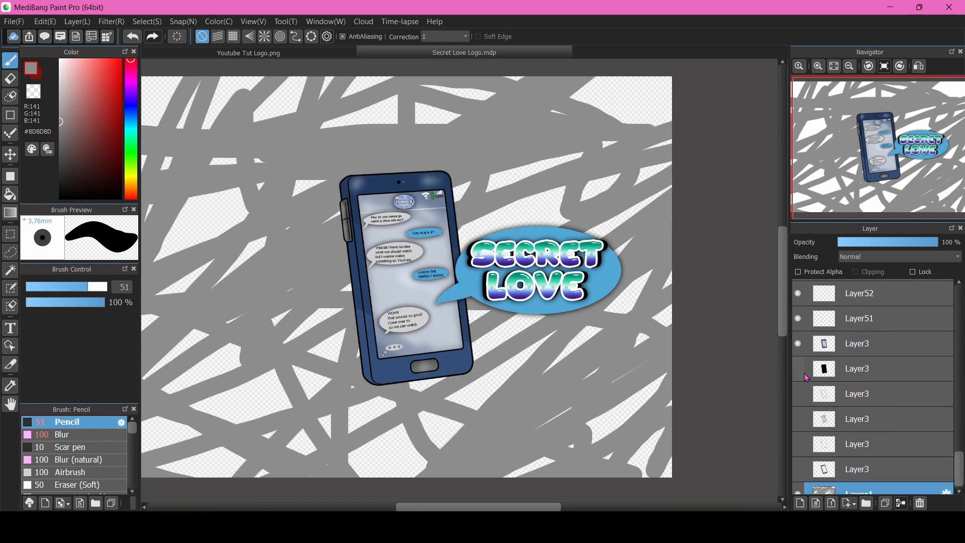
left_click(805, 374)
left_click(805, 374)
left_click(805, 374)
left_click(805, 374)
left_click(805, 375)
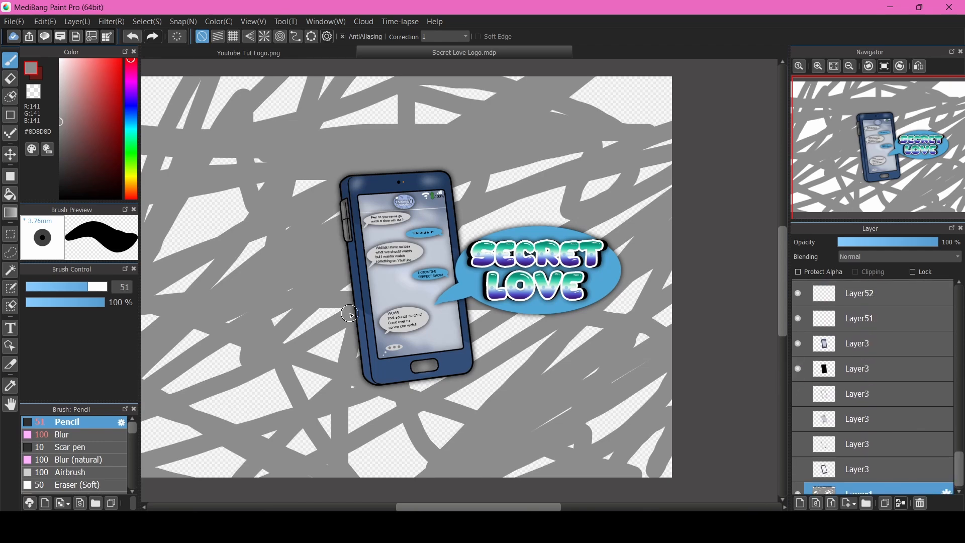
Inspect the phone's lower edge up close with the black shadow layer hidden and shown again
scroll(383, 370, "up", 2)
scroll(387, 370, "down", 2)
scroll(408, 265, "up", 1)
scroll(477, 279, "up", 2)
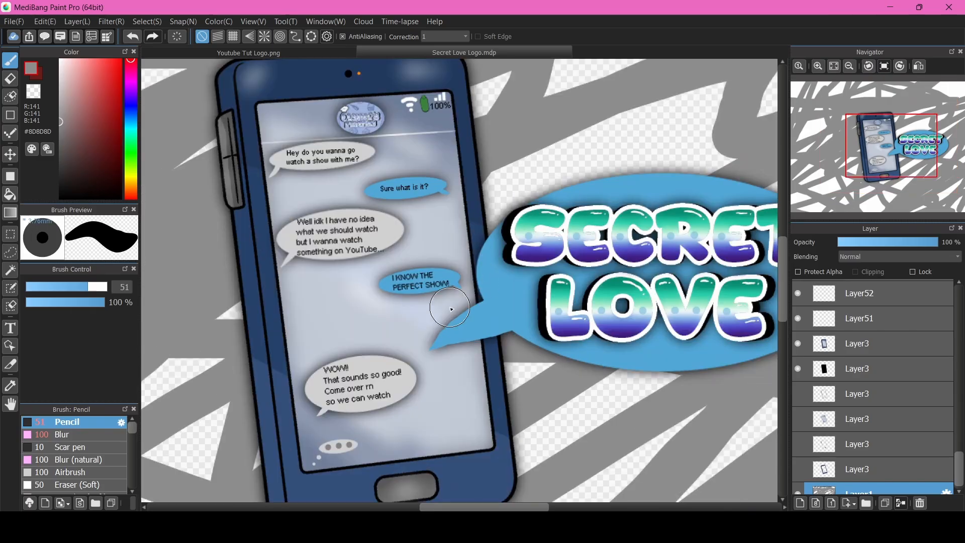
scroll(447, 311, "down", 3)
scroll(401, 357, "down", 1)
scroll(347, 437, "up", 1)
scroll(338, 455, "up", 1)
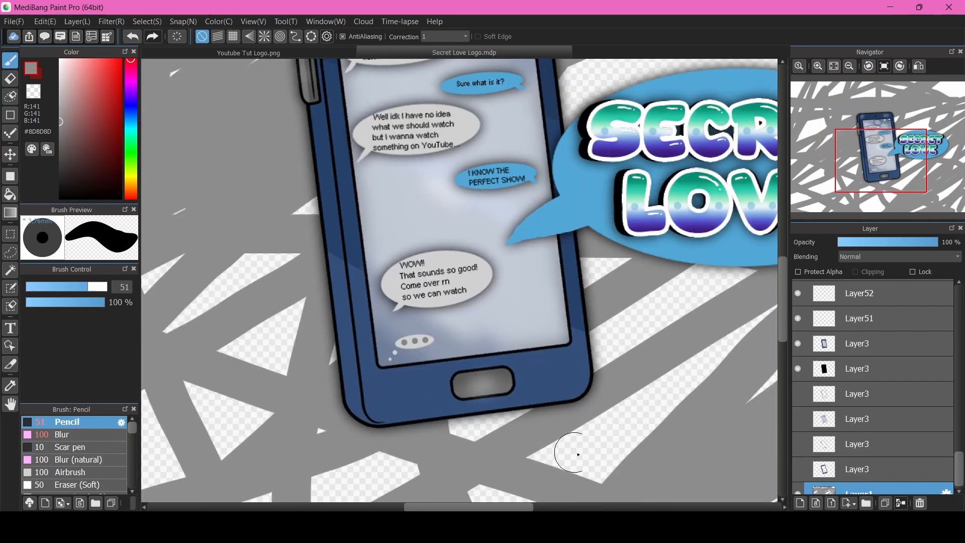
left_click(798, 368)
left_click(798, 368)
left_click(798, 369)
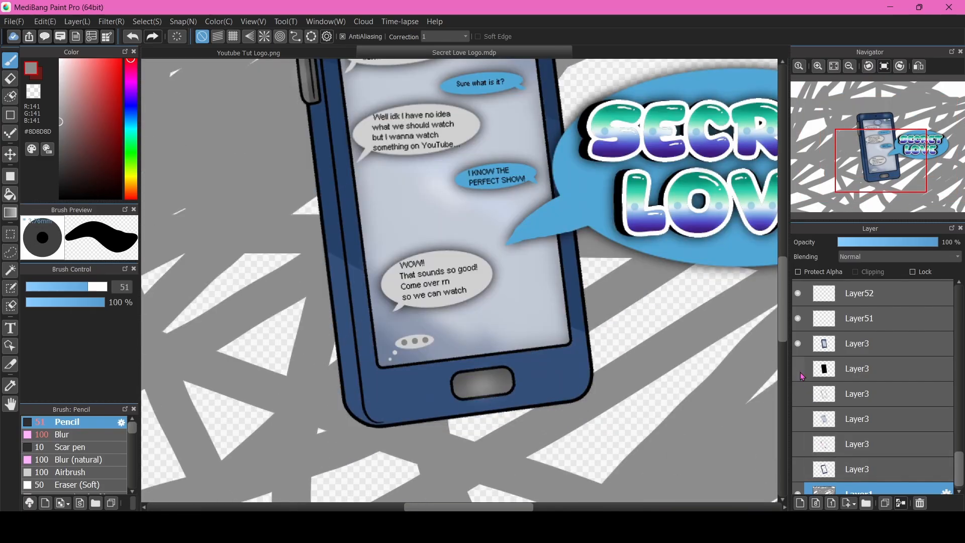
left_click(798, 368)
Switch the coloured phone layer off and on to inspect the blurred black shadow shape beneath it
left_click(798, 352)
left_click(798, 352)
left_click(798, 352)
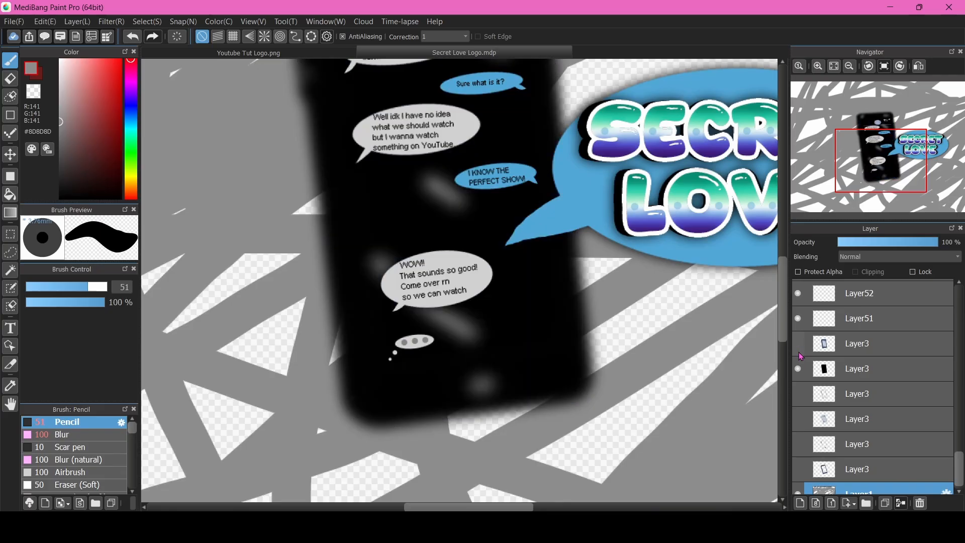
left_click(798, 352)
left_click(798, 352)
left_click(799, 352)
scroll(651, 424, "down", 1)
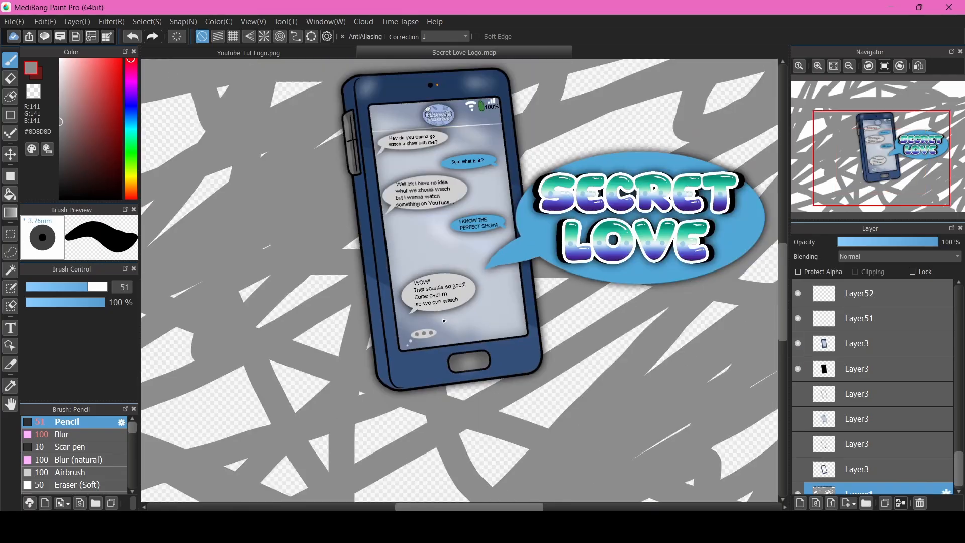
Show the grey phone outline sketch layer and hide the black shadow layer, the coloured phone layer and Layer51
left_click(797, 444)
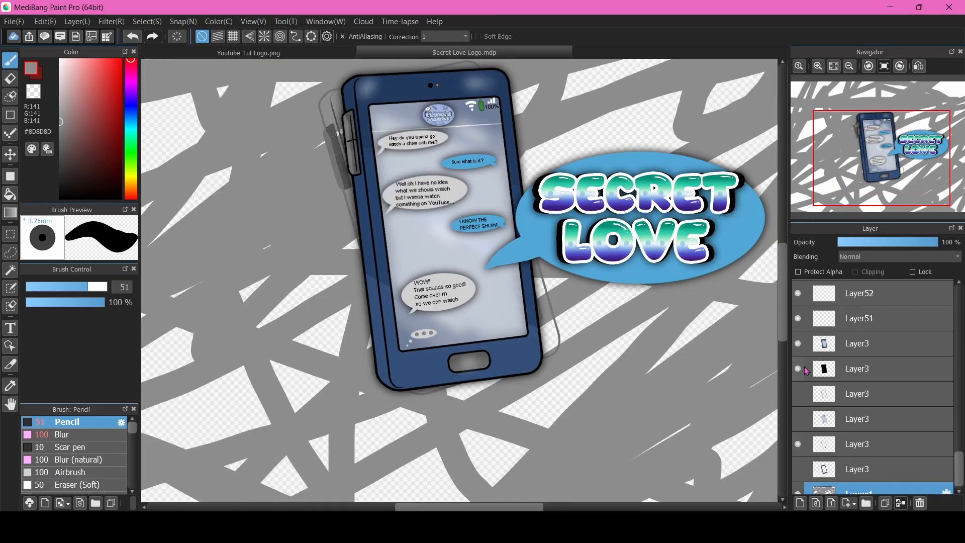
left_click(799, 369)
left_click(798, 353)
scroll(624, 318, "down", 1)
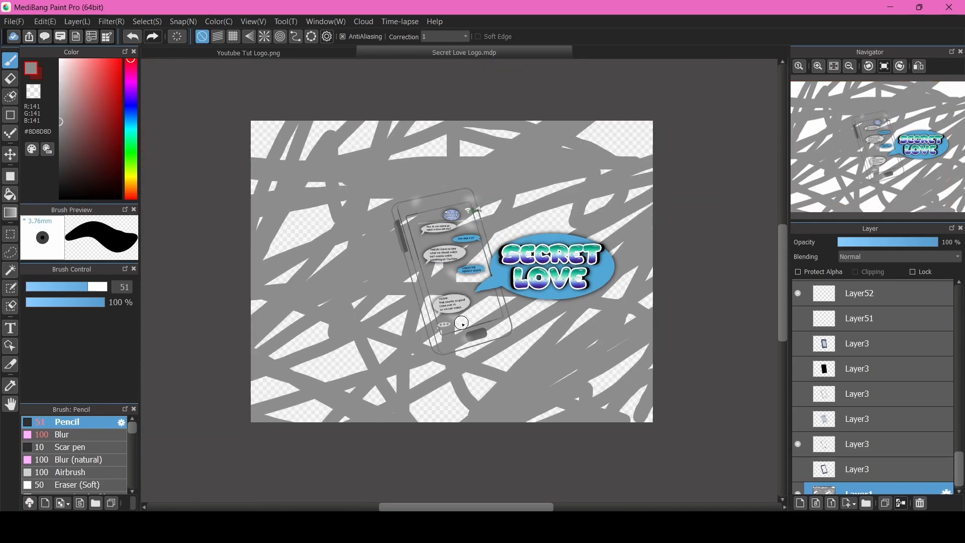
scroll(578, 296, "up", 1)
scroll(513, 271, "up", 1)
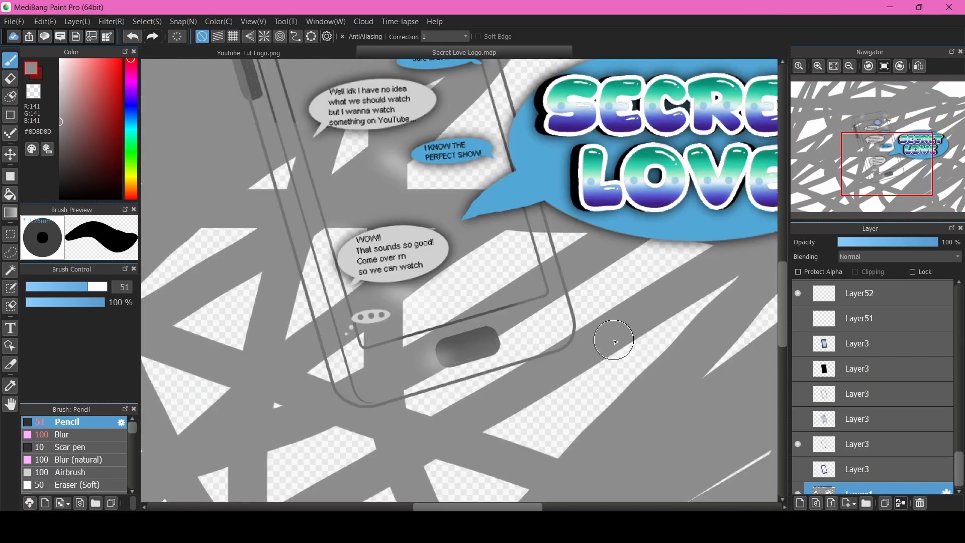
Show the coloured phone layer, the black shadow layer and Layer51 again, and hide the grey phone outline sketch layer
scroll(613, 337, "down", 1)
scroll(369, 170, "up", 1)
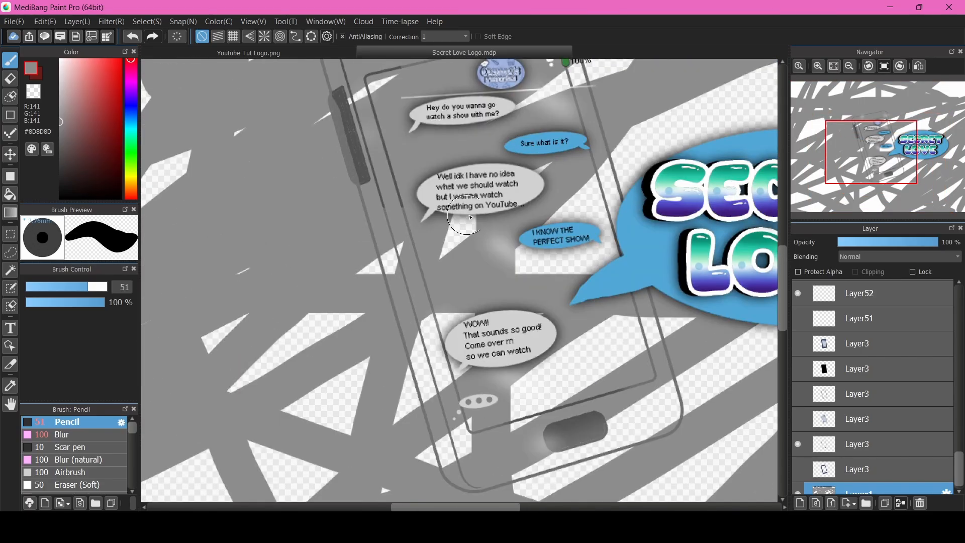
left_click(797, 344)
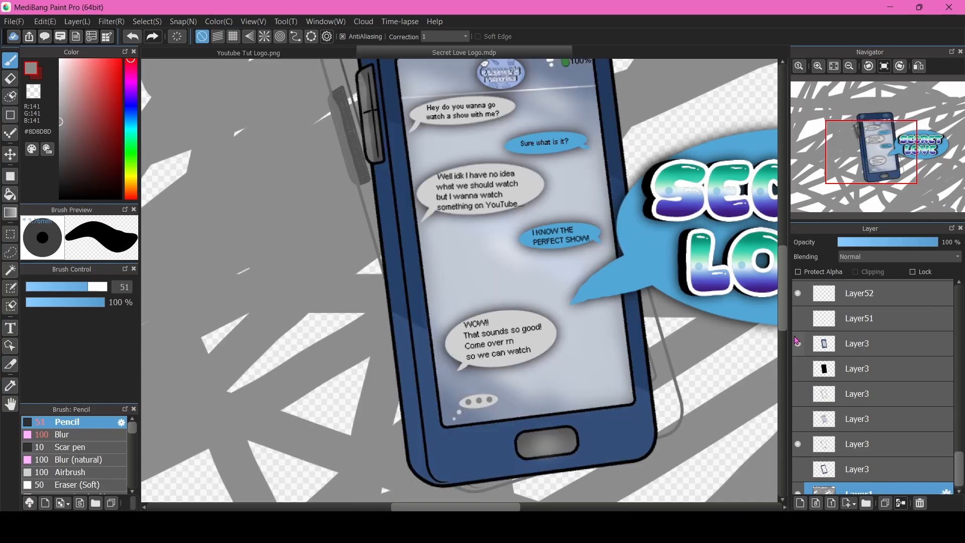
left_click(798, 370)
left_click(799, 370)
left_click(798, 443)
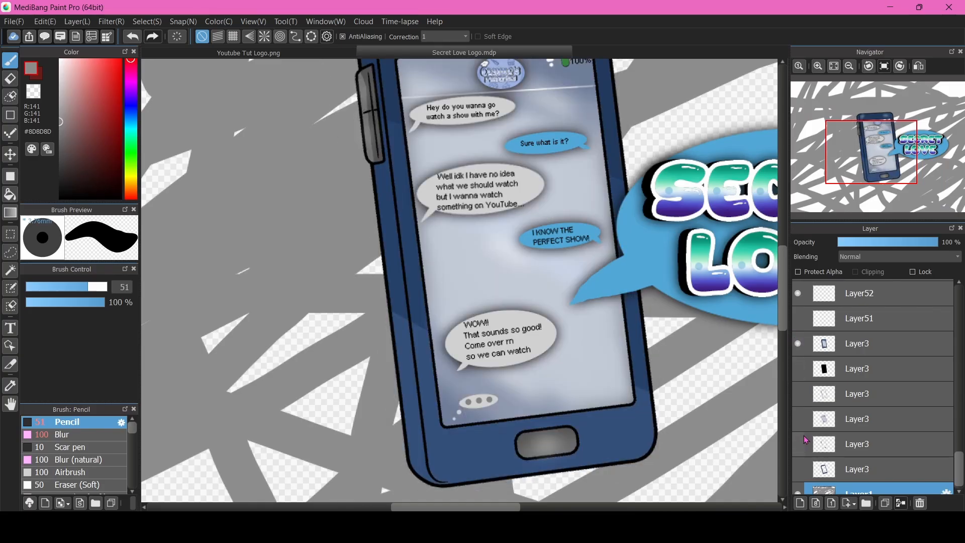
left_click(799, 443)
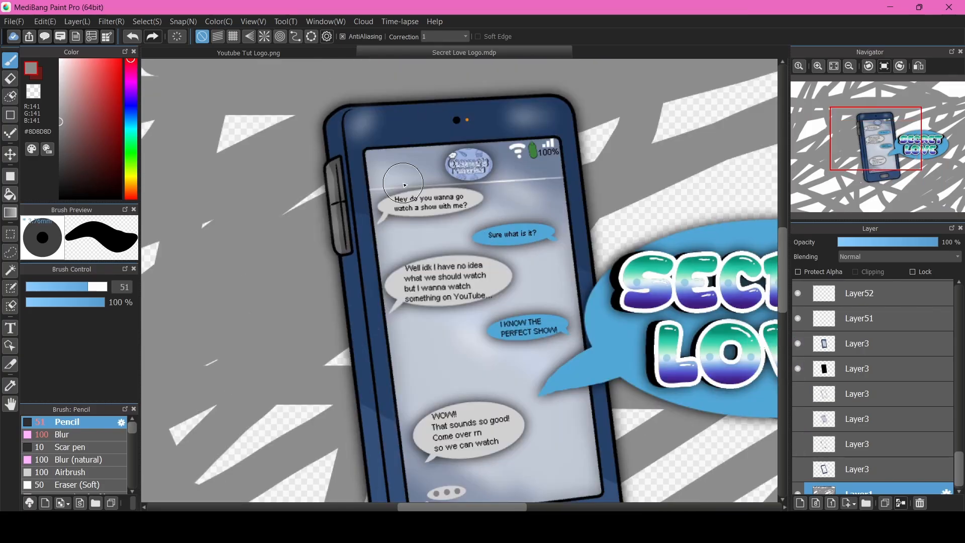
Examine the Wi-Fi, battery and signal icons in the upper corner of the phone's screen up close
scroll(470, 157, "up", 2)
scroll(460, 179, "down", 1)
scroll(459, 179, "down", 3)
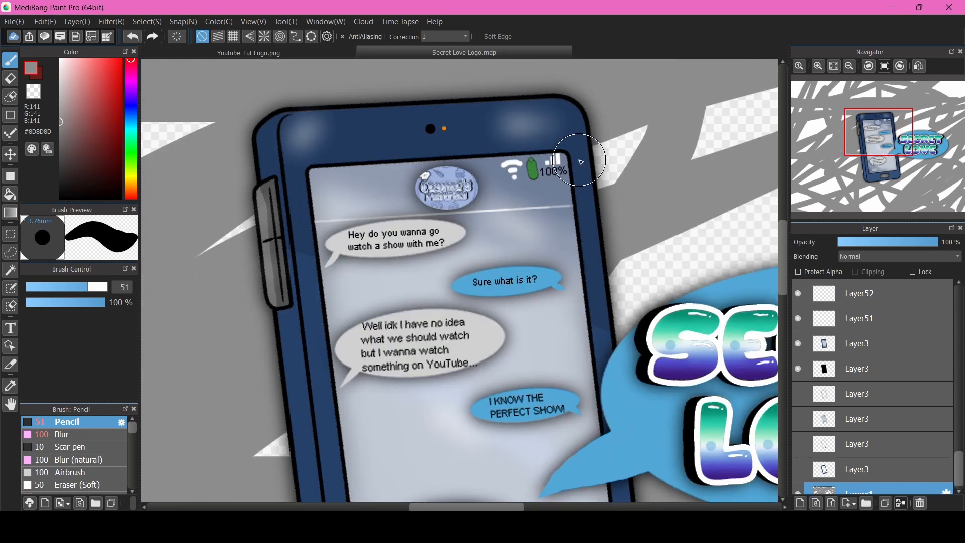
scroll(513, 166, "up", 8)
scroll(423, 191, "down", 4)
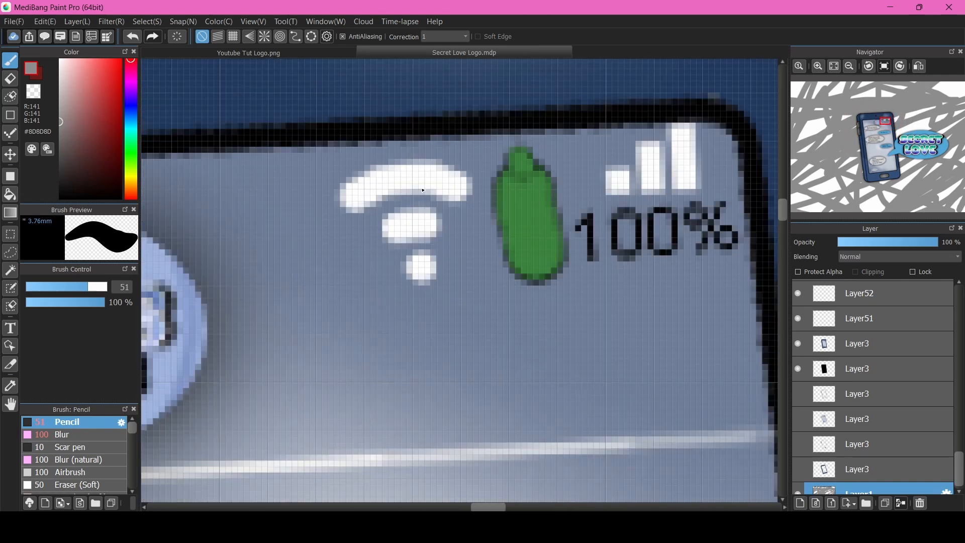
scroll(578, 193, "up", 2)
scroll(577, 196, "down", 3)
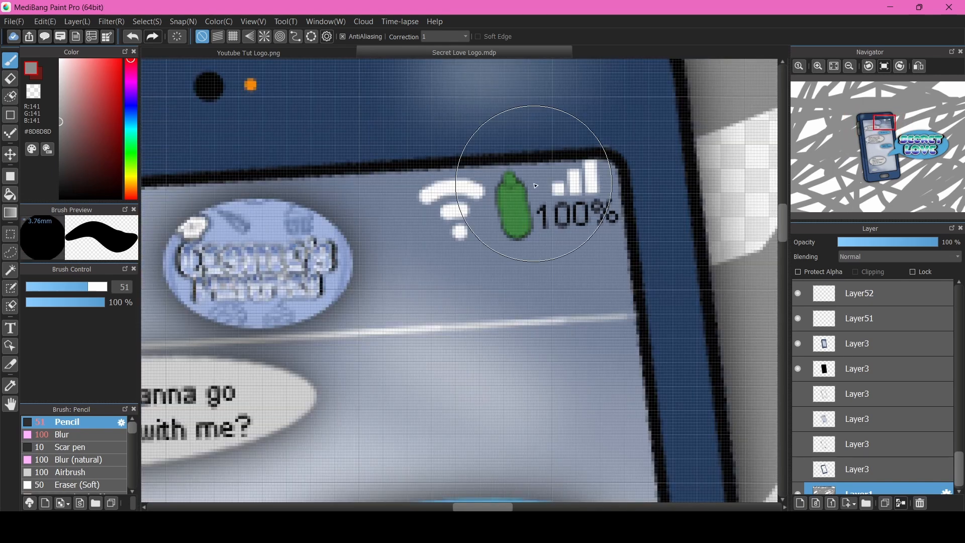
scroll(412, 195, "up", 3)
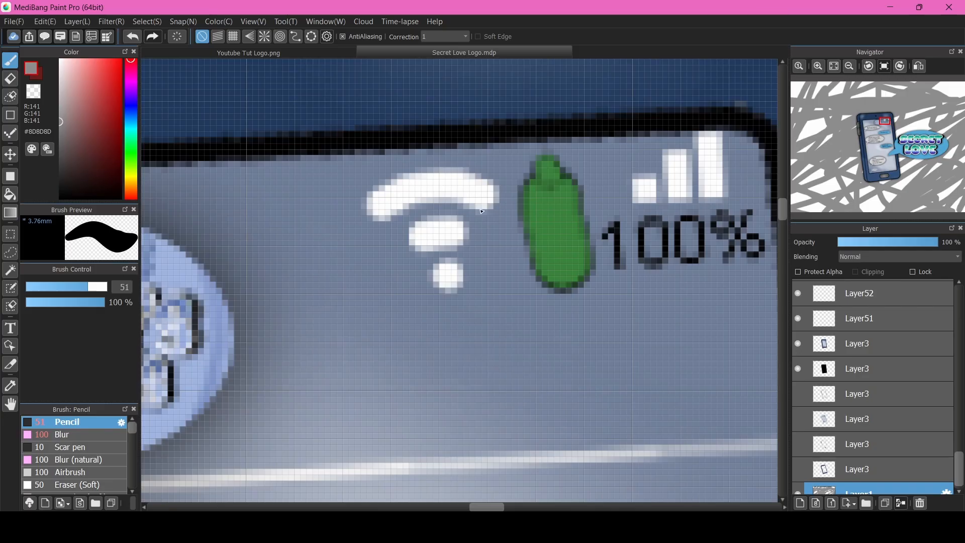
scroll(846, 300, "up", 3)
scroll(502, 248, "down", 3)
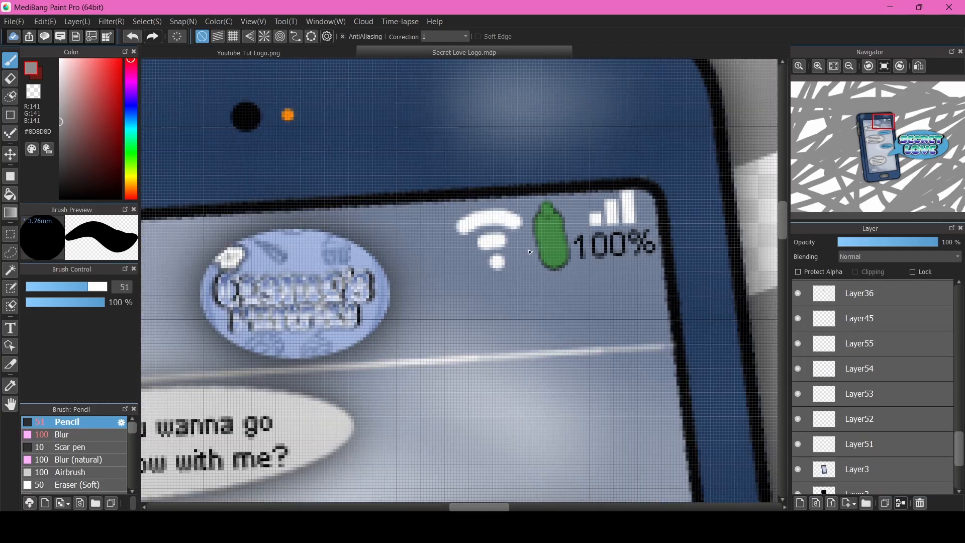
Examine the black camera dot and orange light on the phone's upper bezel up close
scroll(530, 251, "down", 3)
scroll(420, 209, "up", 5)
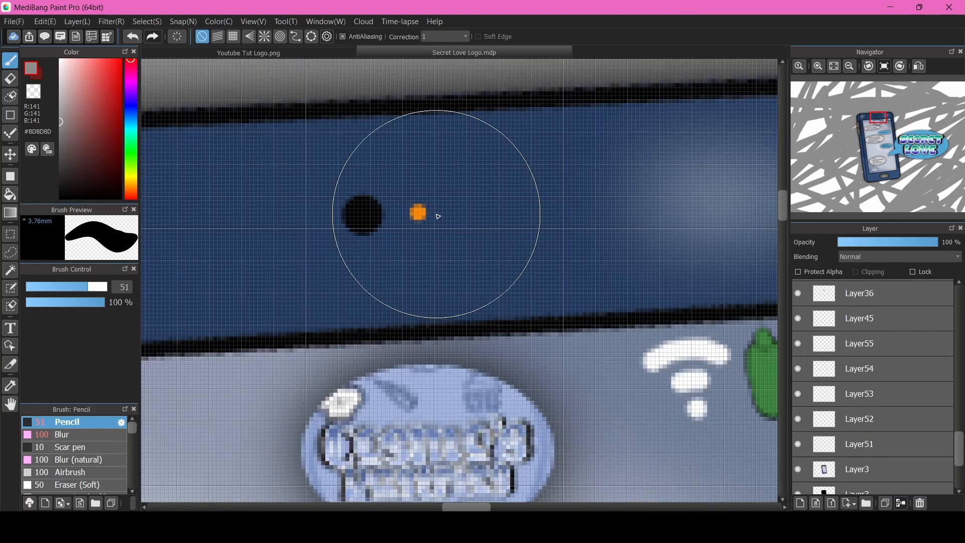
scroll(448, 219, "down", 2)
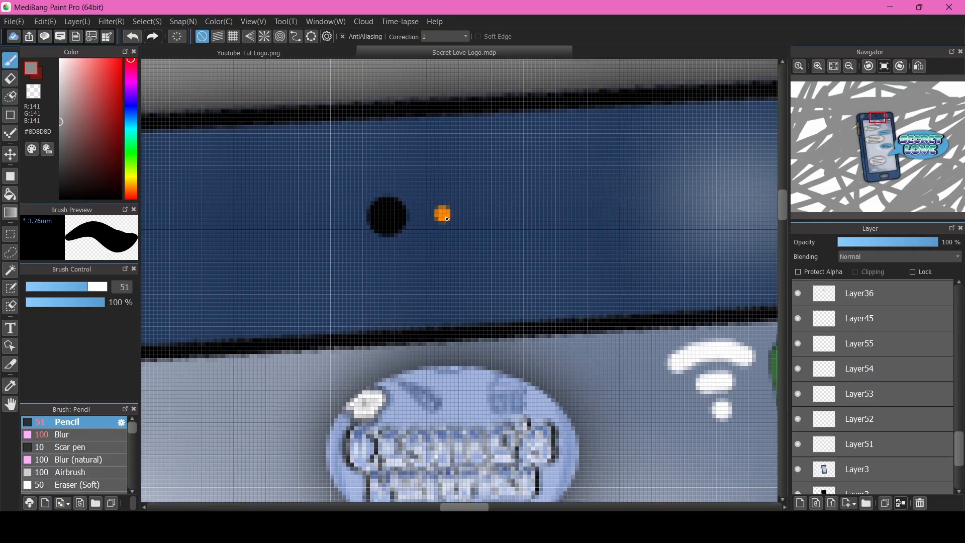
scroll(447, 219, "up", 2)
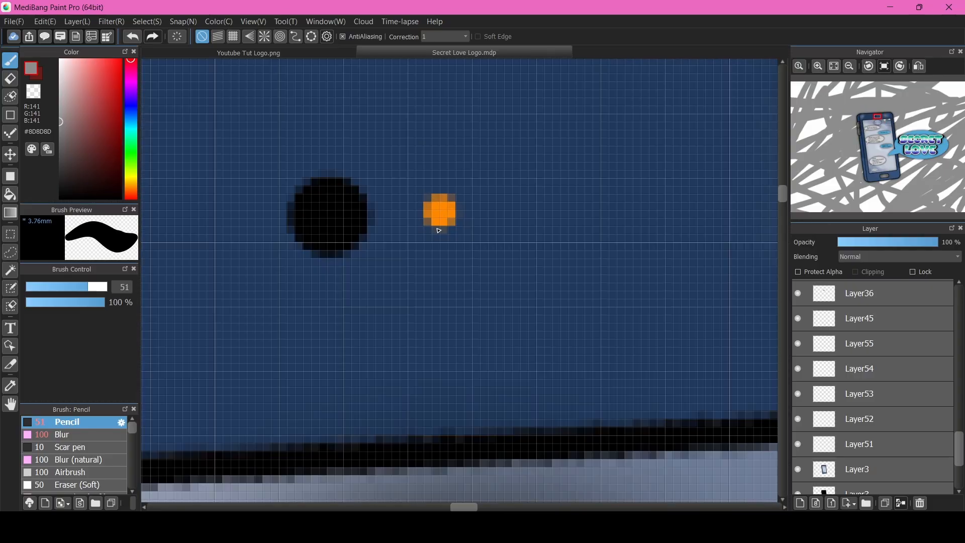
scroll(454, 217, "down", 5)
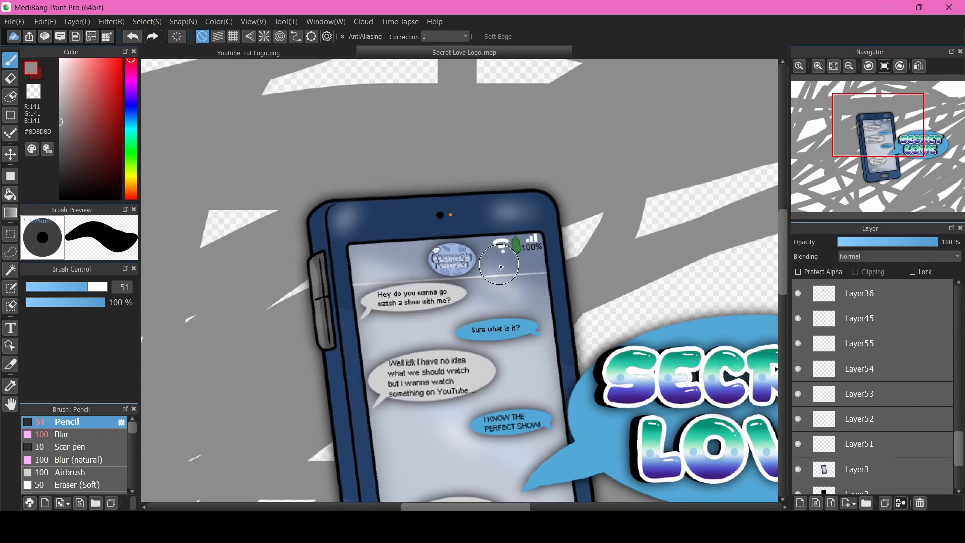
Examine the shadows and lettering of the grey and blue chat bubbles on the phone's screen
scroll(477, 266, "down", 3)
scroll(452, 392, "up", 8)
scroll(334, 396, "down", 8)
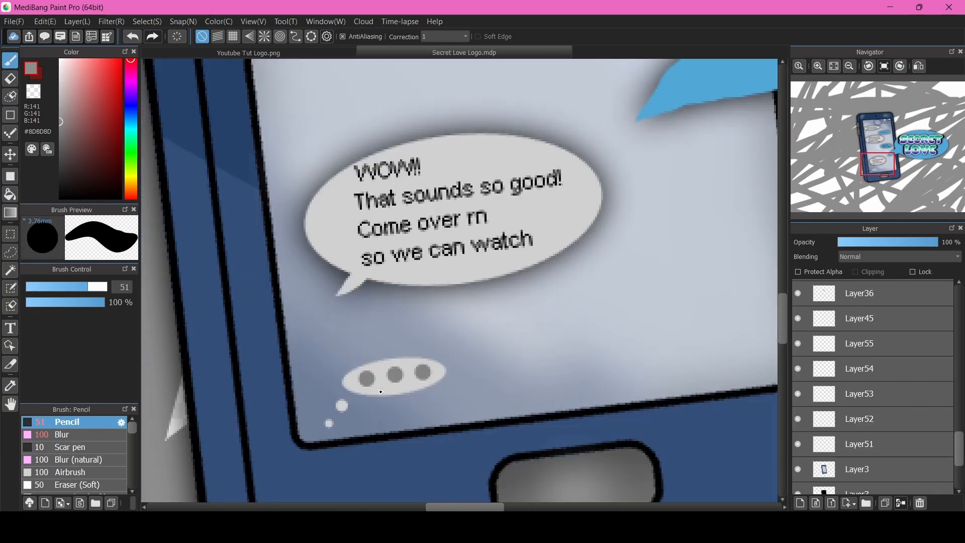
scroll(509, 236, "up", 4)
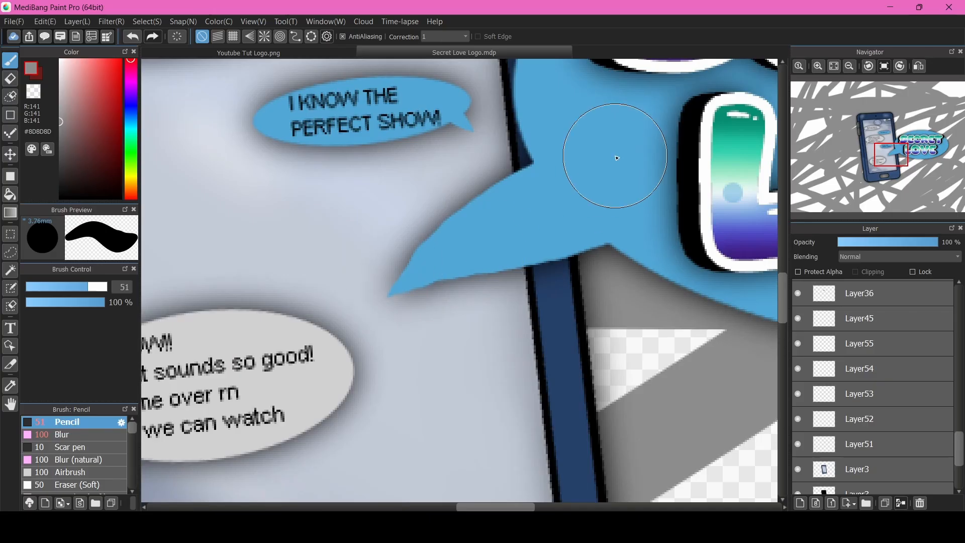
scroll(613, 157, "down", 2)
scroll(452, 183, "up", 1)
scroll(444, 216, "up", 1)
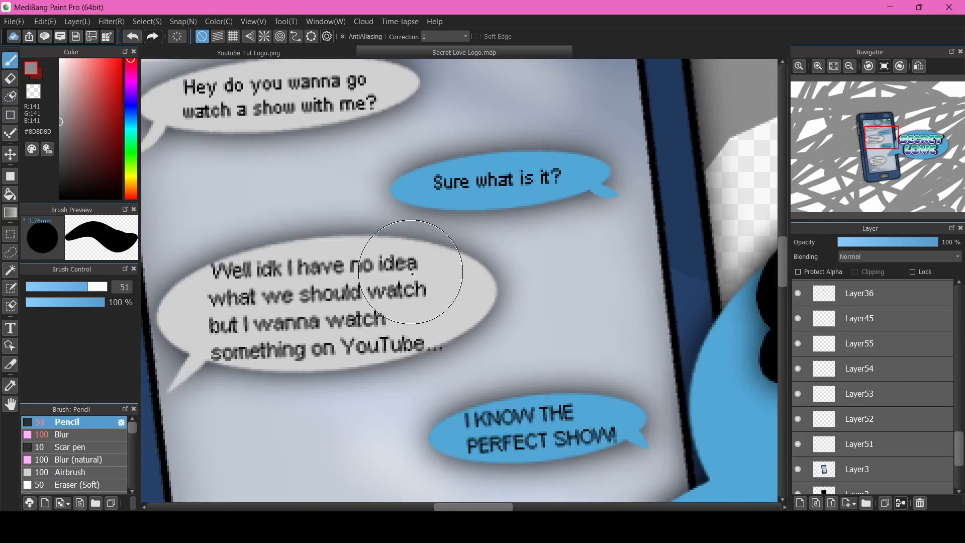
scroll(411, 271, "up", 1)
scroll(409, 269, "down", 2)
scroll(319, 286, "up", 2)
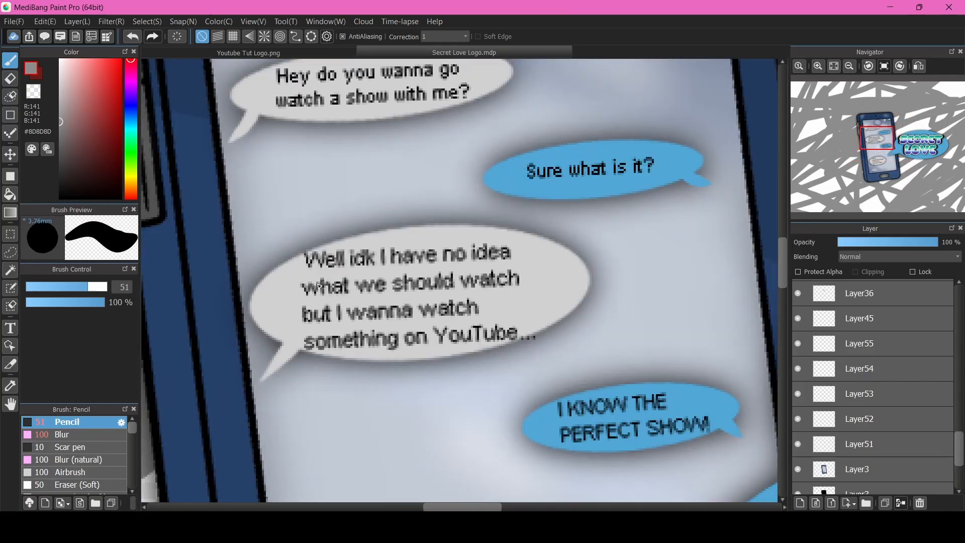
scroll(319, 287, "down", 4)
scroll(376, 248, "up", 1)
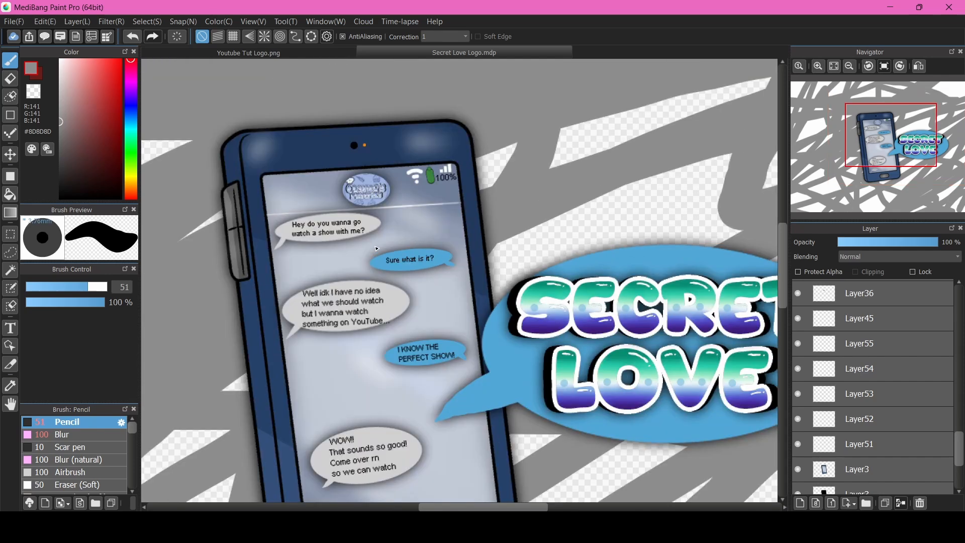
scroll(437, 166, "up", 3)
scroll(499, 178, "down", 3)
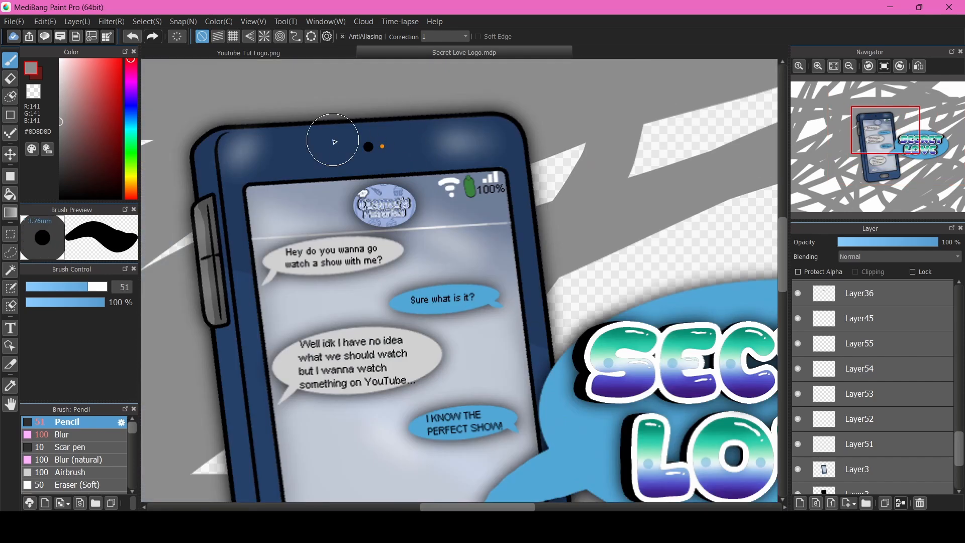
Examine the shading and outlines of the grey buttons on the phone's side edge up close
scroll(228, 206, "up", 6)
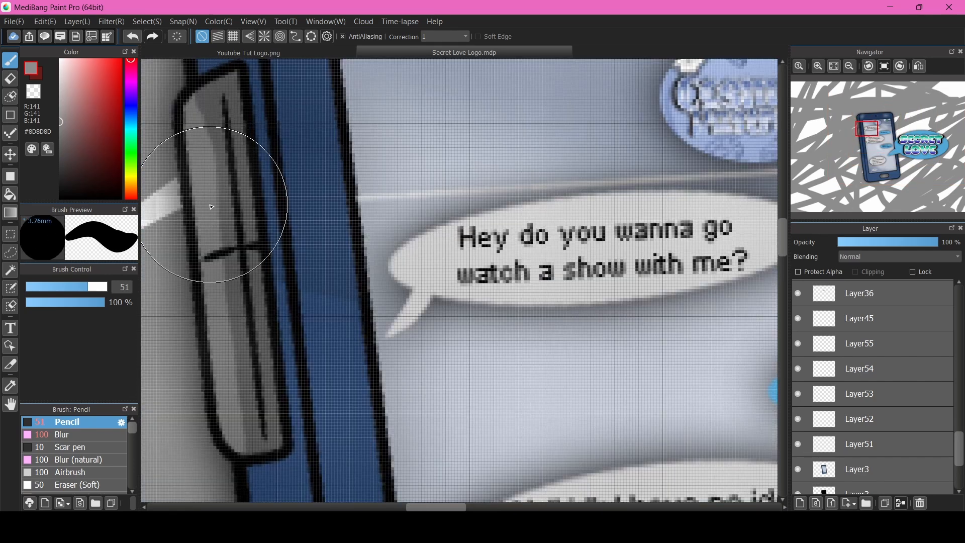
scroll(239, 215, "down", 6)
scroll(216, 294, "up", 3)
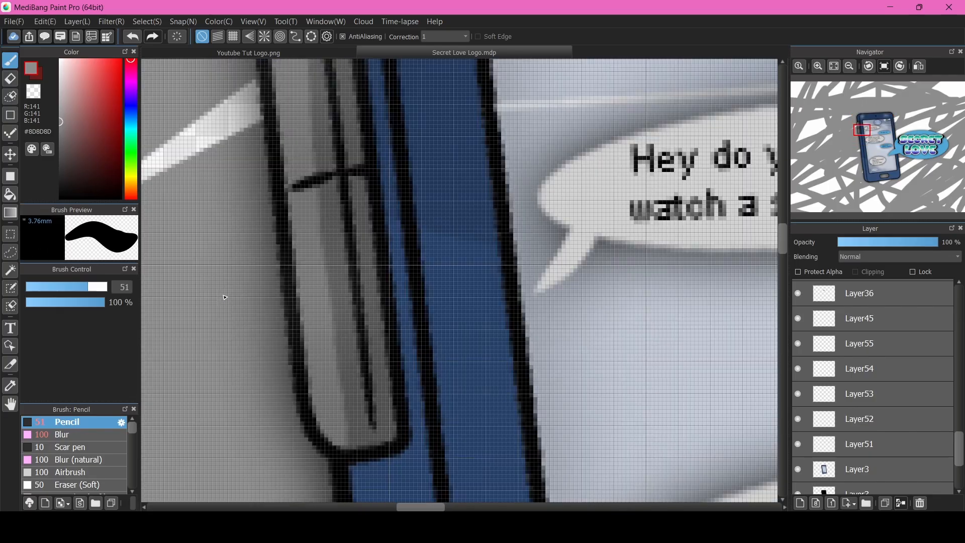
scroll(250, 297, "down", 2)
scroll(250, 297, "down", 4)
scroll(366, 339, "up", 6)
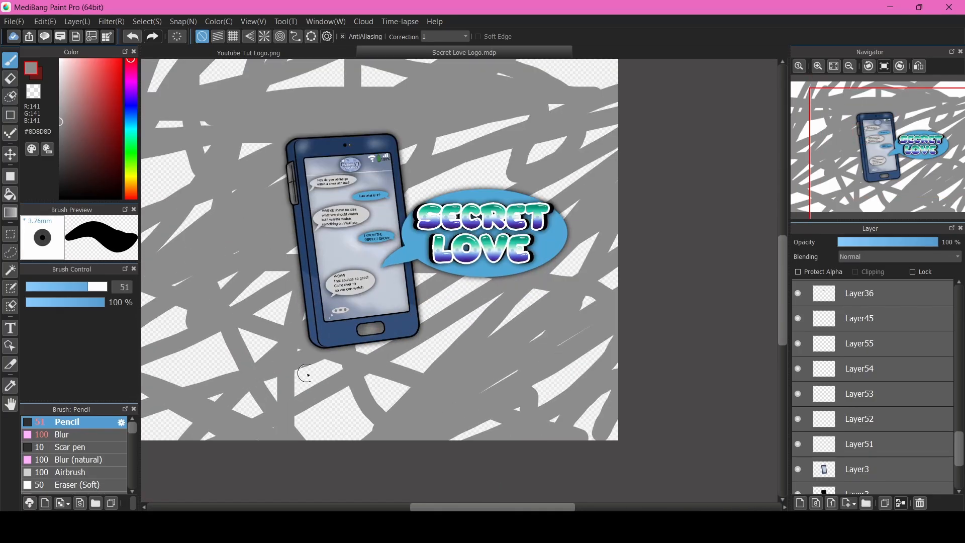
Examine the typing bubble with three dots and the grey home button on the phone's lower part
scroll(365, 339, "up", 6)
scroll(370, 273, "down", 6)
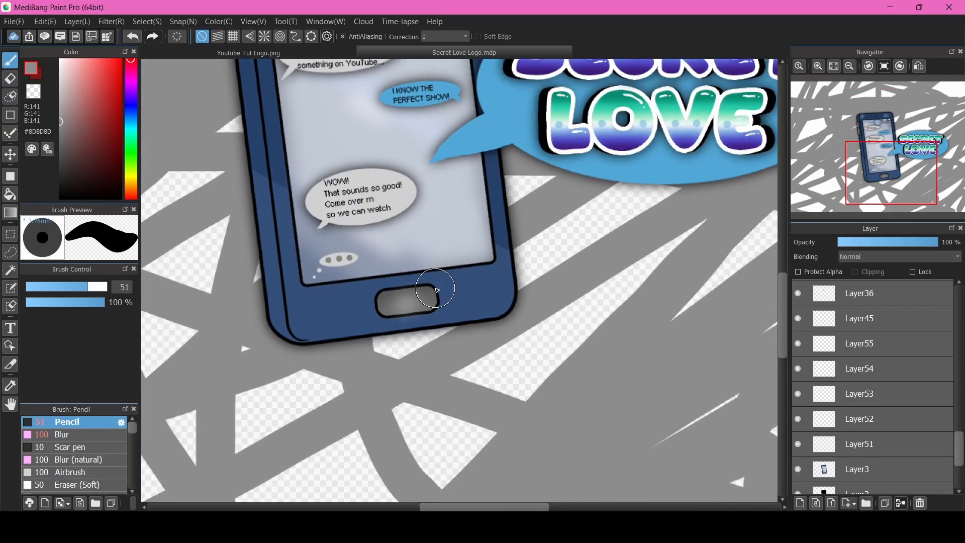
scroll(264, 166, "up", 2)
scroll(263, 166, "up", 4)
scroll(302, 243, "down", 4)
scroll(555, 314, "up", 5)
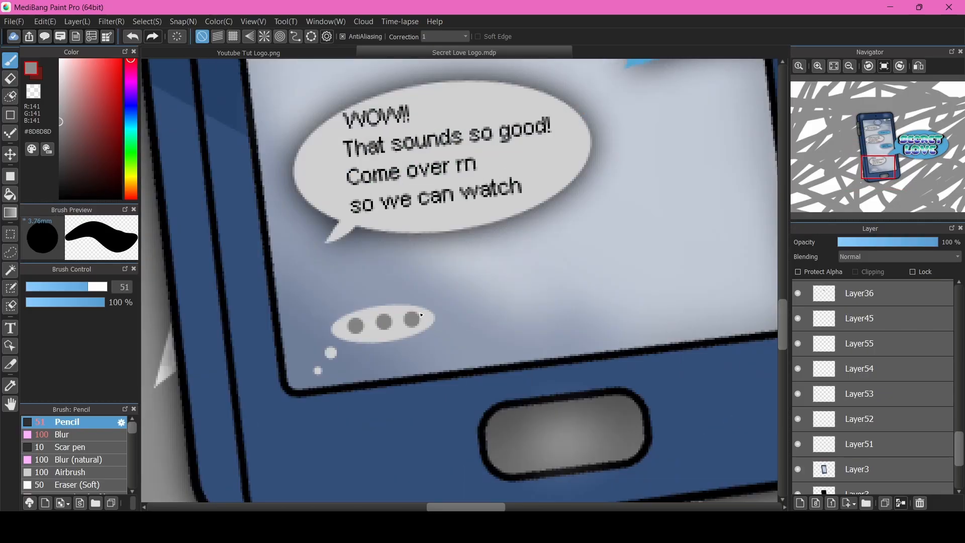
scroll(556, 314, "down", 5)
scroll(421, 162, "up", 4)
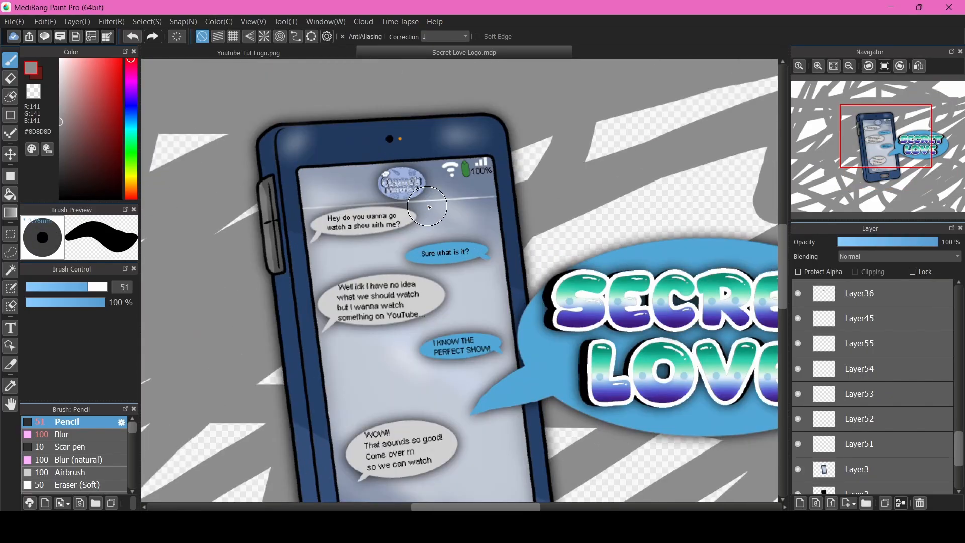
Examine the small oval profile badge at the head of the phone's chat and compare it with the whole logo
scroll(422, 162, "up", 3)
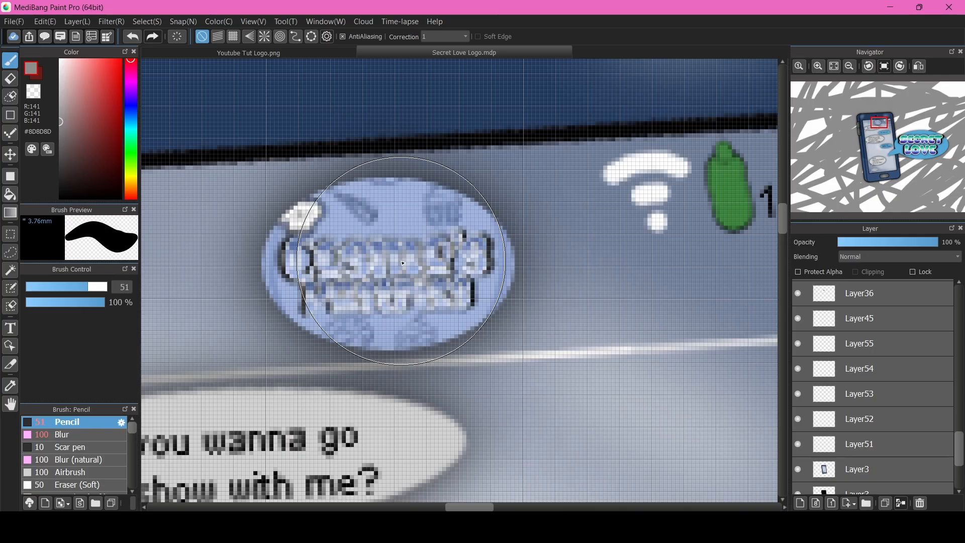
scroll(381, 201, "down", 3)
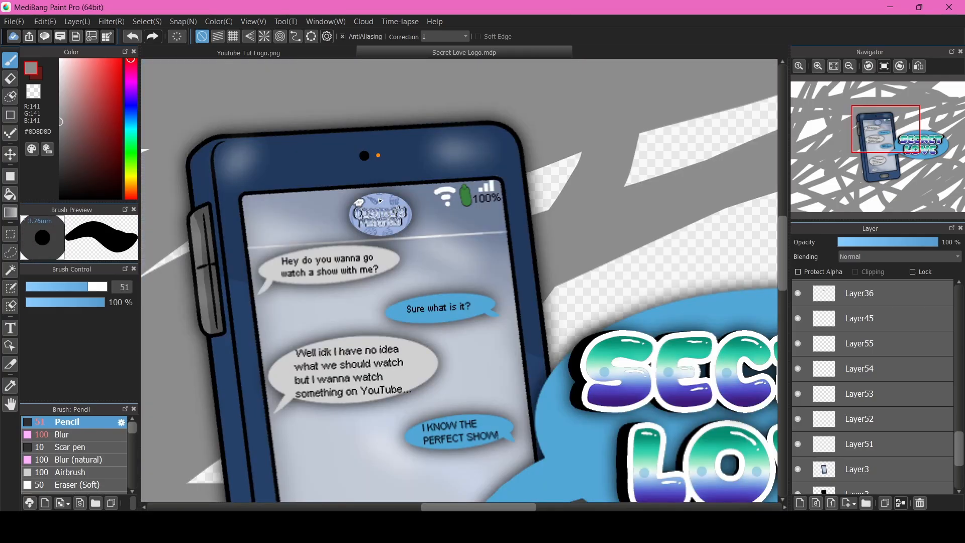
scroll(376, 223, "up", 4)
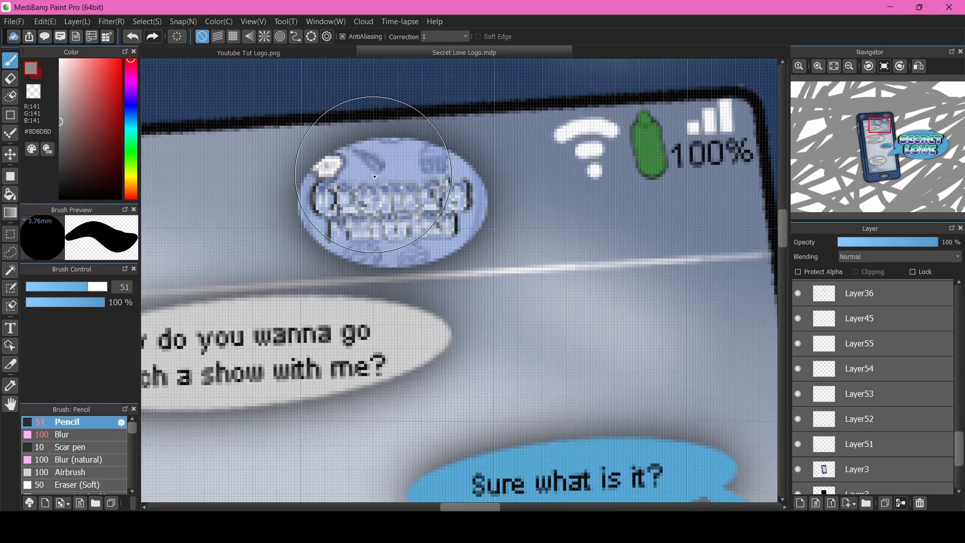
scroll(416, 199, "down", 6)
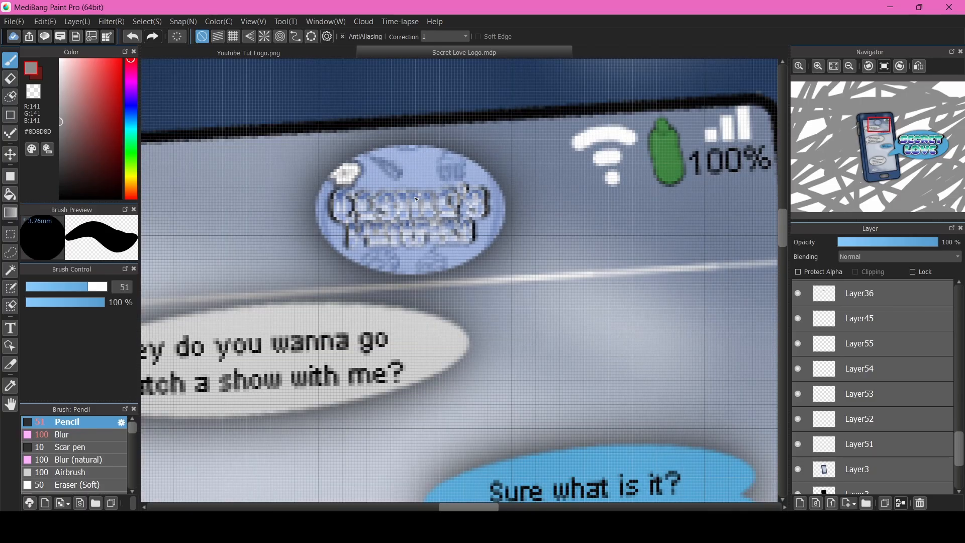
scroll(416, 199, "up", 1)
scroll(416, 199, "down", 3)
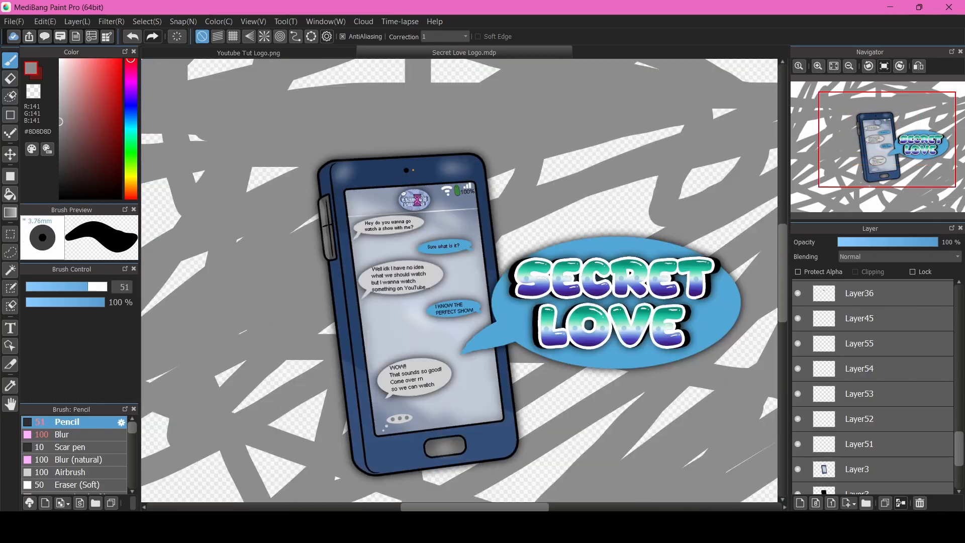
Examine the gradient, highlights and layered shadows of the SECRET LOVE lettering inside the blue speech bubble
scroll(296, 184, "up", 3)
scroll(295, 184, "up", 1)
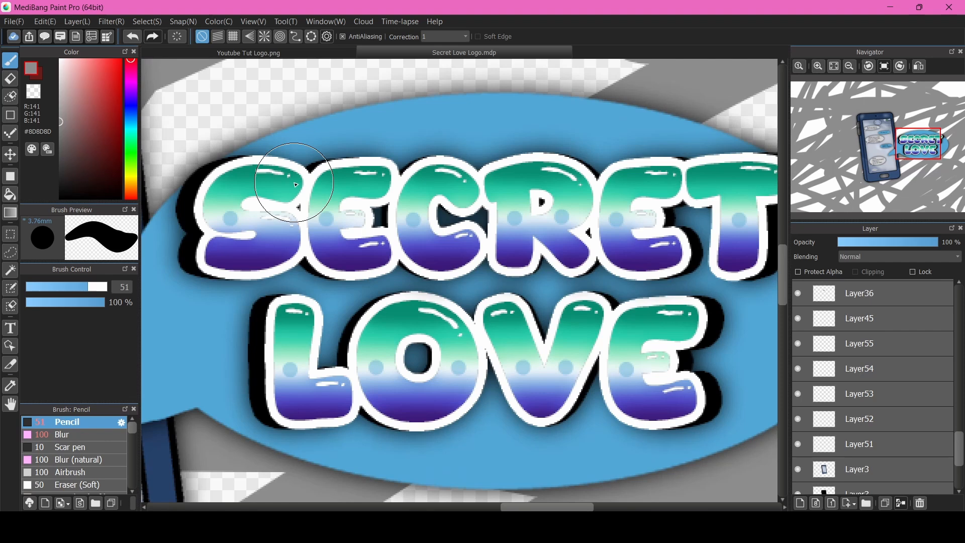
scroll(295, 185, "up", 2)
scroll(311, 259, "down", 4)
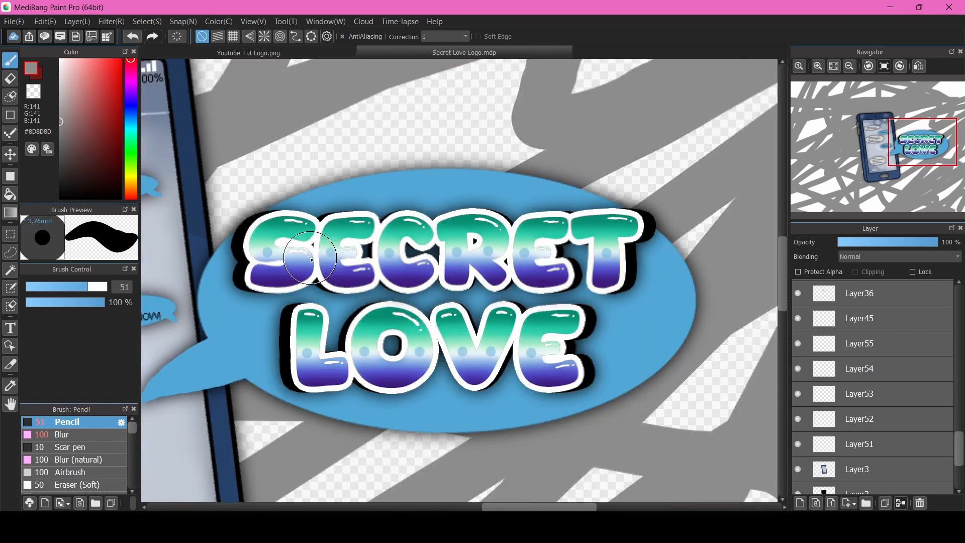
scroll(279, 251, "up", 1)
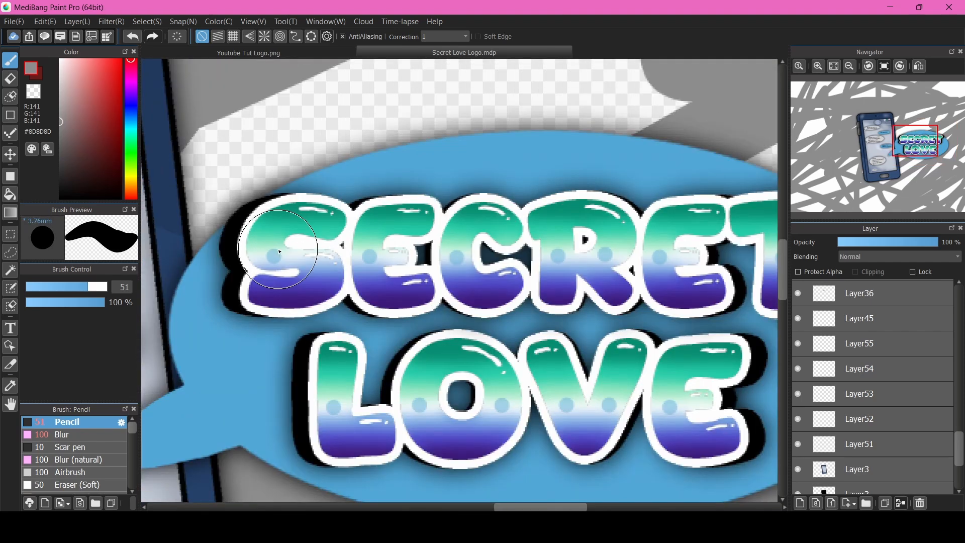
scroll(279, 251, "down", 1)
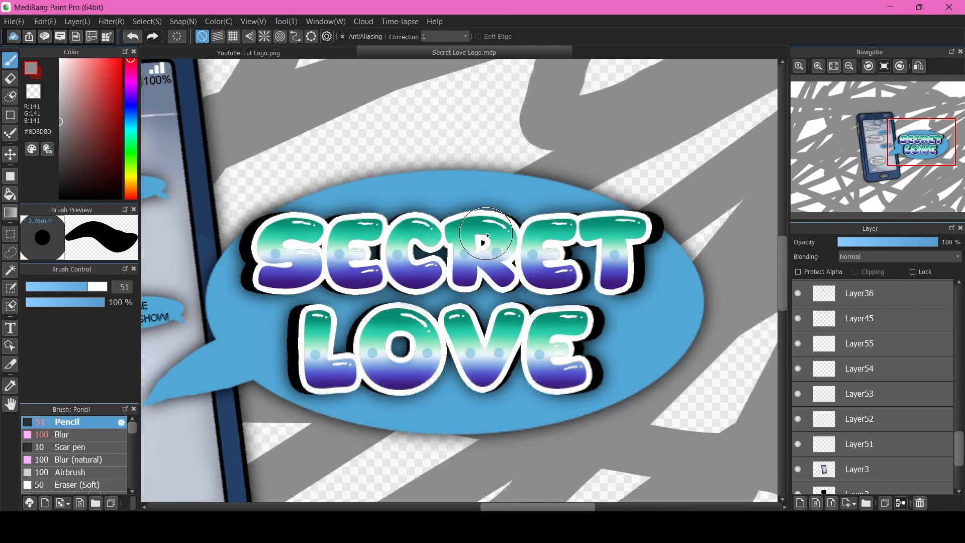
scroll(482, 241, "up", 1)
scroll(482, 241, "down", 1)
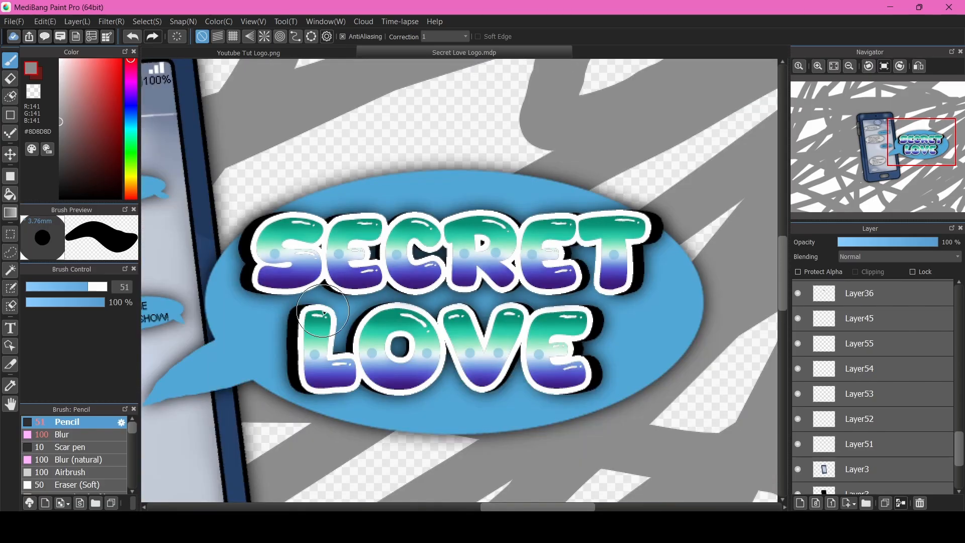
Examine the gradient, white outline and dark offset shadow of the letters L and O in LOVE up close
scroll(318, 388, "up", 1)
scroll(366, 329, "up", 2)
scroll(365, 329, "down", 4)
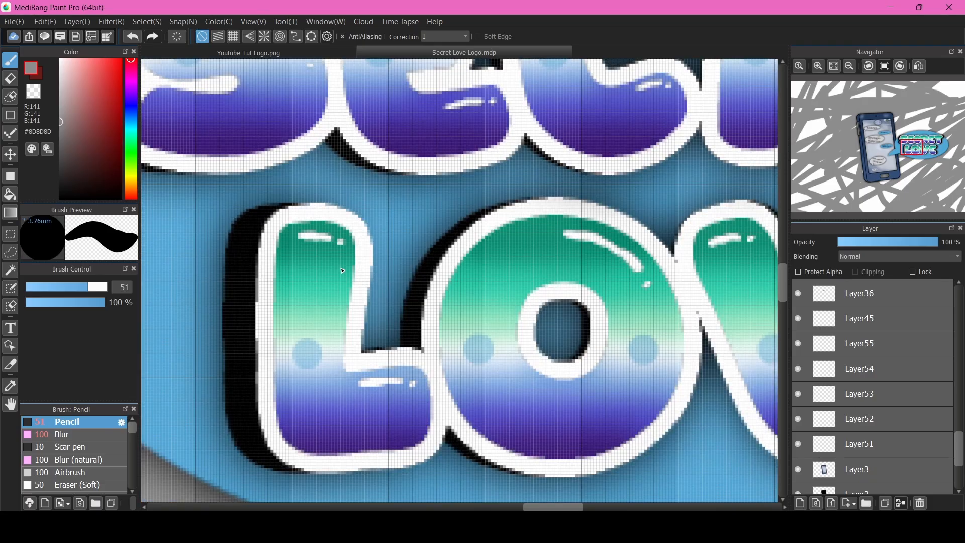
scroll(327, 151, "up", 1)
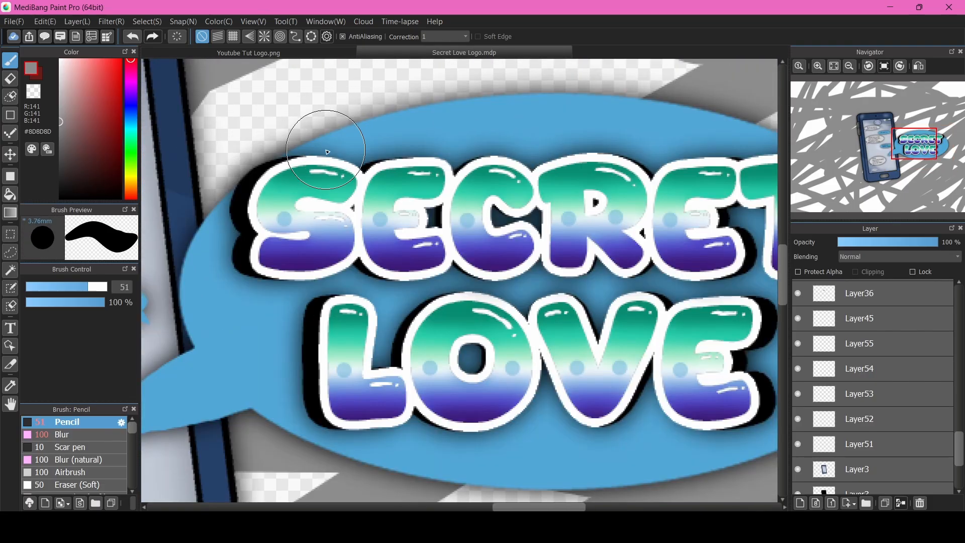
Examine the small white highlights and blue dots on the first letters of SECRET at close range
scroll(326, 152, "up", 4)
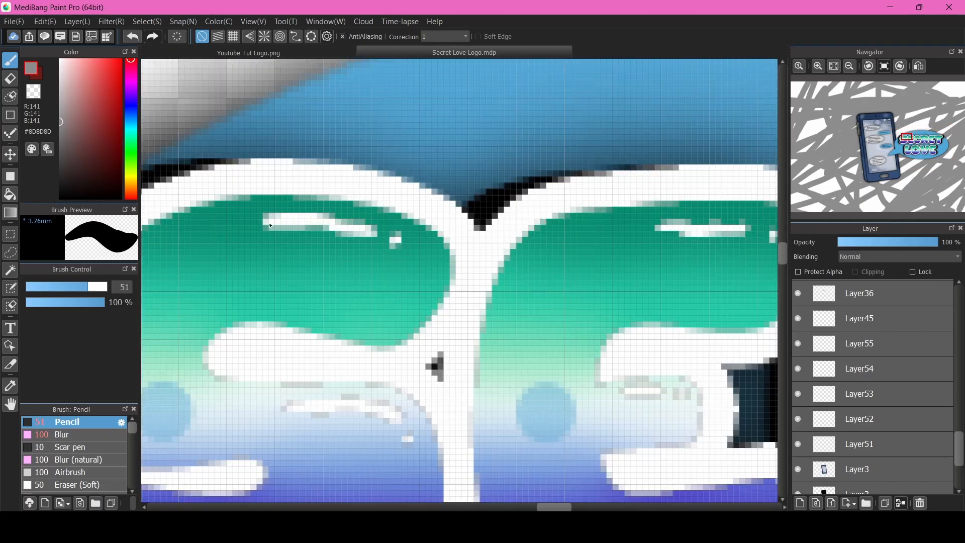
scroll(368, 222, "down", 4)
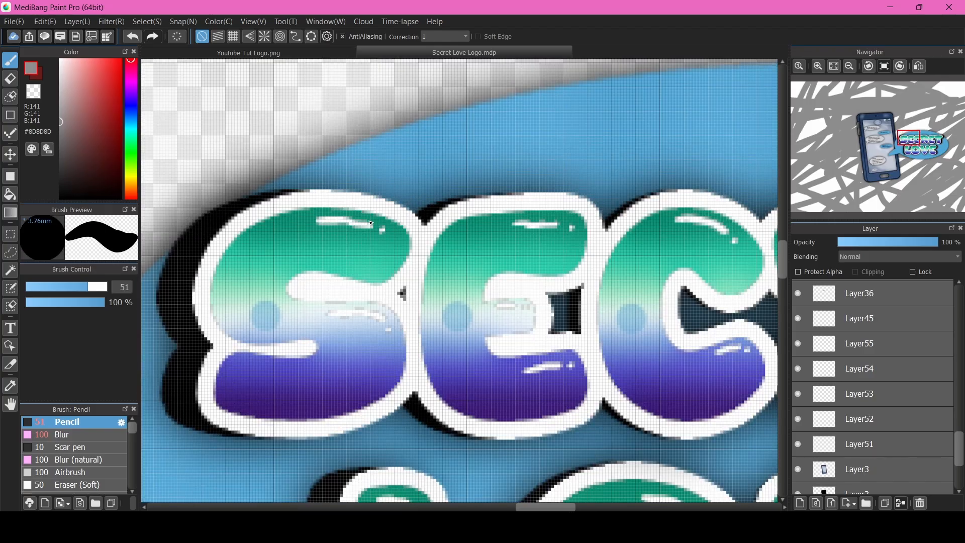
scroll(370, 222, "up", 1)
scroll(371, 222, "down", 2)
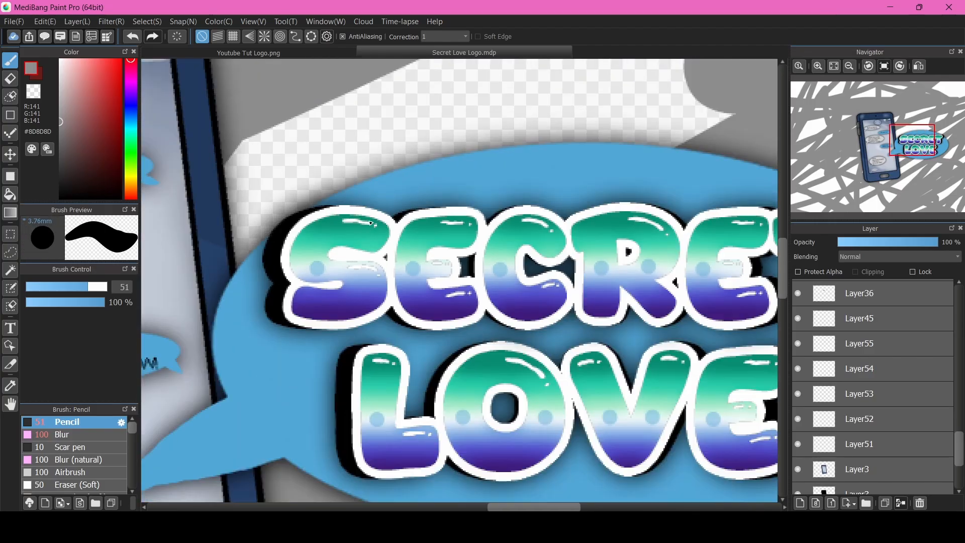
scroll(363, 229, "up", 2)
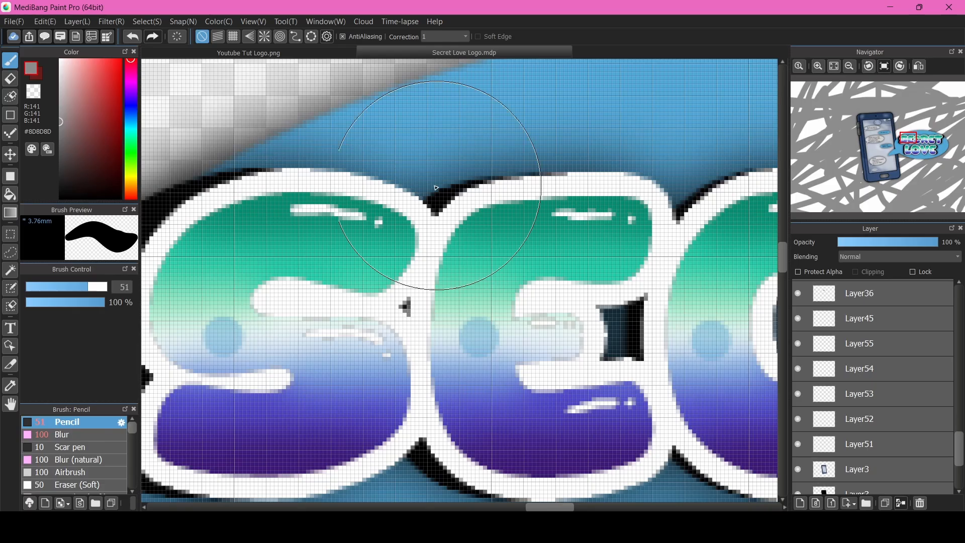
scroll(544, 330, "down", 5)
Toggle the visibility of the blue speech bubble's Layer19 off and on to compare the logo, ending with it shown
scroll(544, 330, "up", 3)
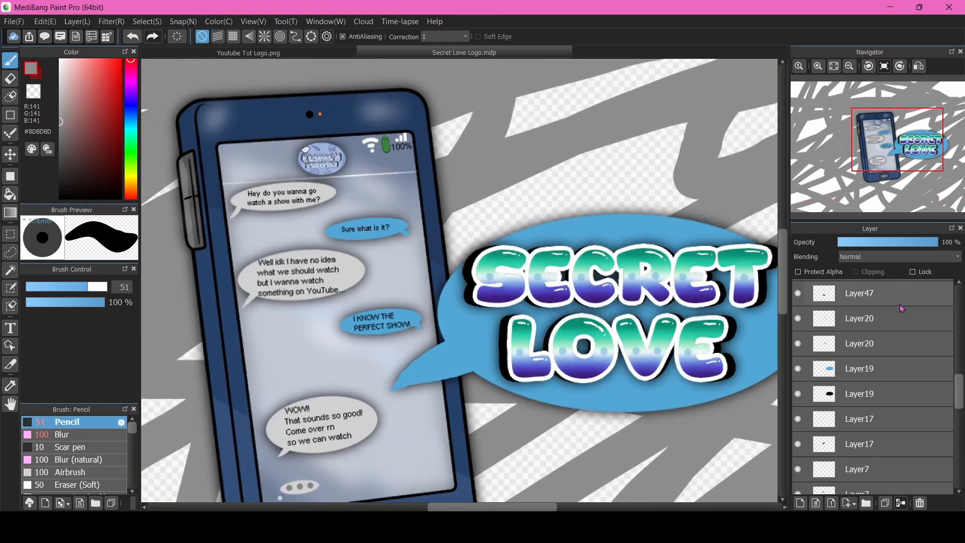
left_click(797, 368)
left_click(796, 371)
left_click(796, 371)
left_click(796, 370)
scroll(332, 199, "down", 4)
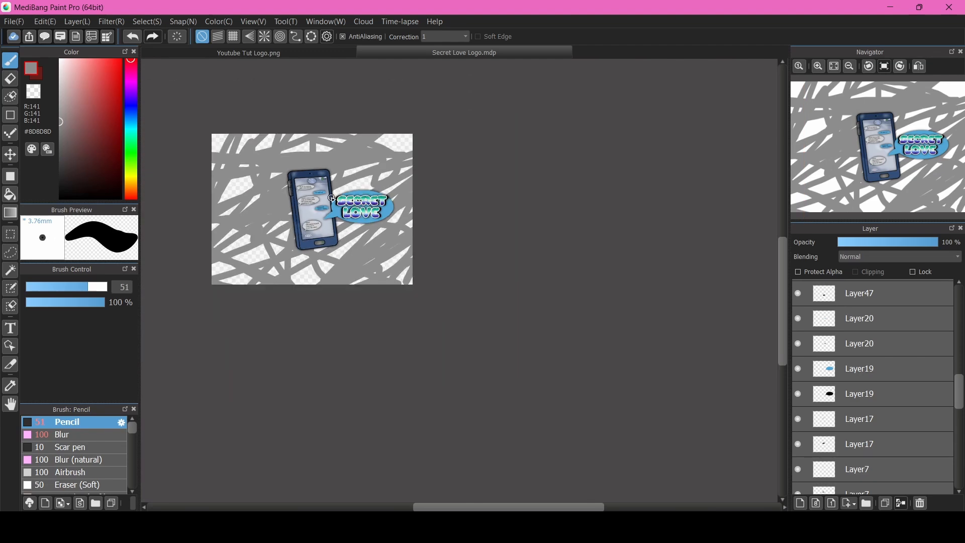
scroll(230, 162, "up", 3)
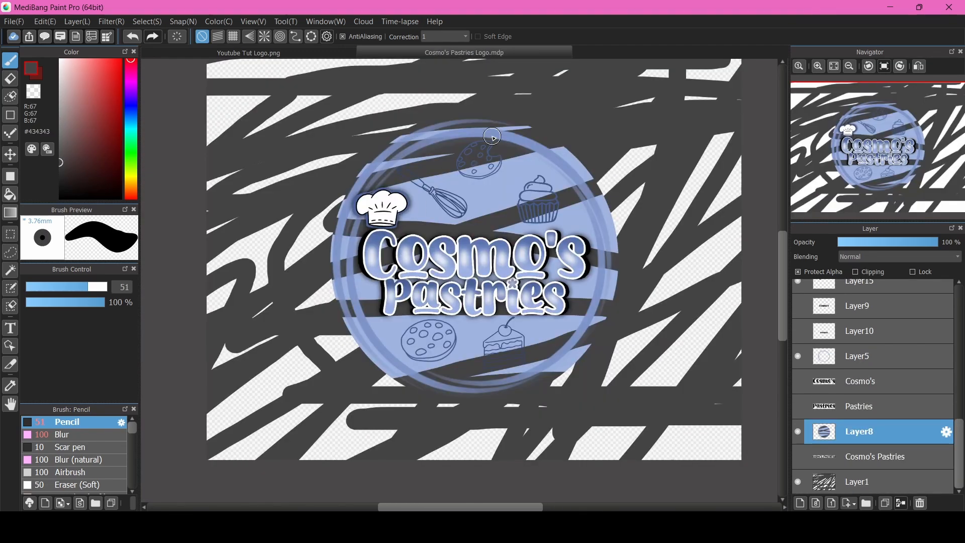
Examine the Cosmo's Pastries logo's circular badge, rings and line-drawn pastries, comparing close-up and whole views
scroll(492, 136, "down", 1)
scroll(479, 150, "up", 3)
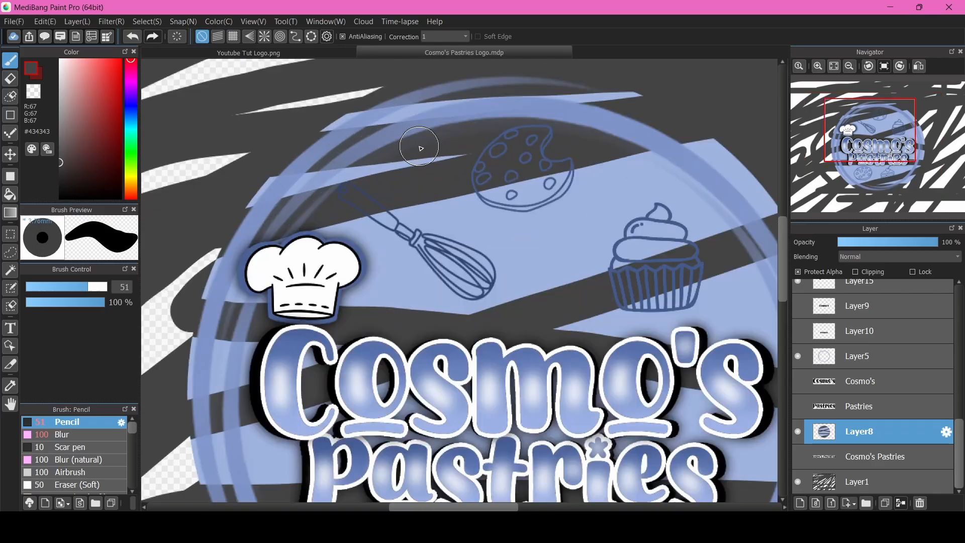
scroll(310, 146, "down", 3)
scroll(310, 147, "up", 2)
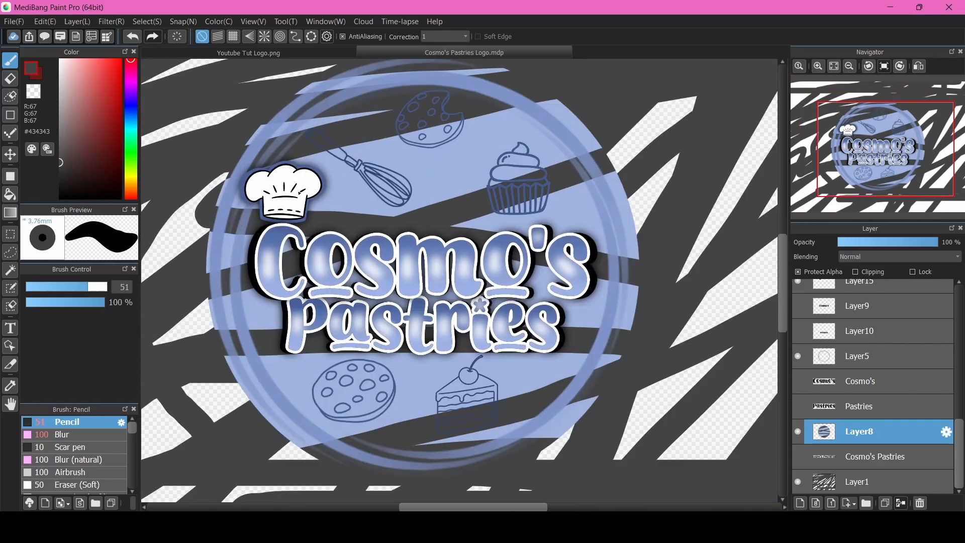
scroll(329, 200, "down", 1)
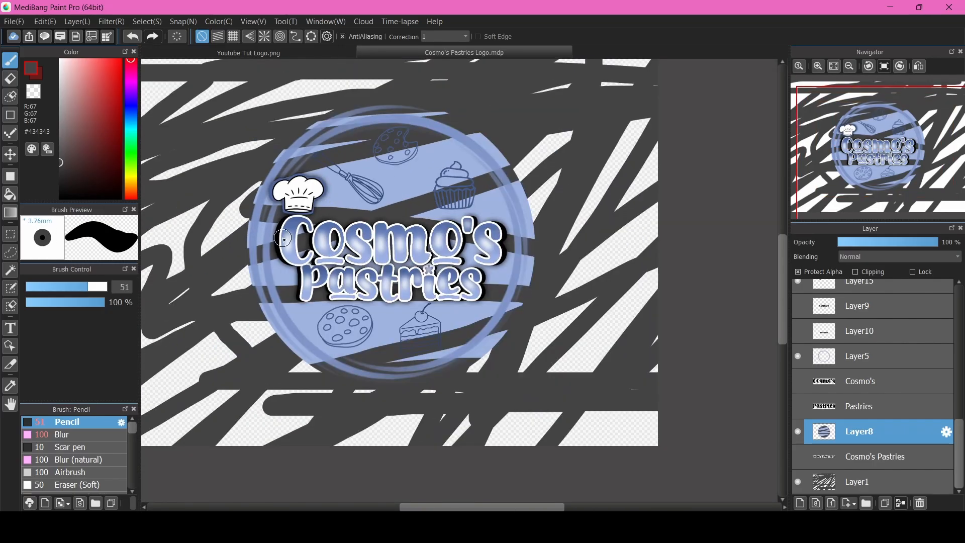
Examine the blurred highlights, white outline and soft outer shadow of the Cosmo's Pastries lettering, especially on the letter C
scroll(345, 247, "up", 1)
scroll(347, 249, "up", 3)
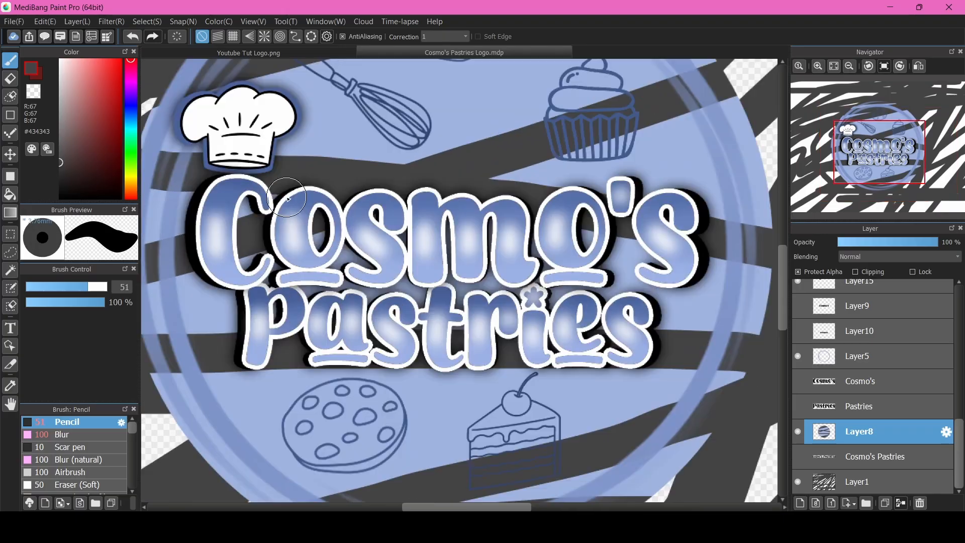
scroll(283, 206, "down", 1)
scroll(318, 286, "up", 2)
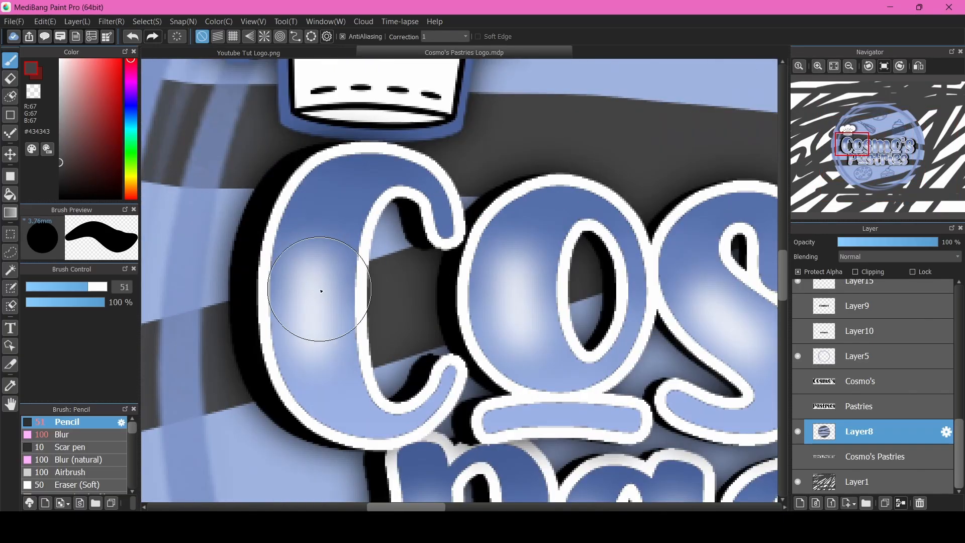
scroll(320, 293, "down", 4)
scroll(321, 294, "up", 2)
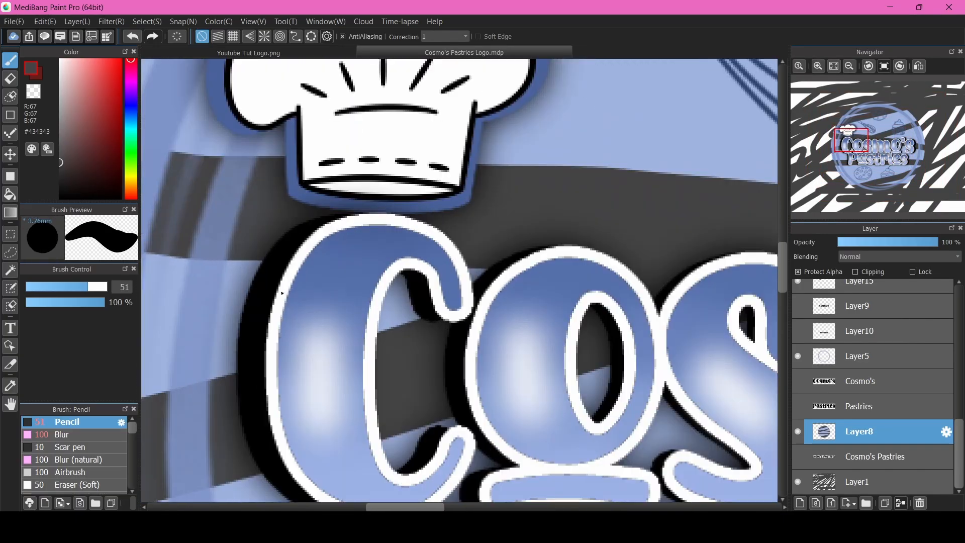
scroll(346, 178, "up", 4)
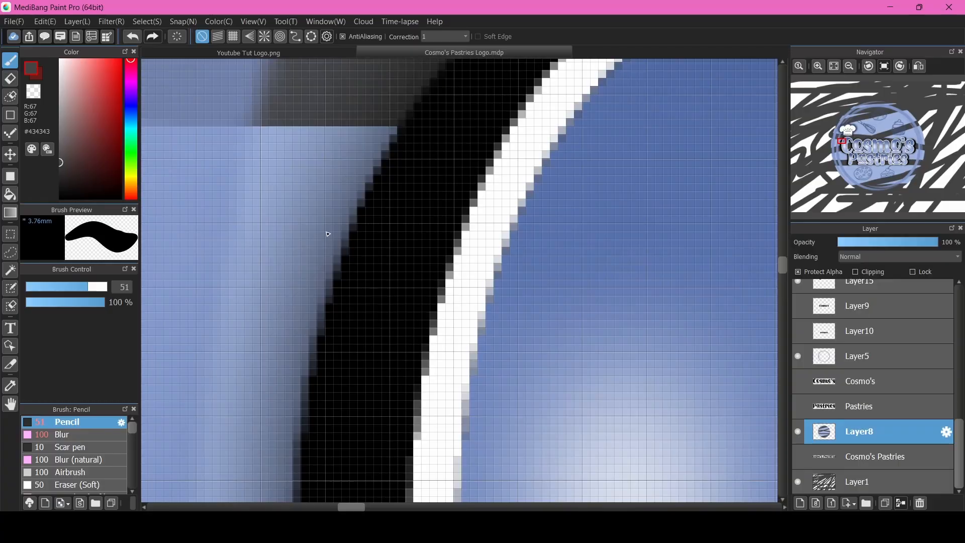
scroll(327, 267, "down", 5)
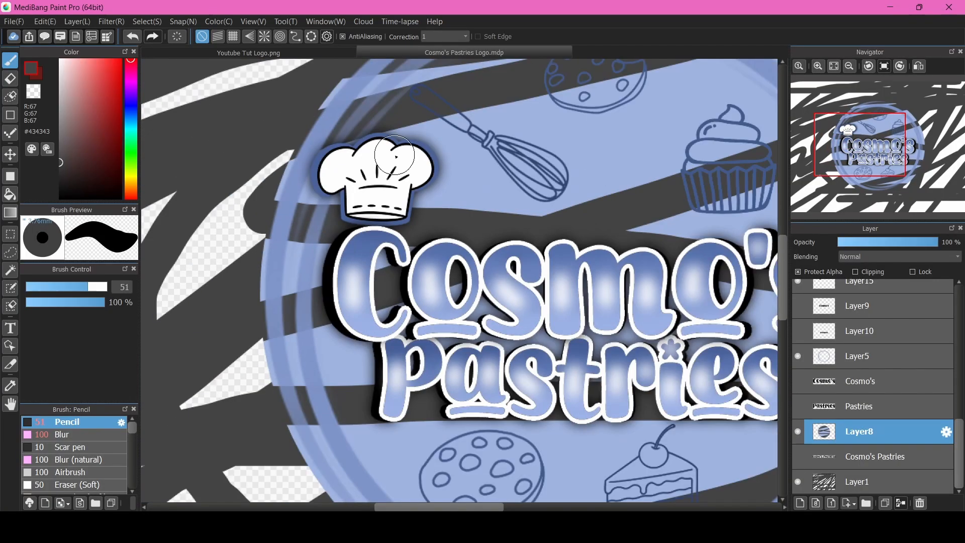
Examine the chef's hat and its blue outline and shadow above the Cosmo's Pastries lettering
scroll(367, 145, "up", 2)
scroll(420, 258, "down", 5)
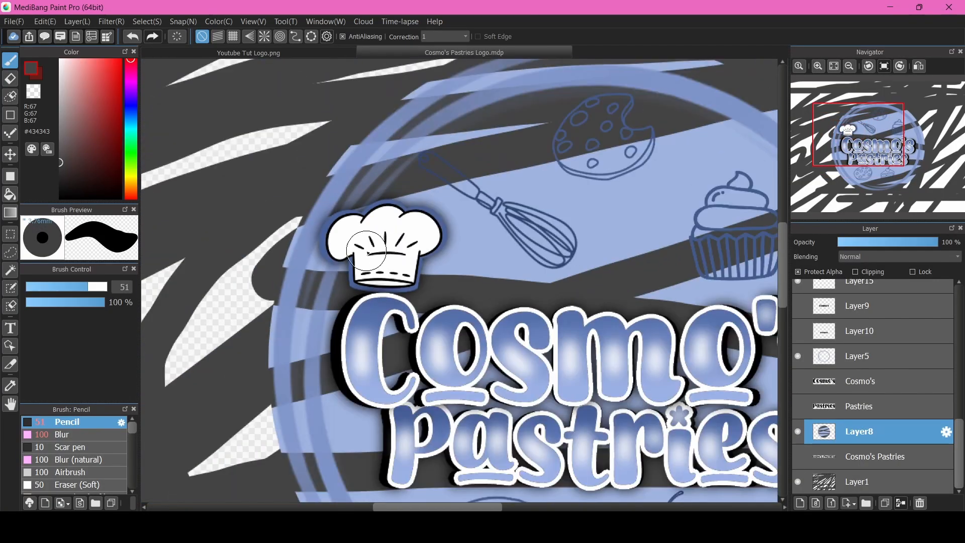
scroll(385, 319, "up", 2)
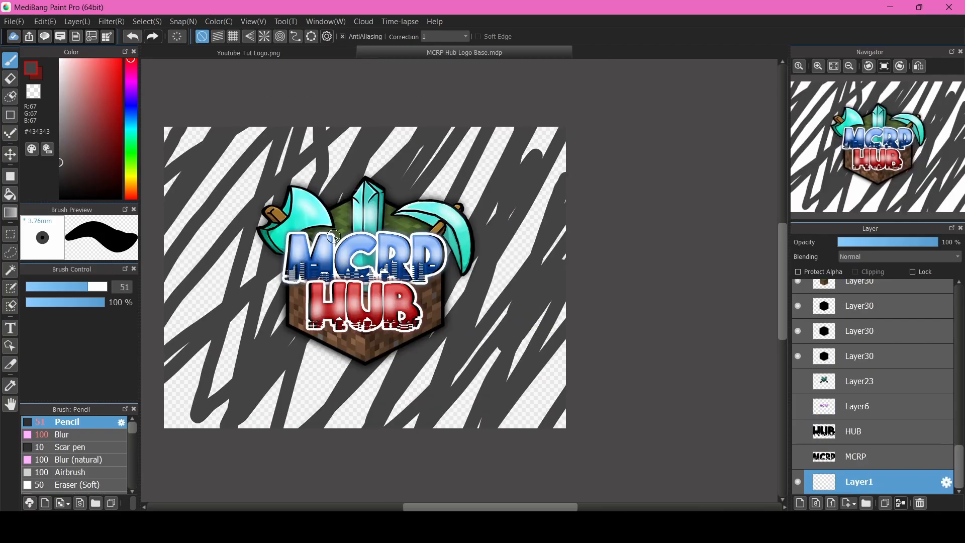
View the whole MCRP Hub logo with its axe, sword, pickaxe and grass block
scroll(333, 236, "up", 2)
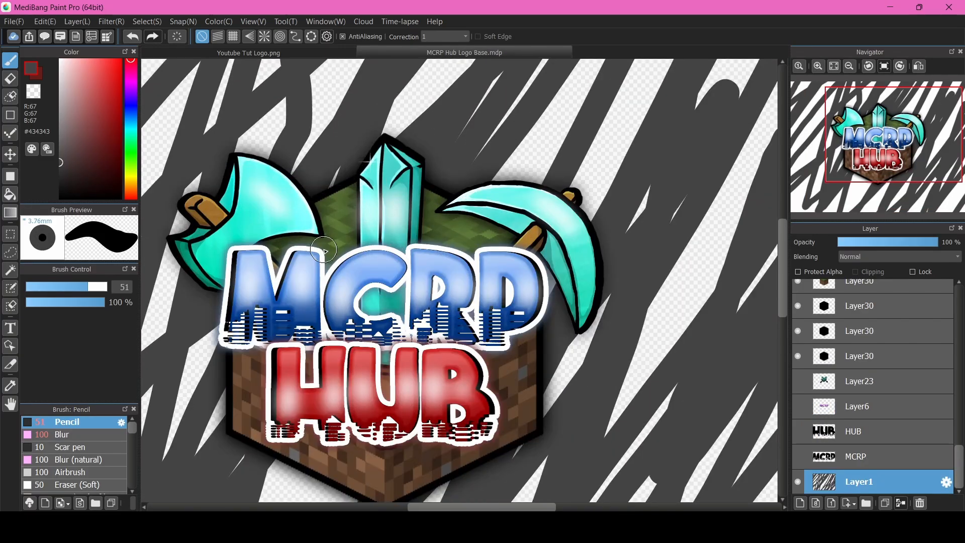
scroll(323, 250, "down", 2)
scroll(296, 249, "up", 1)
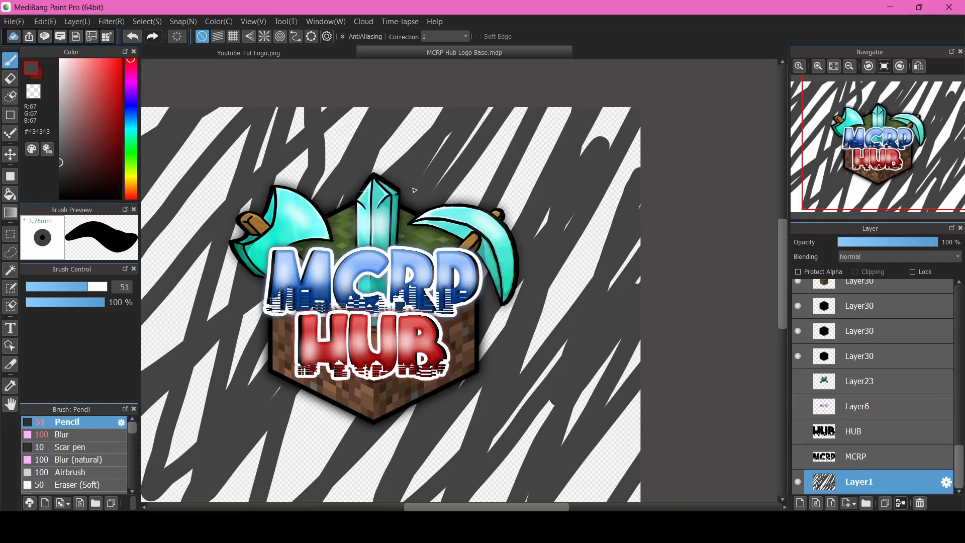
scroll(414, 190, "down", 1)
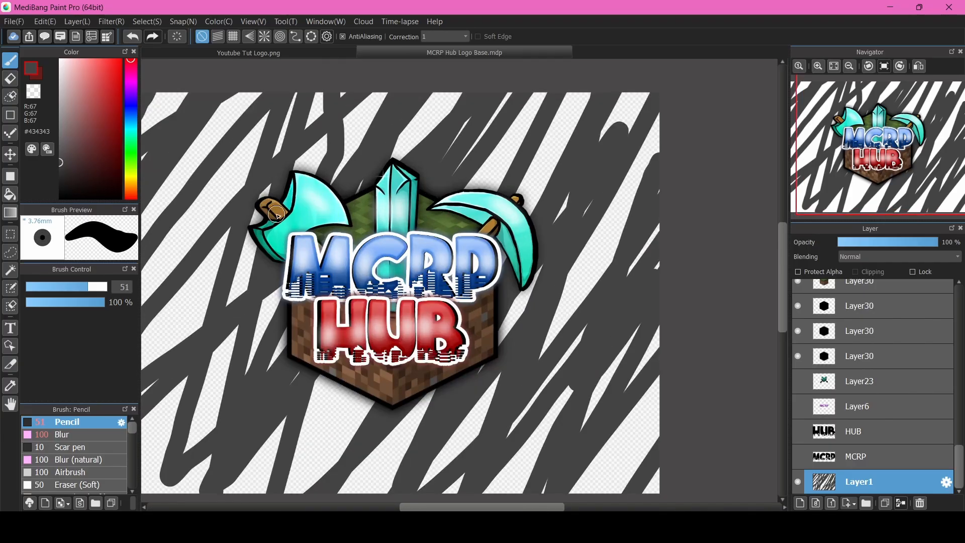
Examine the blurred highlight, light edges and shading on the MCRP Hub logo's turquoise axe
scroll(296, 214, "up", 5)
scroll(290, 209, "up", 3)
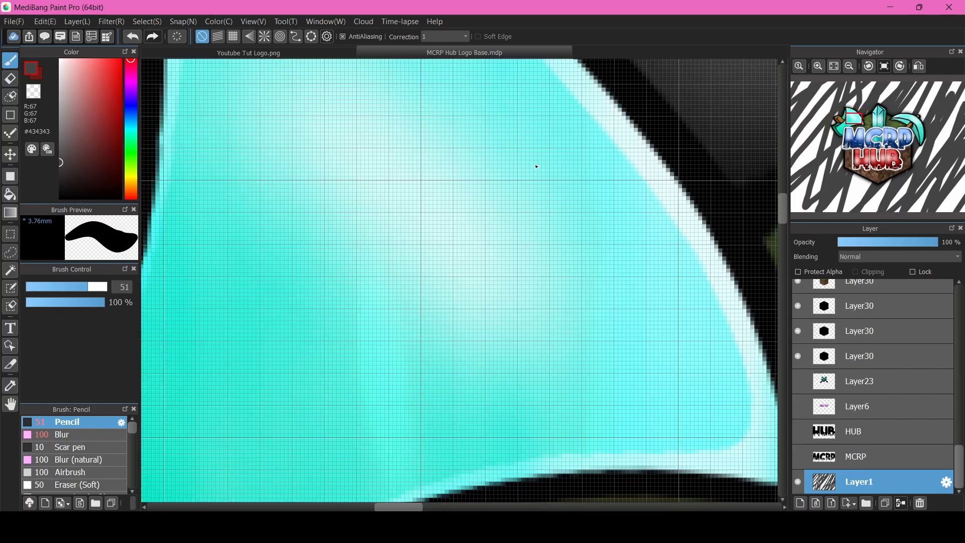
scroll(439, 194, "down", 3)
scroll(613, 387, "down", 2)
scroll(347, 439, "up", 2)
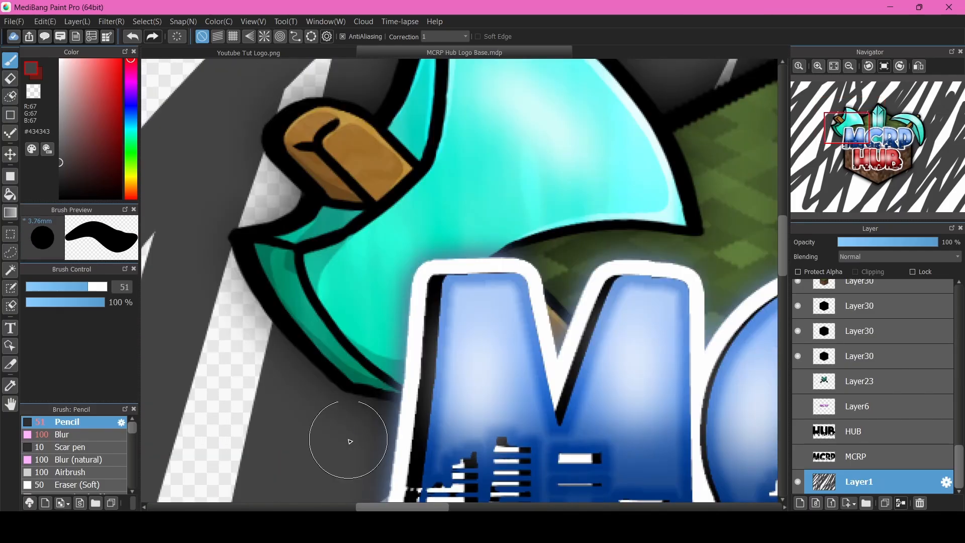
Examine the outer glow, inner shadow and skyline cutouts on the blue letter M of MCRP
scroll(500, 301, "up", 2)
scroll(682, 238, "up", 3)
scroll(503, 336, "down", 3)
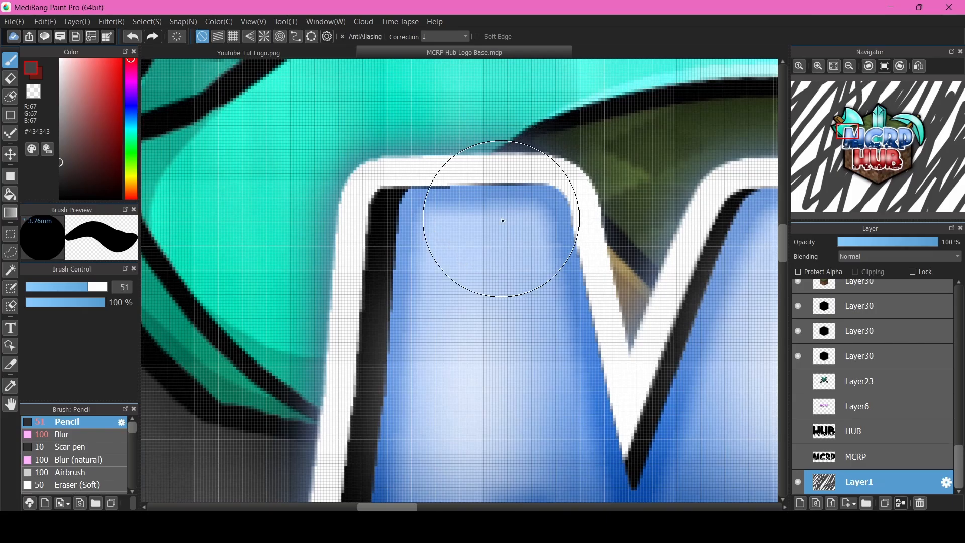
scroll(296, 277, "up", 2)
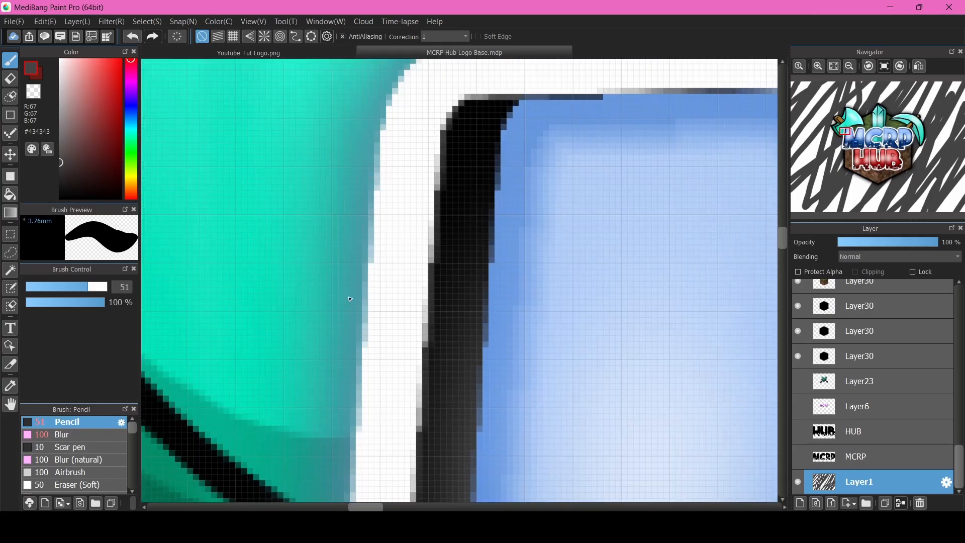
scroll(350, 298, "down", 4)
scroll(344, 393, "up", 4)
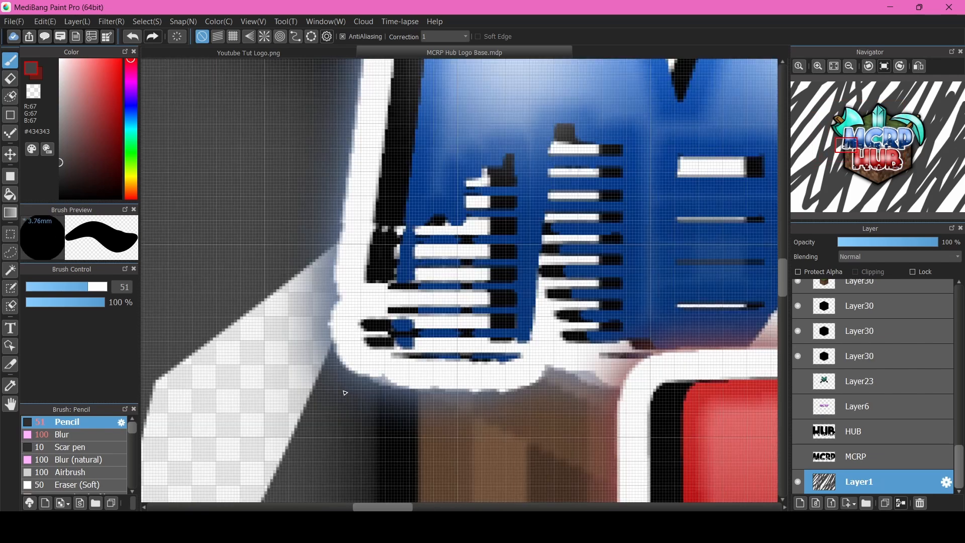
scroll(345, 392, "down", 1)
scroll(331, 453, "down", 2)
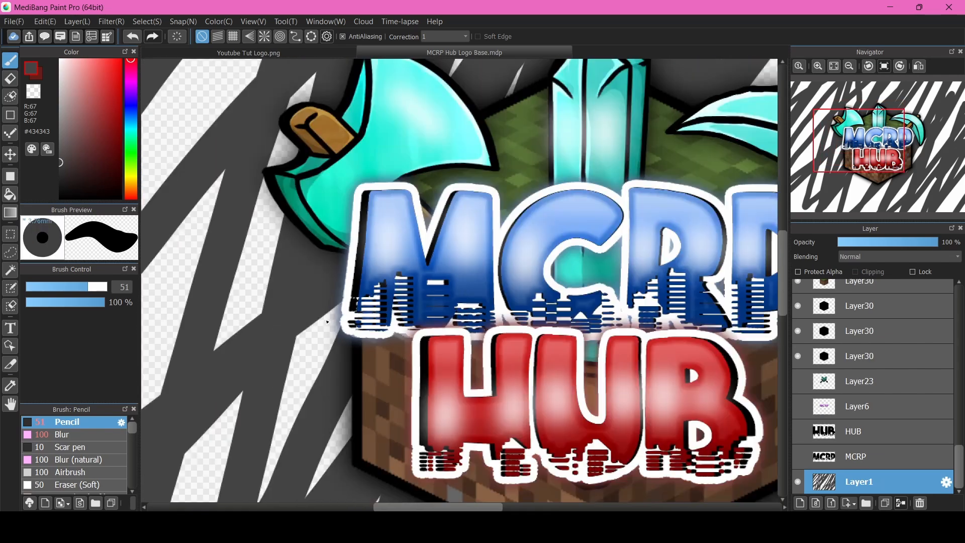
Examine the red glow and blurred highlights around the letter H of HUB, comparing them with the whole logo
scroll(423, 415, "up", 4)
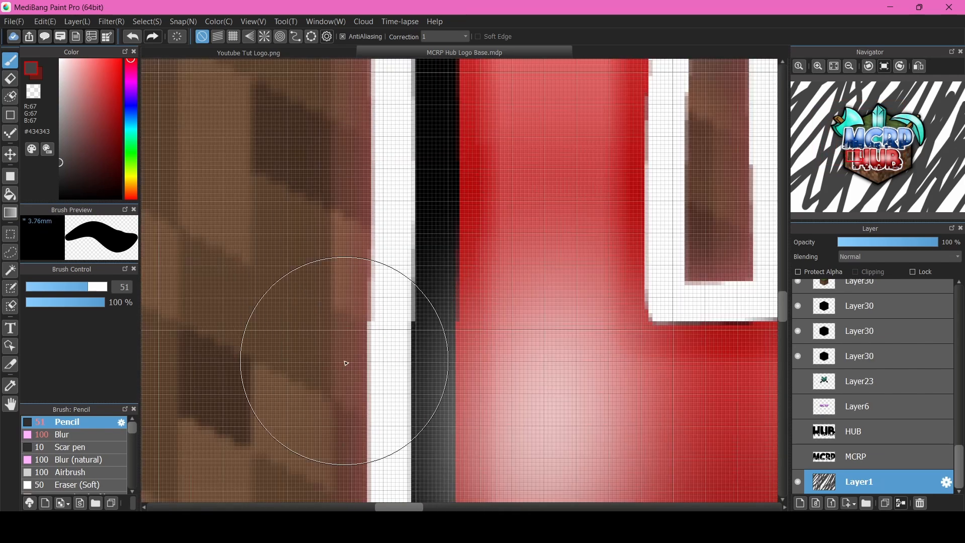
scroll(327, 281, "down", 4)
scroll(332, 246, "down", 3)
scroll(412, 166, "up", 4)
scroll(417, 221, "down", 3)
scroll(412, 311, "up", 1)
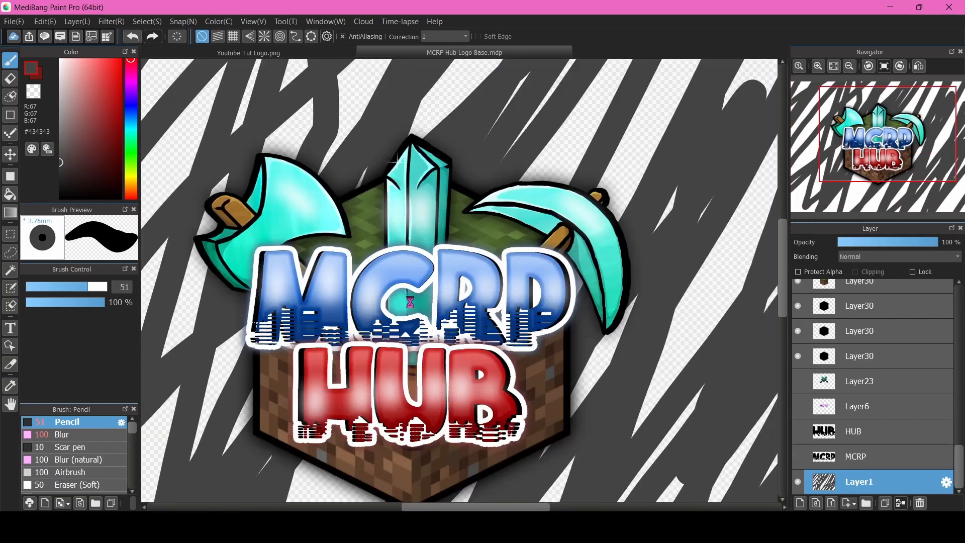
Examine the sparkle, light edges and blurred highlights on the turquoise sword behind the MCRP lettering
scroll(410, 301, "down", 2)
scroll(410, 302, "up", 2)
scroll(399, 161, "up", 4)
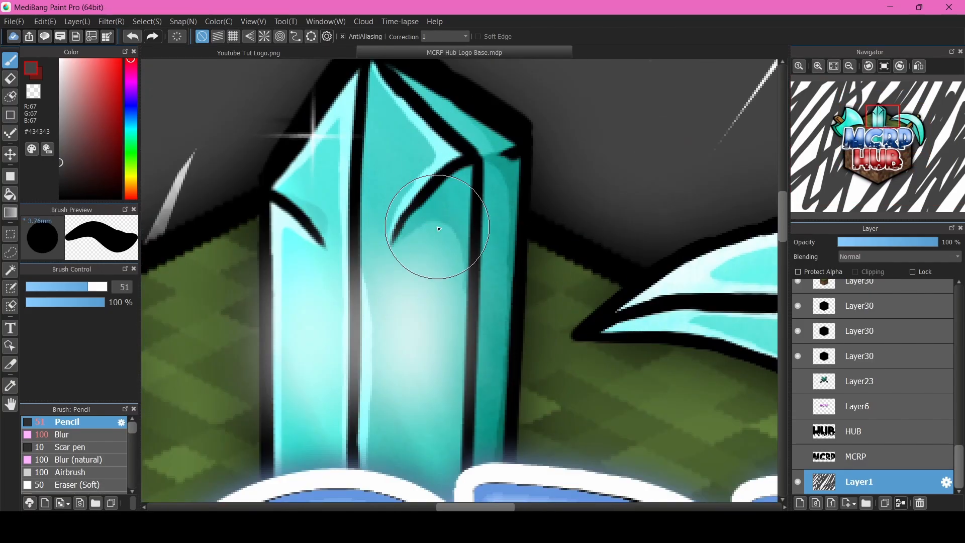
scroll(439, 229, "down", 2)
scroll(424, 227, "down", 2)
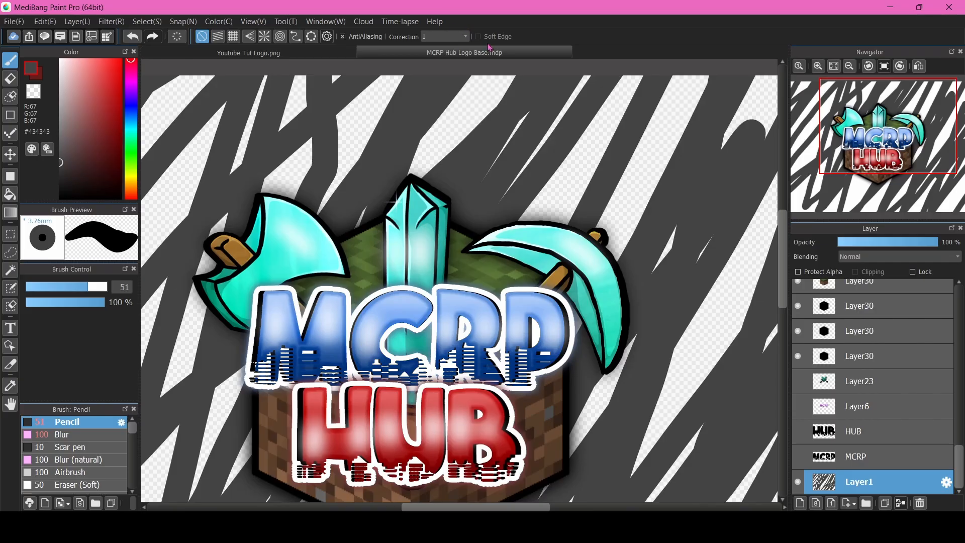
Close the MCRP Hub Logo Base document
right_click(510, 52)
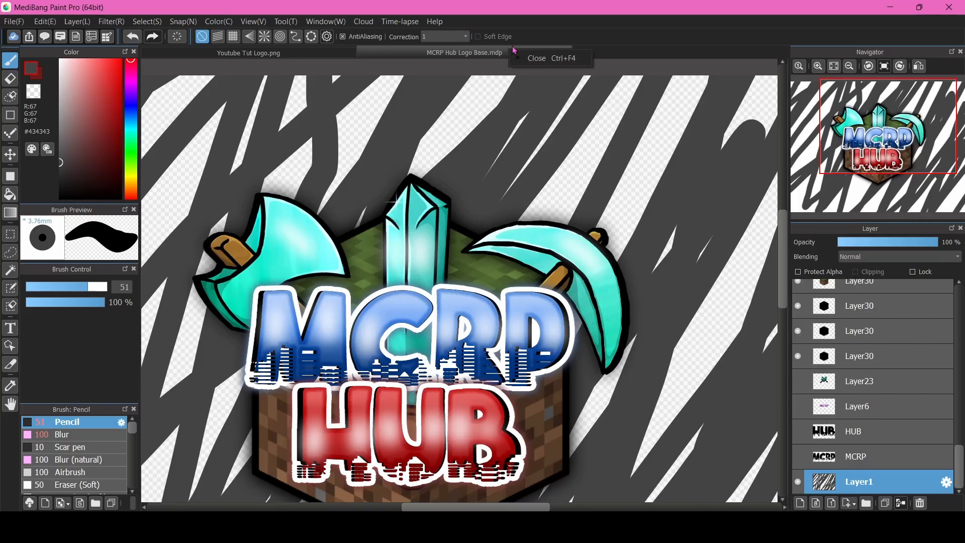
left_click(561, 59)
Examine the vines, gold shading and blurred highlights on Angelic, along with the glowing feathered wing behind the lettering
scroll(312, 294, "up", 3)
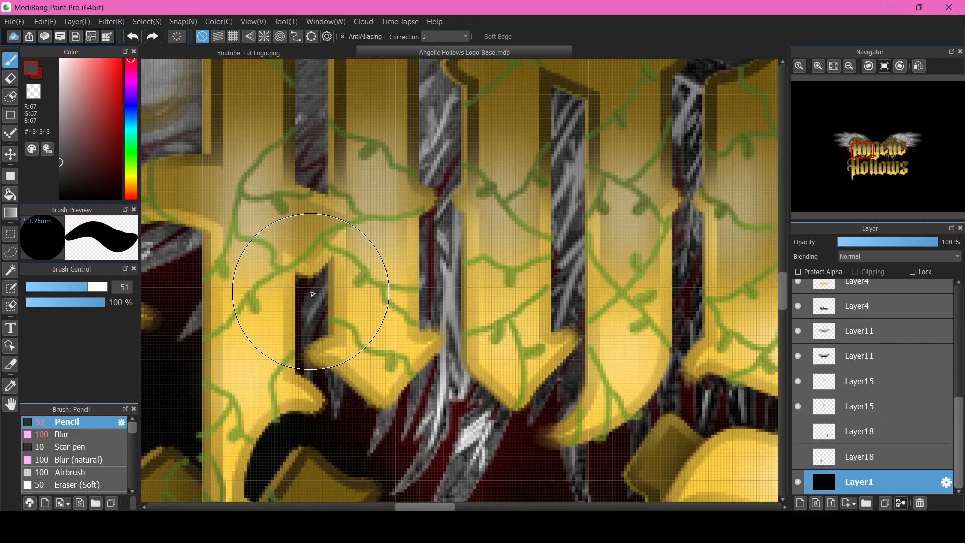
scroll(224, 259, "down", 1)
scroll(224, 259, "up", 5)
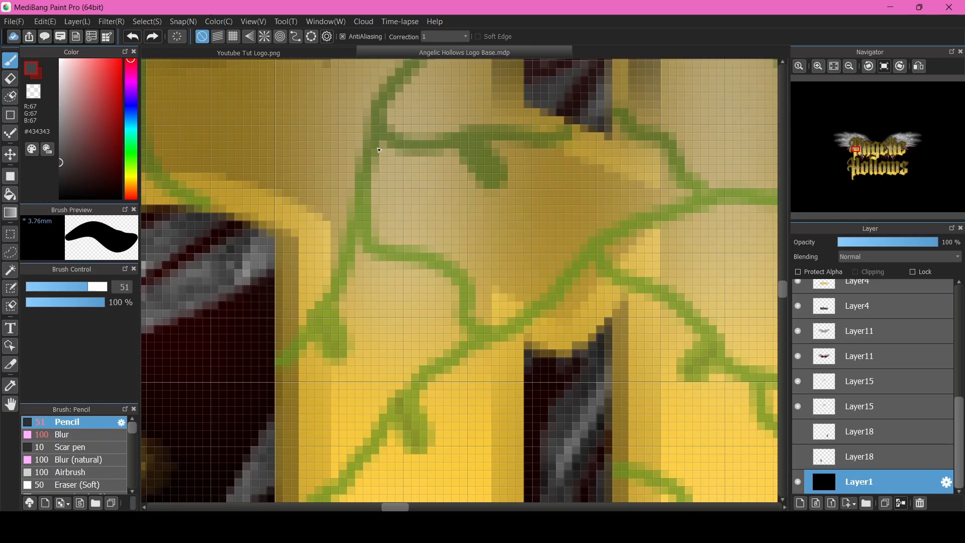
scroll(358, 204, "down", 5)
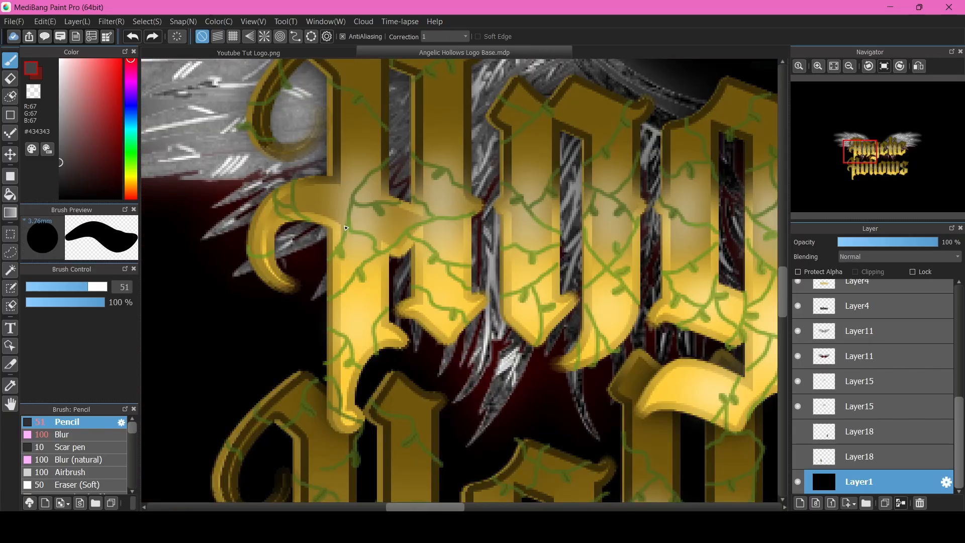
scroll(396, 233, "down", 4)
scroll(413, 240, "up", 3)
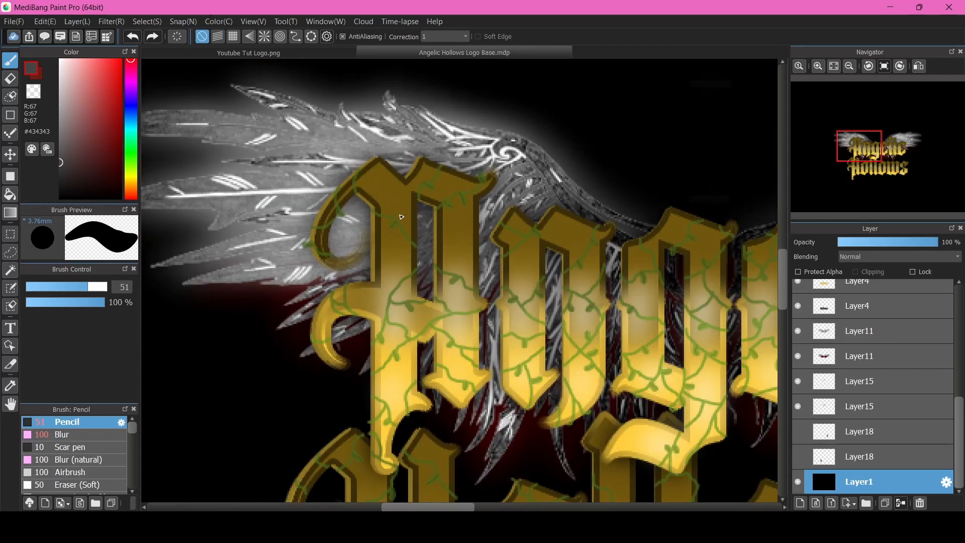
scroll(413, 241, "down", 2)
scroll(413, 241, "up", 1)
scroll(467, 450, "down", 3)
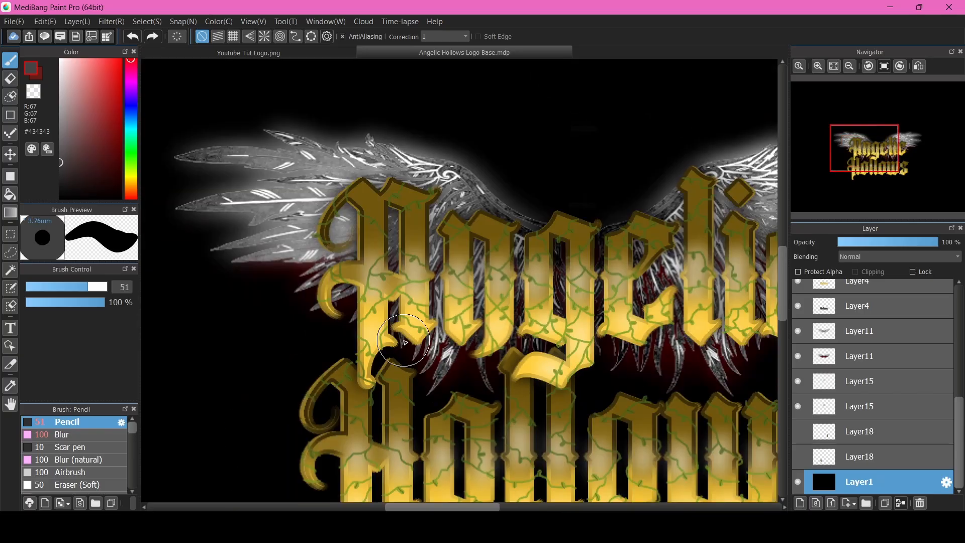
Examine the bevelled edges, vines and blurred highlights on the gold letters of Hollows
scroll(468, 451, "up", 6)
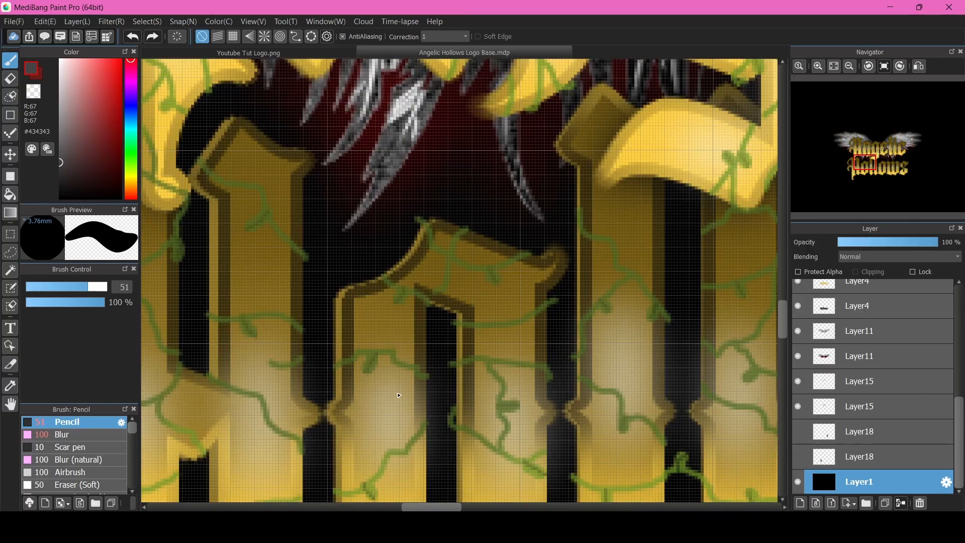
scroll(398, 370, "up", 2)
scroll(332, 342, "down", 4)
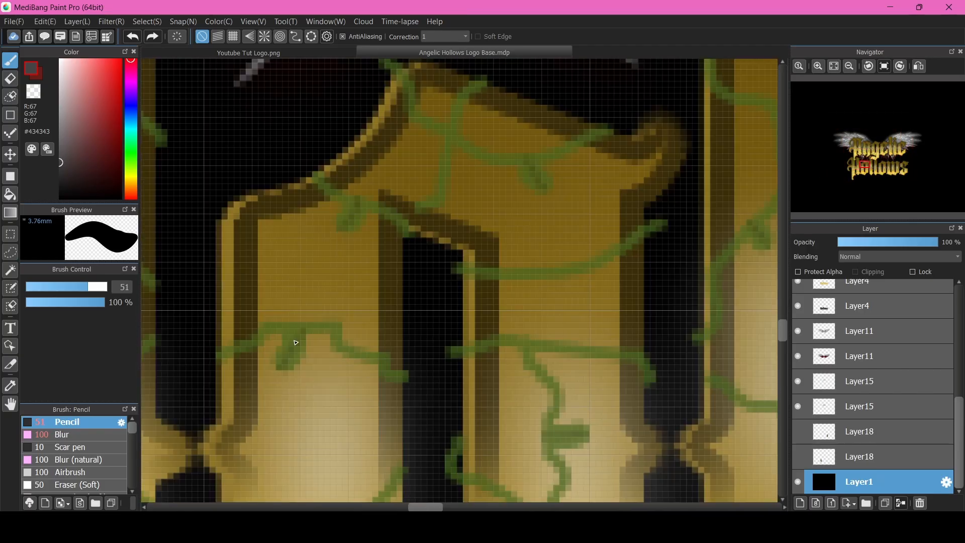
scroll(322, 337, "down", 3)
scroll(205, 409, "up", 7)
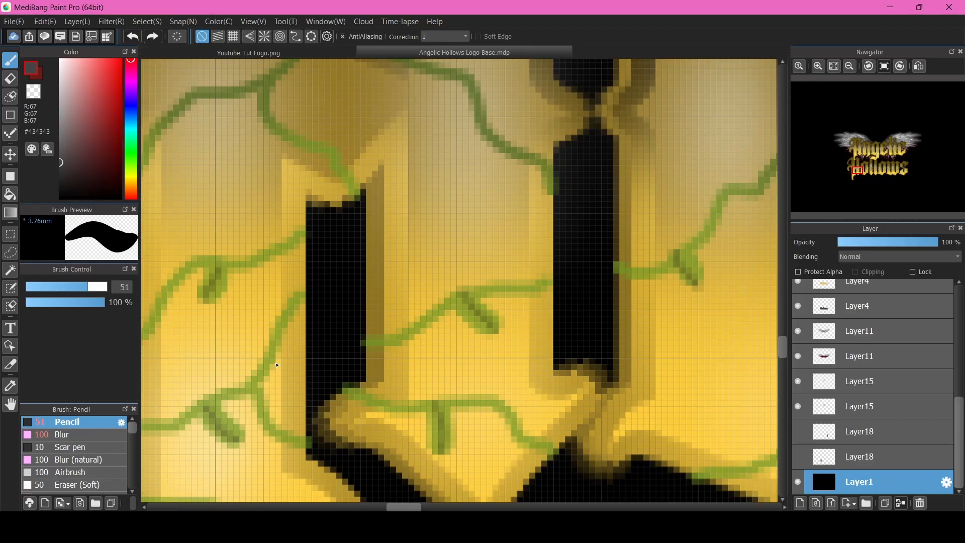
scroll(276, 365, "down", 2)
scroll(339, 280, "up", 3)
scroll(323, 291, "down", 6)
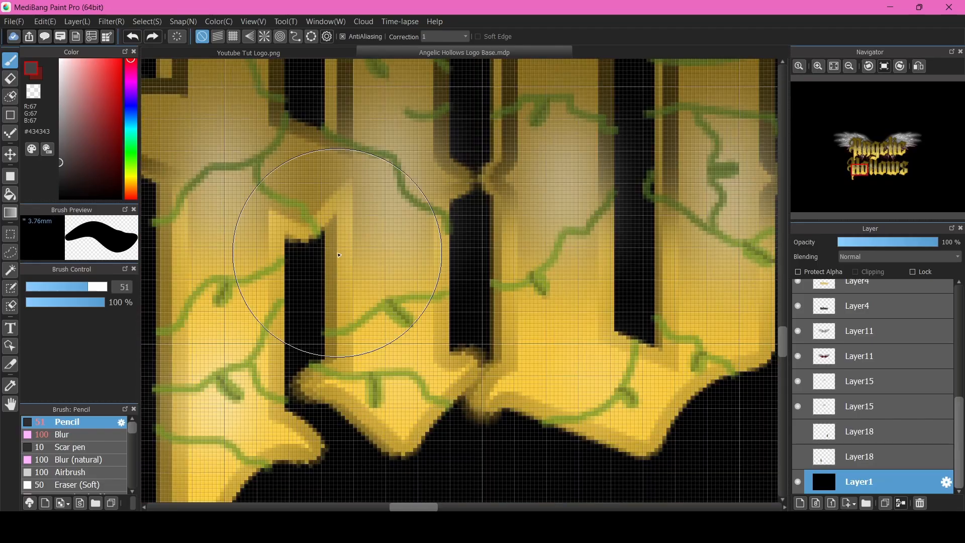
scroll(412, 258, "down", 4)
scroll(412, 258, "up", 4)
scroll(412, 258, "down", 2)
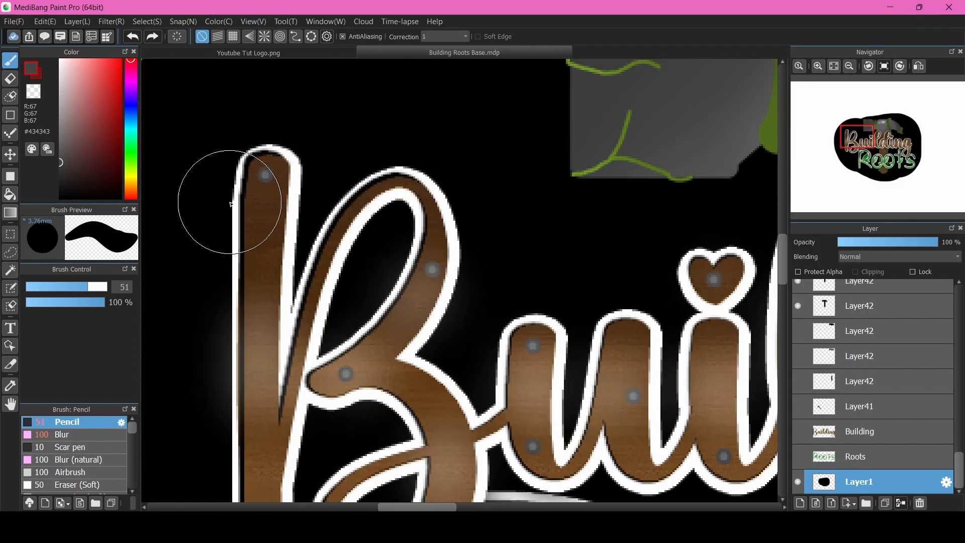
Examine the nail heads, inner shadow and white outline on the letter B of Building in the Building Roots logo
scroll(258, 153, "up", 3)
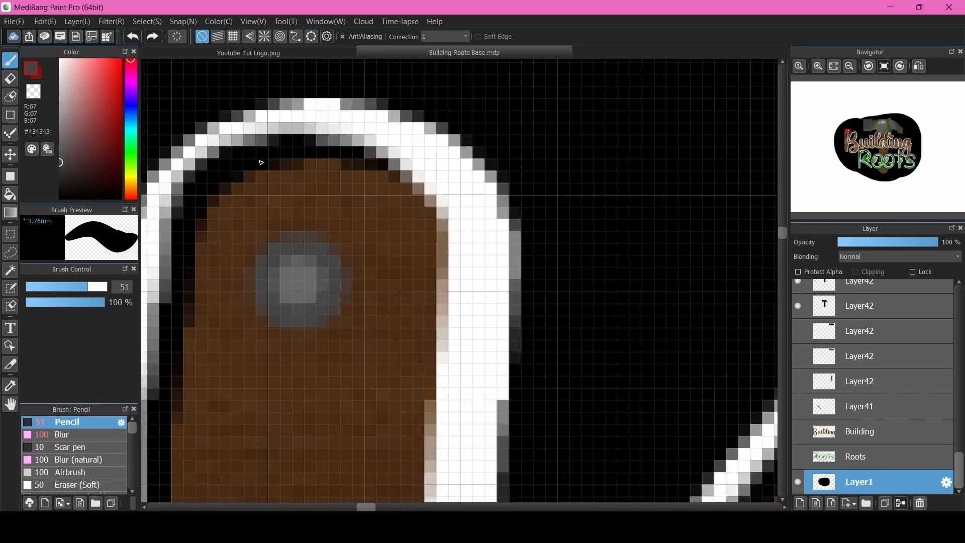
scroll(261, 189, "down", 2)
scroll(260, 189, "down", 4)
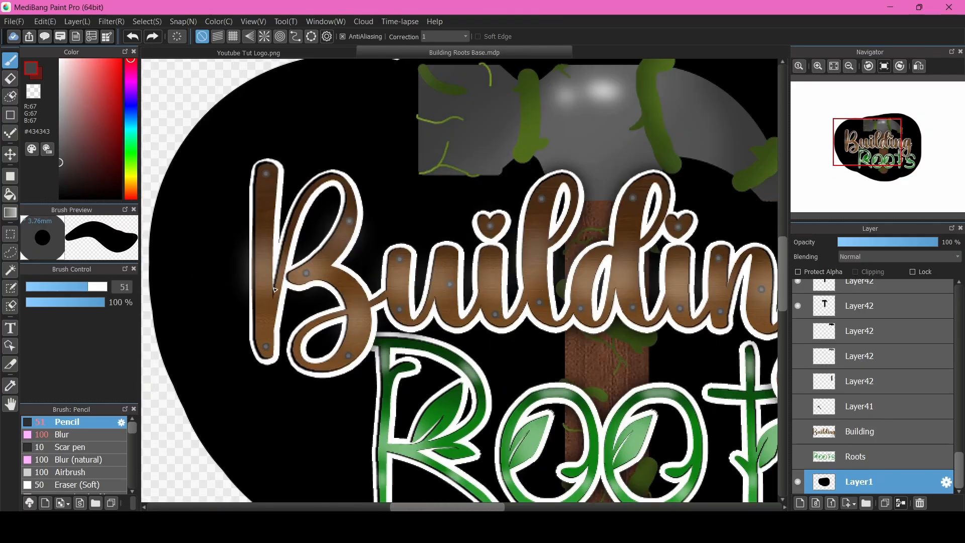
scroll(274, 289, "up", 1)
scroll(273, 288, "up", 1)
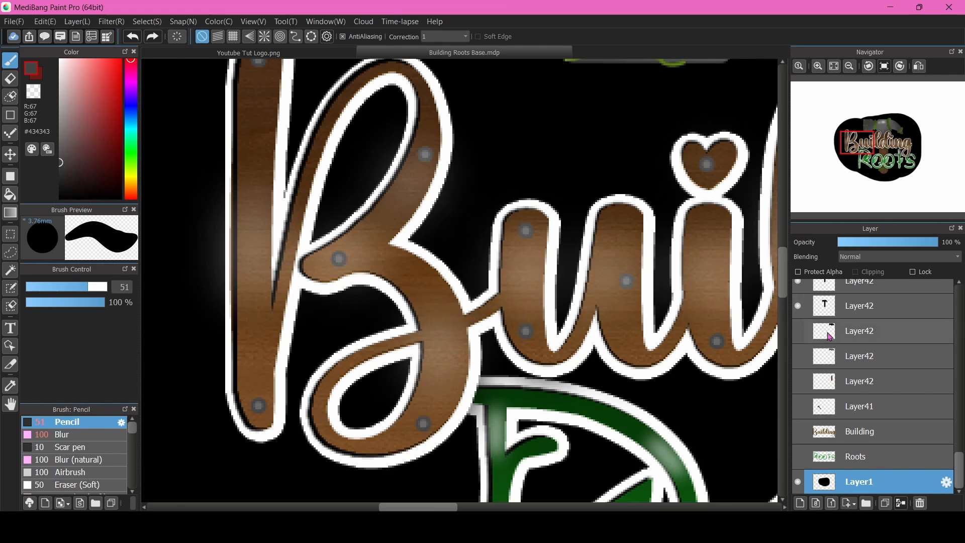
Compare the Building lettering without and with its wood-grain texture, leaving the clipped Layer52 visible
scroll(844, 348, "up", 3)
scroll(844, 348, "down", 3)
scroll(327, 284, "down", 2)
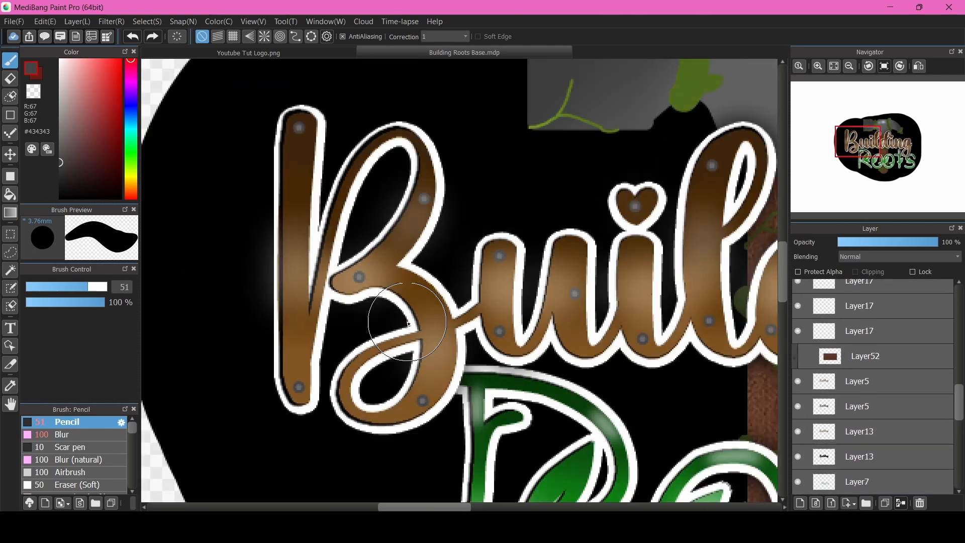
scroll(357, 294, "up", 1)
scroll(356, 293, "up", 1)
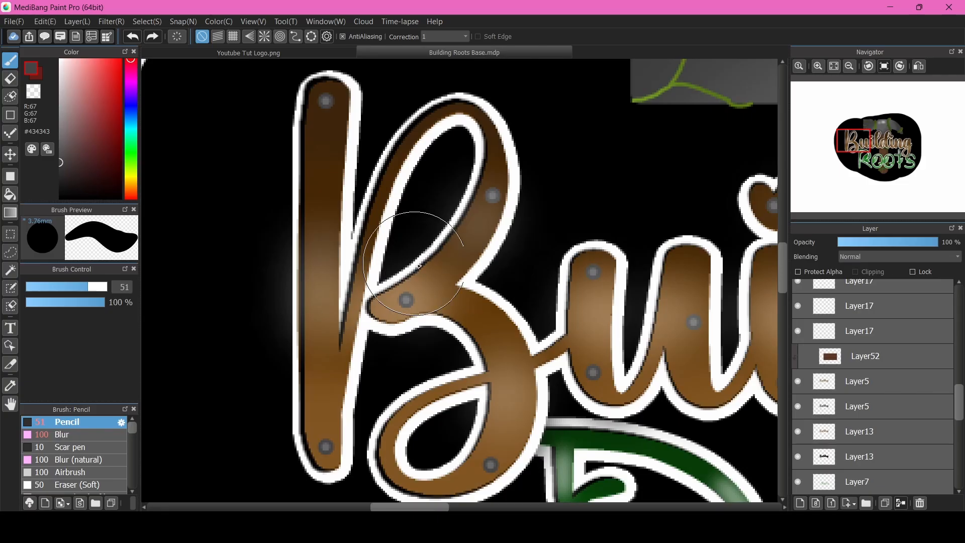
left_click(802, 357)
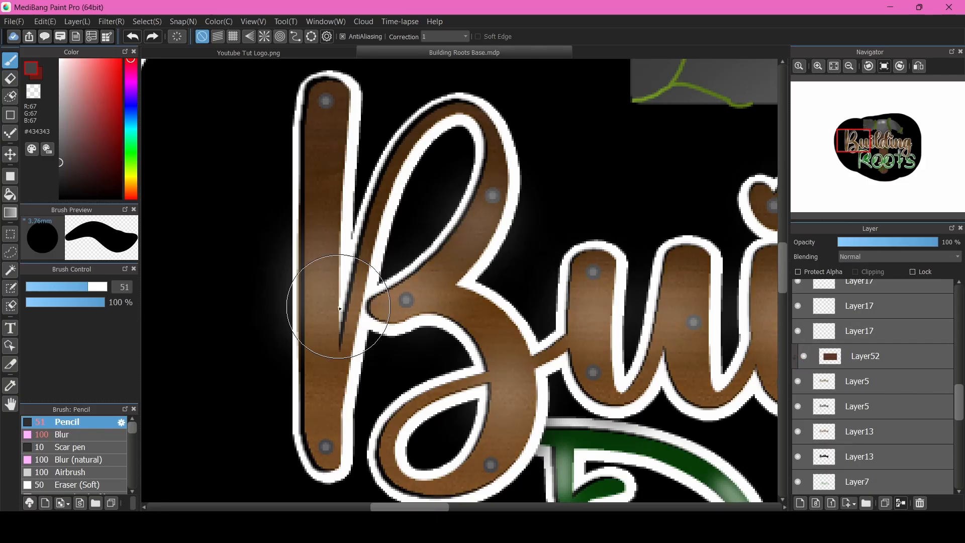
Examine the wood grain and glow on Building and the leaf details on the green Roots lettering
scroll(340, 309, "down", 1)
scroll(452, 233, "up", 5)
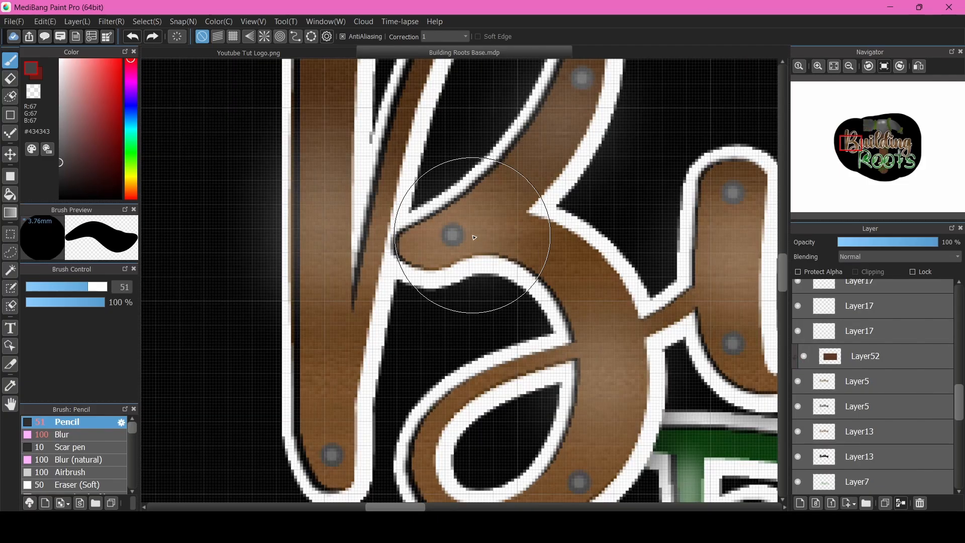
scroll(452, 236, "down", 5)
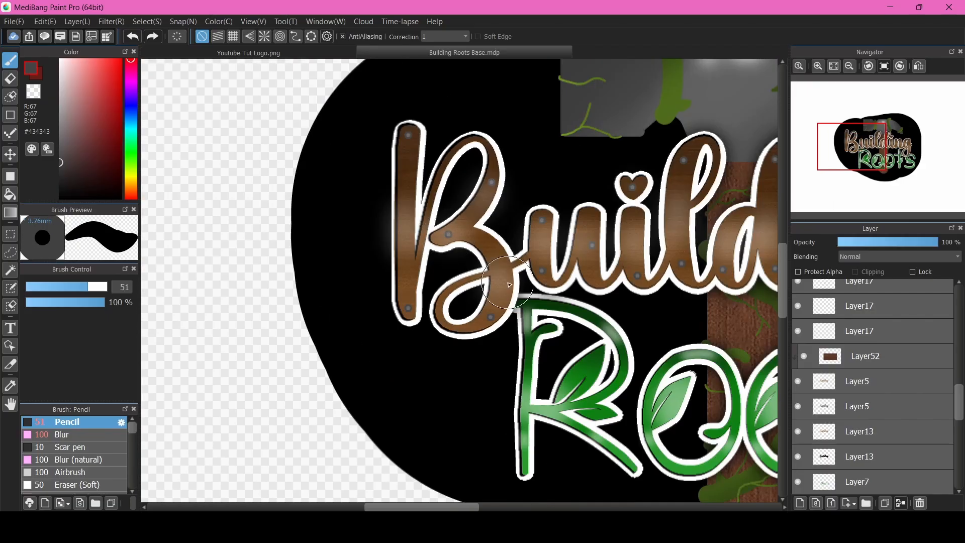
scroll(514, 256, "up", 4)
scroll(513, 256, "down", 4)
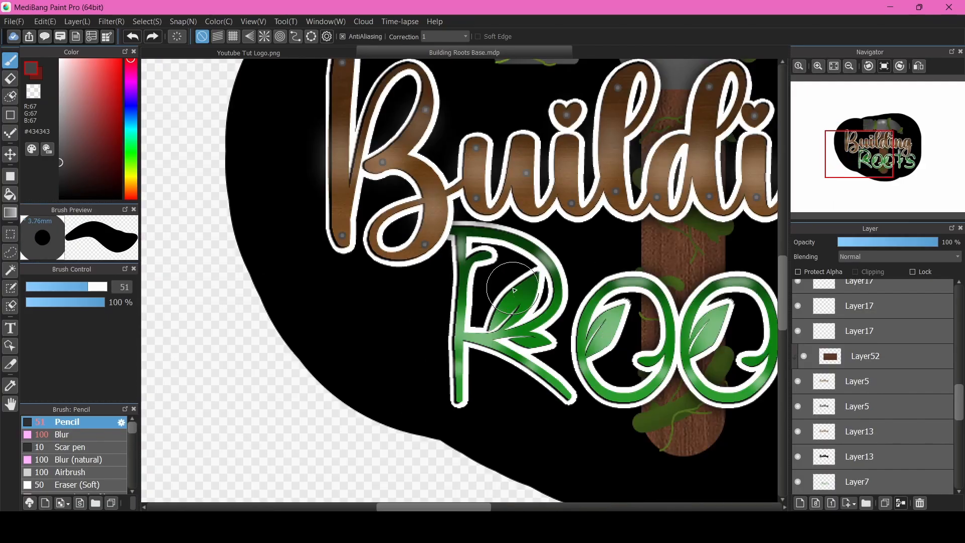
scroll(707, 255, "up", 3)
scroll(708, 256, "down", 5)
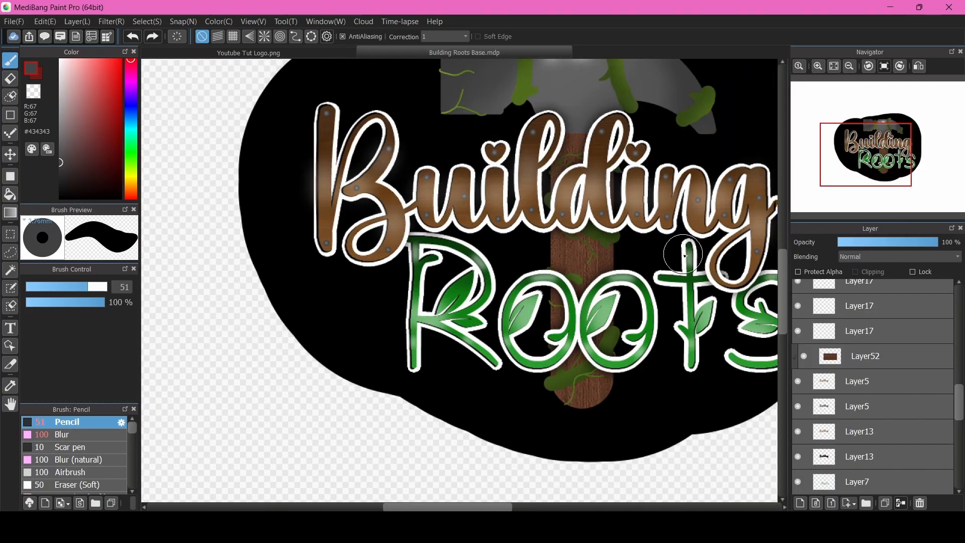
Examine the metallic highlights, shading and wrapped vines on the hammer head above the Building lettering
scroll(648, 108, "up", 2)
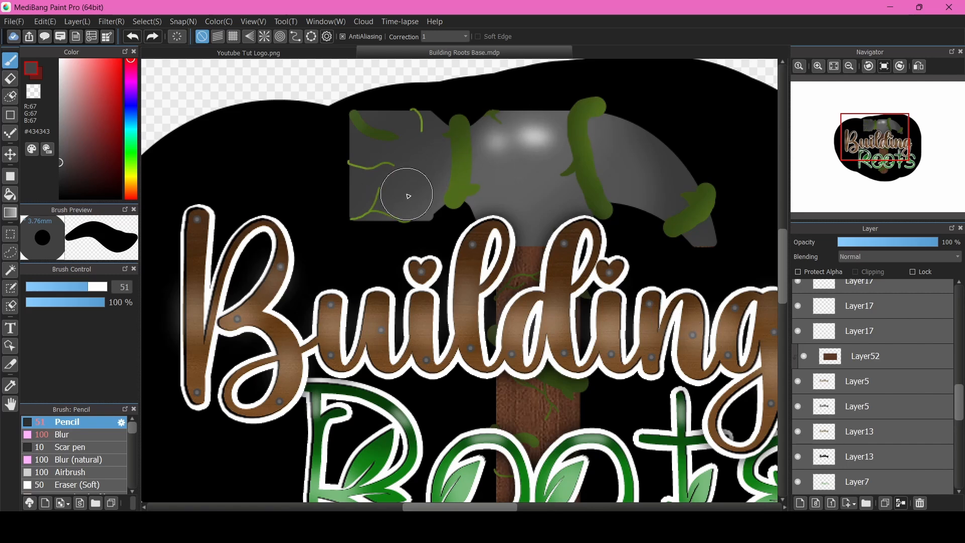
scroll(428, 196, "down", 1)
scroll(570, 195, "up", 3)
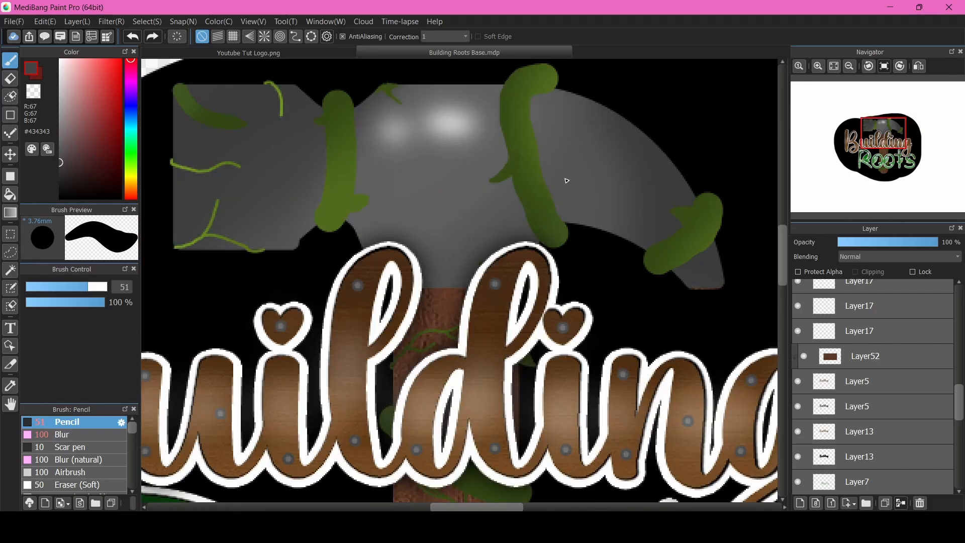
scroll(566, 180, "down", 1)
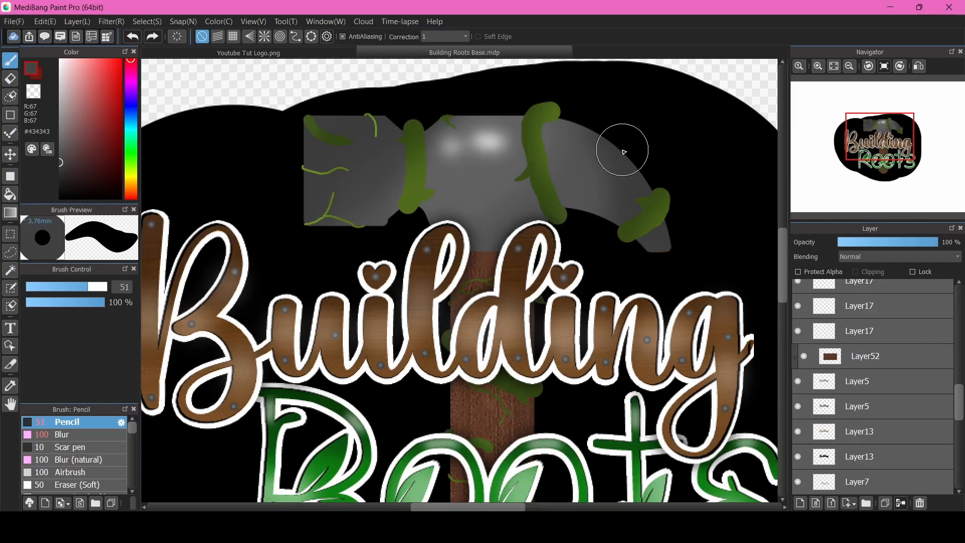
Scribble a dark grey backdrop on Layer1 behind The Mysterious Killer logo and view the lettering against it
left_click_drag(233, 260, 196, 106)
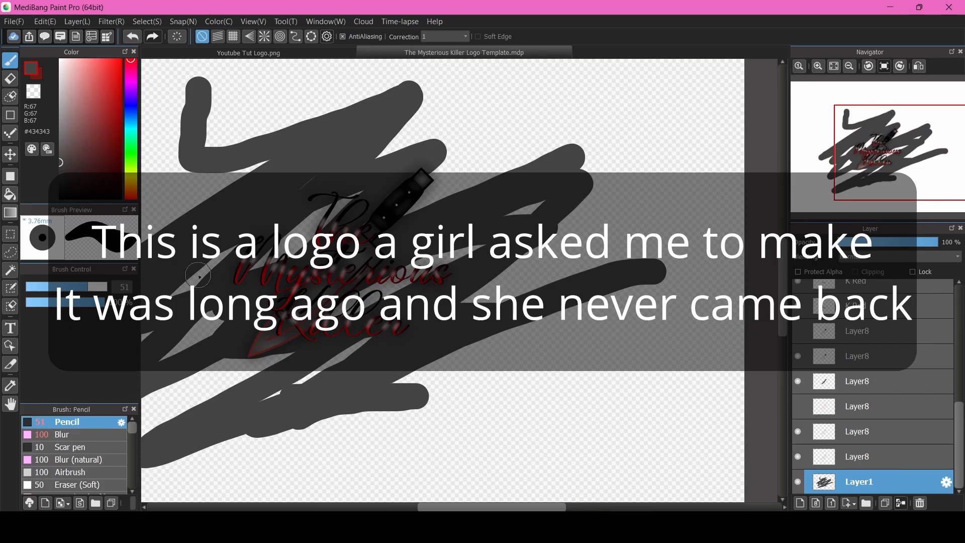
scroll(211, 277, "up", 2)
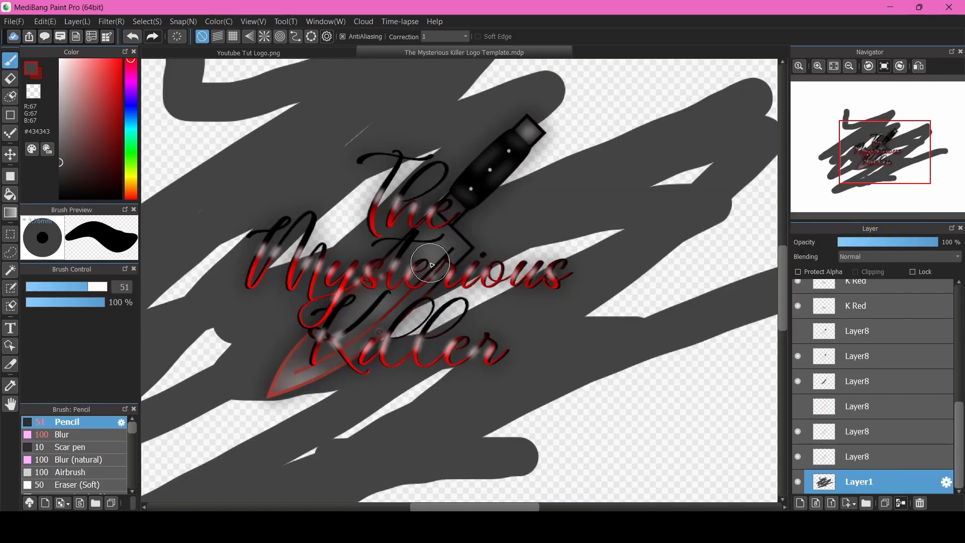
scroll(336, 196, "up", 3)
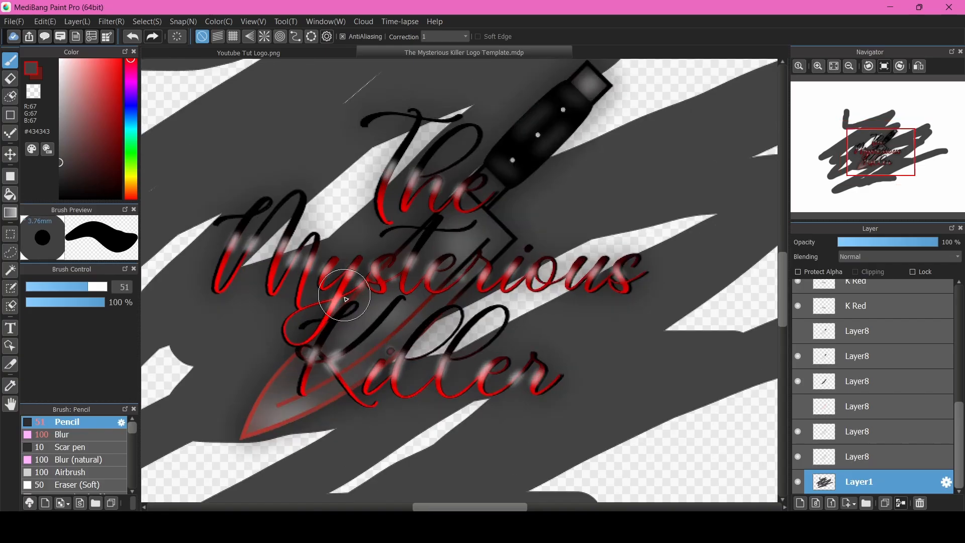
scroll(298, 425, "down", 4)
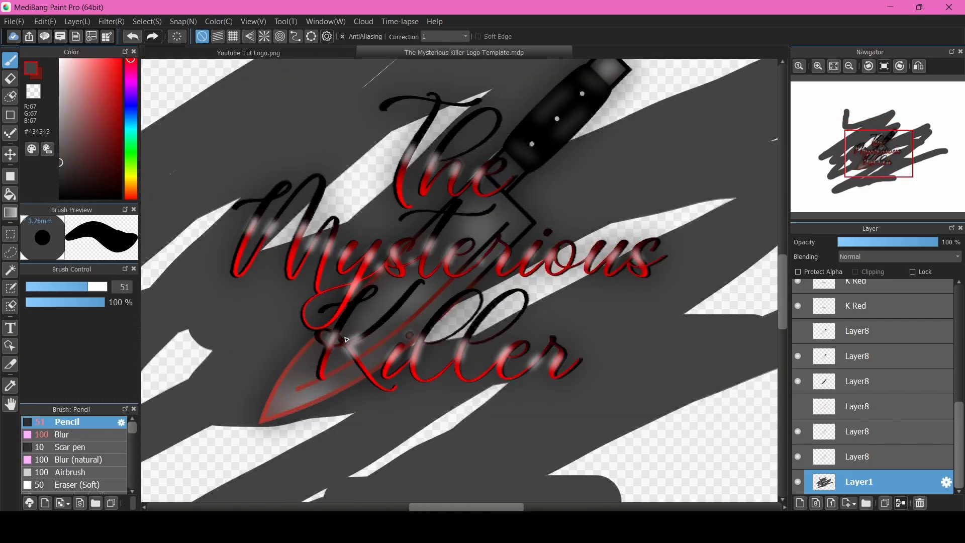
Examine the knife handle's rivets and shading, the blade's red outline, and the blurred highlights on the Mysterious Killer lettering
scroll(504, 138, "up", 4)
scroll(504, 139, "up", 1)
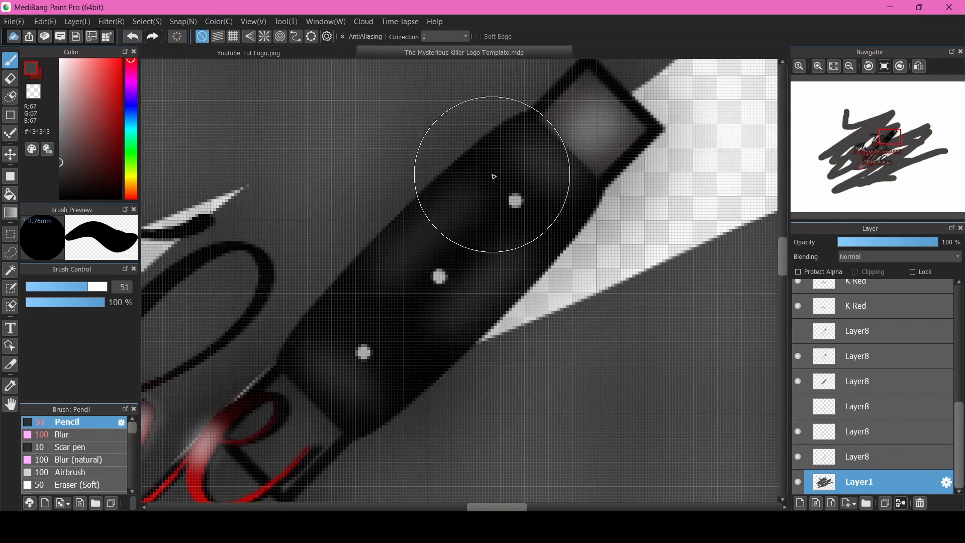
scroll(490, 172, "down", 5)
scroll(374, 335, "up", 4)
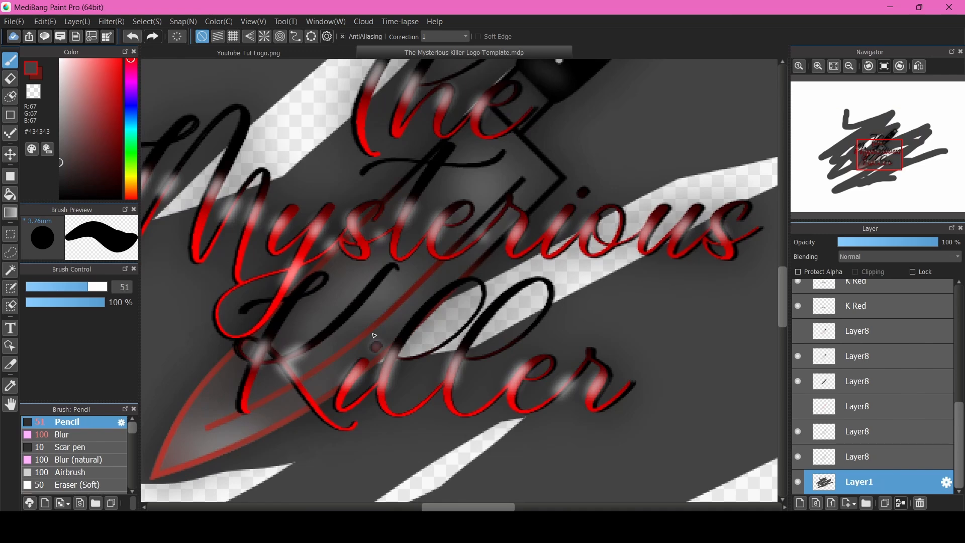
scroll(373, 335, "down", 5)
scroll(302, 367, "up", 2)
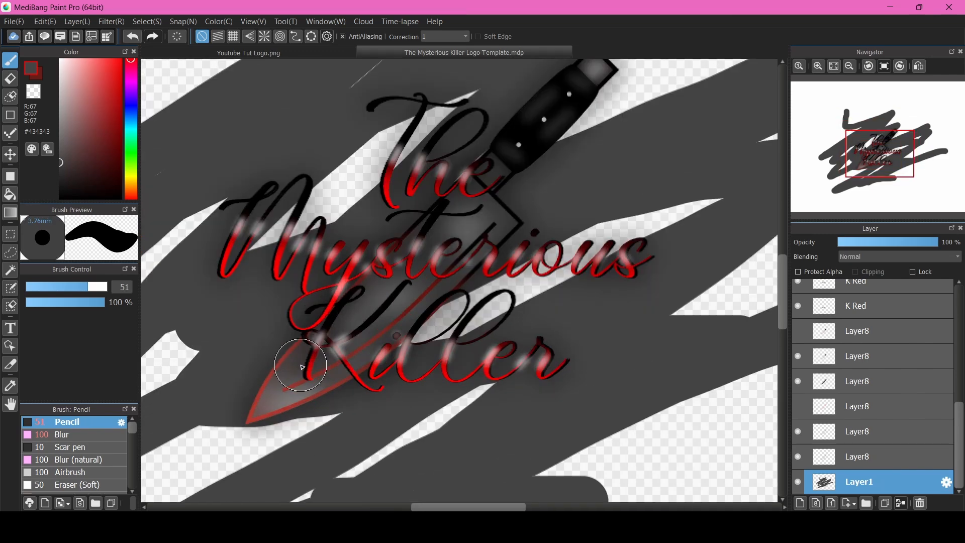
scroll(302, 367, "down", 2)
scroll(302, 366, "up", 2)
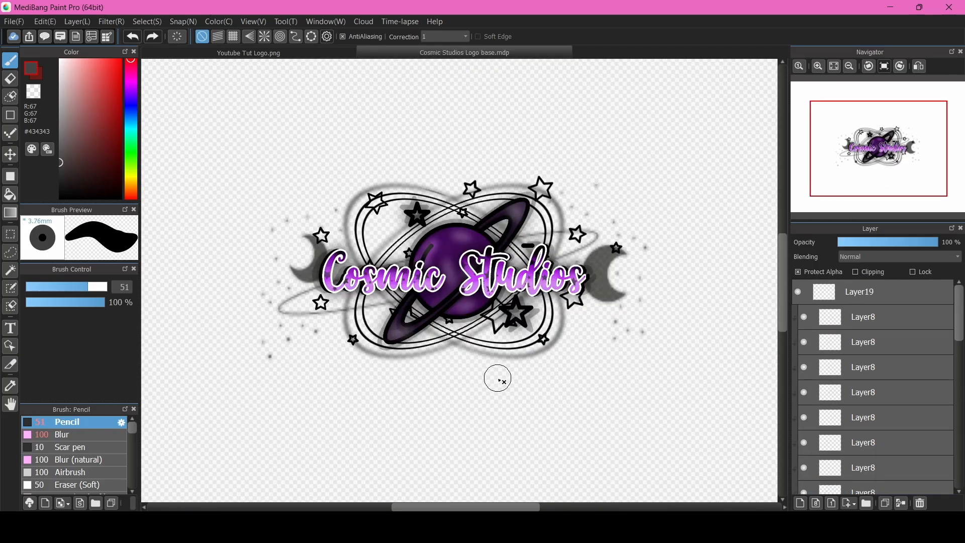
Examine the purple planet, its ring and the star-patterned lettering of the Cosmic Studios logo
scroll(464, 292, "up", 10)
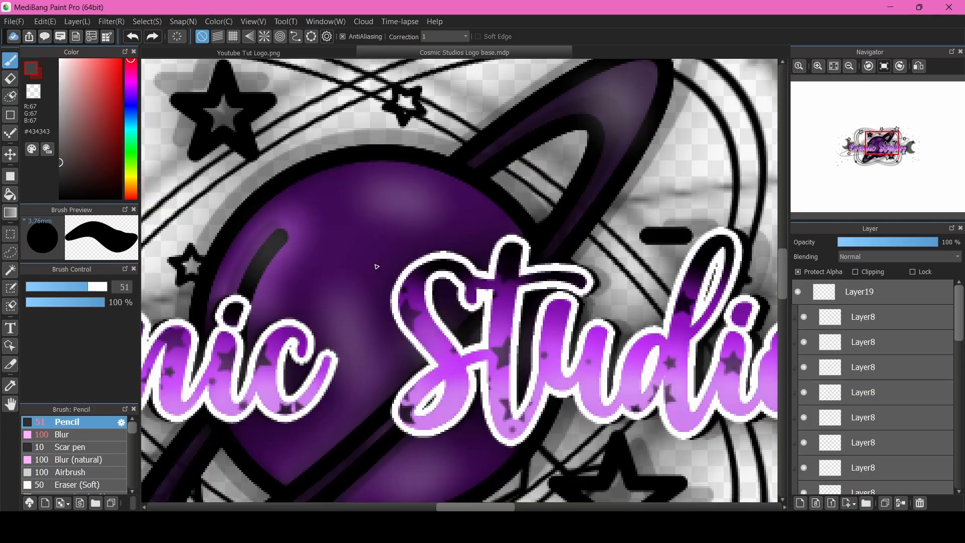
scroll(377, 266, "down", 3)
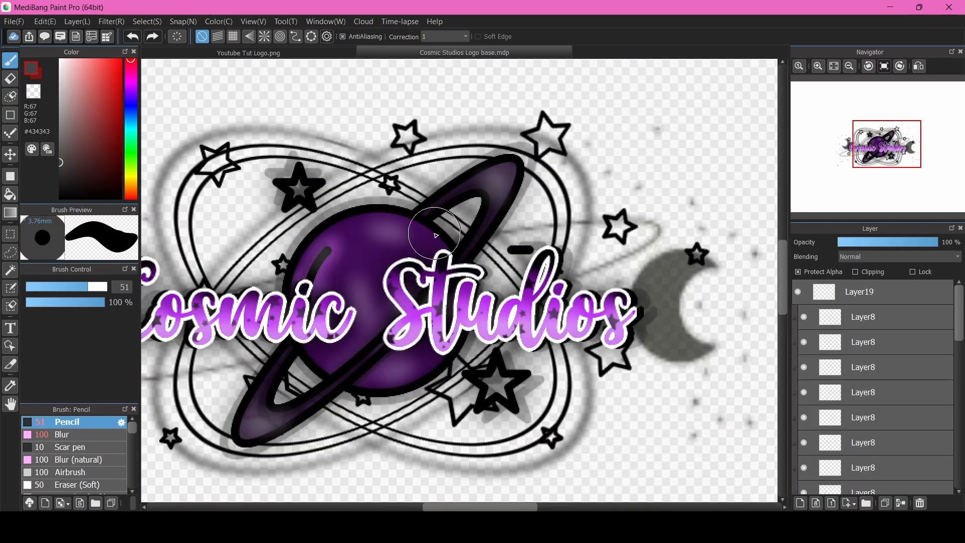